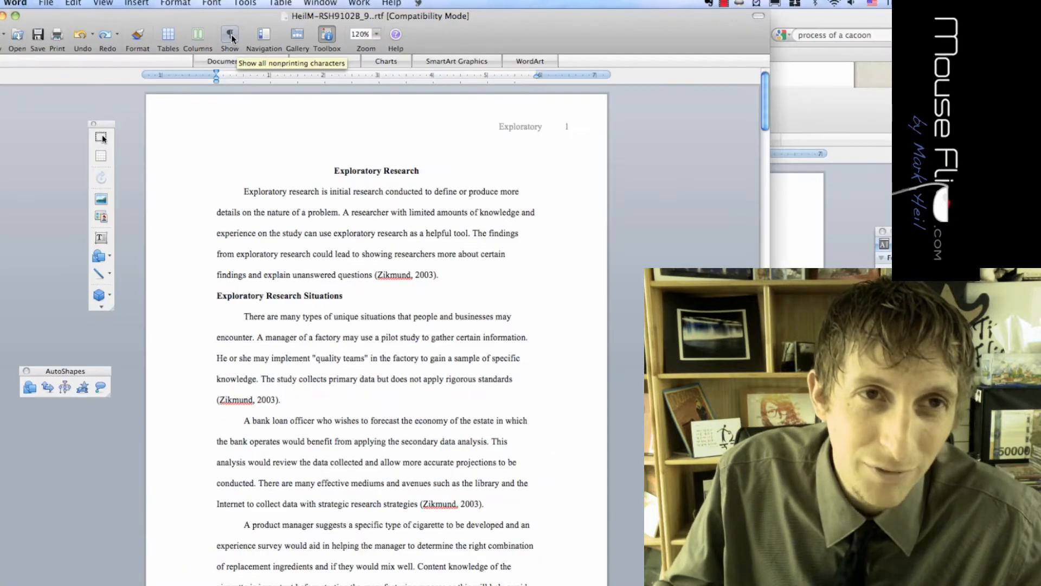
Show and then hide the paper's formatting marks
{"action": "left_click", "coordinate": [230, 35]}
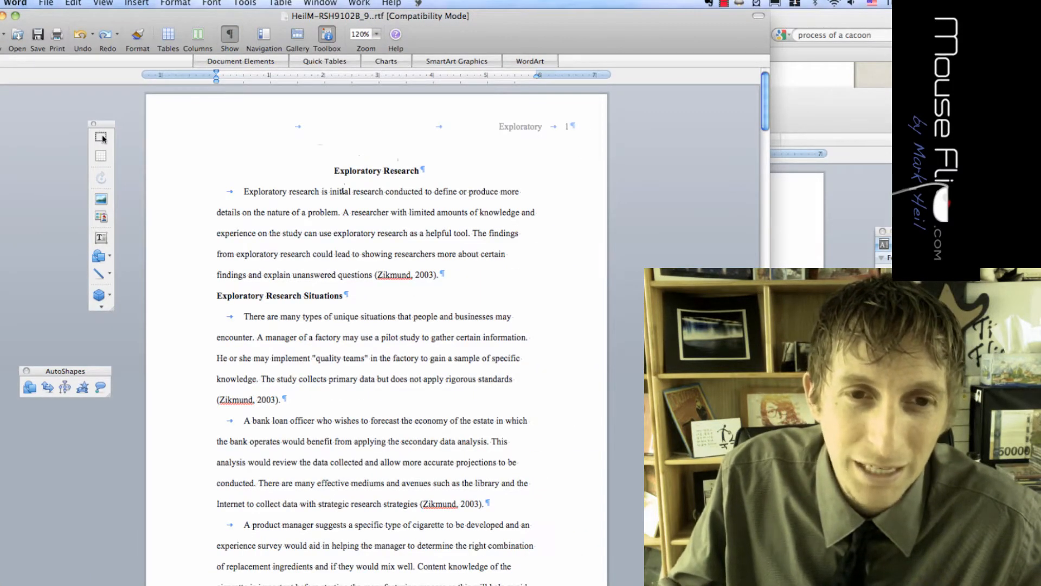
{"action": "scroll", "coordinate": [344, 193], "scroll_direction": "down", "scroll_amount": 5}
{"action": "scroll", "coordinate": [351, 196], "scroll_direction": "up", "scroll_amount": 5}
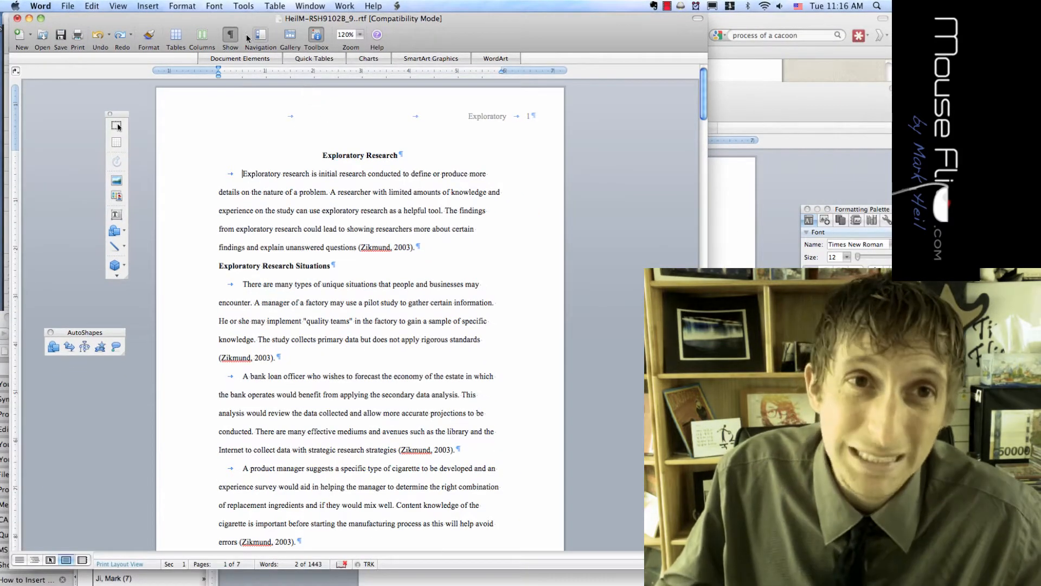
{"action": "left_click", "coordinate": [230, 35]}
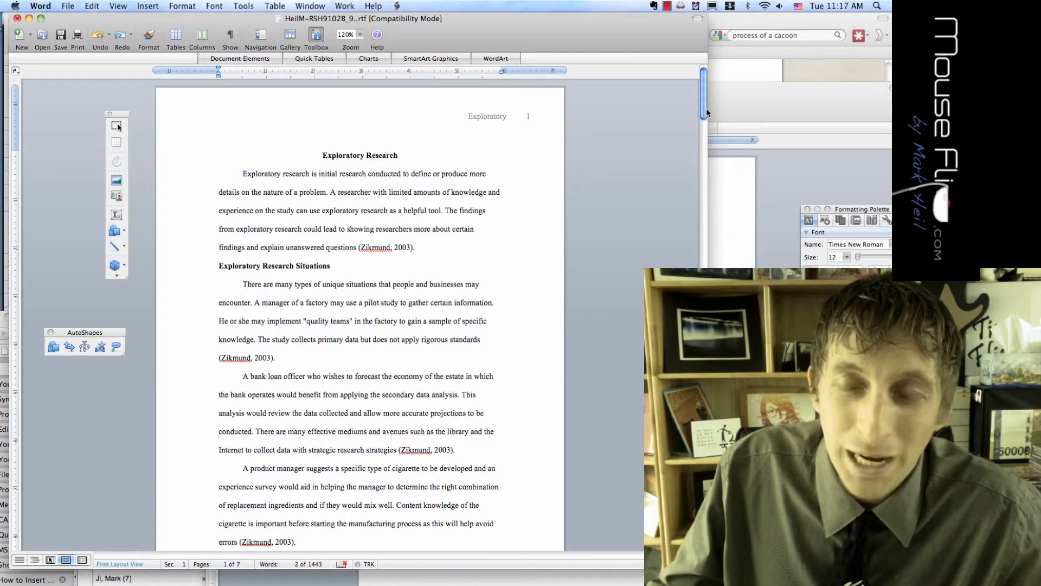
Scroll down to the References on page 7 and zoom the view to 150%
{"action": "left_click_drag", "start_coordinate": [705, 112], "coordinate": [704, 537]}
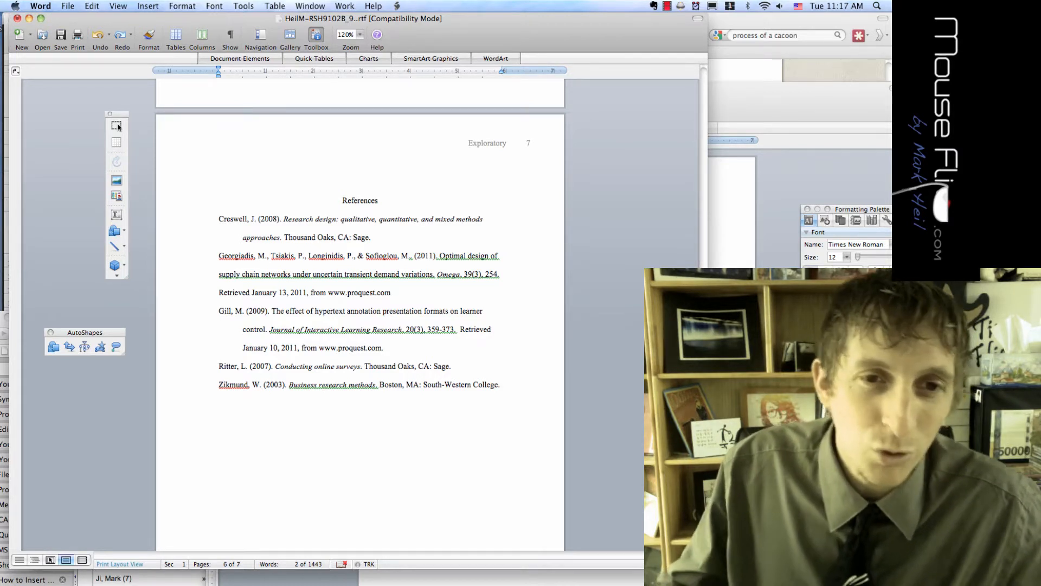
{"action": "left_click", "coordinate": [360, 35]}
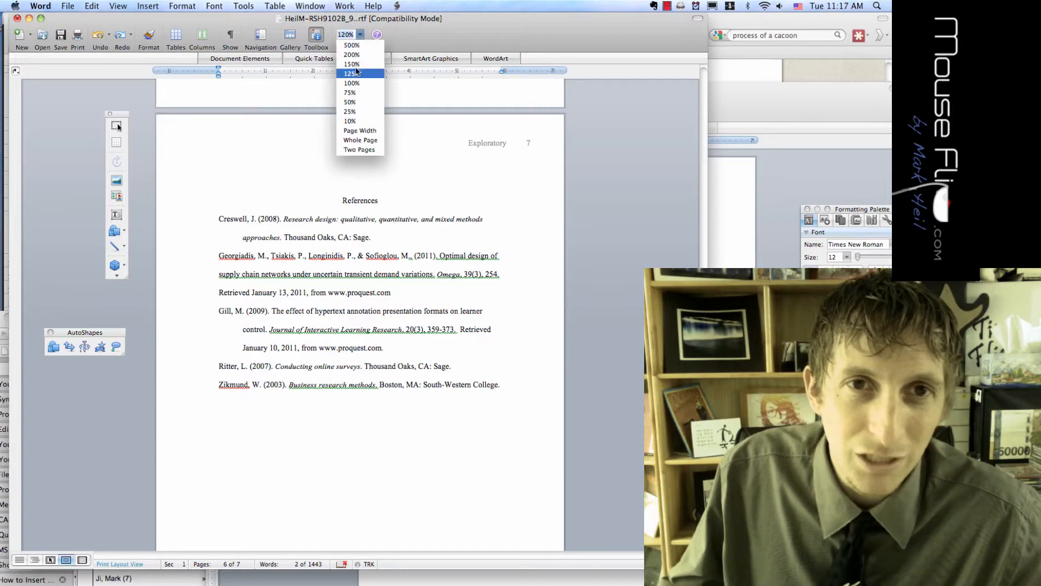
{"action": "left_click", "coordinate": [353, 65]}
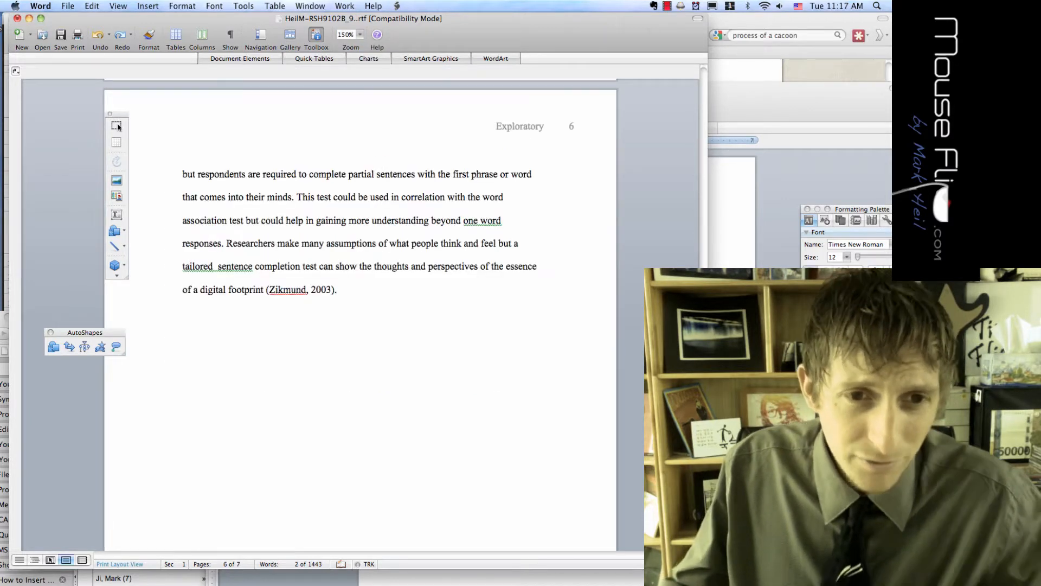
{"action": "scroll", "coordinate": [400, 253], "scroll_direction": "up", "scroll_amount": 5}
{"action": "scroll", "coordinate": [400, 253], "scroll_direction": "down", "scroll_amount": 4}
{"action": "scroll", "coordinate": [399, 253], "scroll_direction": "down", "scroll_amount": 15}
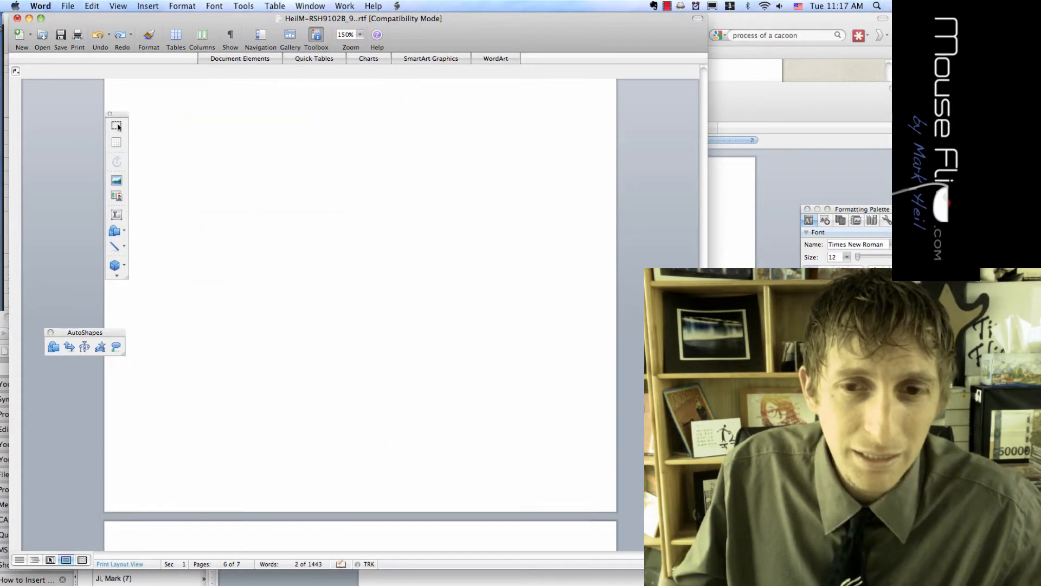
{"action": "scroll", "coordinate": [118, 126], "scroll_direction": "down", "scroll_amount": 3}
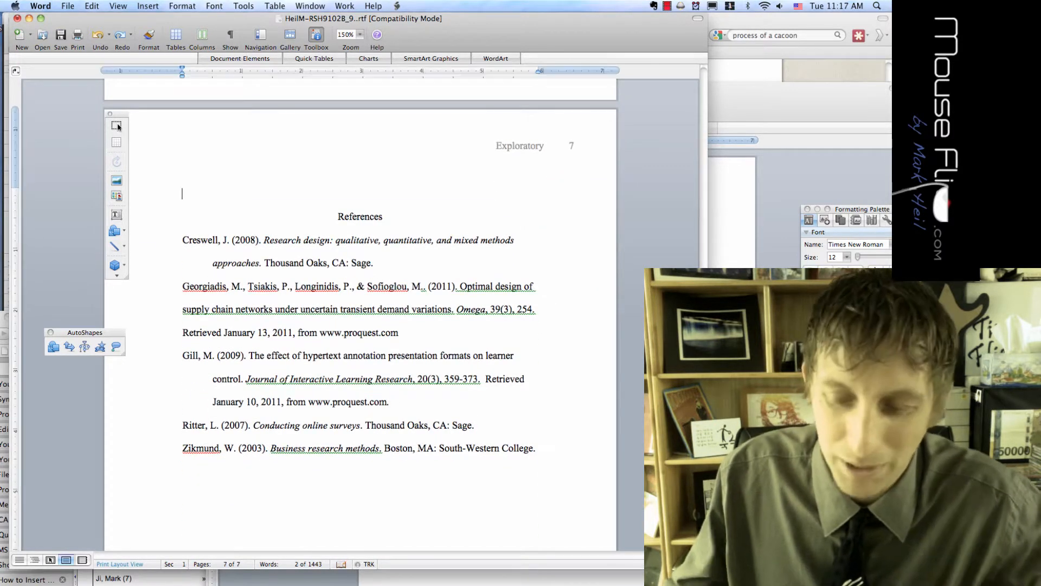
{"action": "key", "text": "Delete"}
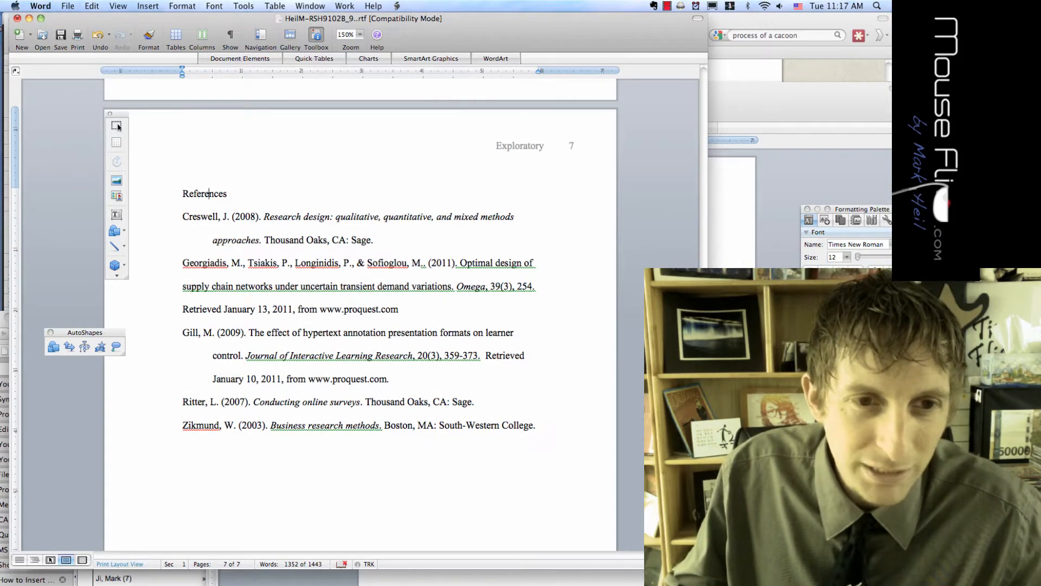
{"action": "key", "text": "super+End"}
{"action": "key", "text": "shift+Up"}
{"action": "key", "text": "shift+Up"}
{"action": "key", "text": "shift+Up"}
{"action": "key", "text": "shift+Up"}
{"action": "key", "text": "shift+Up"}
{"action": "key", "text": "Delete"}
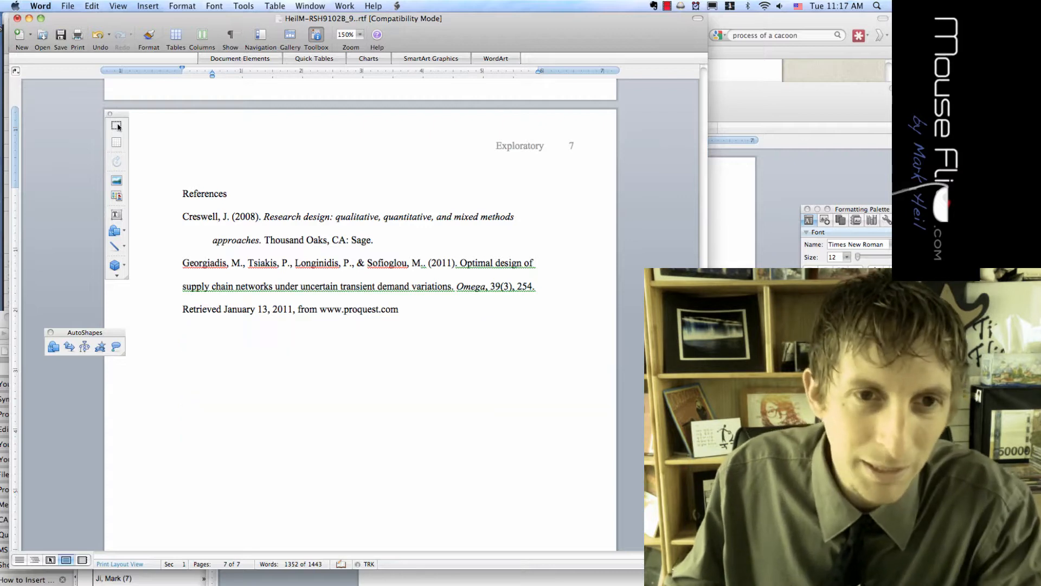
{"action": "key", "text": "shift+Down"}
{"action": "key", "text": "shift+Down"}
{"action": "key", "text": "Delete"}
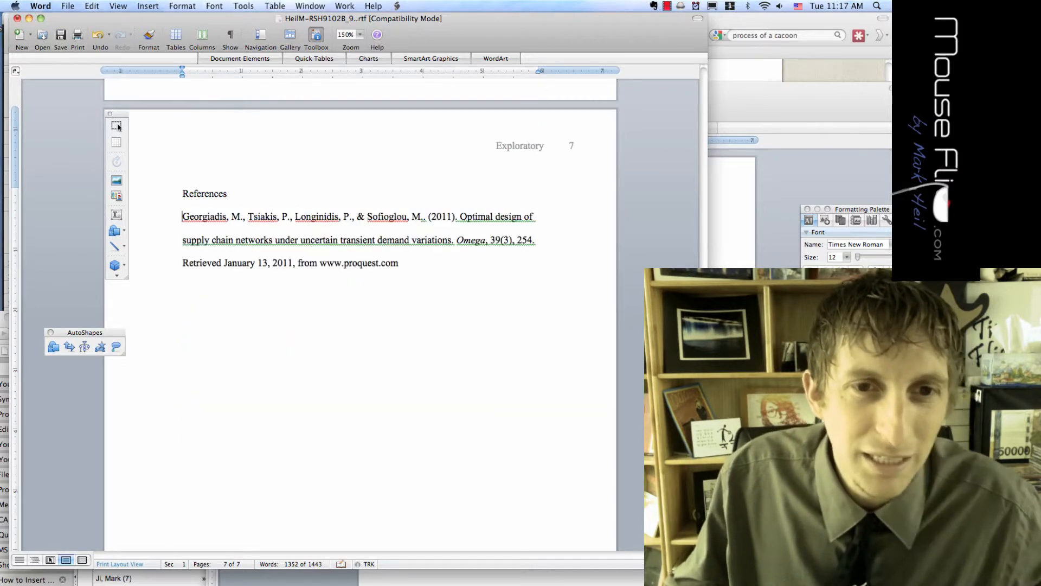
{"action": "type", "text": "."}
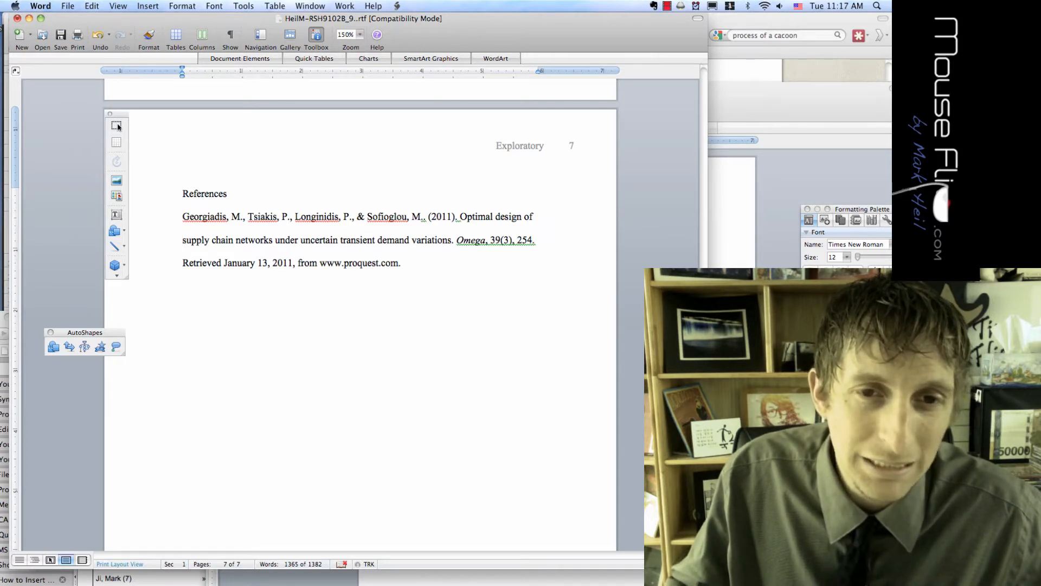
Set the Georgiadis reference paragraph's Special indent to Hanging by 0.5"
{"action": "left_click_drag", "start_coordinate": [404, 263], "coordinate": [228, 229]}
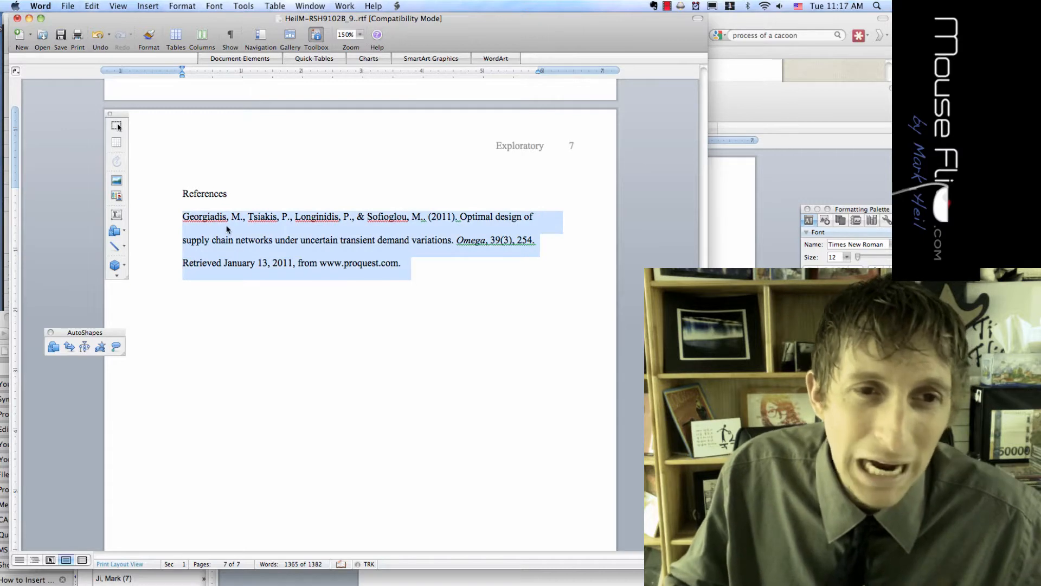
{"action": "right_click", "coordinate": [262, 239]}
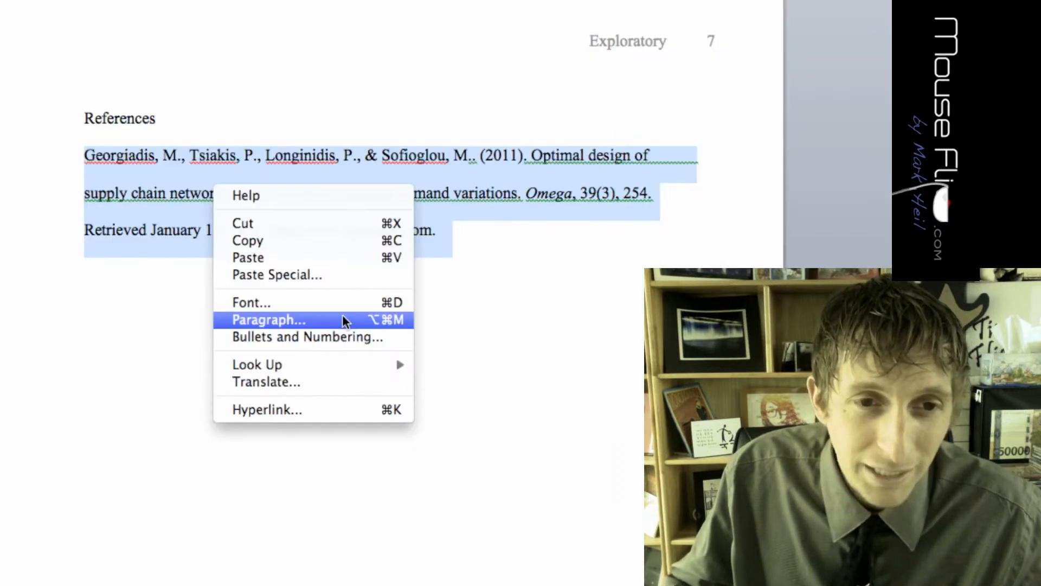
{"action": "left_click", "coordinate": [344, 318]}
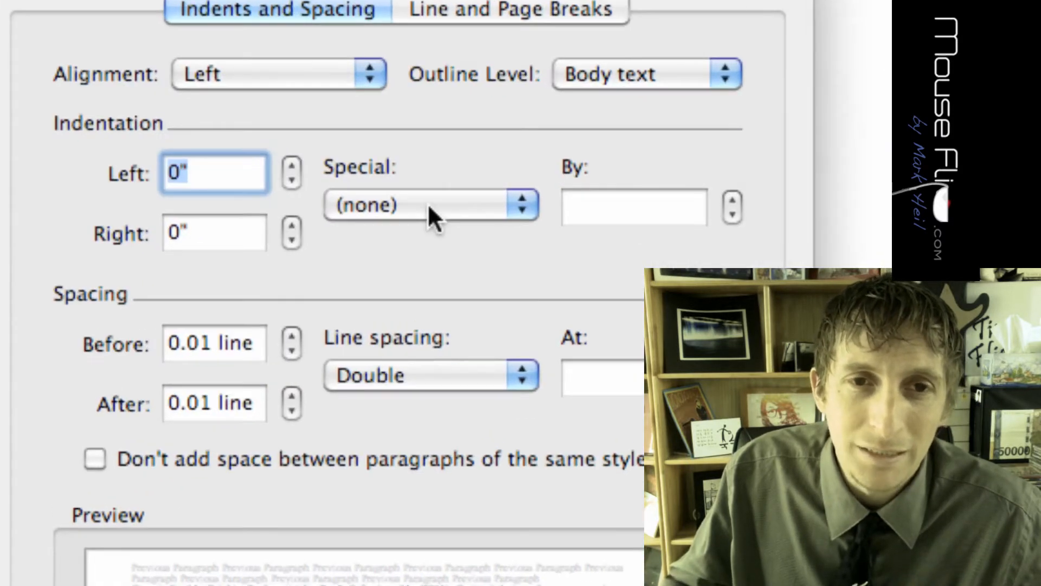
{"action": "left_click", "coordinate": [430, 207]}
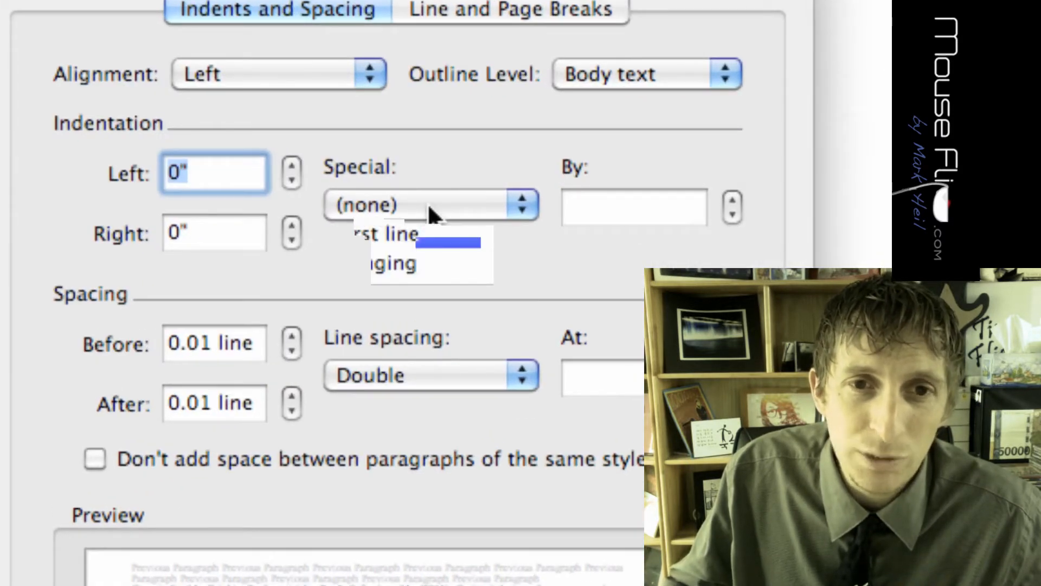
{"action": "left_click", "coordinate": [430, 207]}
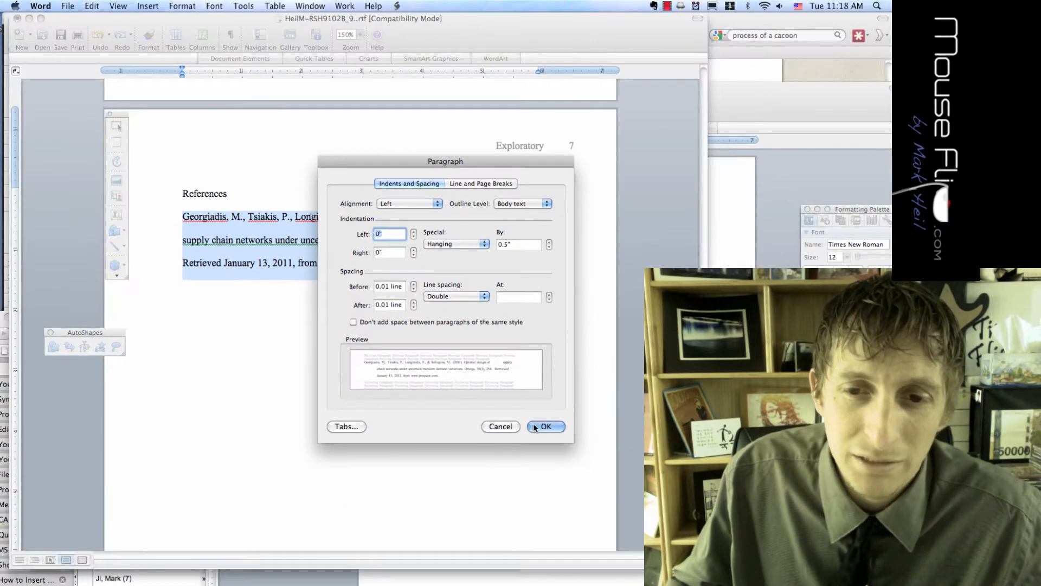
{"action": "left_click", "coordinate": [546, 427]}
{"action": "key", "text": "Right"}
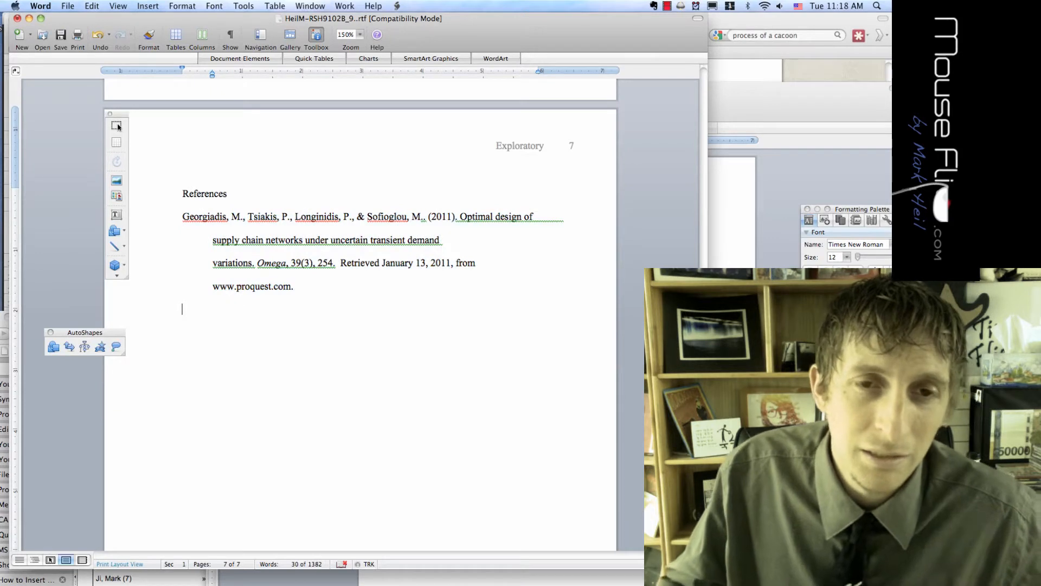
{"action": "left_click", "coordinate": [360, 35]}
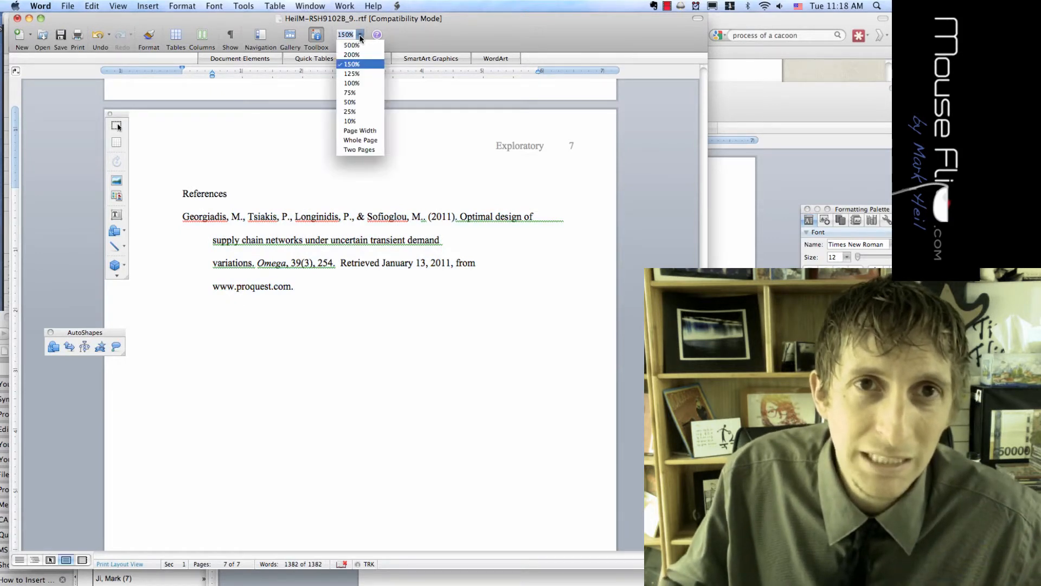
Zoom to 200% and try editing the References heading, undoing the changes
{"action": "left_click", "coordinate": [358, 61]}
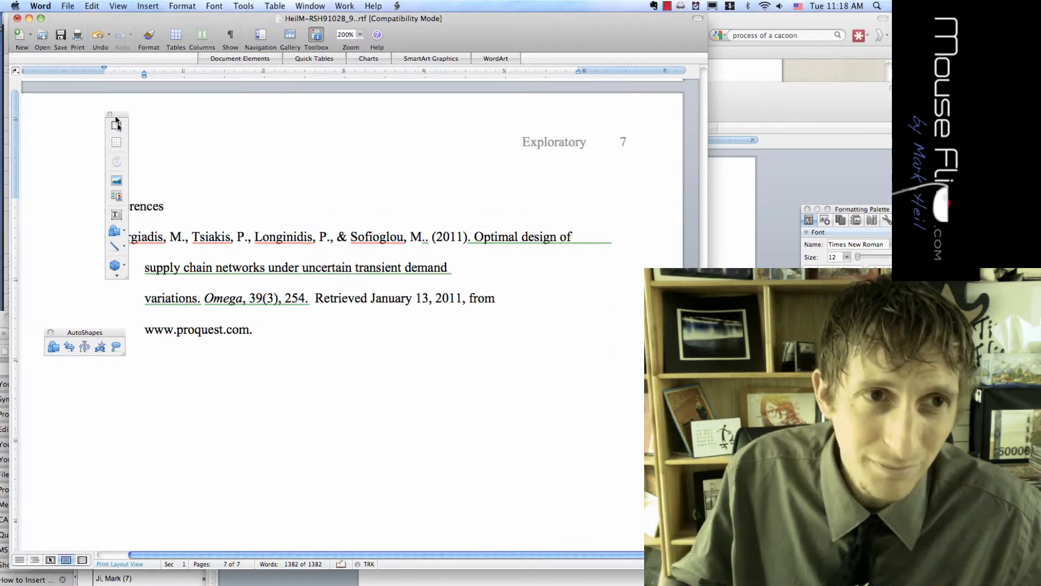
{"action": "left_click_drag", "start_coordinate": [119, 127], "coordinate": [73, 116]}
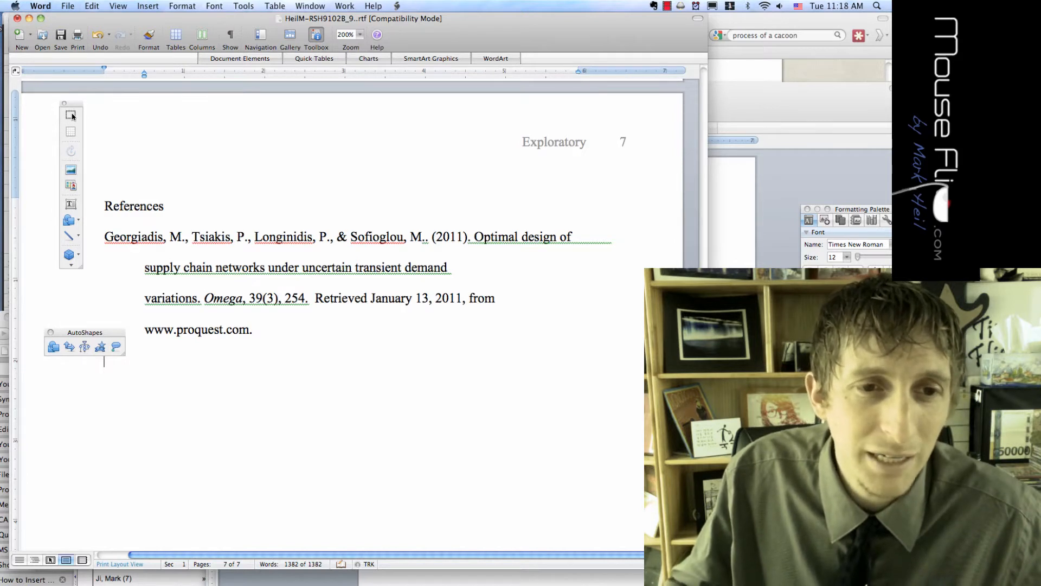
{"action": "key", "text": "shift+Left"}
{"action": "key", "text": "shift+Left"}
{"action": "key", "text": "shift+Left"}
{"action": "key", "text": "shift+Left"}
{"action": "key", "text": "shift+Left"}
{"action": "key", "text": "shift+Left"}
{"action": "key", "text": "shift+Left"}
{"action": "key", "text": "shift+Left"}
{"action": "key", "text": "shift+Left"}
{"action": "key", "text": "shift+Left"}
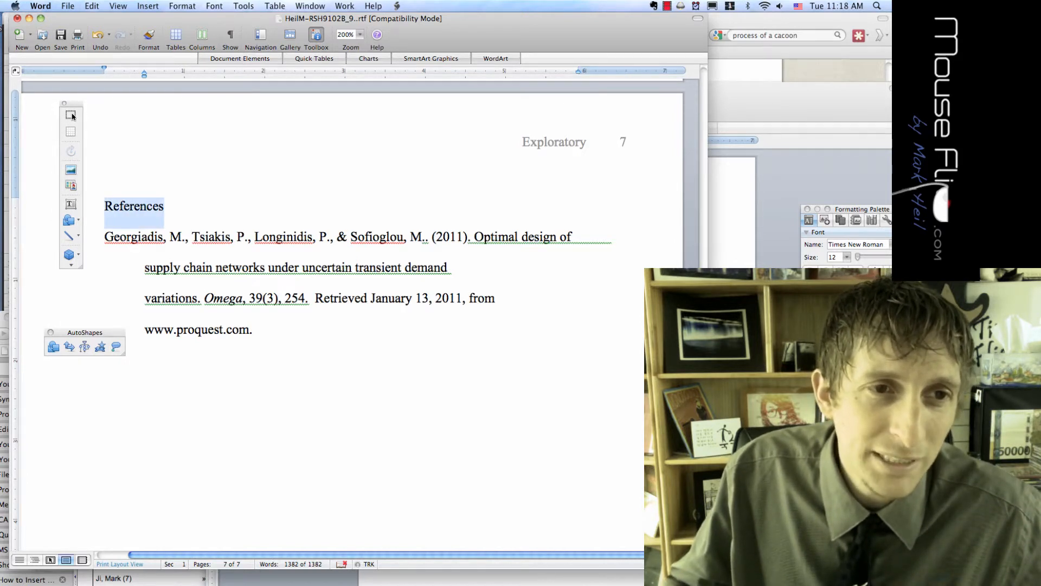
{"action": "key", "text": "Delete"}
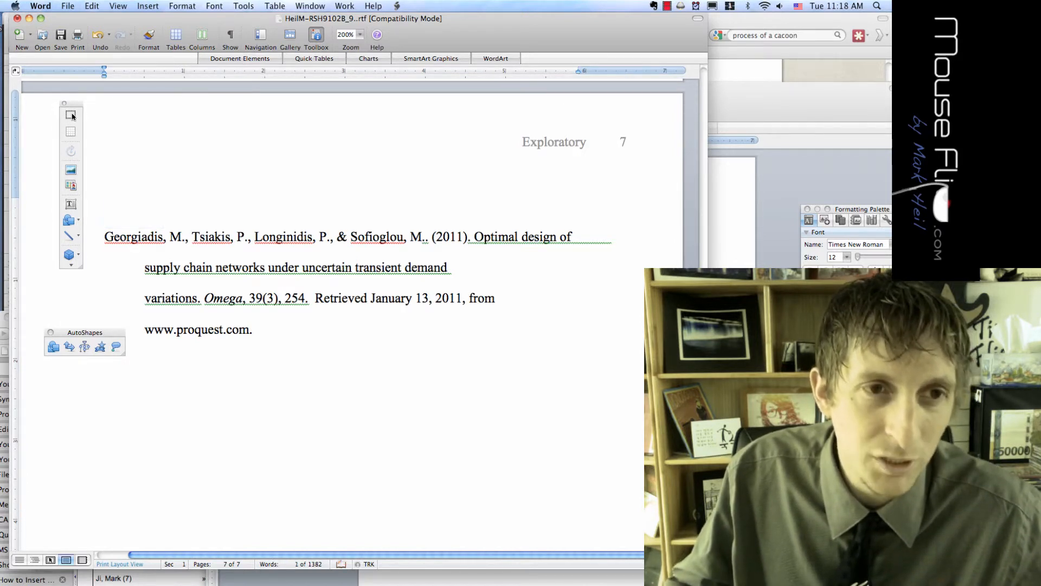
{"action": "key", "text": "super+z"}
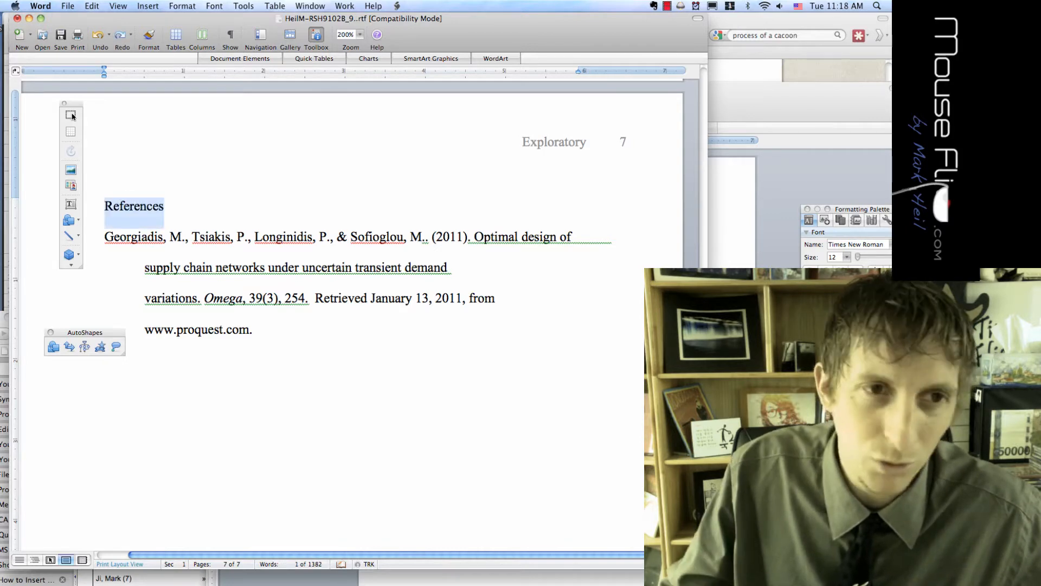
{"action": "key", "text": "Left"}
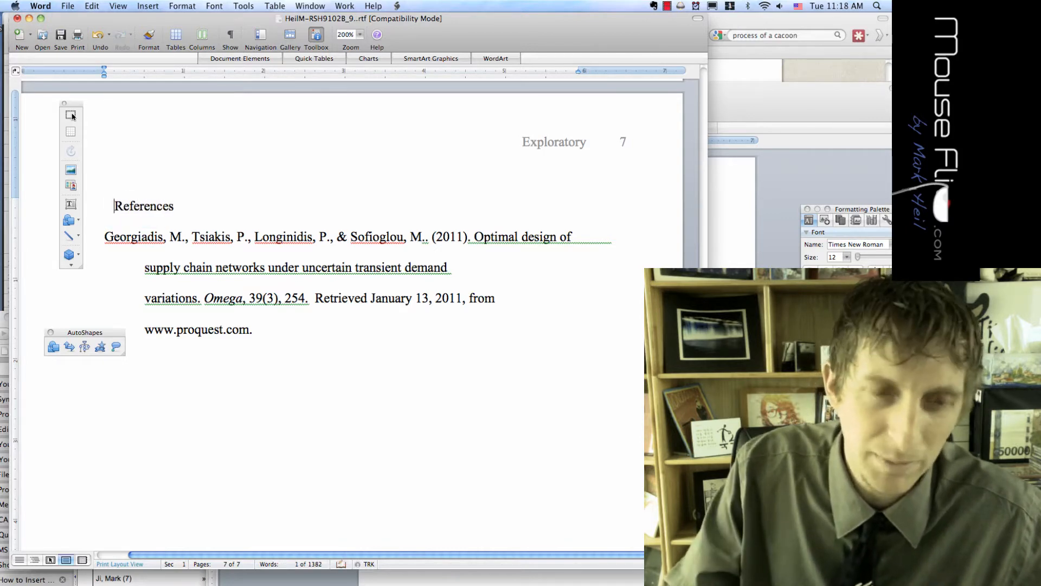
{"action": "key", "text": "BackSpace"}
{"action": "key", "text": "BackSpace"}
{"action": "key", "text": "BackSpace"}
{"action": "key", "text": "super+z"}
{"action": "key", "text": "super+z"}
{"action": "key", "text": "super+z"}
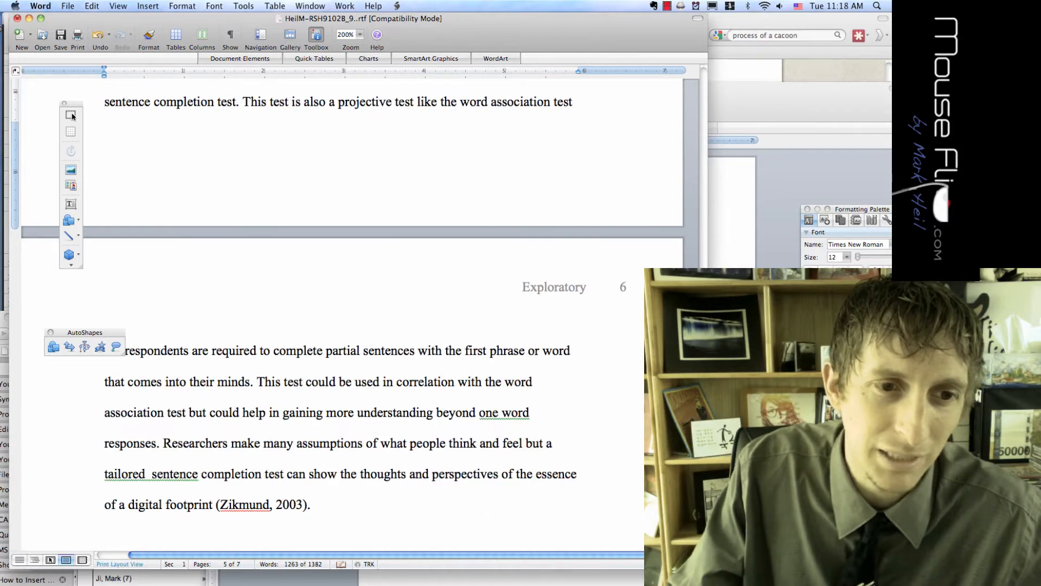
Centre the References heading with Cmd+E, using the Alignment and Spacing panel
{"action": "scroll", "coordinate": [353, 314], "scroll_direction": "down", "scroll_amount": 15}
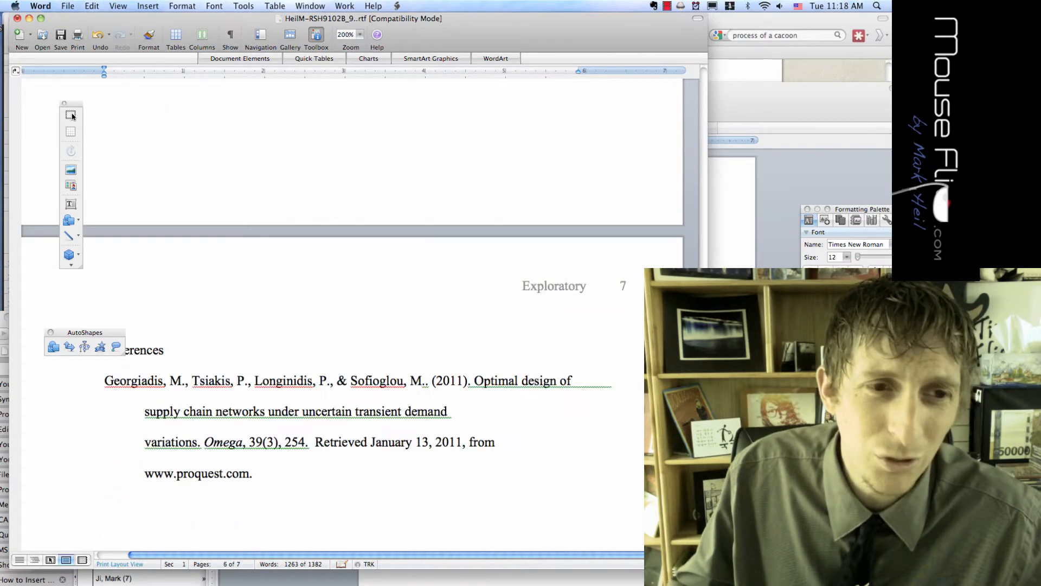
{"action": "left_click_drag", "start_coordinate": [830, 209], "coordinate": [475, 60]}
{"action": "left_click", "coordinate": [452, 164]}
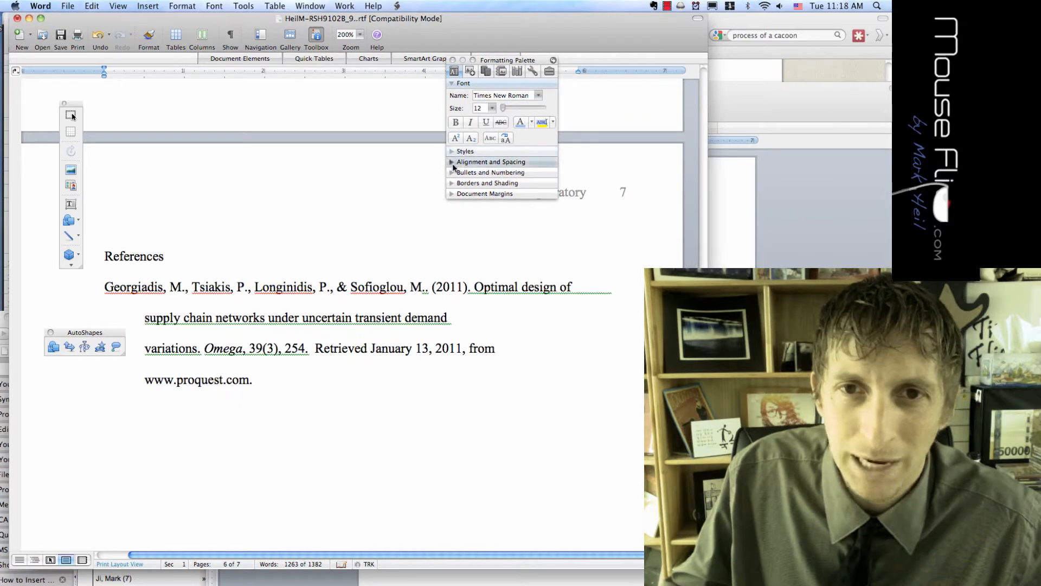
{"action": "left_click", "coordinate": [105, 256]}
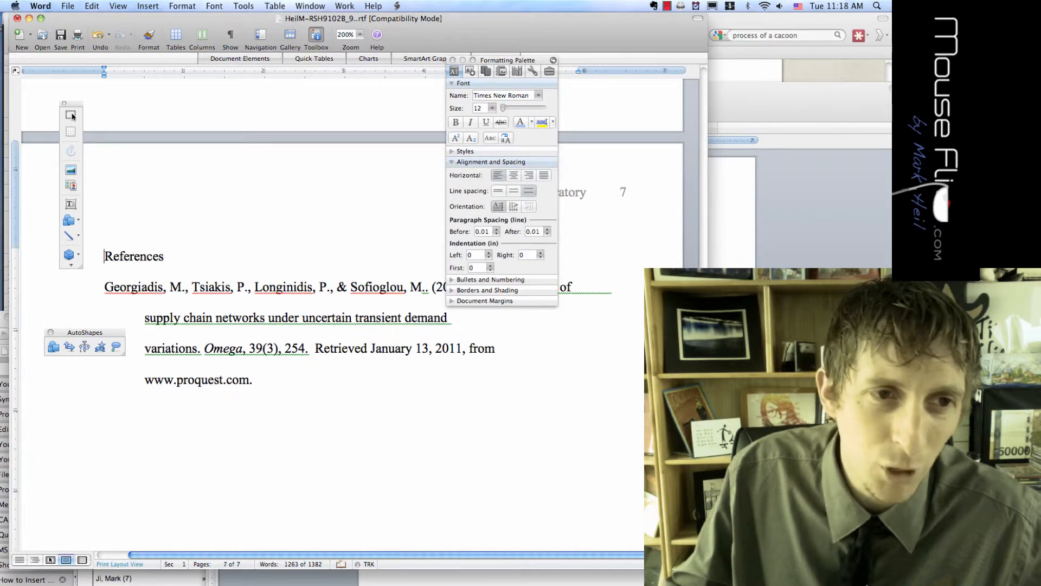
{"action": "key", "text": "super+e"}
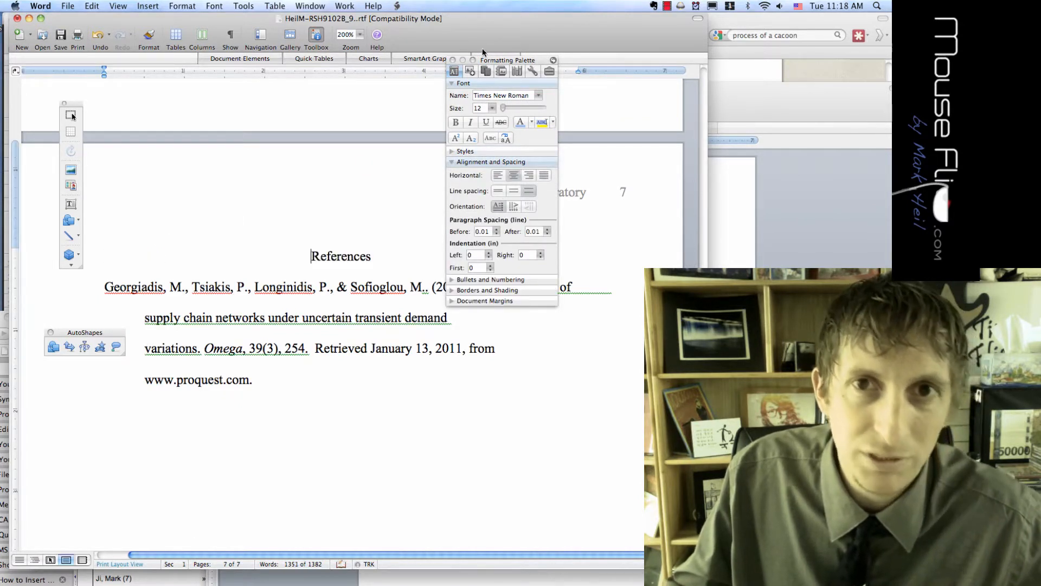
{"action": "left_click_drag", "start_coordinate": [484, 62], "coordinate": [675, 77]}
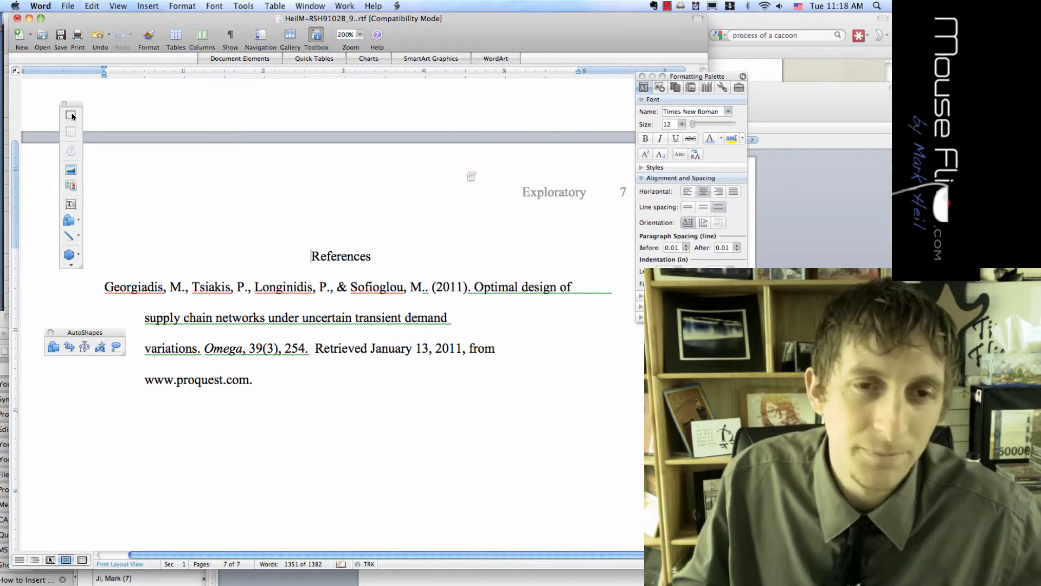
{"action": "left_click", "coordinate": [244, 6]}
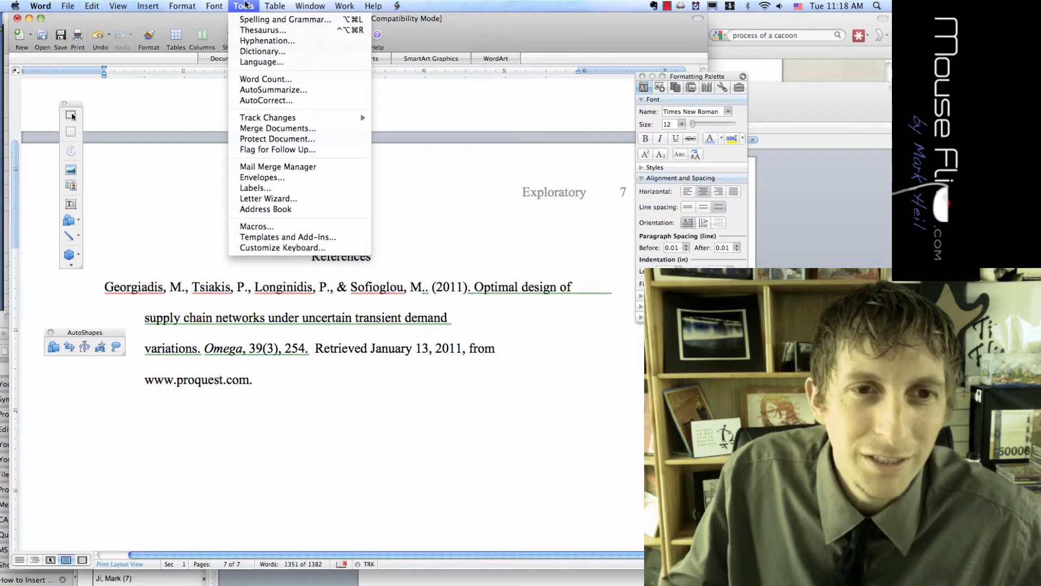
Open the Customize Keyboard dialog, reposition it, then close it with OK
{"action": "left_click", "coordinate": [274, 248]}
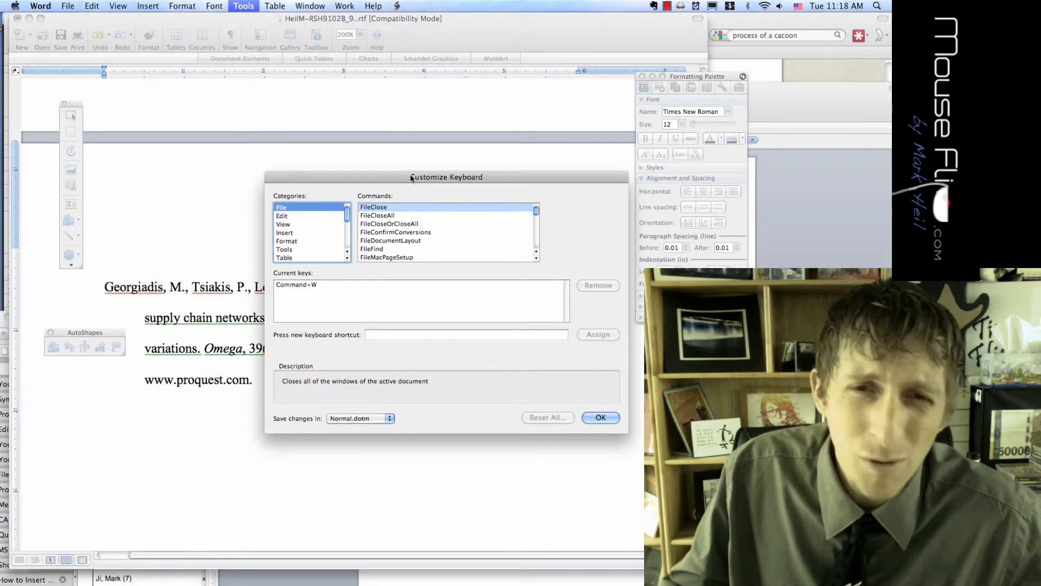
{"action": "left_click_drag", "start_coordinate": [411, 176], "coordinate": [378, 154]}
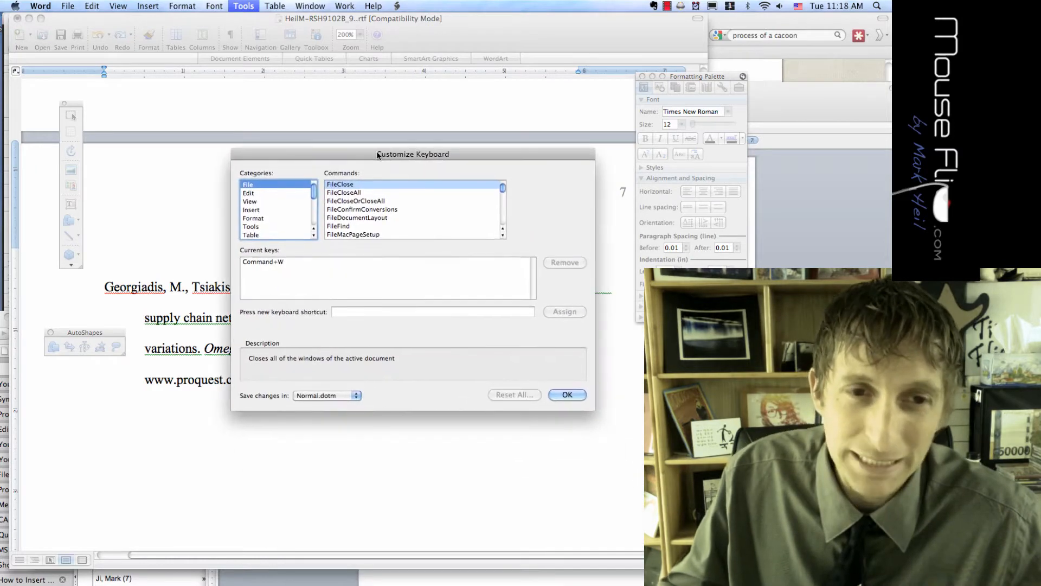
{"action": "left_click", "coordinate": [242, 5]}
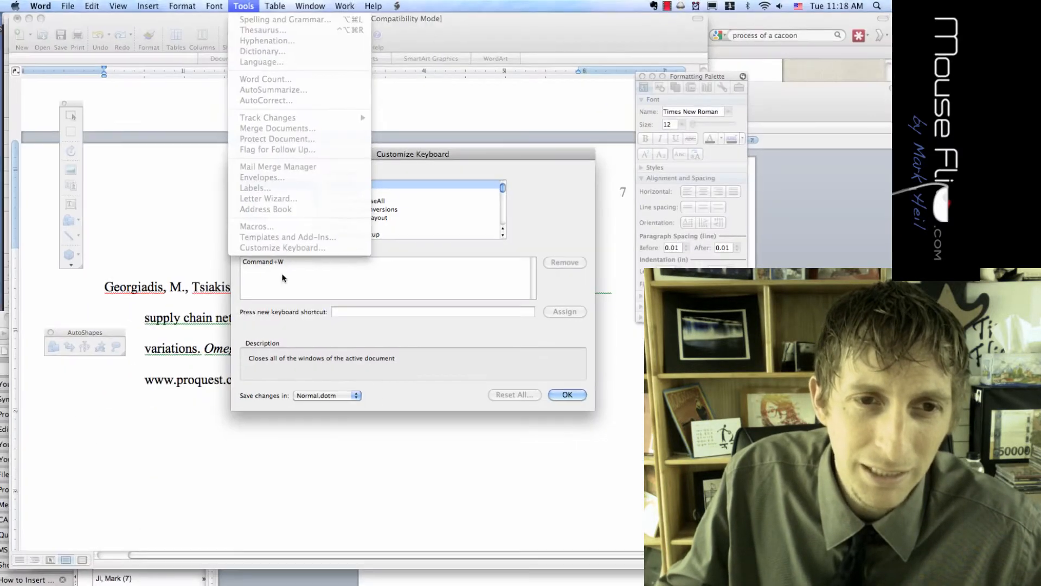
{"action": "left_click", "coordinate": [275, 319]}
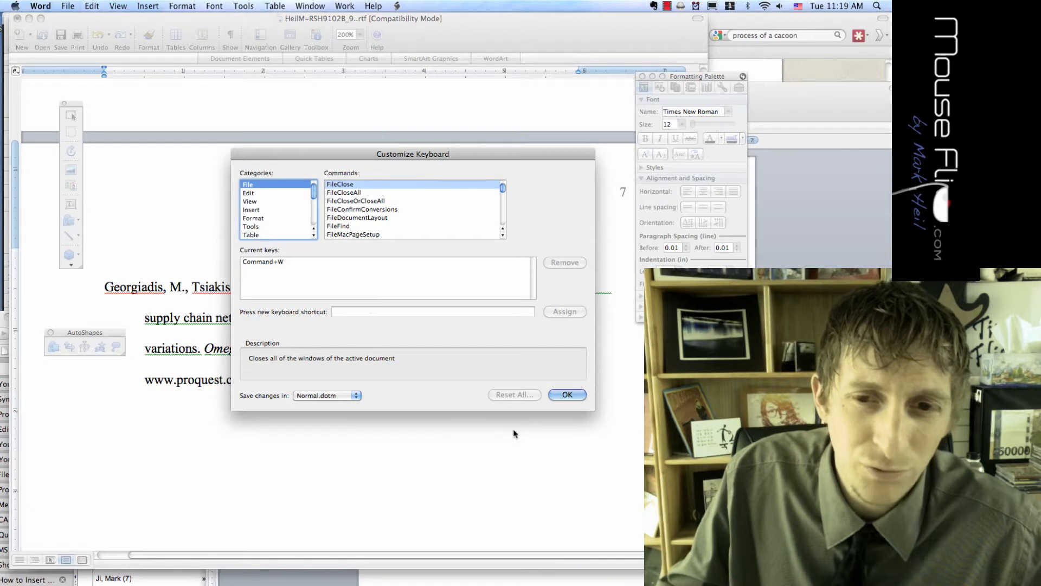
{"action": "left_click", "coordinate": [564, 395]}
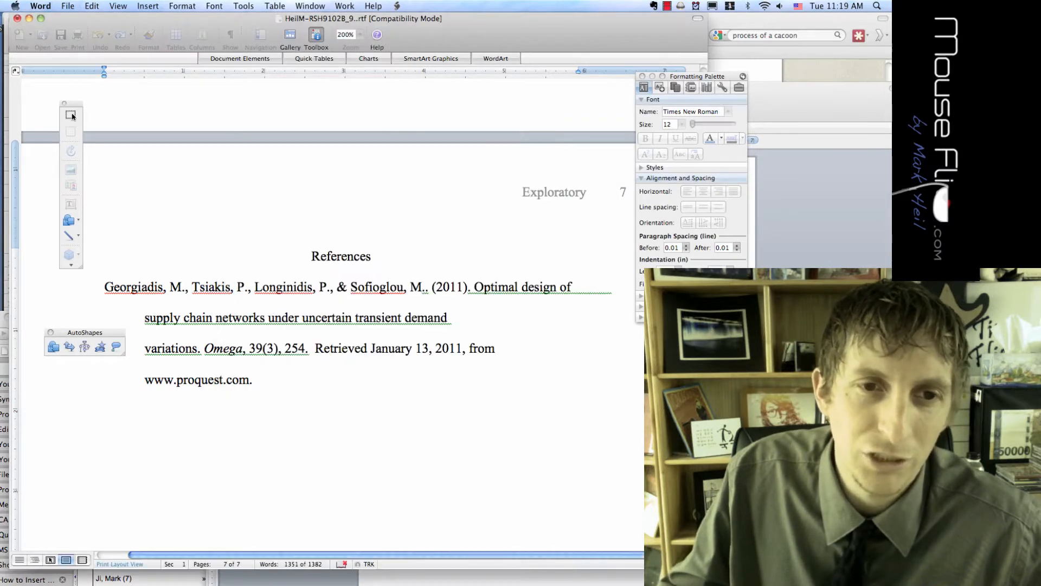
Scroll back up the paper and switch to the MLA format page in Firefox
{"action": "scroll", "coordinate": [73, 116], "scroll_direction": "up", "scroll_amount": 1}
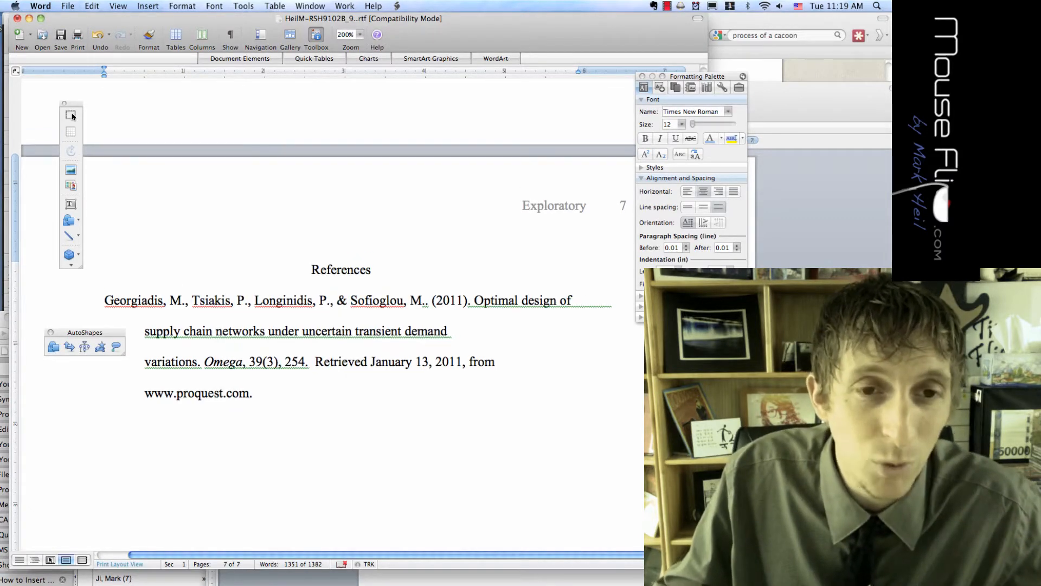
{"action": "scroll", "coordinate": [72, 116], "scroll_direction": "down", "scroll_amount": 2}
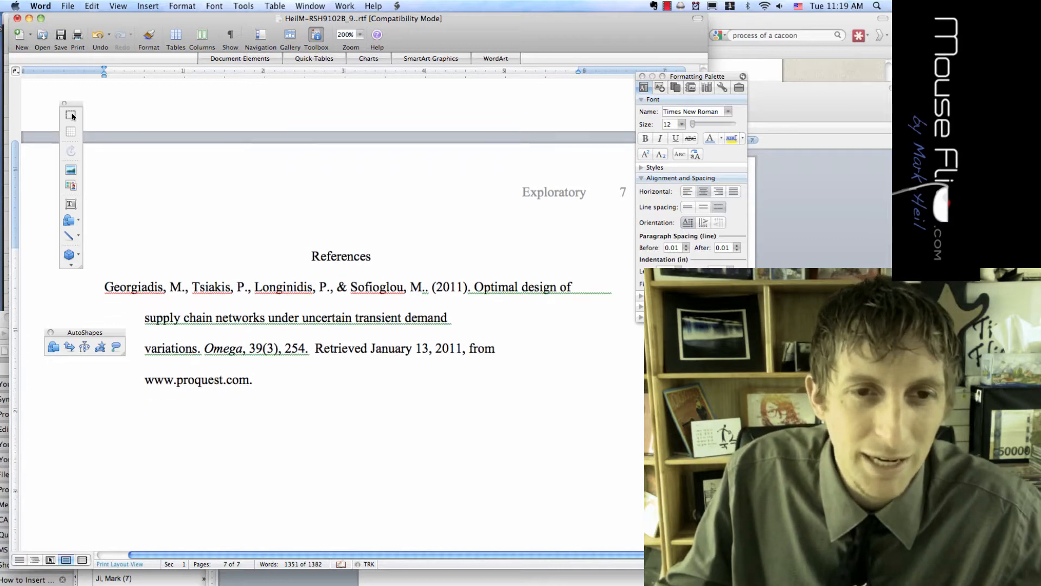
{"action": "scroll", "coordinate": [73, 116], "scroll_direction": "up", "scroll_amount": 20}
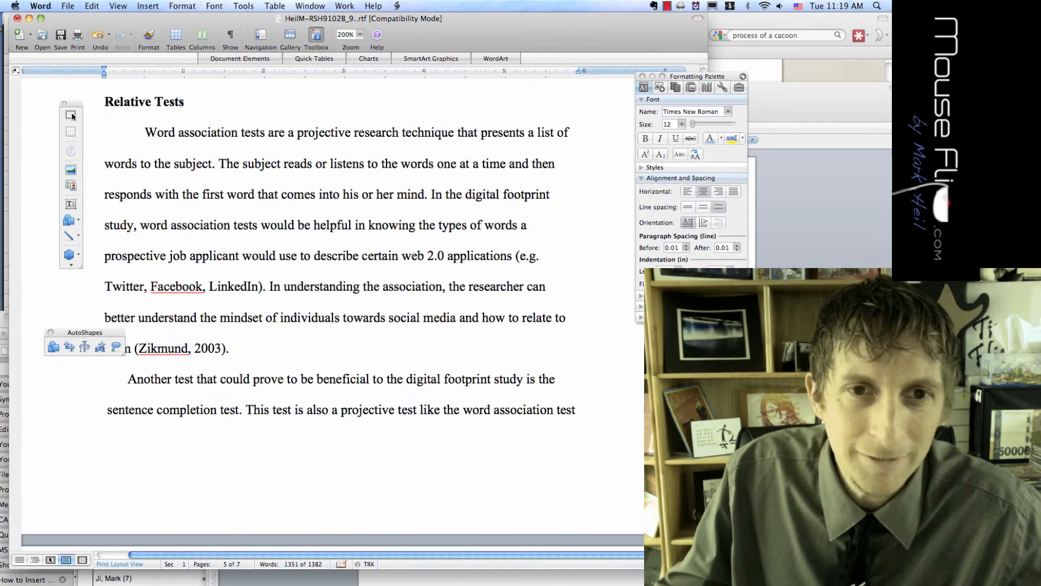
{"action": "scroll", "coordinate": [73, 116], "scroll_direction": "up", "scroll_amount": 20}
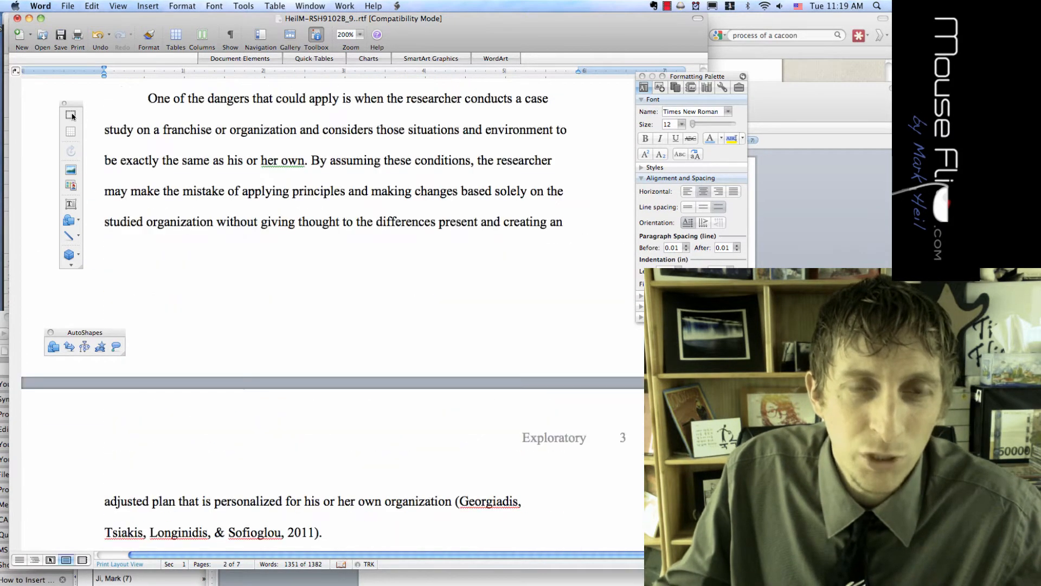
{"action": "key", "text": "super+Tab"}
{"action": "left_click", "coordinate": [318, 271]}
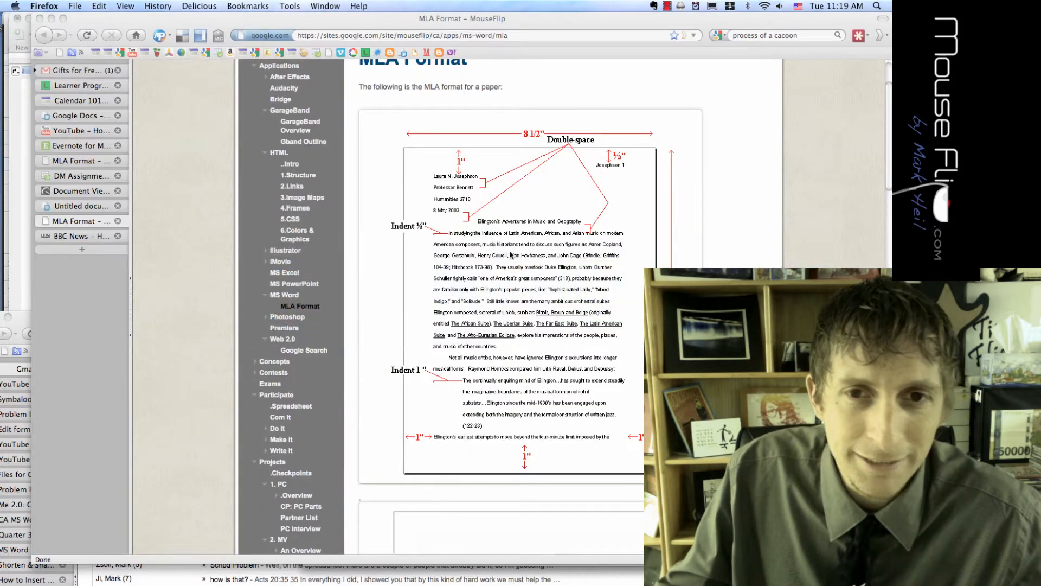
Open the MLA sample paper diagram as a full GIF image, then return to Word
{"action": "left_click", "coordinate": [673, 241]}
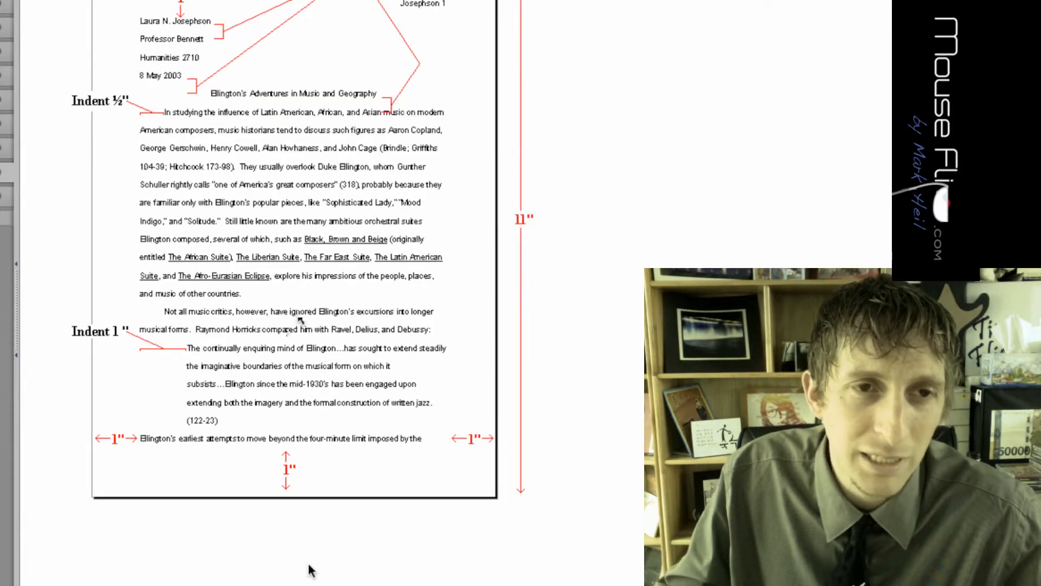
{"action": "key", "text": "super+Tab"}
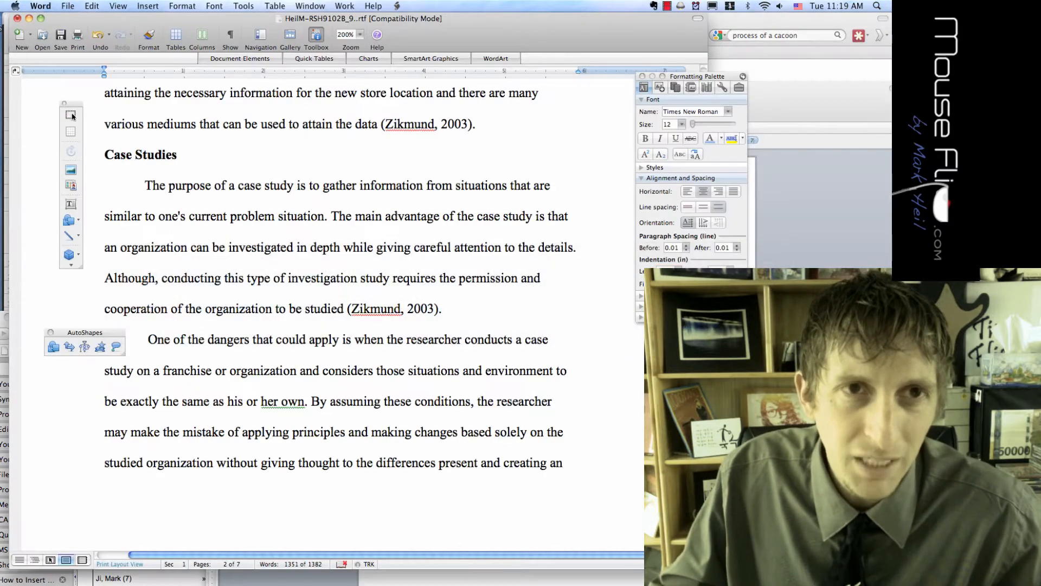
Set 1" top, bottom, left and right margins with 0.5" header and footer, confirming US Letter size
{"action": "left_click", "coordinate": [182, 7]}
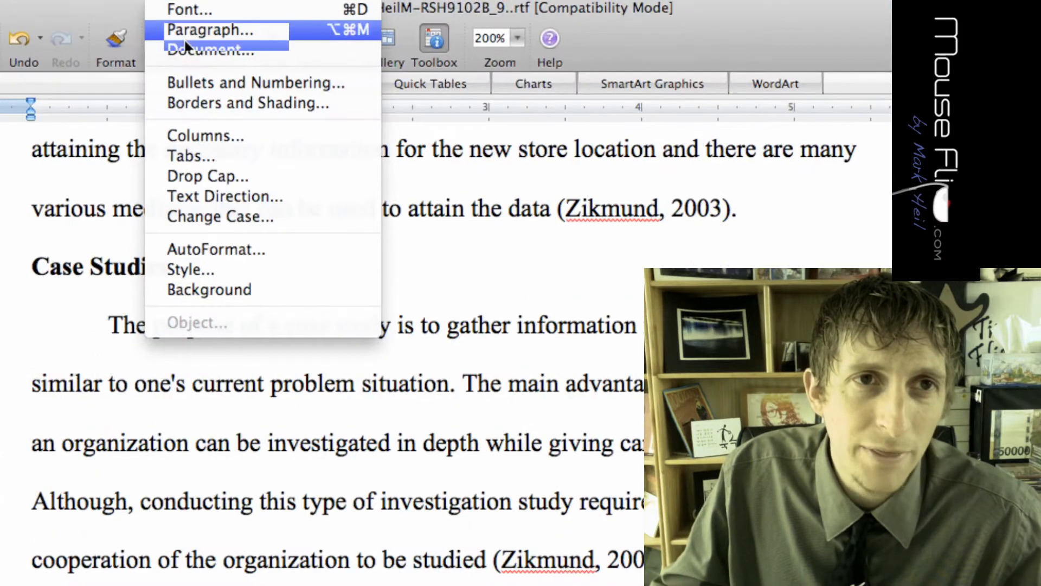
{"action": "left_click", "coordinate": [184, 48]}
{"action": "left_click_drag", "start_coordinate": [389, 249], "coordinate": [278, 64]}
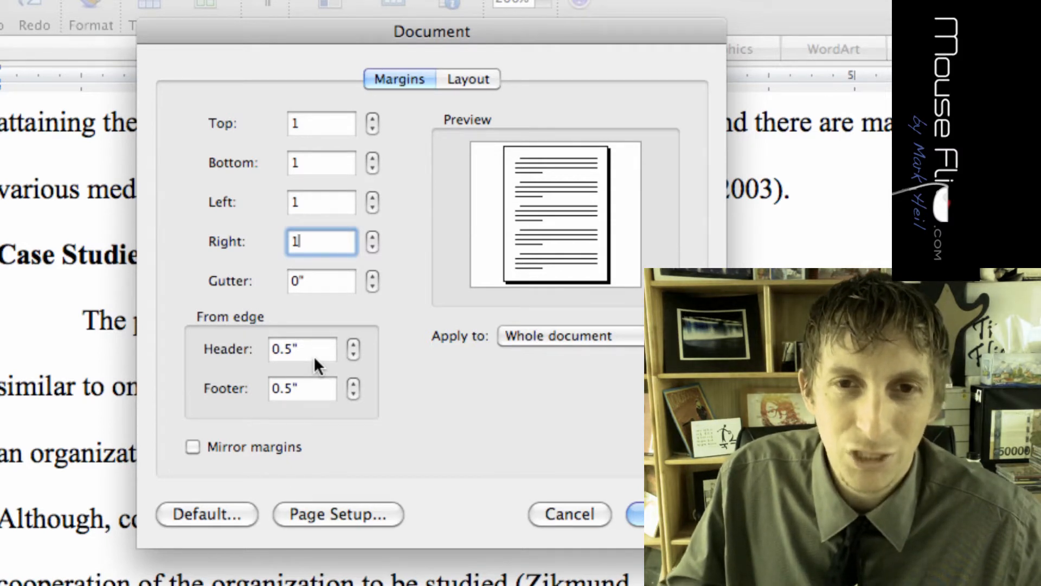
{"action": "left_click", "coordinate": [339, 514]}
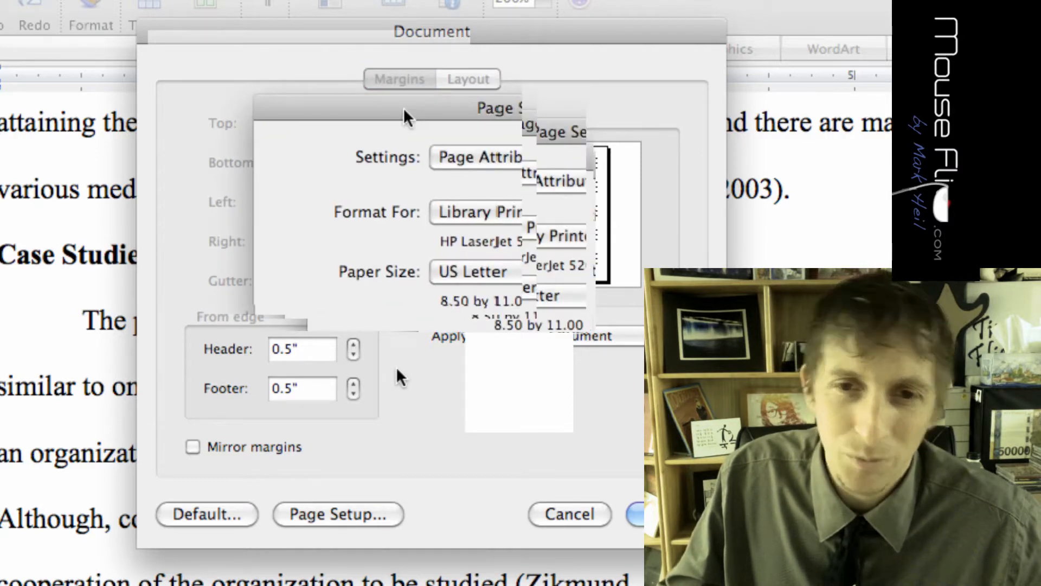
{"action": "key", "text": "Escape"}
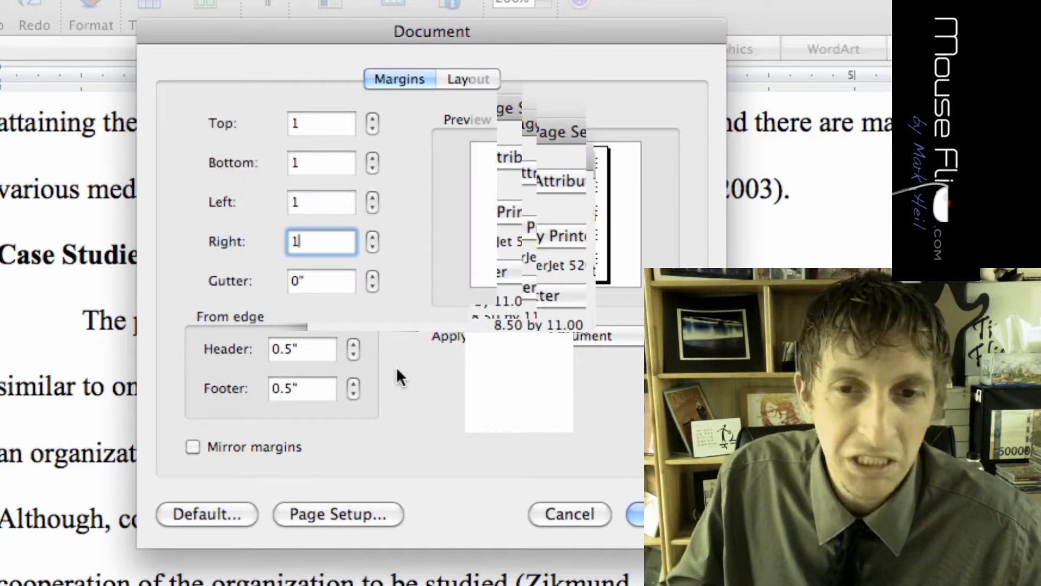
{"action": "key", "text": "Return"}
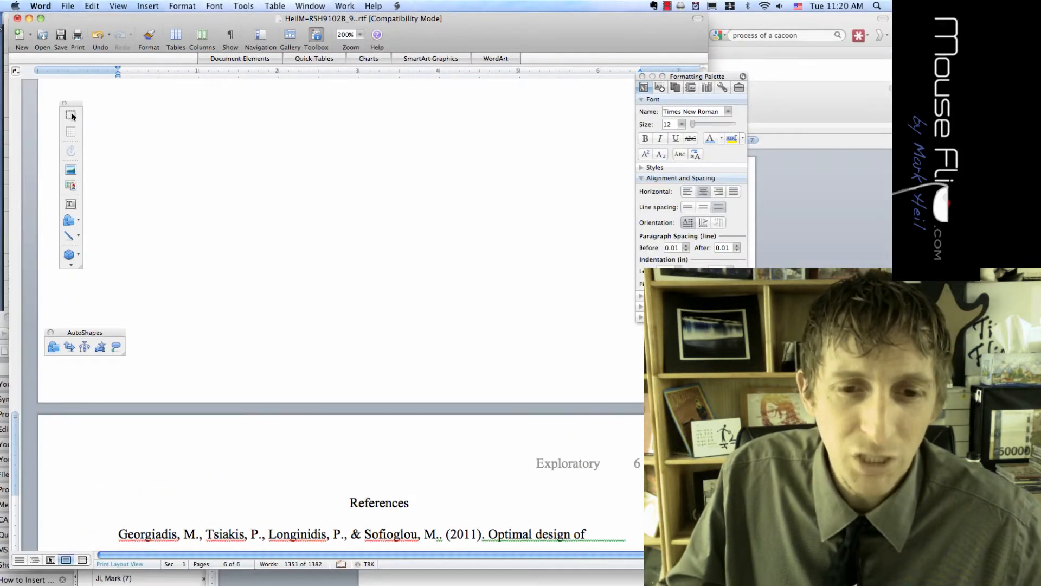
{"action": "scroll", "coordinate": [341, 314], "scroll_direction": "up", "scroll_amount": 2}
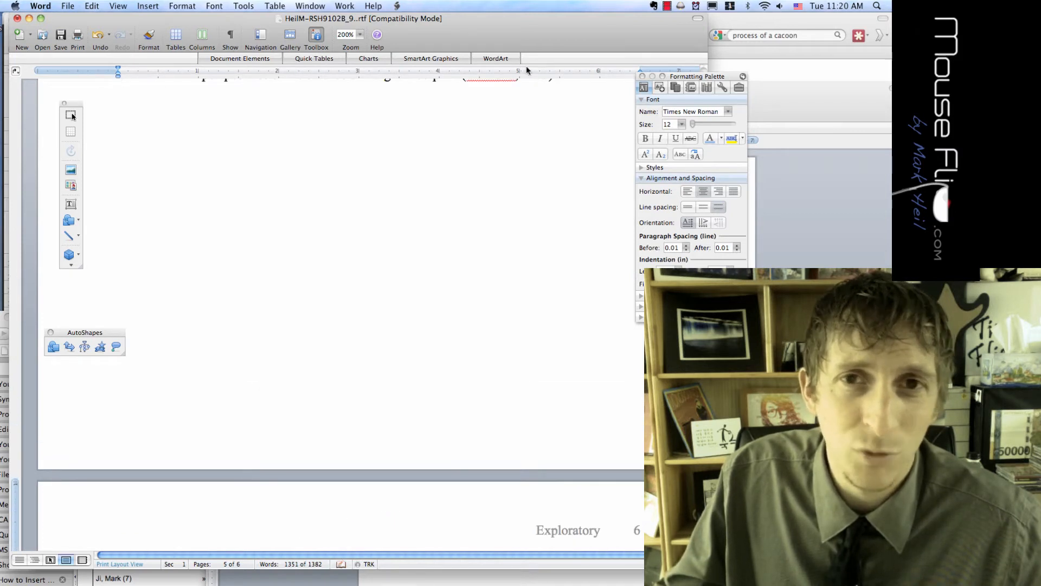
{"action": "left_click_drag", "start_coordinate": [668, 76], "coordinate": [685, 122]}
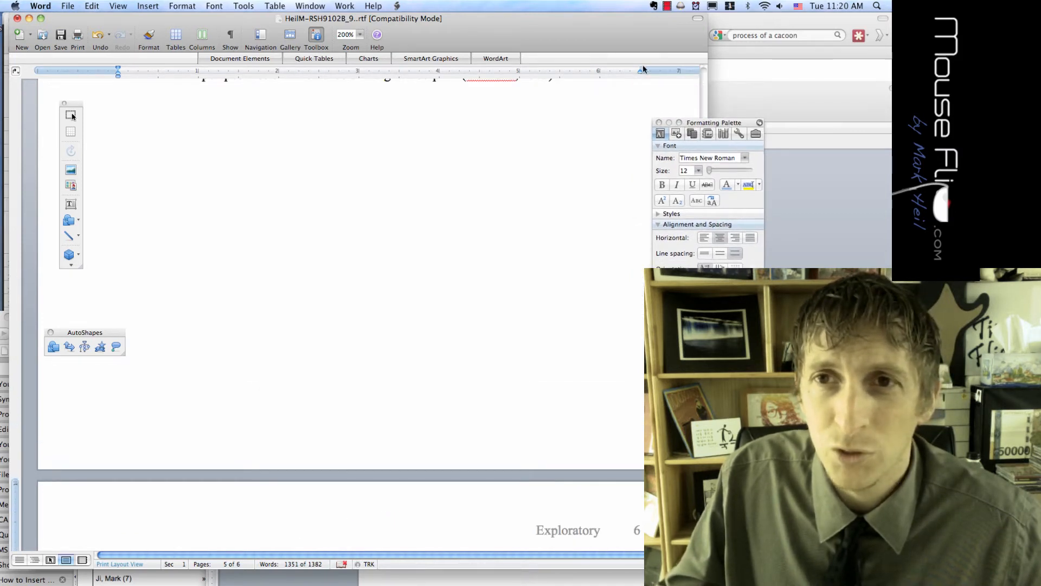
{"action": "left_click_drag", "start_coordinate": [641, 70], "coordinate": [604, 70]}
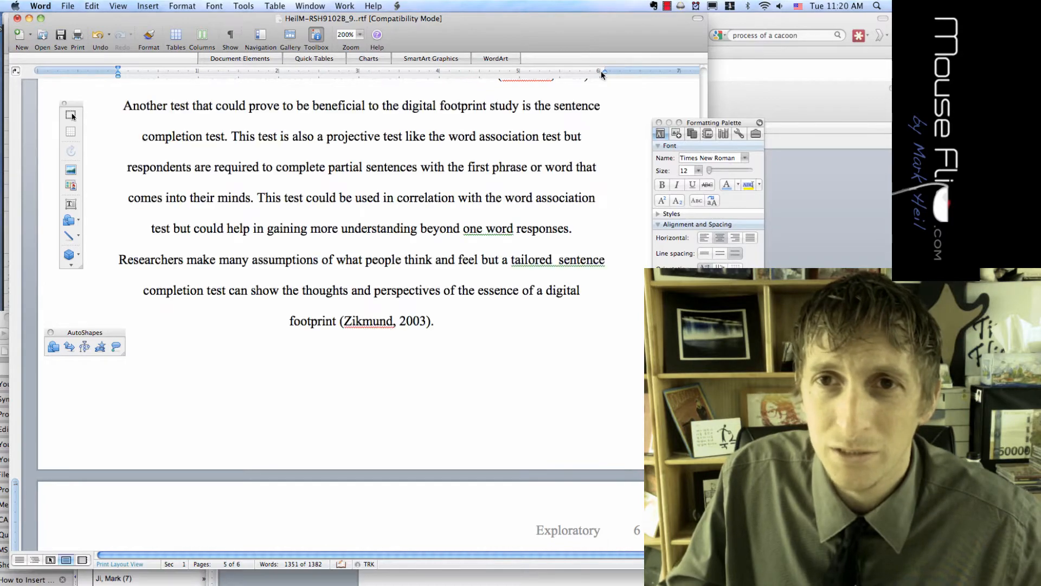
{"action": "key", "text": "super+z"}
{"action": "scroll", "coordinate": [348, 315], "scroll_direction": "up", "scroll_amount": 20}
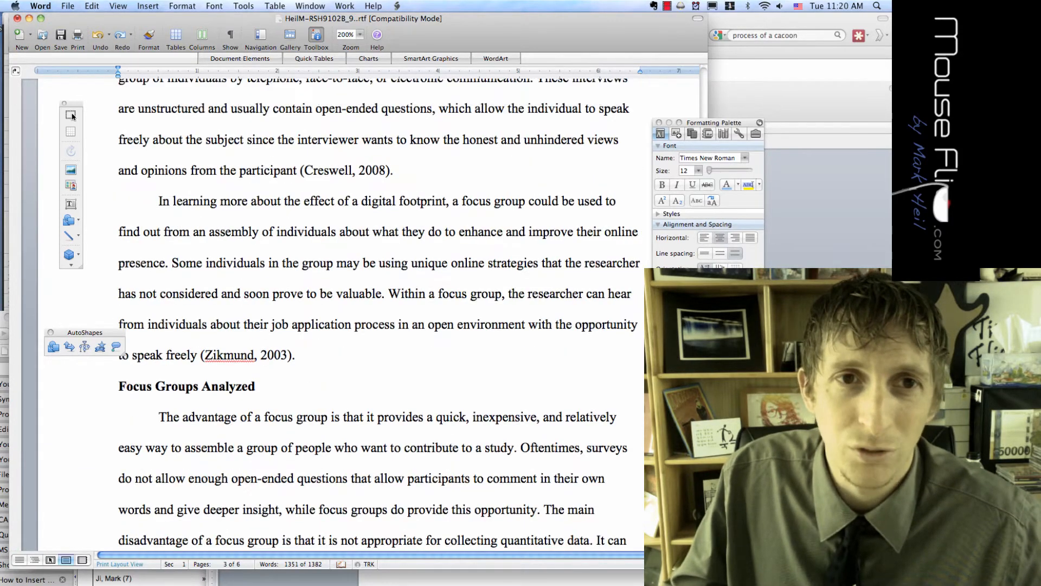
{"action": "scroll", "coordinate": [347, 314], "scroll_direction": "up", "scroll_amount": 15}
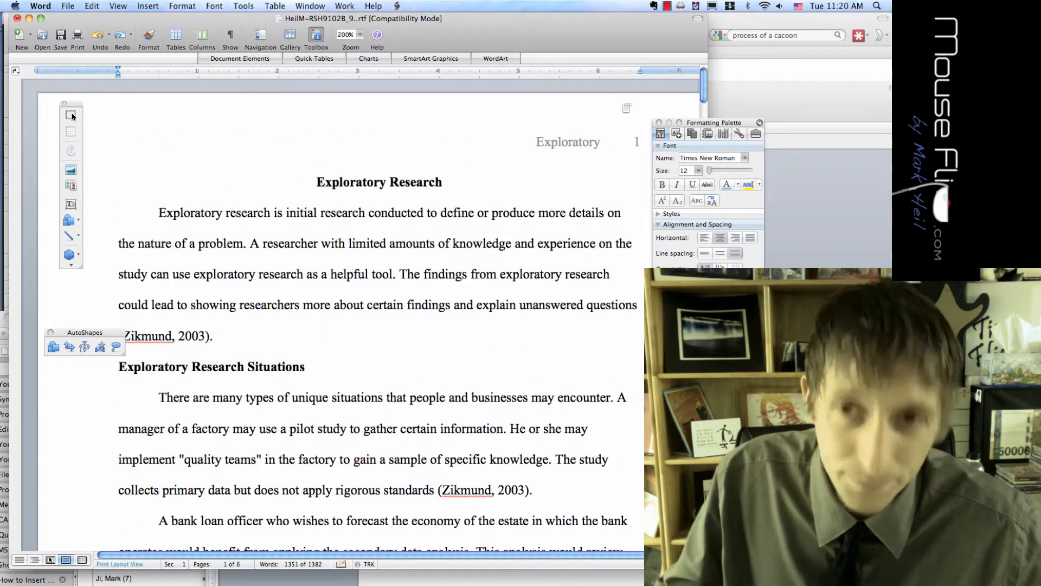
{"action": "left_click_drag", "start_coordinate": [690, 127], "coordinate": [788, 83]}
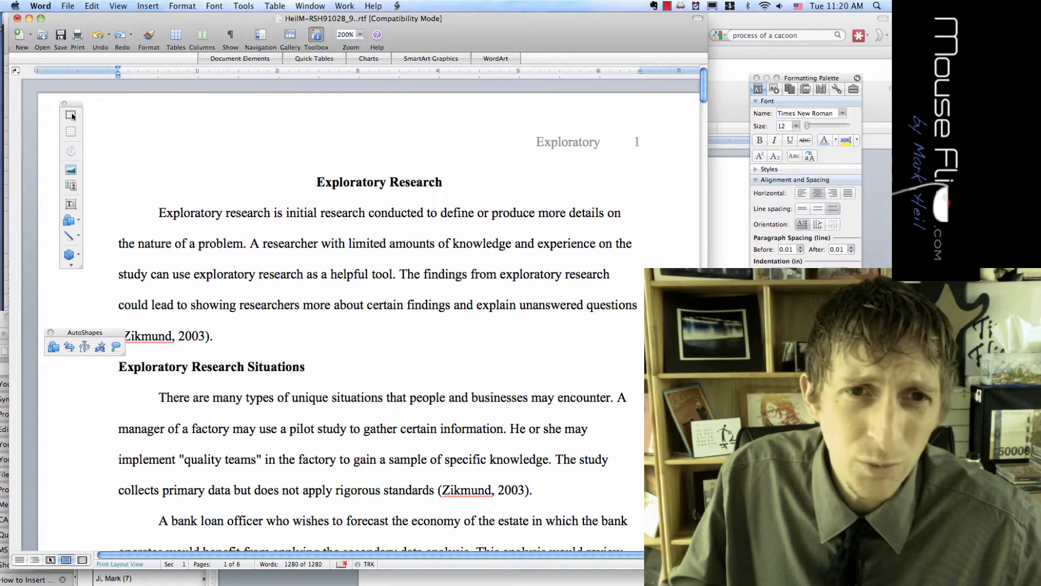
{"action": "left_click", "coordinate": [318, 181]}
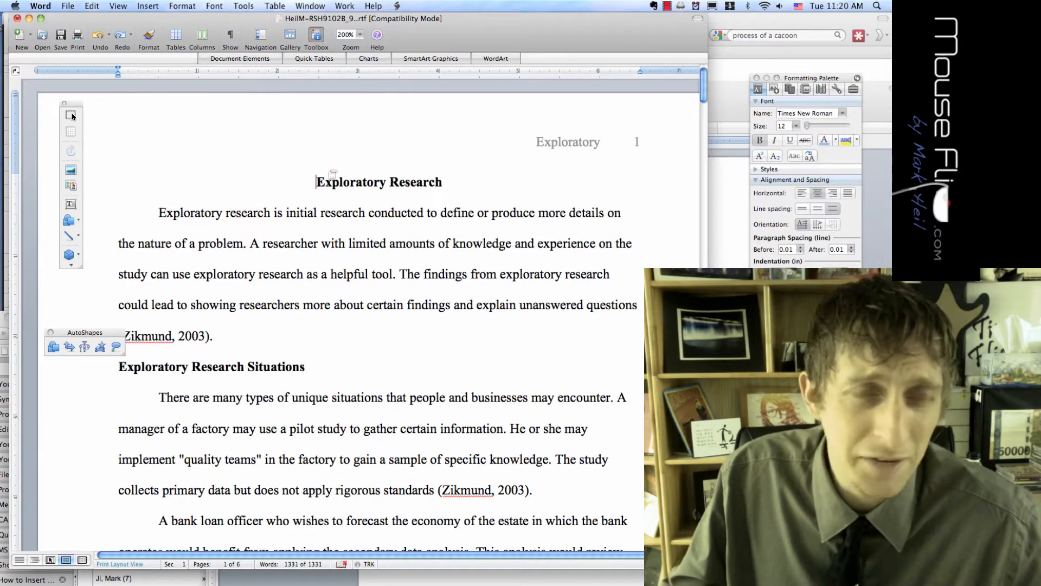
Add a page break before the Exploratory Research title from Insert > Break
{"action": "left_click", "coordinate": [154, 7]}
{"action": "mouse_move", "coordinate": [163, 21]}
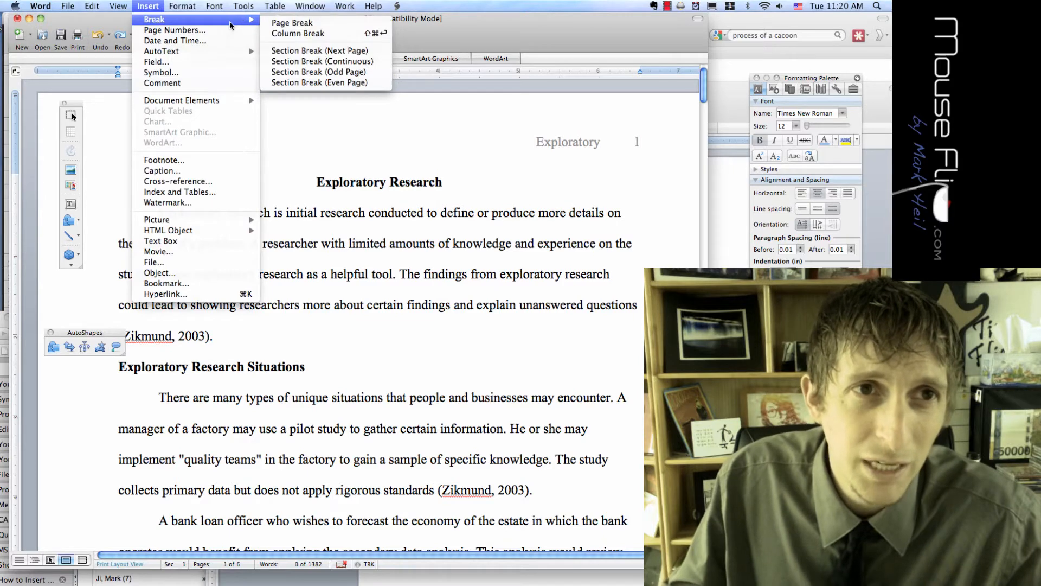
{"action": "left_click", "coordinate": [292, 23]}
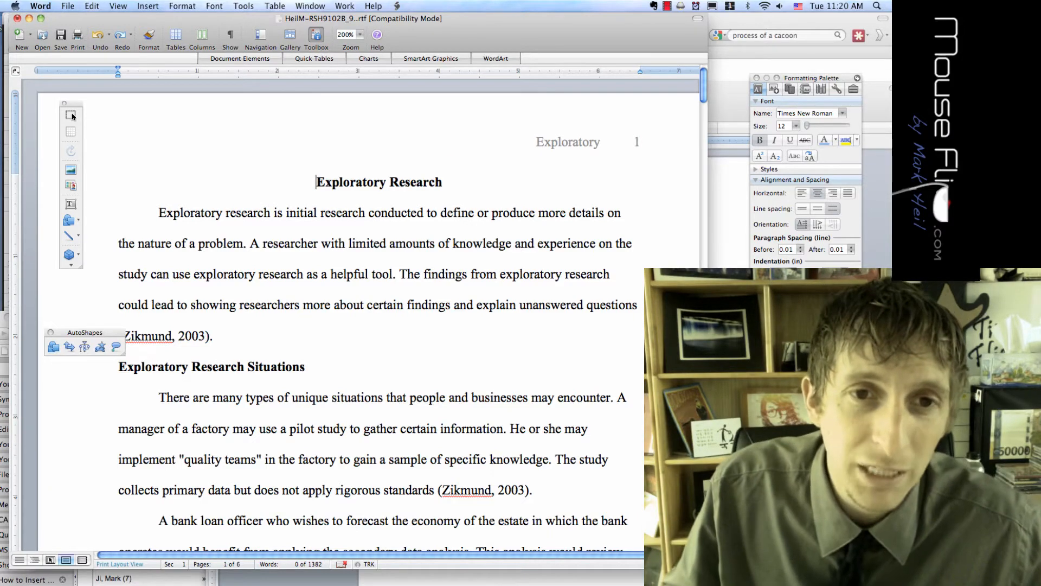
{"action": "left_click", "coordinate": [155, 6]}
{"action": "mouse_move", "coordinate": [160, 20]}
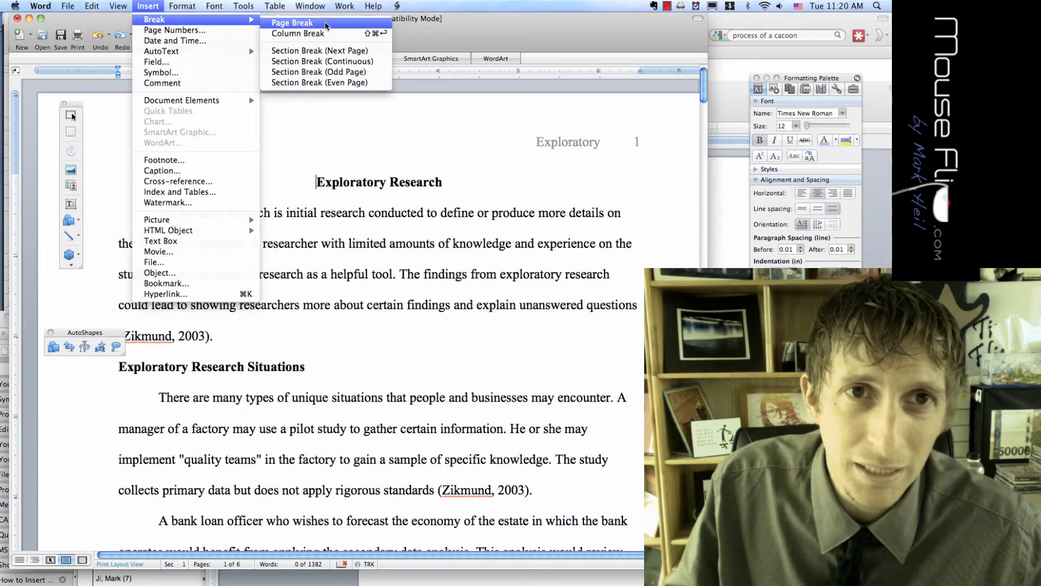
{"action": "left_click", "coordinate": [328, 26]}
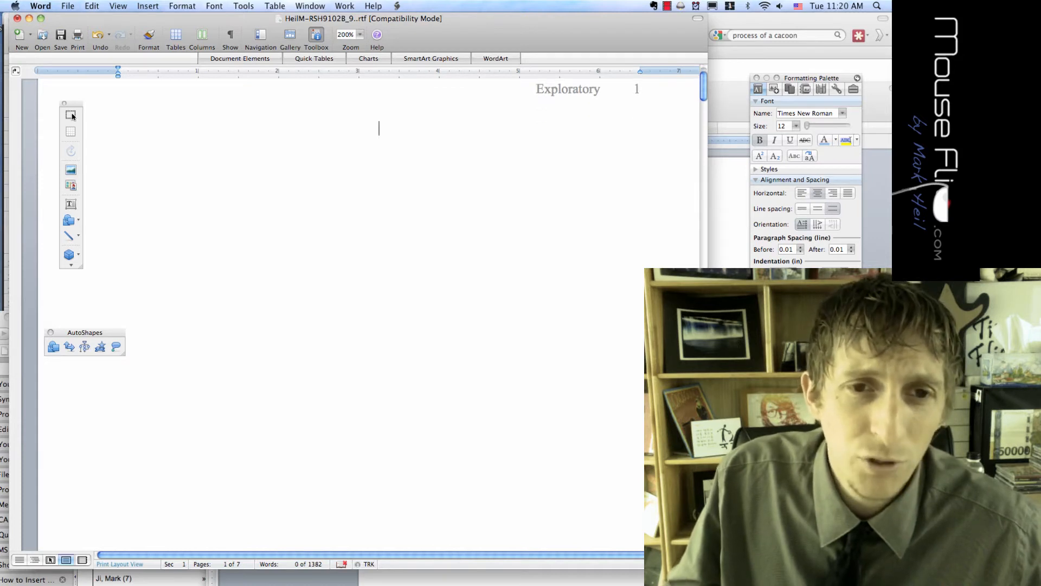
Paste the selected Exploratory Research heading onto the blank first page
{"action": "scroll", "coordinate": [73, 116], "scroll_direction": "up", "scroll_amount": 2}
{"action": "scroll", "coordinate": [72, 116], "scroll_direction": "down", "scroll_amount": 12}
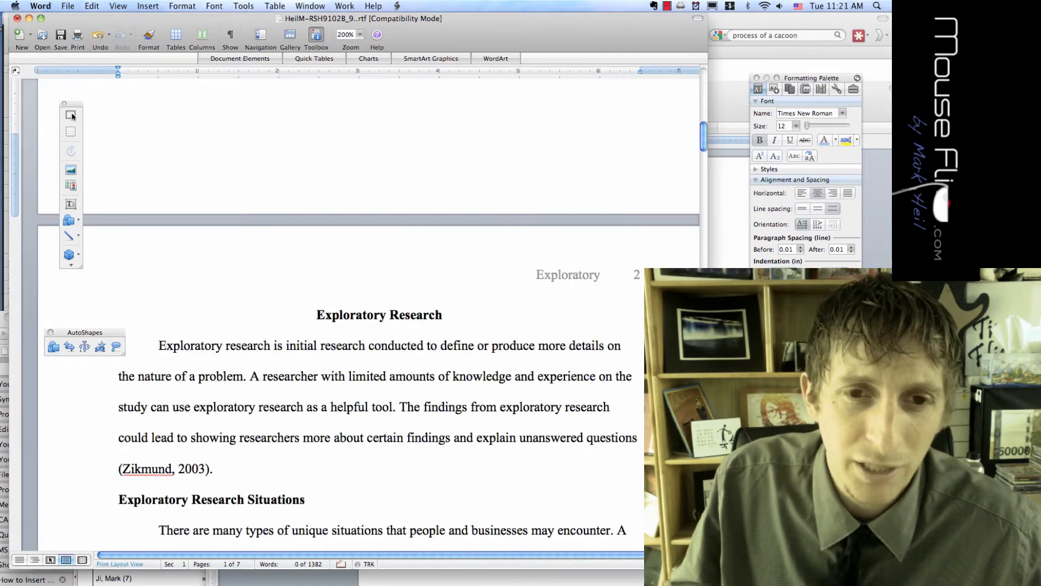
{"action": "left_click_drag", "start_coordinate": [443, 315], "coordinate": [352, 316]}
{"action": "key", "text": "super+c"}
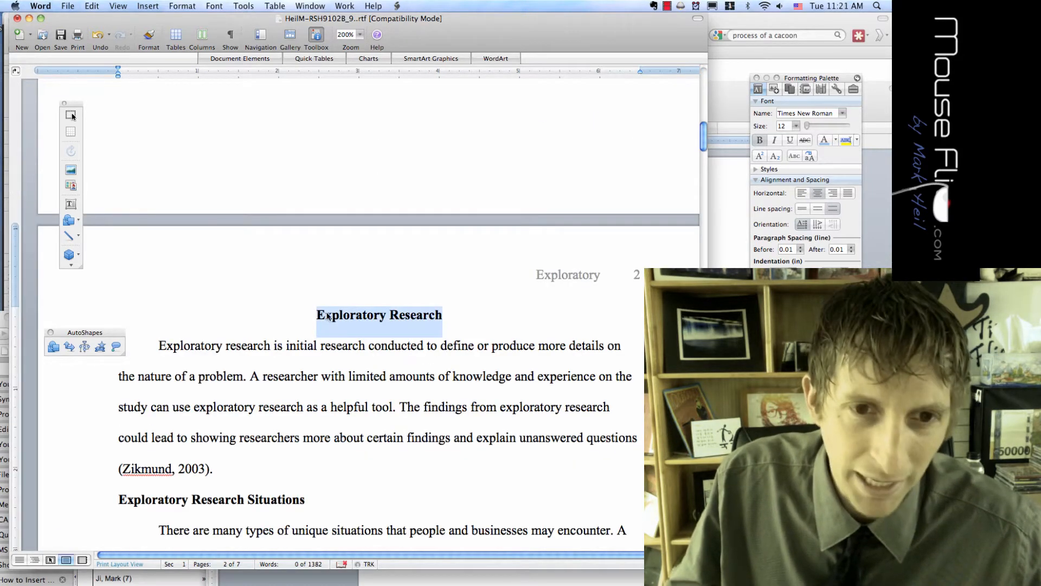
{"action": "scroll", "coordinate": [364, 188], "scroll_direction": "up", "scroll_amount": 12}
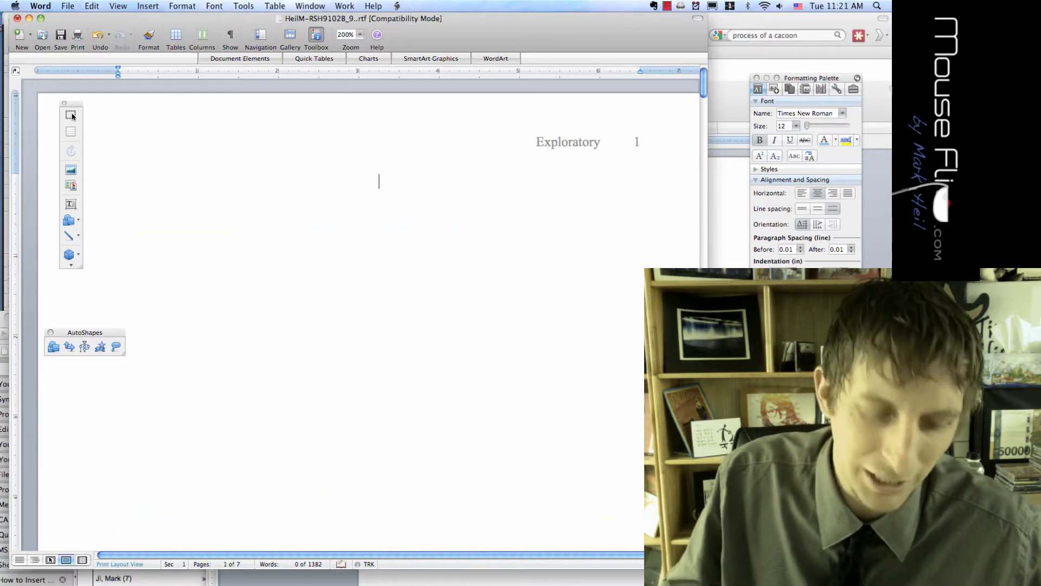
{"action": "key", "text": "super+v"}
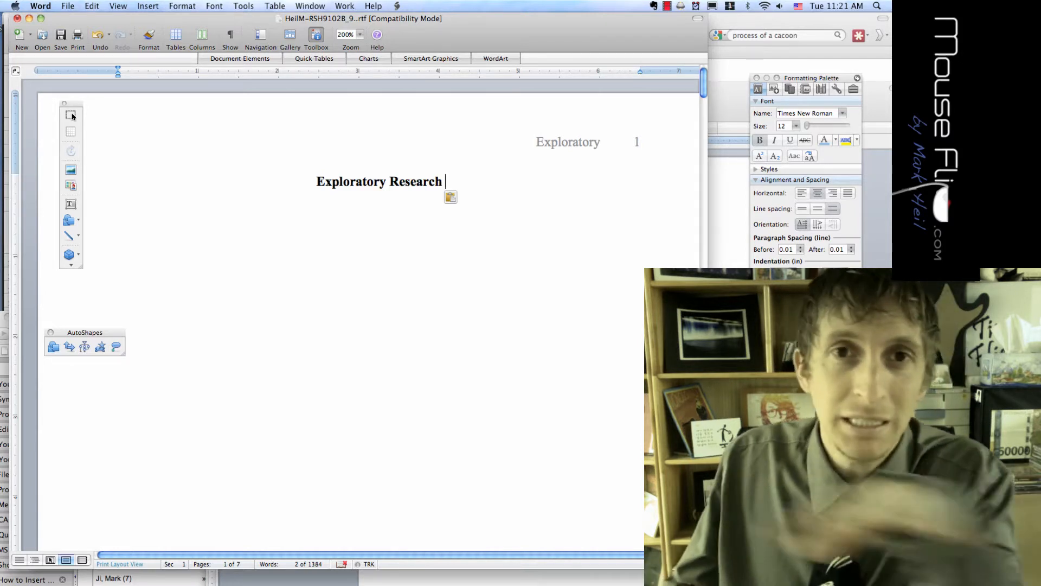
Try right-aligning the heading, re-centre it, and undo the added blank line
{"action": "key", "text": "Home"}
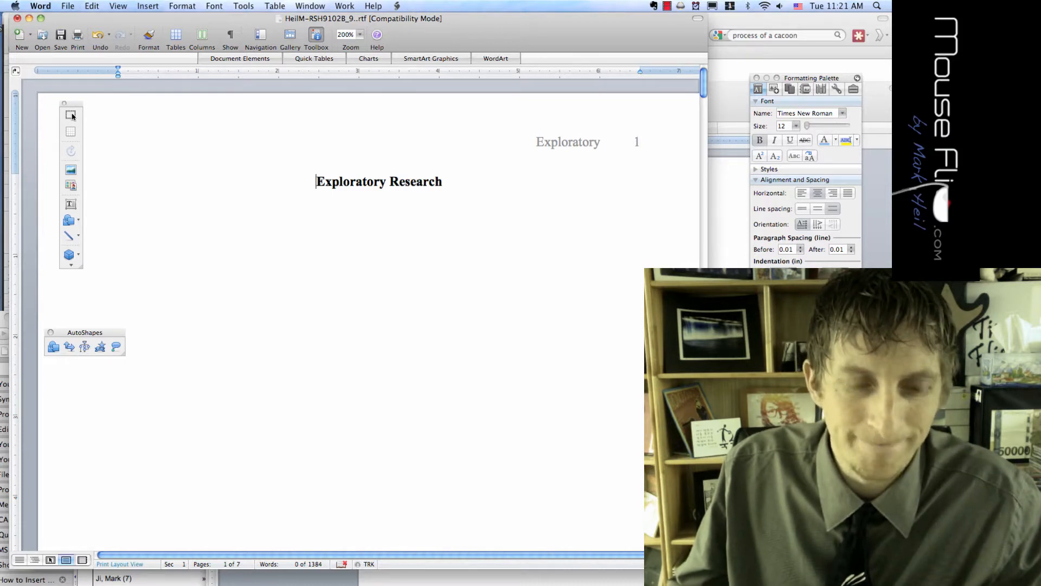
{"action": "key", "text": "super+r"}
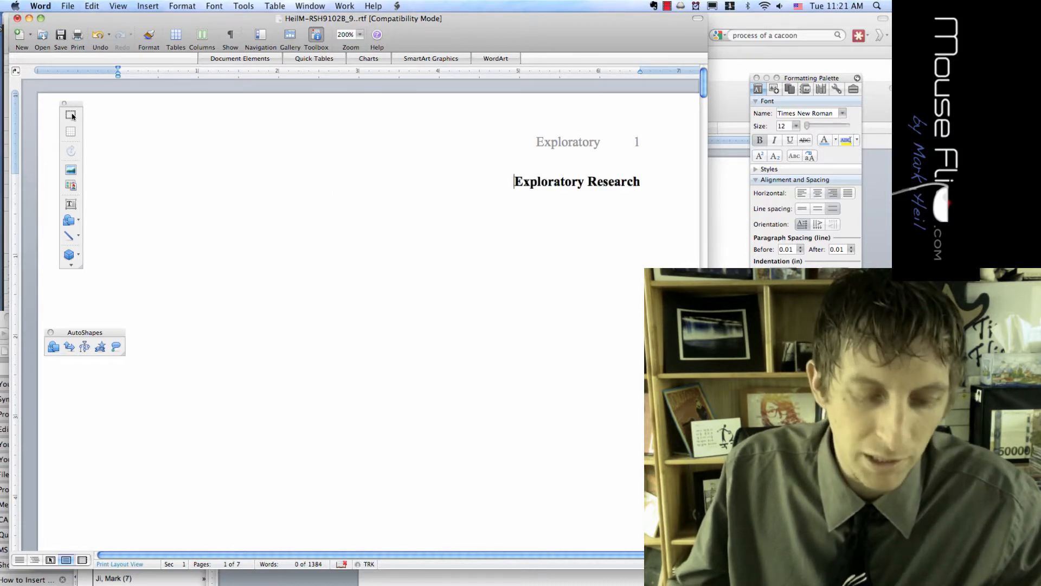
{"action": "key", "text": "super+e"}
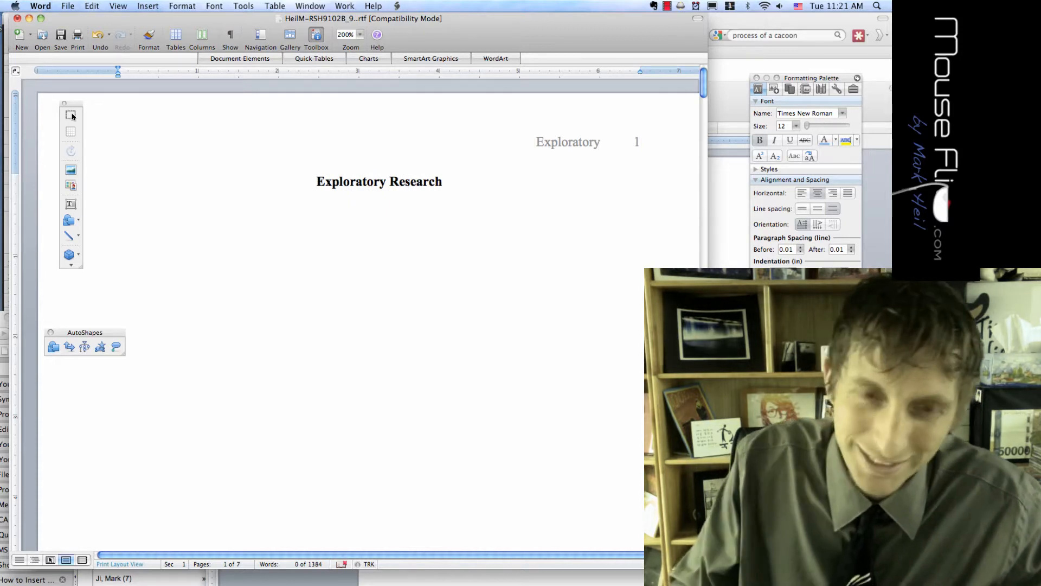
{"action": "key", "text": "Return"}
{"action": "key", "text": "Return"}
{"action": "key", "text": "Return"}
{"action": "key", "text": "super+z"}
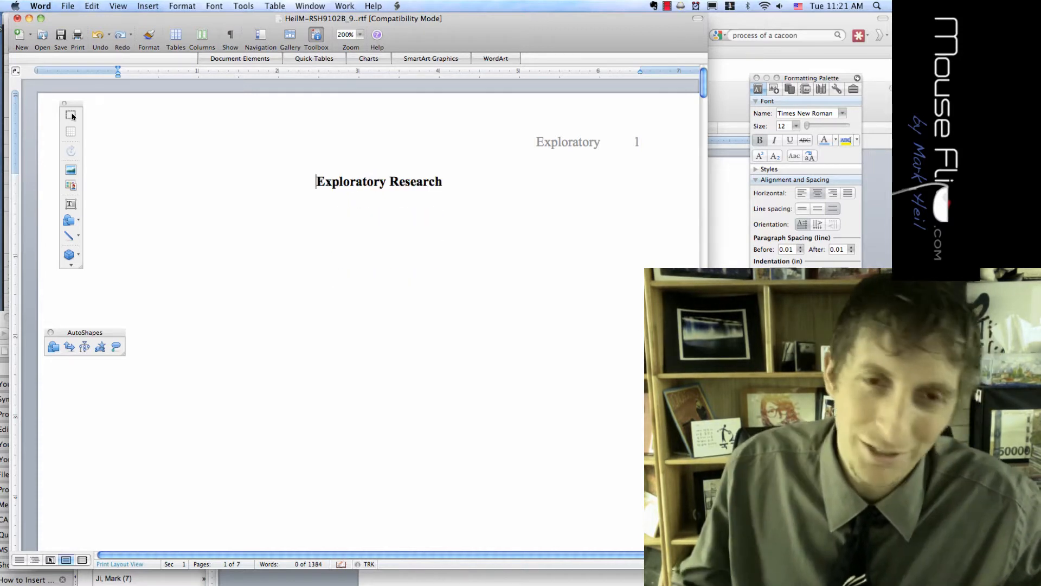
{"action": "left_click", "coordinate": [180, 6]}
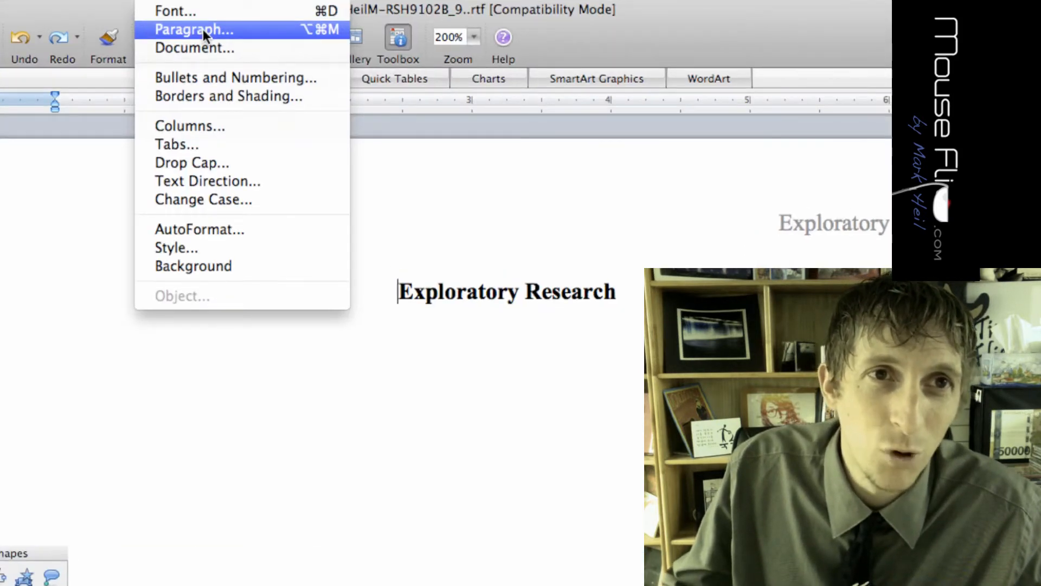
{"action": "left_click", "coordinate": [203, 29]}
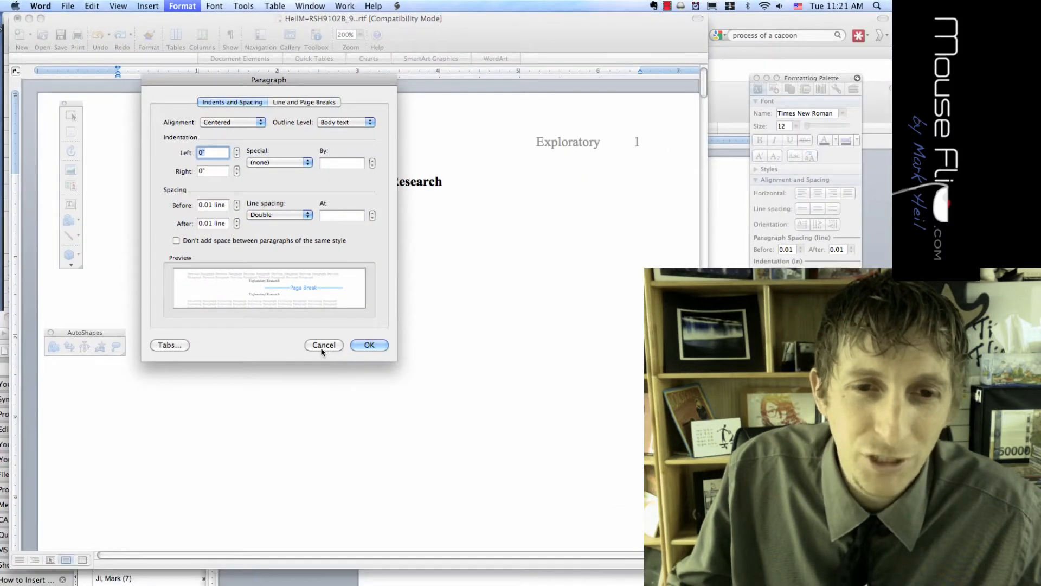
{"action": "left_click", "coordinate": [476, 430]}
{"action": "left_click", "coordinate": [195, 7]}
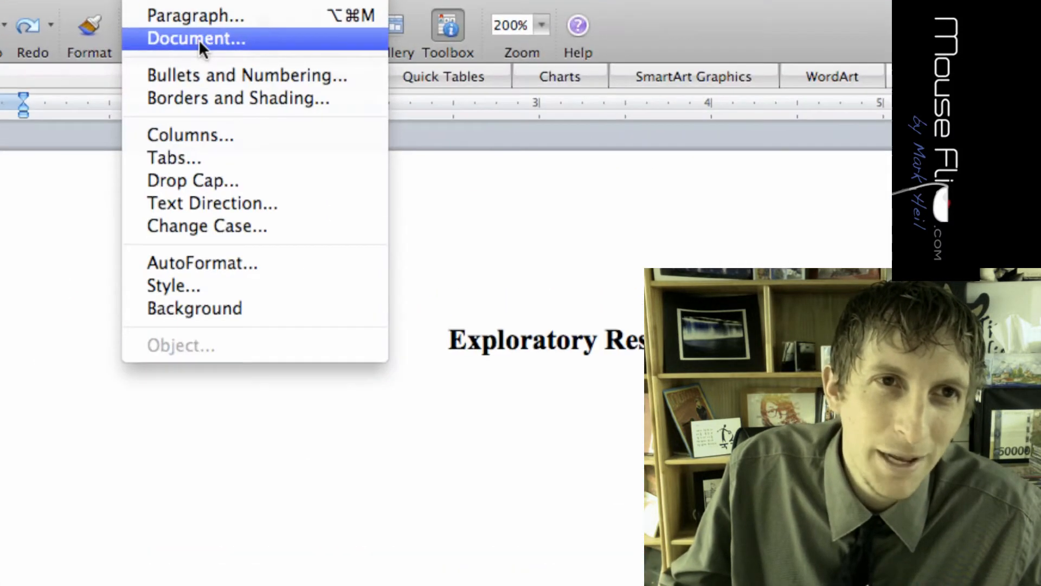
{"action": "left_click", "coordinate": [198, 38]}
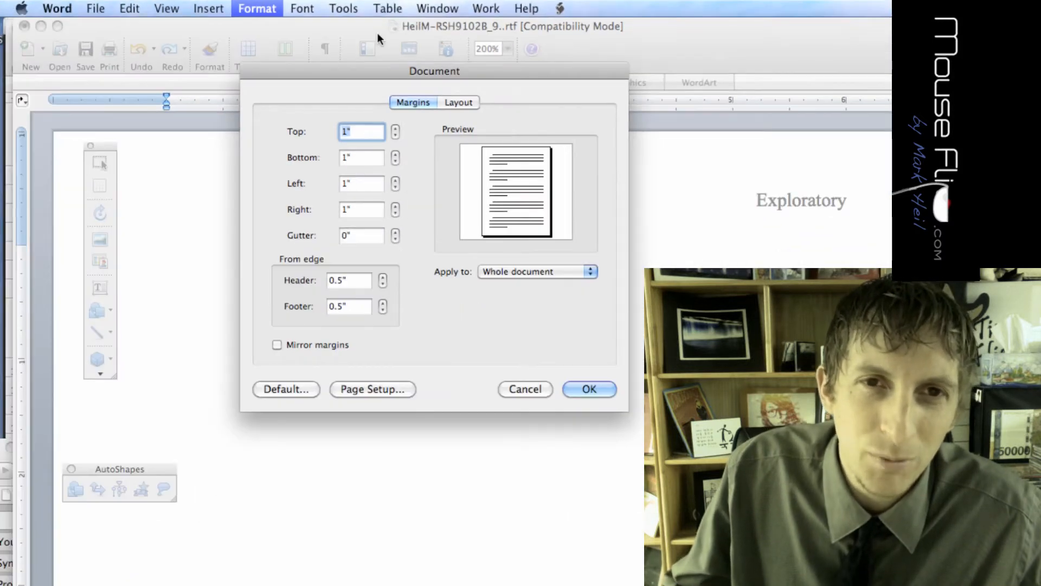
{"action": "left_click_drag", "start_coordinate": [373, 70], "coordinate": [308, 26]}
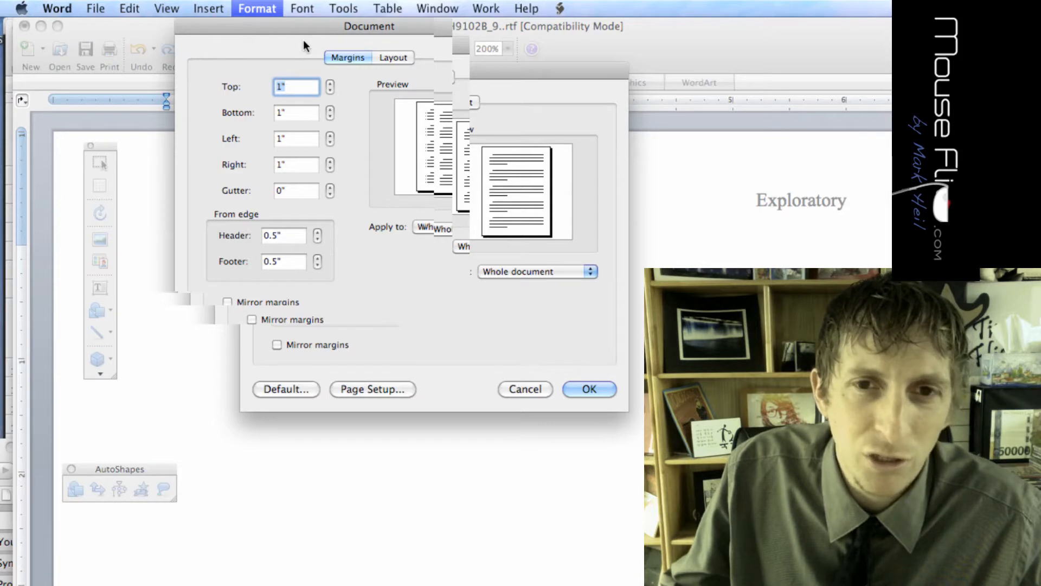
{"action": "left_click", "coordinate": [393, 57]}
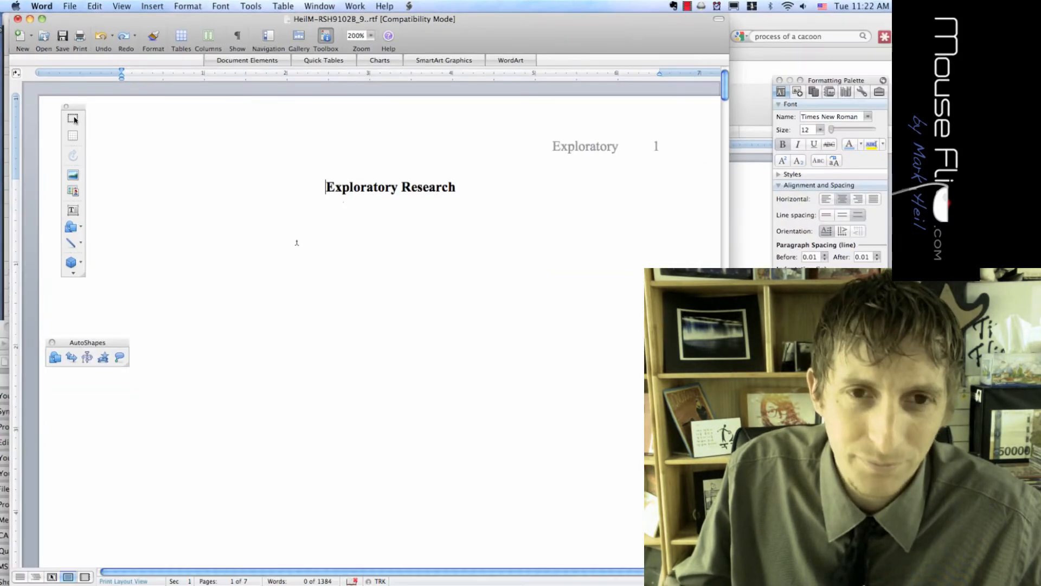
Apply the Format > Document layout settings to the selected Exploratory Research heading only
{"action": "left_click_drag", "start_coordinate": [459, 191], "coordinate": [326, 190]}
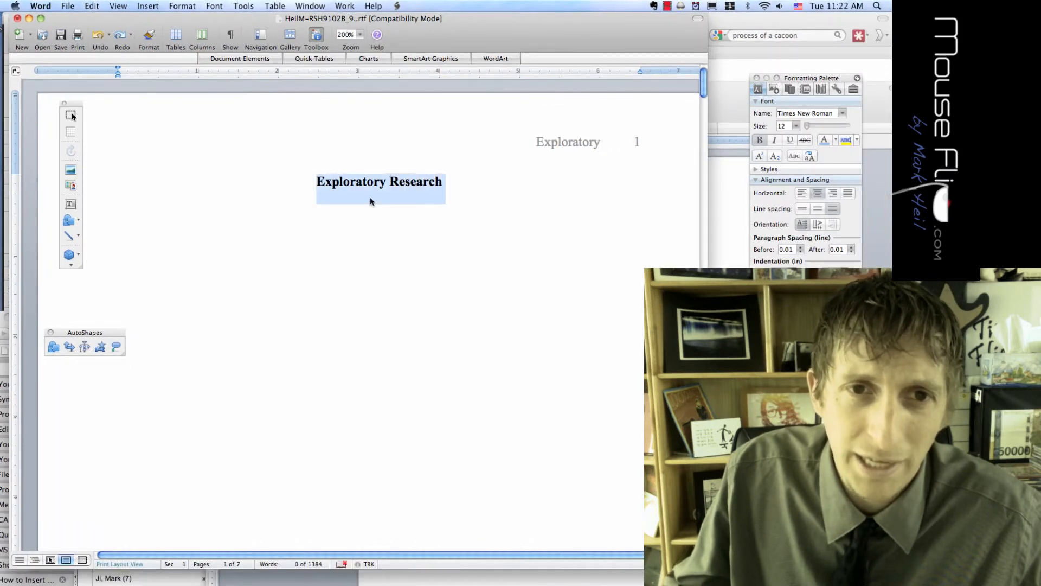
{"action": "left_click", "coordinate": [182, 6]}
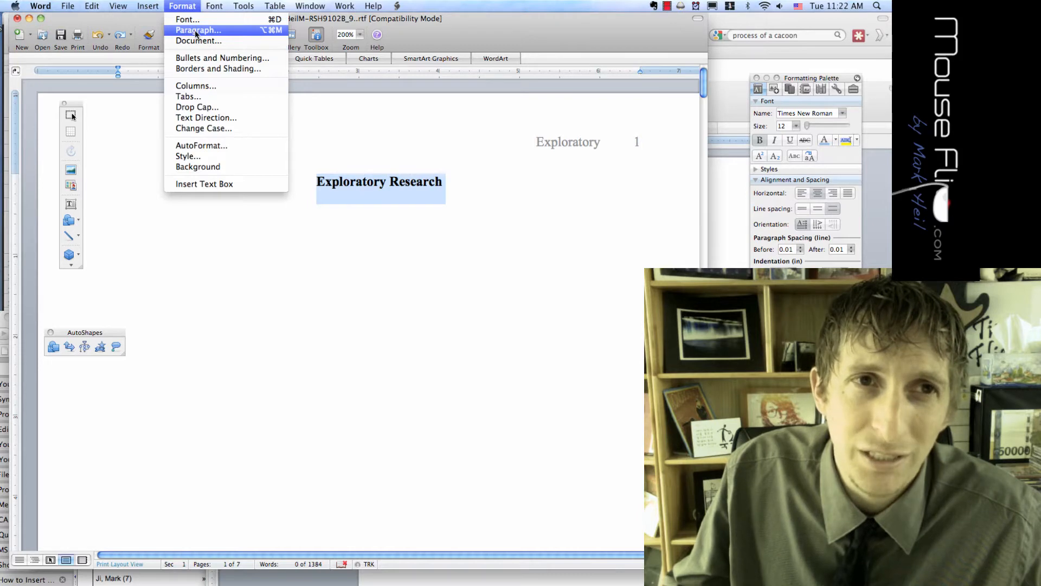
{"action": "left_click", "coordinate": [194, 41]}
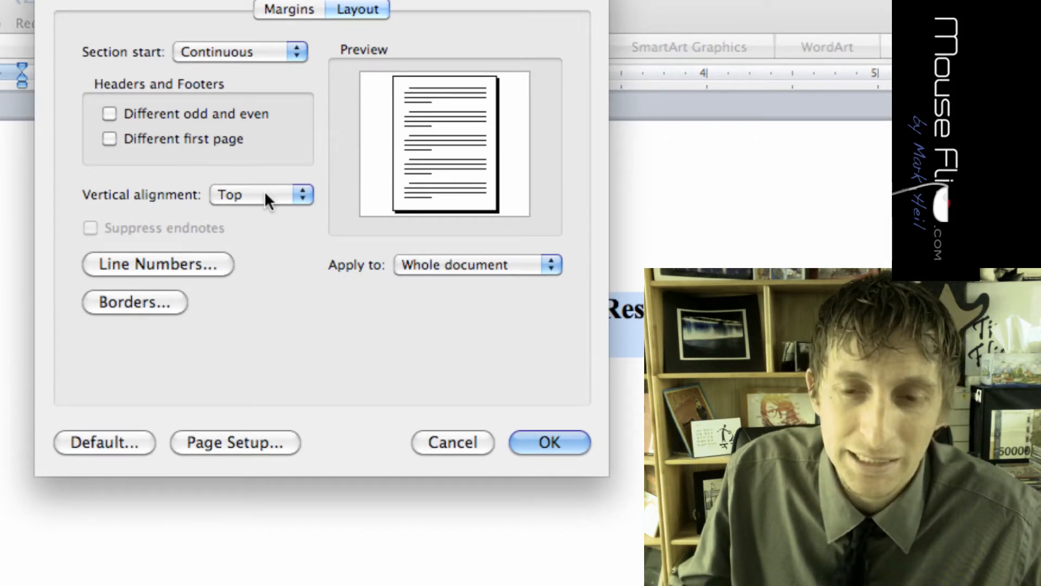
{"action": "left_click", "coordinate": [544, 442]}
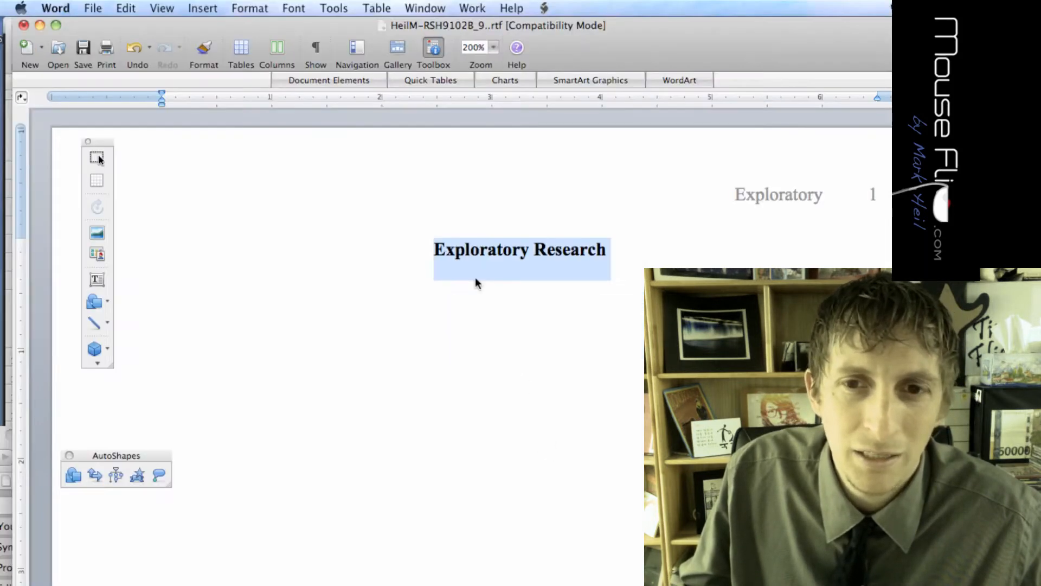
{"action": "key", "text": "Left"}
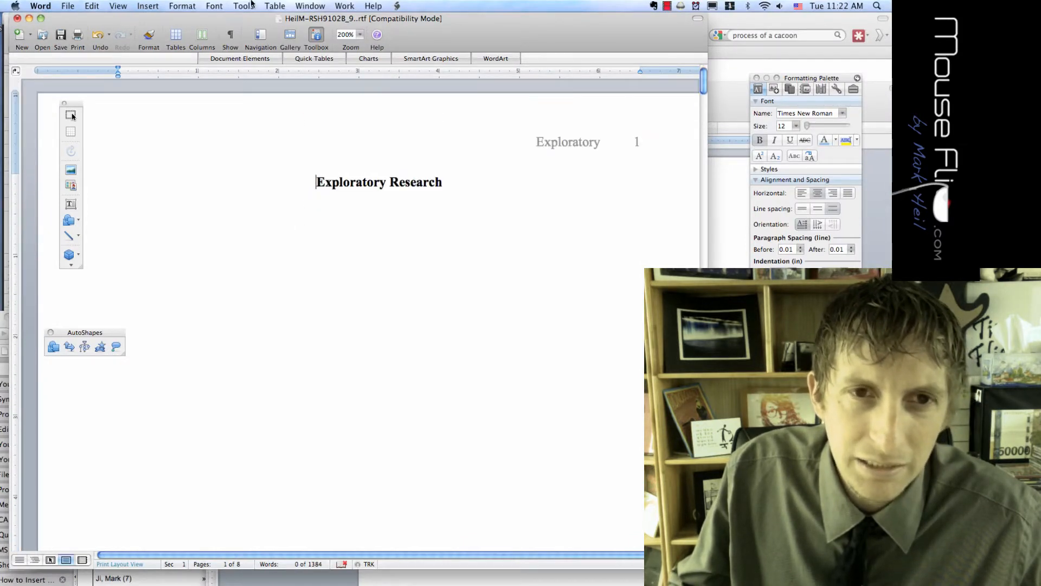
Set the title page section's vertical alignment to Center in the Layout settings
{"action": "left_click", "coordinate": [139, 7]}
{"action": "mouse_move", "coordinate": [181, 7]}
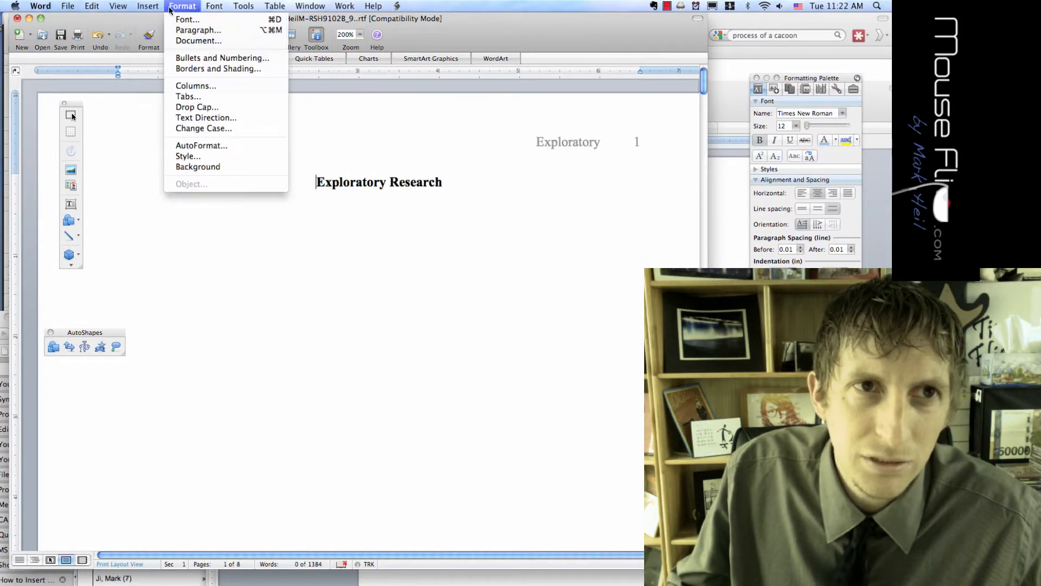
{"action": "left_click", "coordinate": [186, 44]}
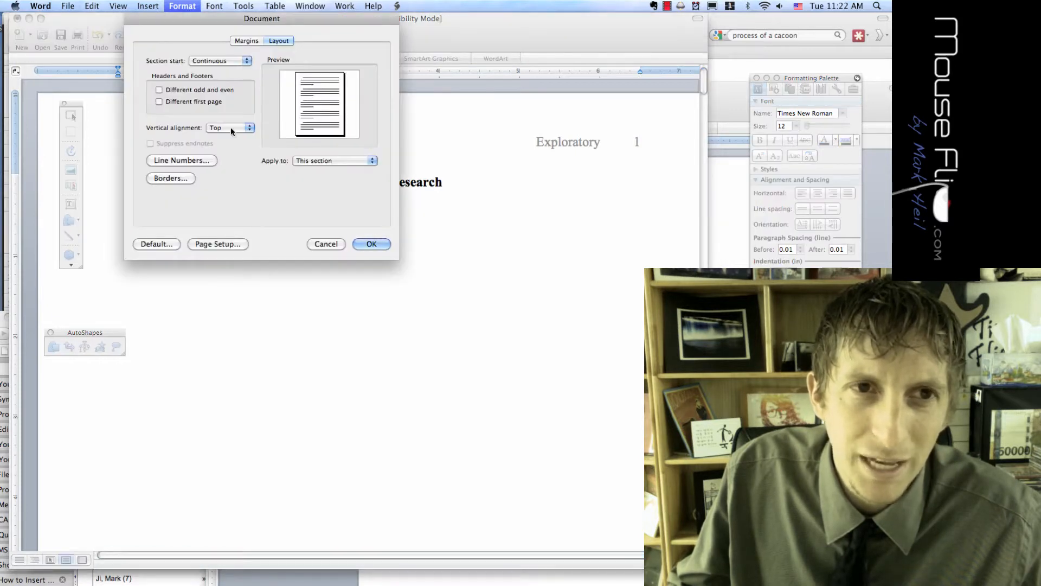
{"action": "left_click", "coordinate": [215, 129]}
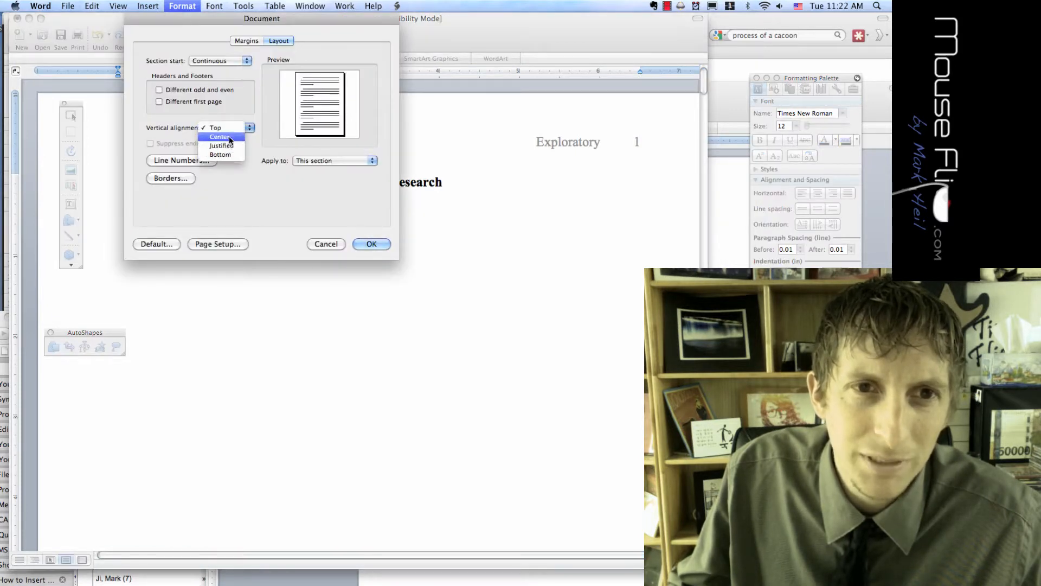
{"action": "left_click", "coordinate": [229, 139]}
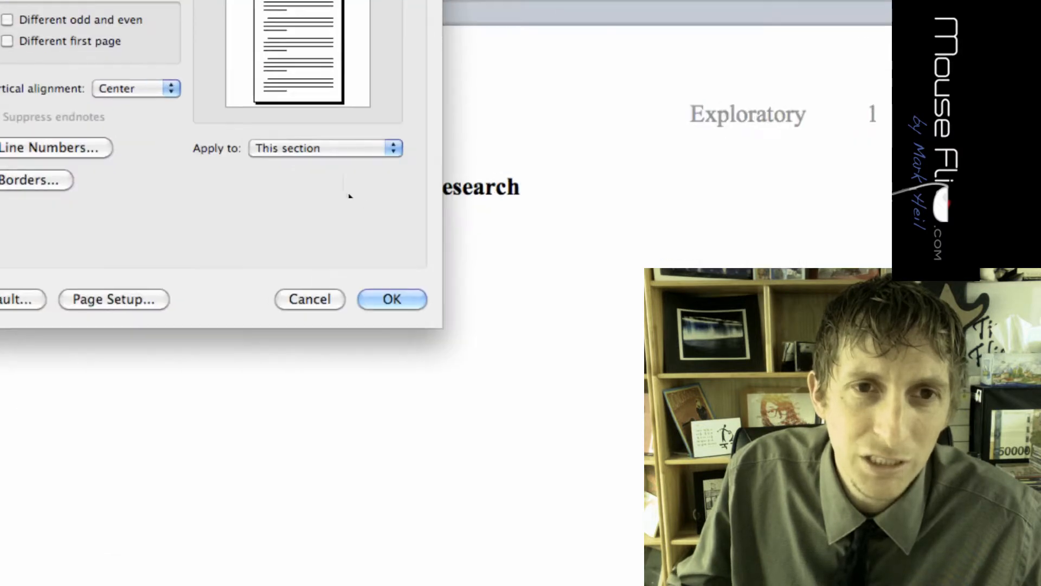
{"action": "left_click", "coordinate": [372, 244]}
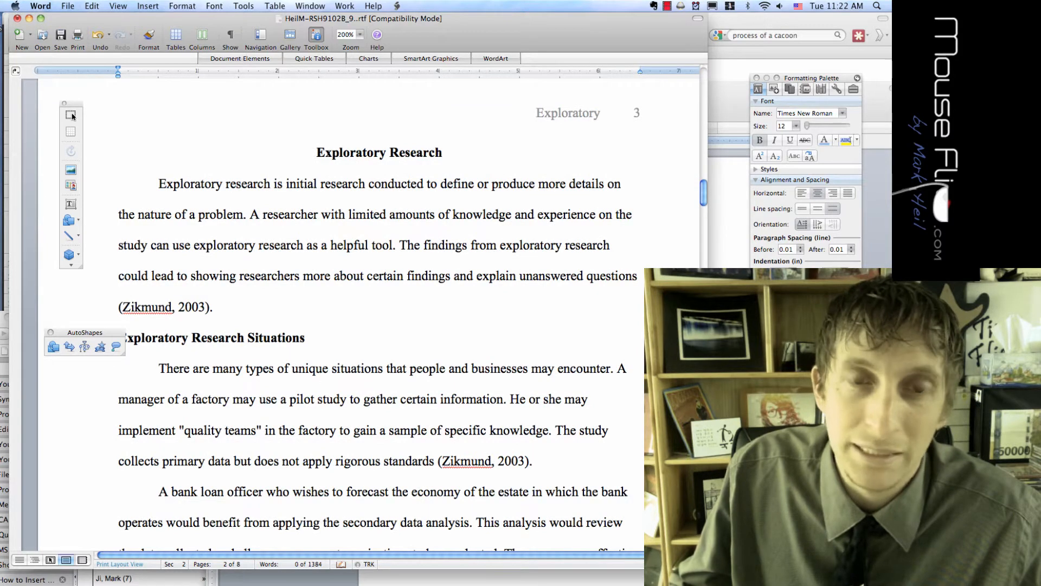
Scroll to the top of page 1 to review the 'Exploratory 1' header and centred title
{"action": "scroll", "coordinate": [72, 116], "scroll_direction": "up", "scroll_amount": 20}
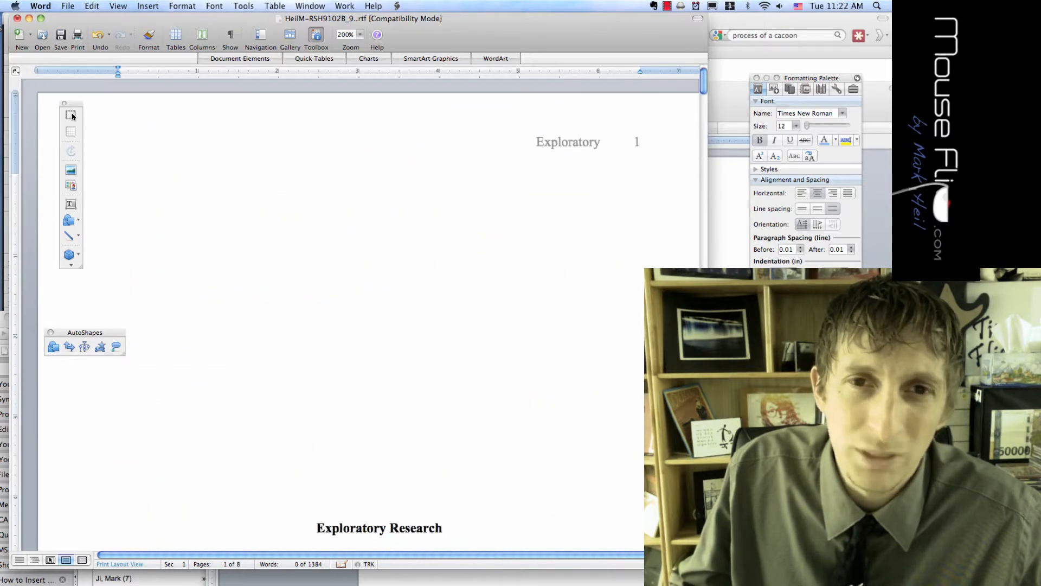
{"action": "scroll", "coordinate": [72, 116], "scroll_direction": "down", "scroll_amount": 4}
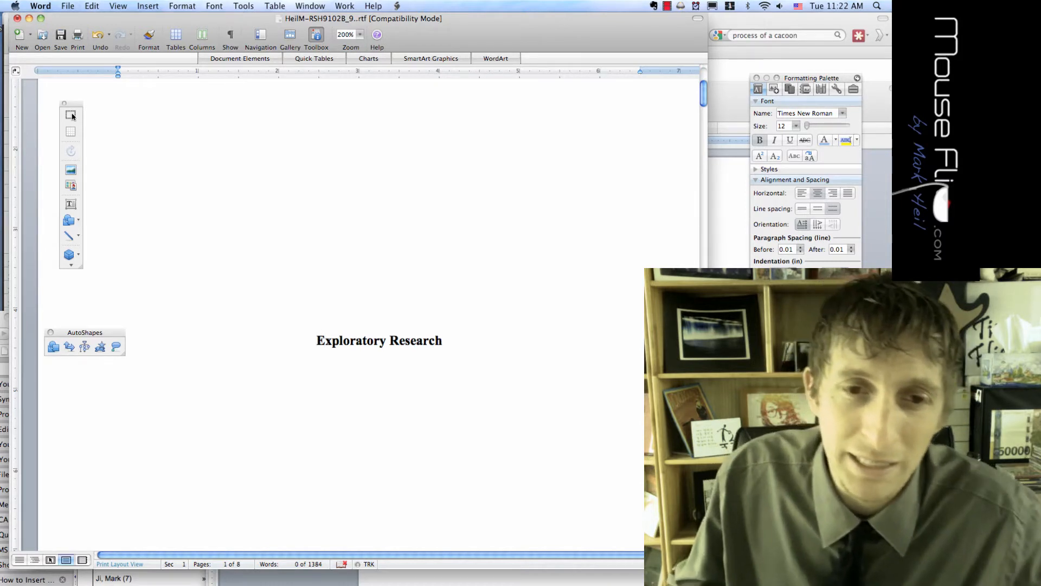
{"action": "scroll", "coordinate": [305, 305], "scroll_direction": "down", "scroll_amount": 8}
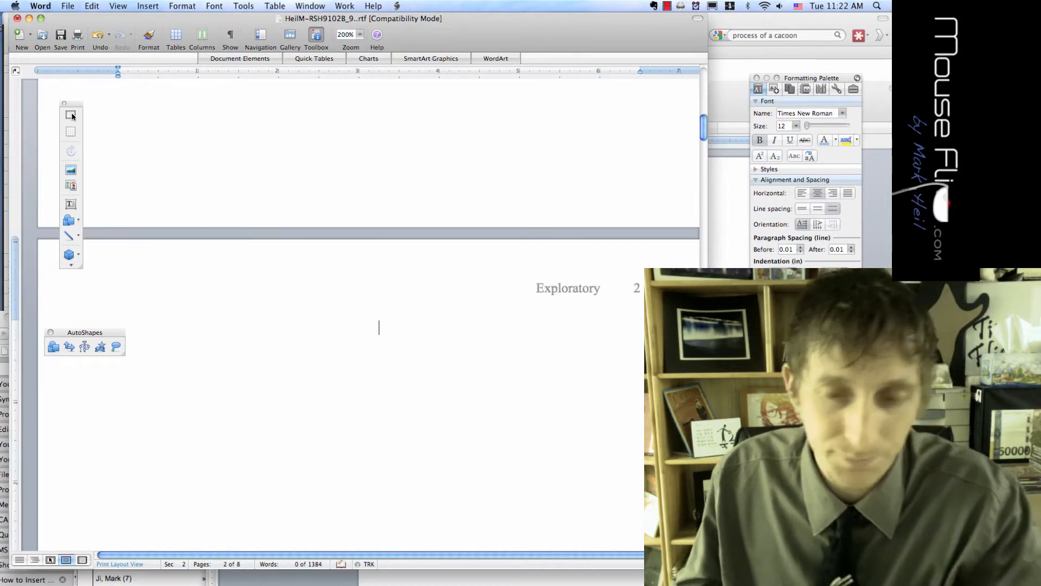
{"action": "scroll", "coordinate": [302, 339], "scroll_direction": "up", "scroll_amount": 10}
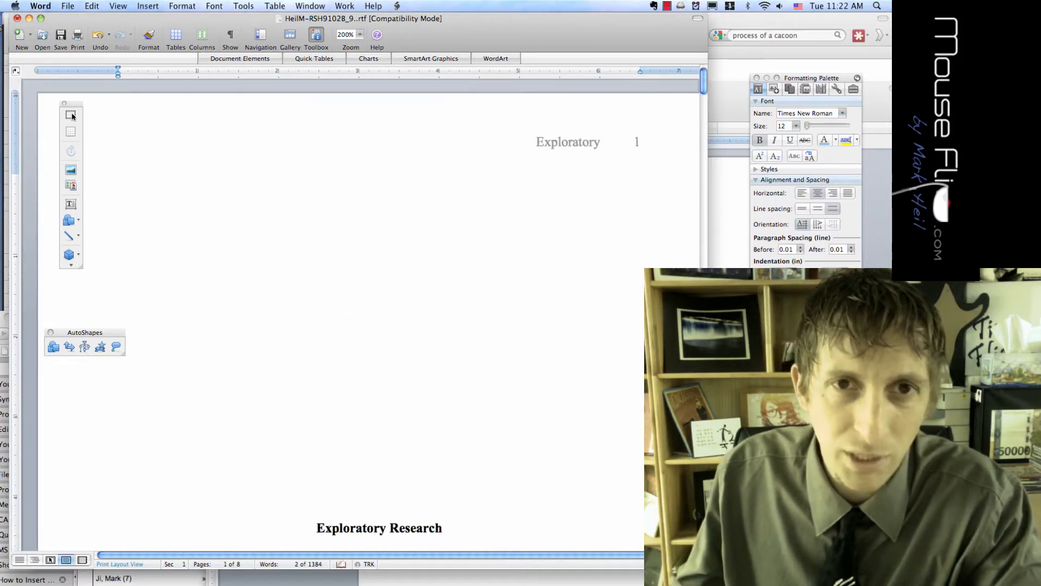
{"action": "scroll", "coordinate": [347, 320], "scroll_direction": "down", "scroll_amount": 2}
{"action": "scroll", "coordinate": [348, 320], "scroll_direction": "up", "scroll_amount": 2}
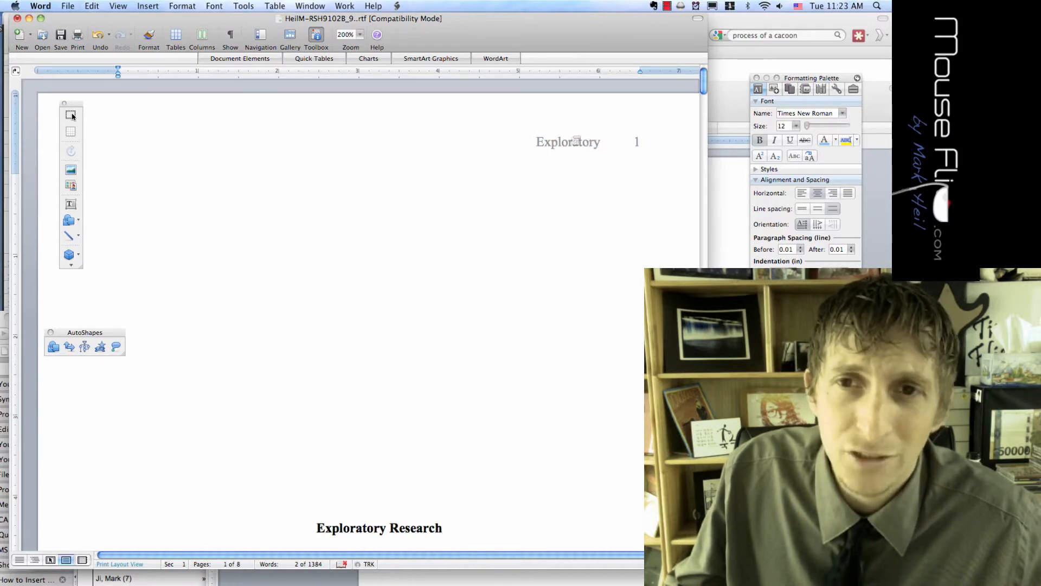
Switch to header and footer editing on the title page and select the header word Exploratory
{"action": "double_click", "coordinate": [564, 138]}
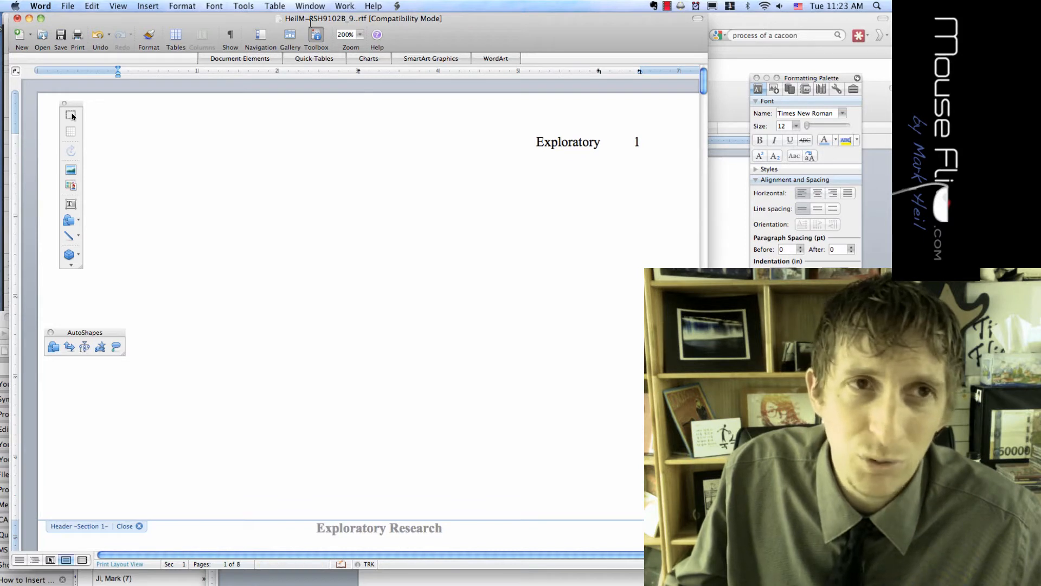
{"action": "left_click", "coordinate": [118, 6]}
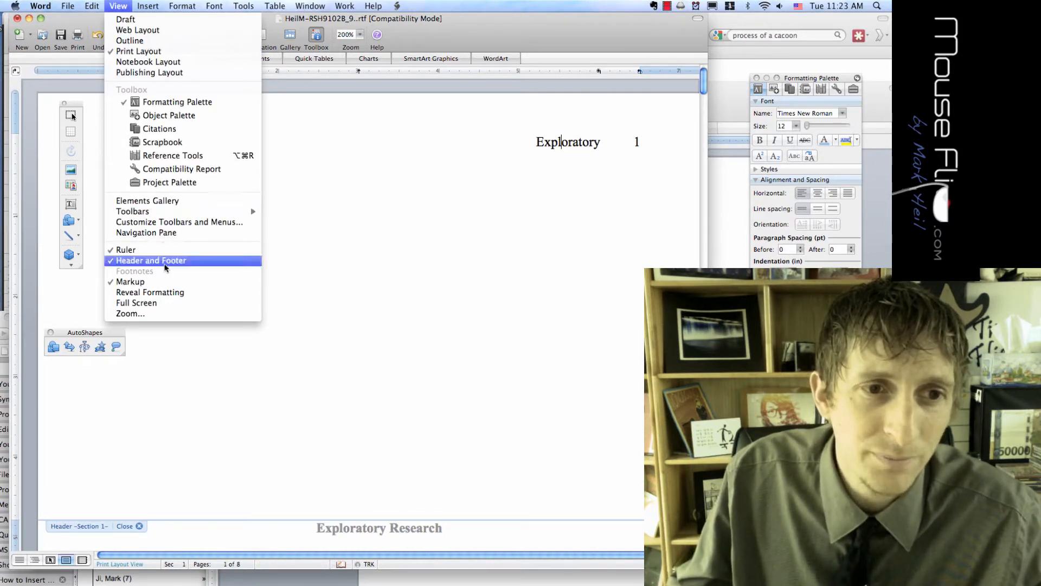
{"action": "left_click", "coordinate": [242, 261]}
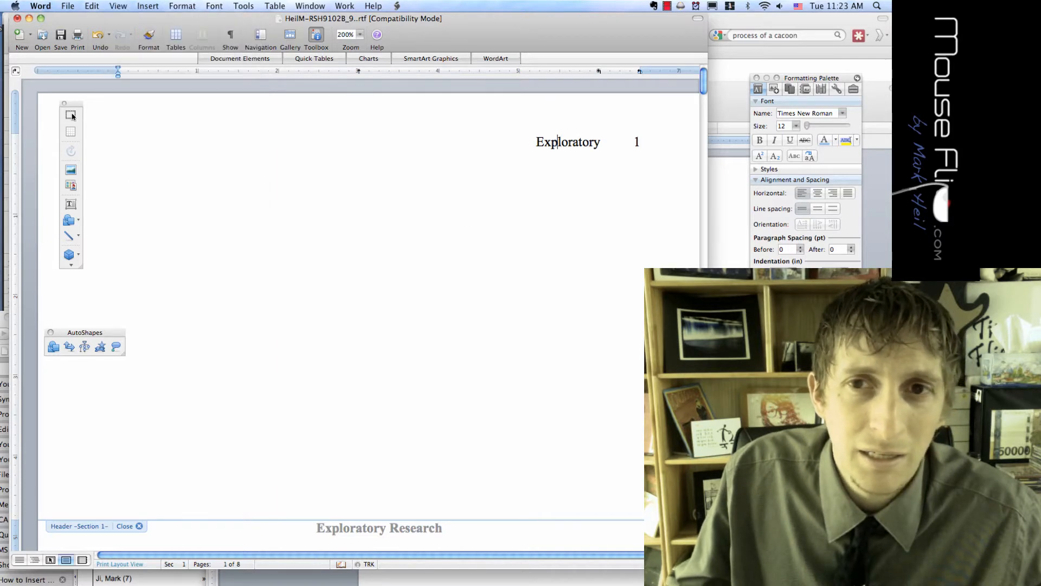
{"action": "double_click", "coordinate": [558, 142]}
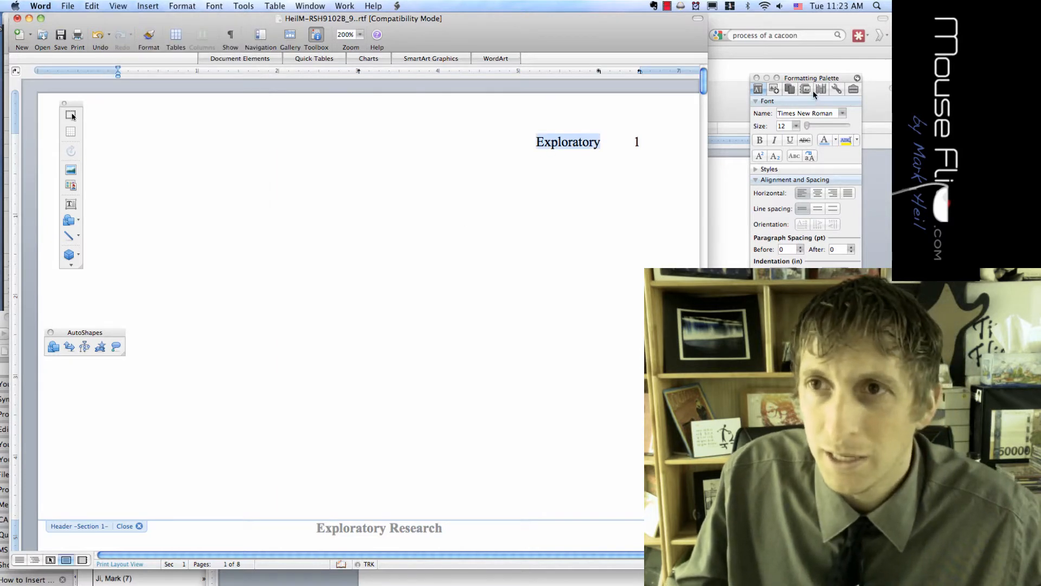
{"action": "left_click_drag", "start_coordinate": [815, 81], "coordinate": [203, 15]}
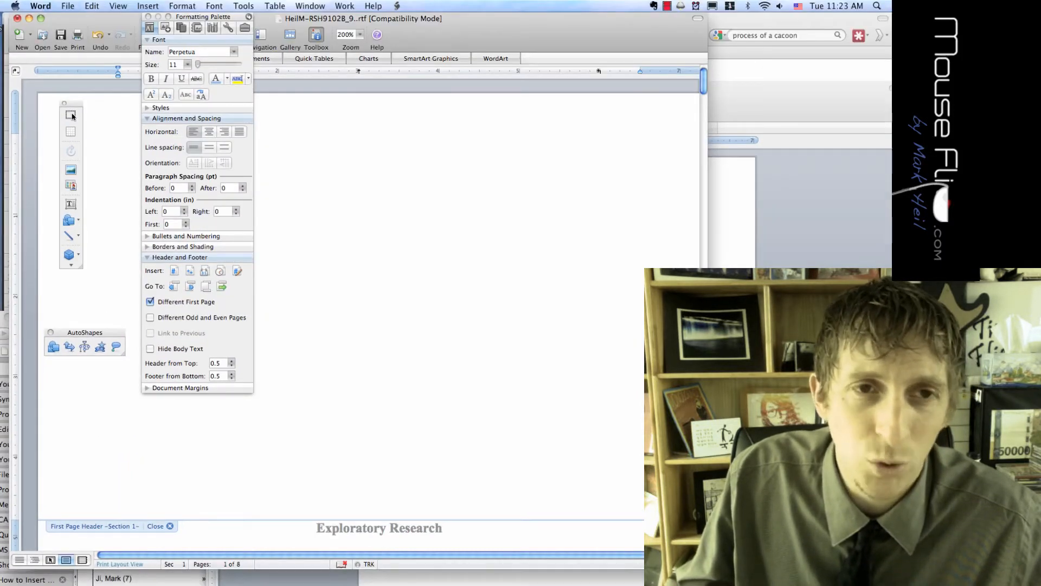
Insert a page number into the footer, centre it, and finish editing the footer
{"action": "scroll", "coordinate": [72, 115], "scroll_direction": "down", "scroll_amount": 10}
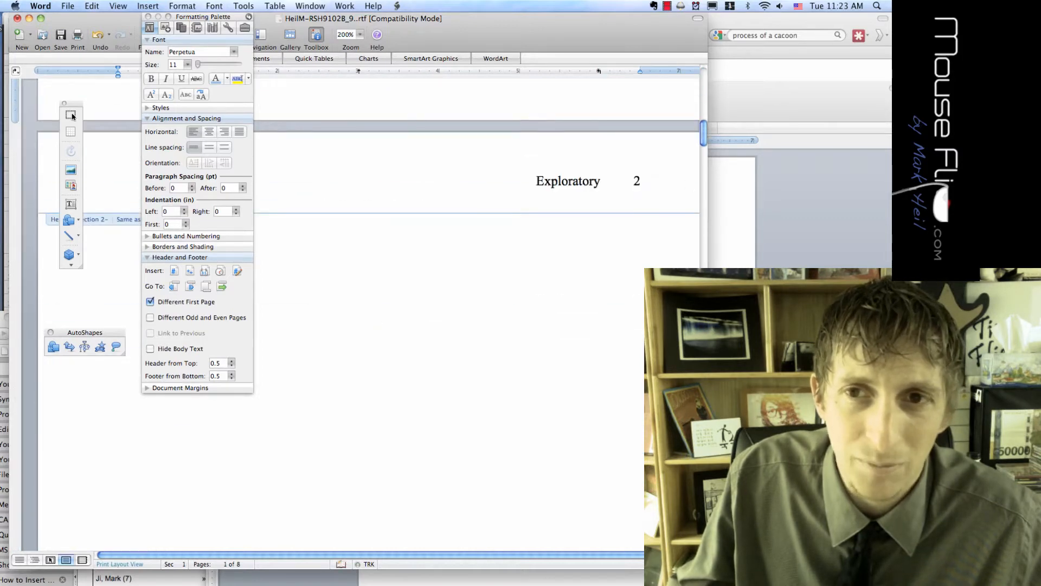
{"action": "scroll", "coordinate": [72, 115], "scroll_direction": "down", "scroll_amount": 10}
{"action": "scroll", "coordinate": [72, 116], "scroll_direction": "down", "scroll_amount": 5}
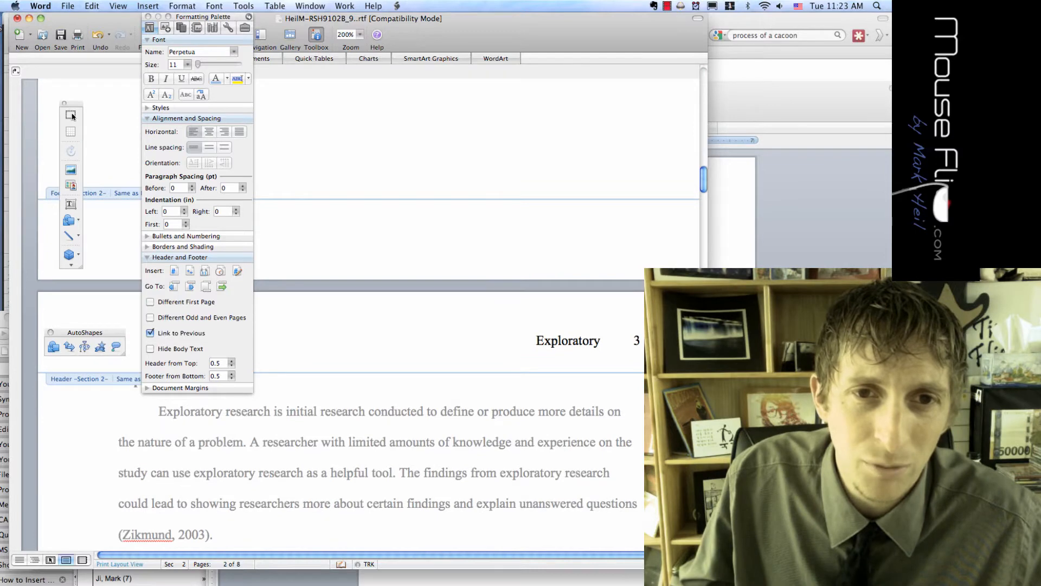
{"action": "left_click", "coordinate": [174, 272]}
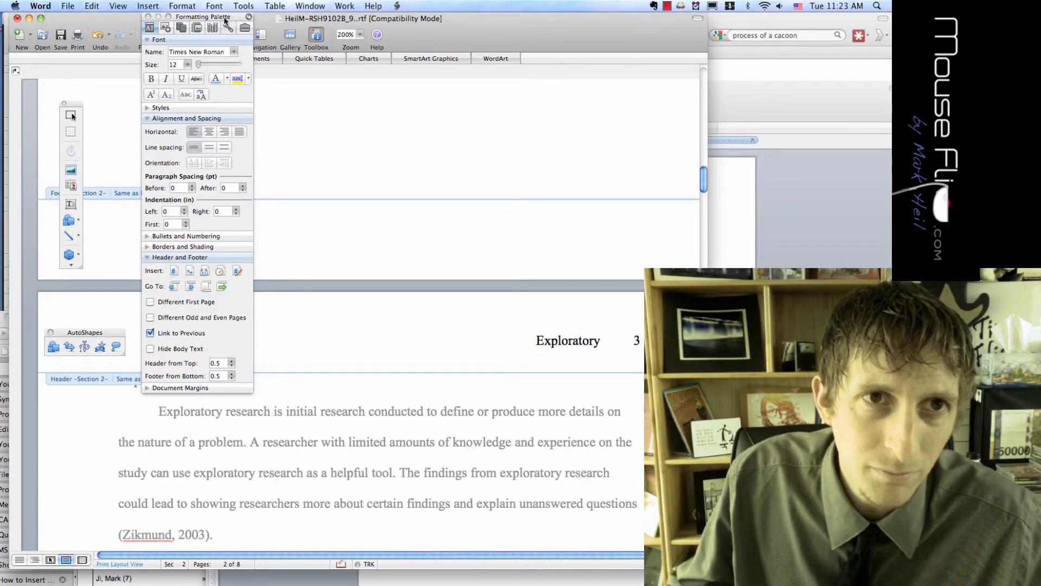
{"action": "left_click_drag", "start_coordinate": [224, 17], "coordinate": [661, 83]}
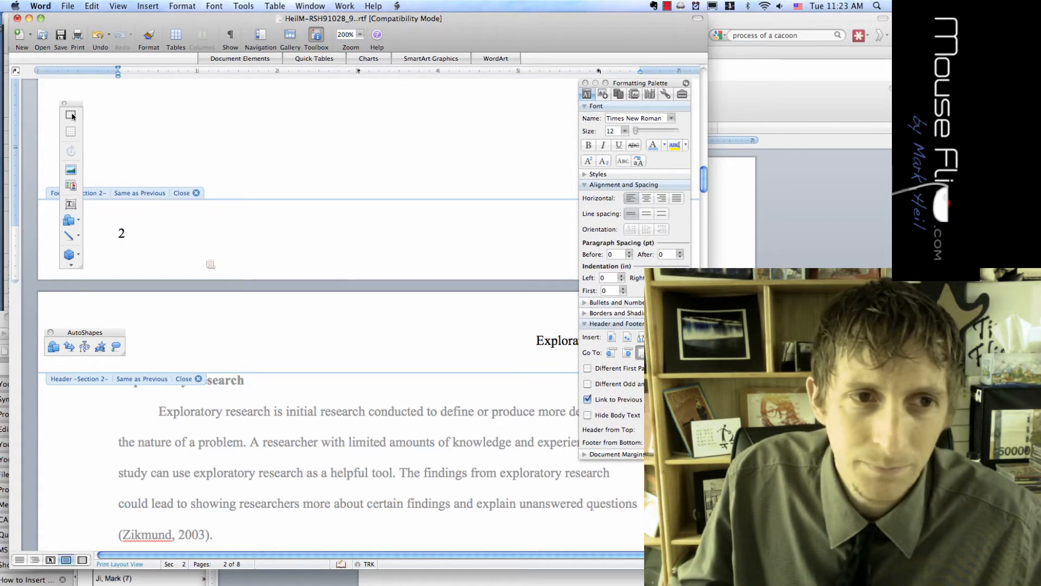
{"action": "left_click", "coordinate": [121, 234]}
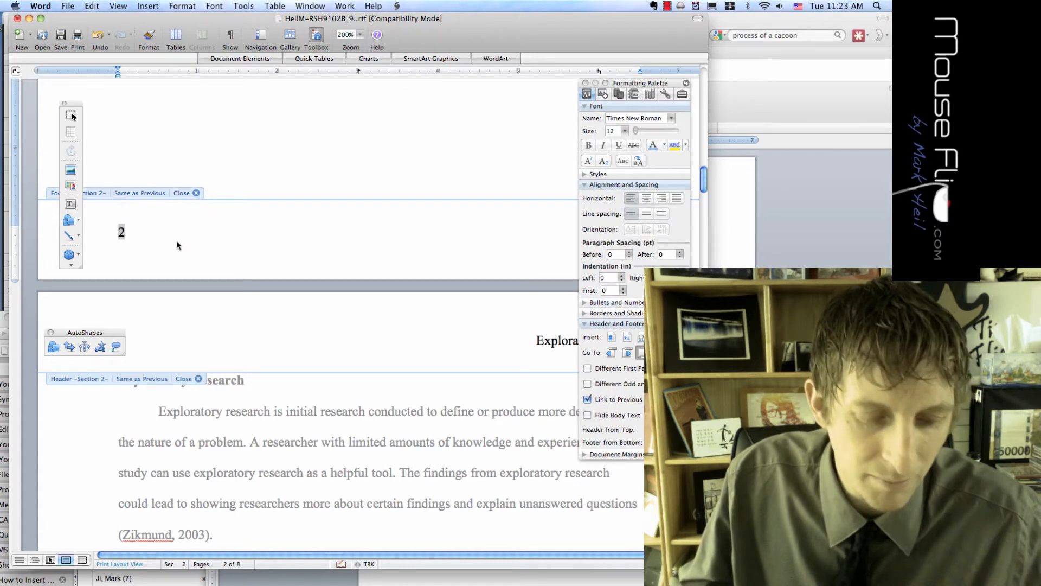
{"action": "key", "text": "super+e"}
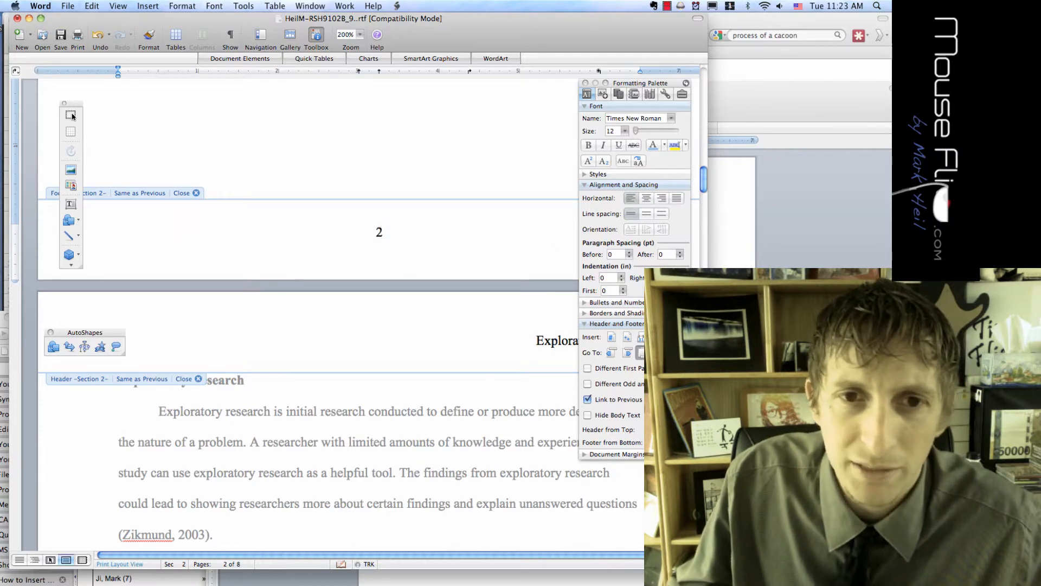
{"action": "key", "text": "super+z"}
{"action": "key", "text": "super+z"}
{"action": "key", "text": "super+z"}
{"action": "scroll", "coordinate": [73, 117], "scroll_direction": "up", "scroll_amount": 8}
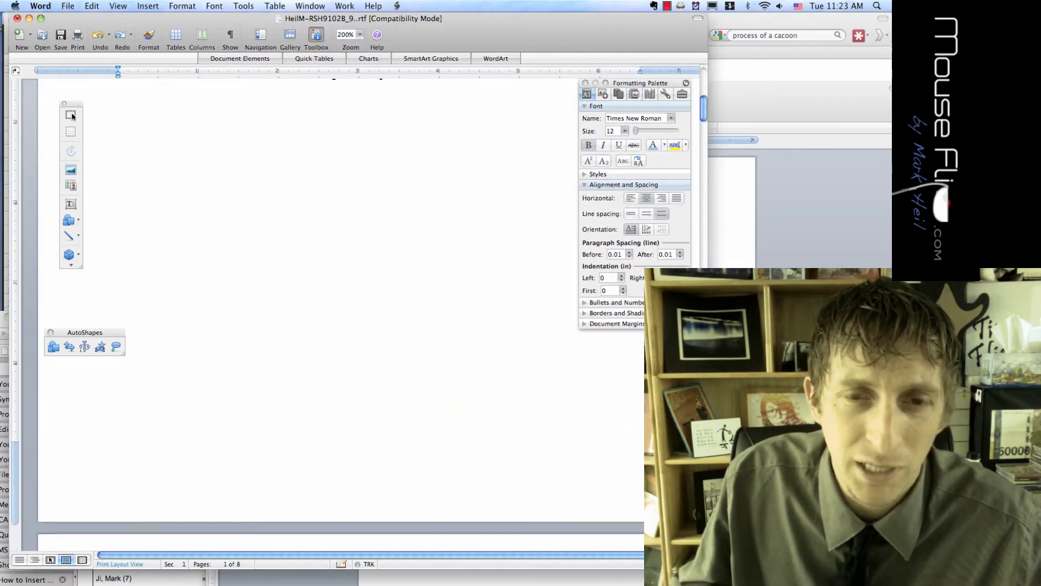
Complete the title as 'Exploratory Research', deleting the stray letter, then check the following page
{"action": "scroll", "coordinate": [73, 117], "scroll_direction": "down", "scroll_amount": 10}
{"action": "key", "text": "super+y"}
{"action": "key", "text": "super+y"}
{"action": "key", "text": "super+y"}
{"action": "key", "text": "super+y"}
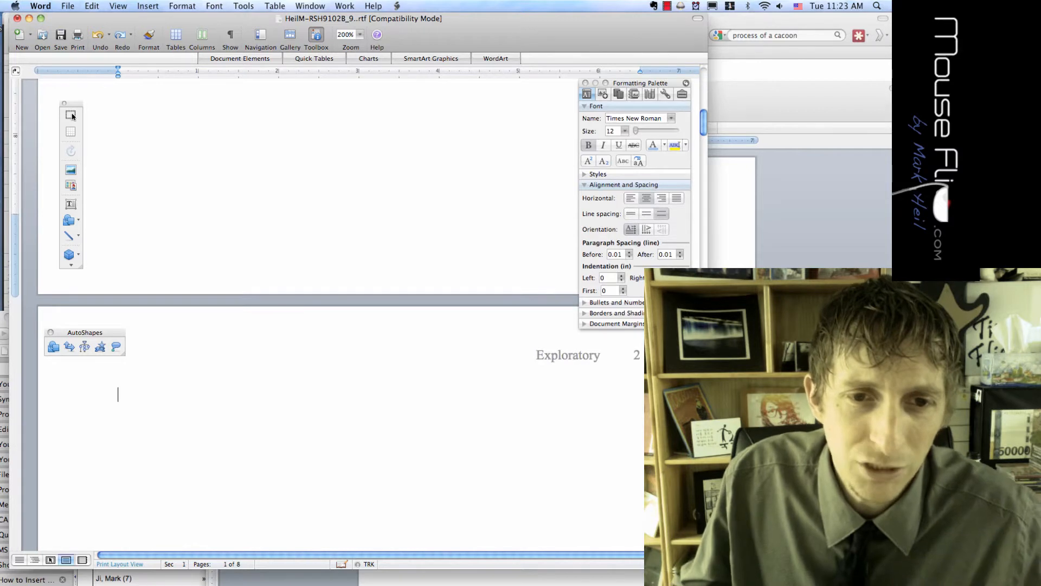
{"action": "scroll", "coordinate": [73, 117], "scroll_direction": "up", "scroll_amount": 10}
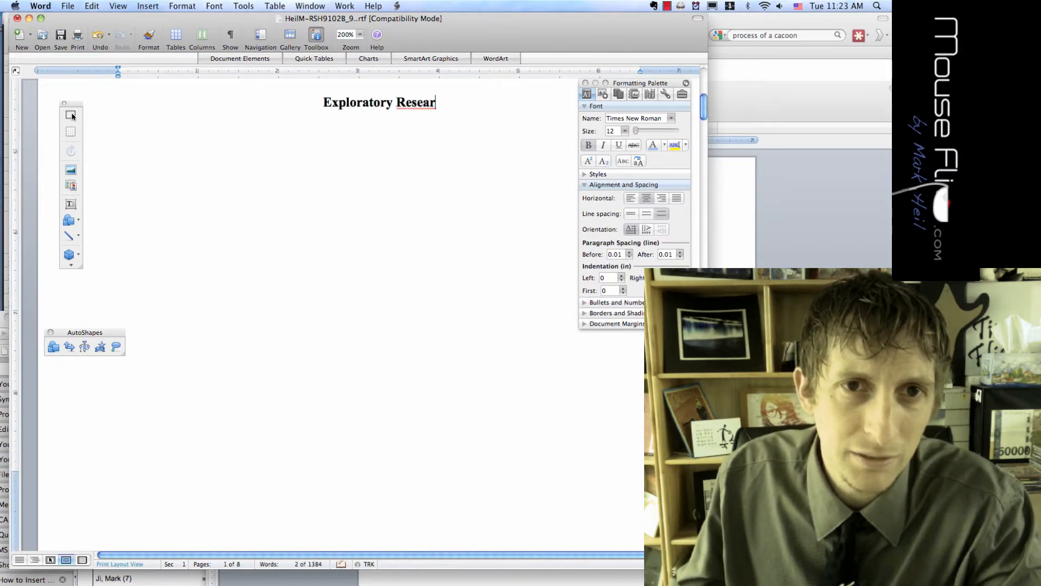
{"action": "scroll", "coordinate": [73, 117], "scroll_direction": "up", "scroll_amount": 1}
{"action": "type", "text": "ch"}
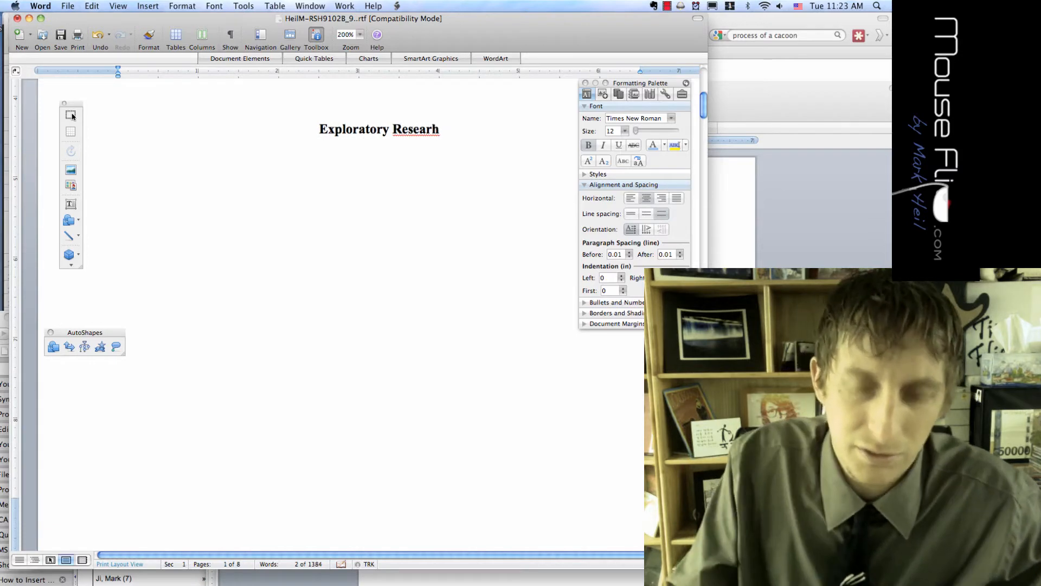
{"action": "key", "text": "BackSpace"}
{"action": "type", "text": "ch"}
{"action": "scroll", "coordinate": [72, 116], "scroll_direction": "right", "scroll_amount": 1}
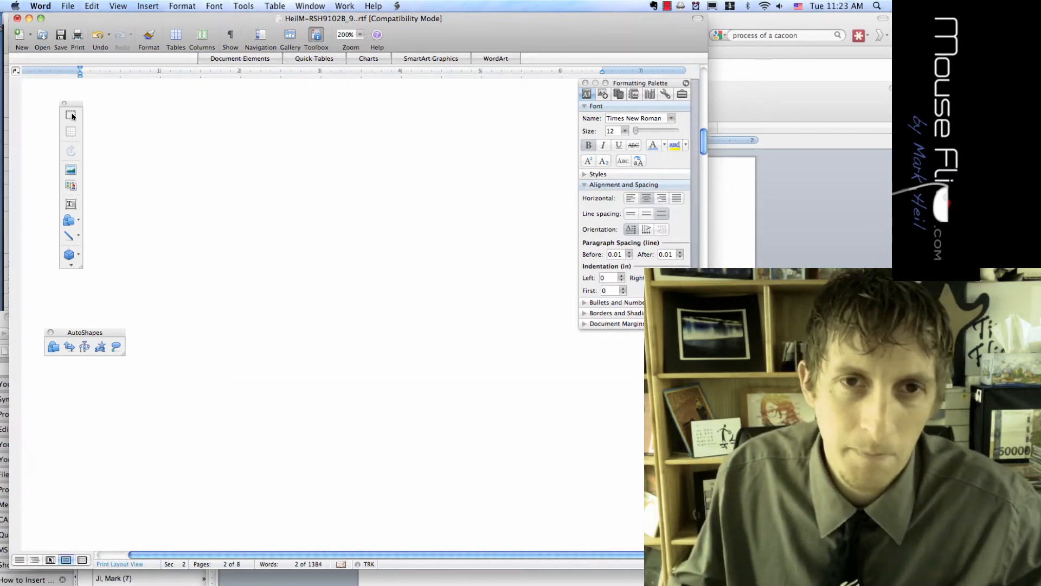
{"action": "scroll", "coordinate": [73, 117], "scroll_direction": "down", "scroll_amount": 15}
{"action": "scroll", "coordinate": [72, 116], "scroll_direction": "up", "scroll_amount": 4}
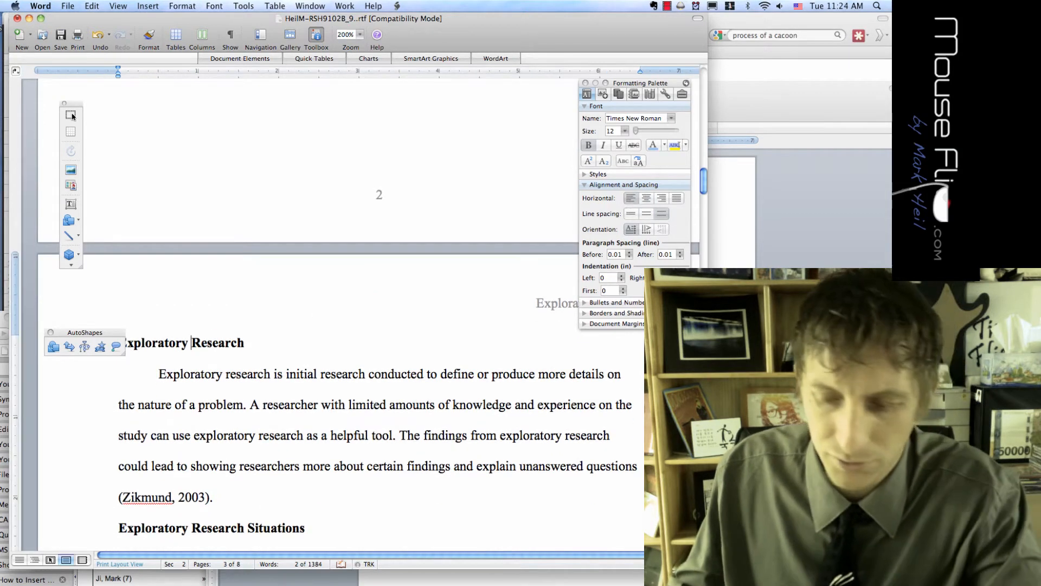
Delete the page break before the Exploratory Research heading
{"action": "key", "text": "Left"}
{"action": "left_click_drag", "start_coordinate": [111, 333], "coordinate": [69, 267]}
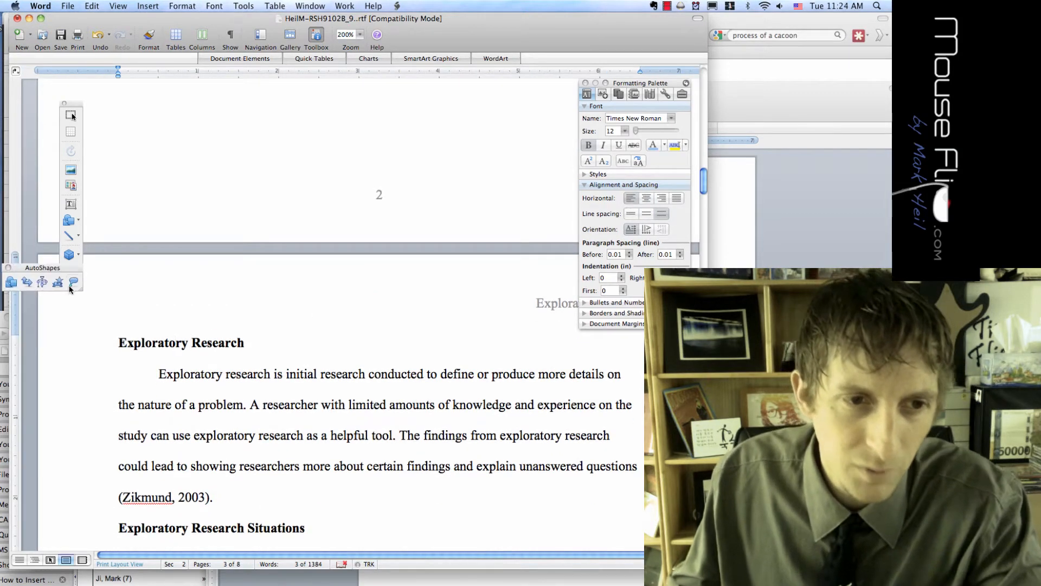
{"action": "key", "text": "BackSpace"}
{"action": "scroll", "coordinate": [204, 285], "scroll_direction": "up", "scroll_amount": 15}
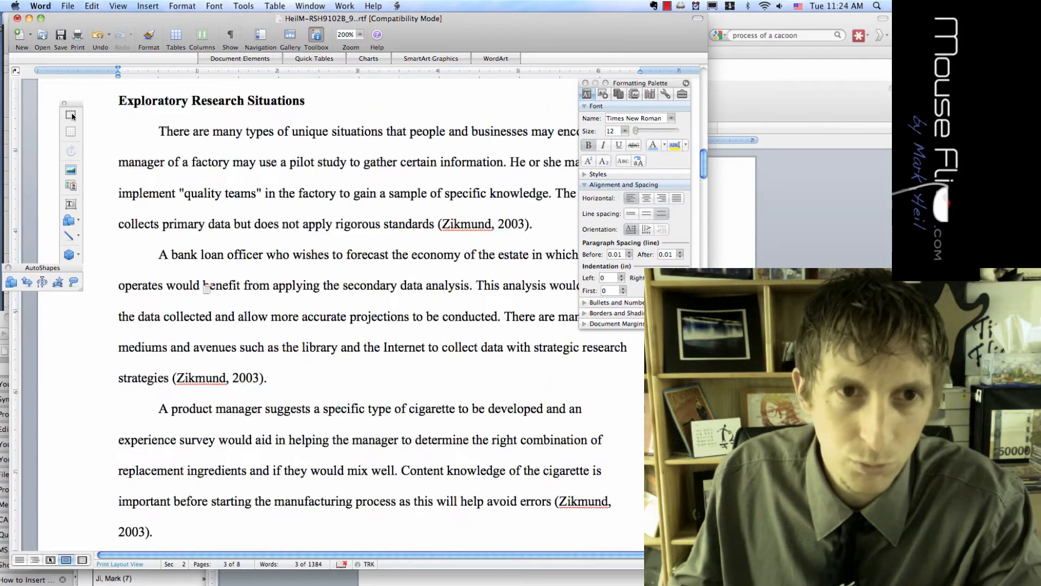
{"action": "scroll", "coordinate": [203, 287], "scroll_direction": "down", "scroll_amount": 2}
{"action": "scroll", "coordinate": [204, 287], "scroll_direction": "down", "scroll_amount": 3}
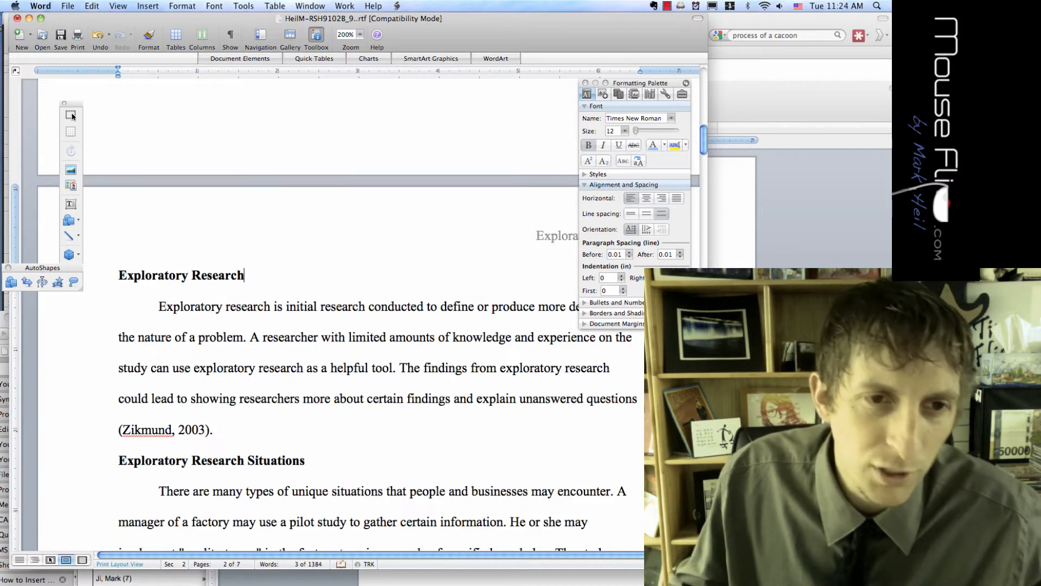
Centre the Exploratory Research heading and add a left-aligned blank line above it
{"action": "triple_click", "coordinate": [152, 278]}
{"action": "key", "text": "super+e"}
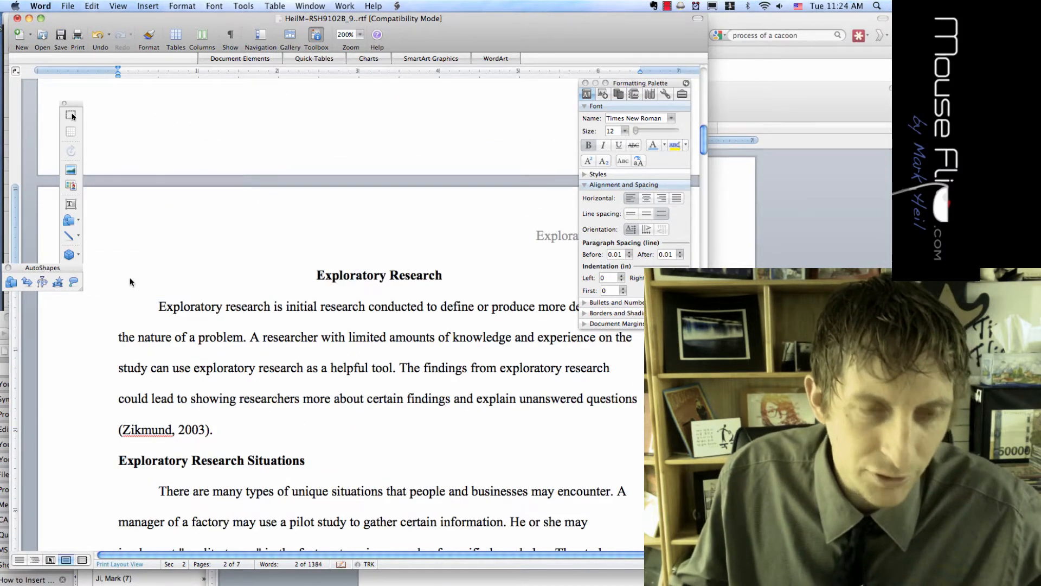
{"action": "key", "text": "Left"}
{"action": "key", "text": "Return"}
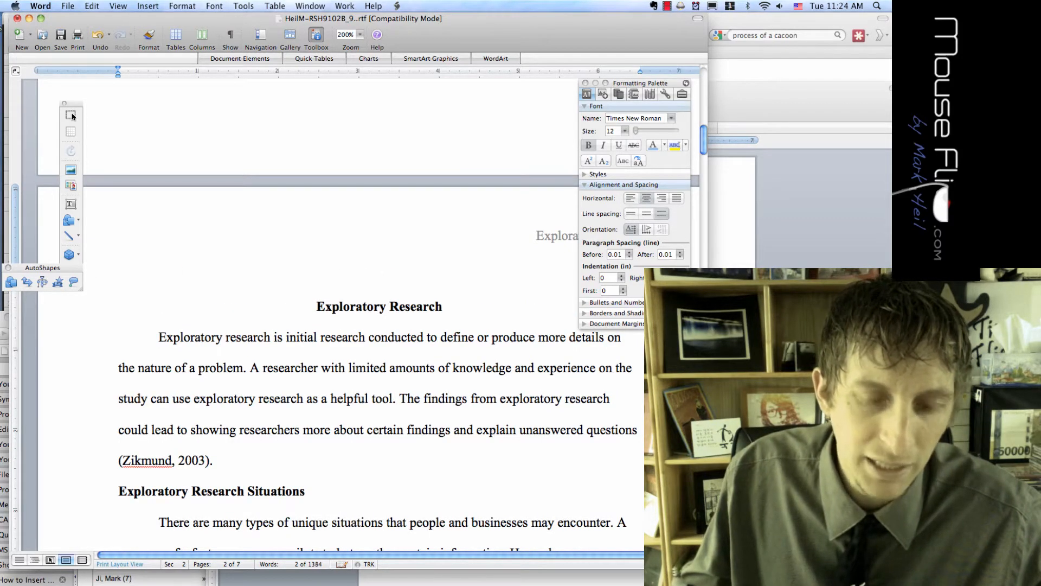
{"action": "key", "text": "super+l"}
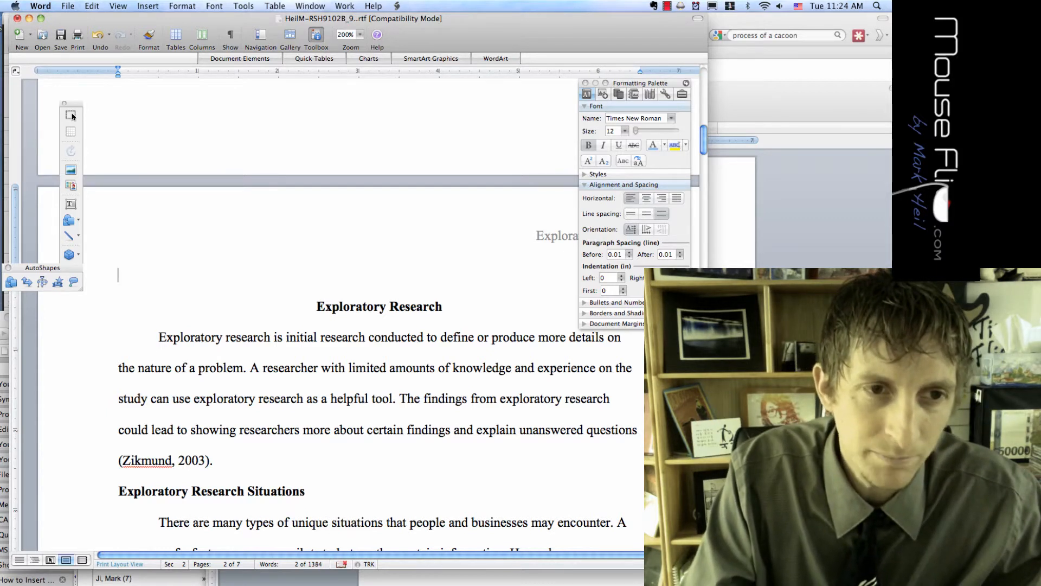
Type the student's name on the first heading line and compare it with the MLA sample in the browser
{"action": "key", "text": "Return"}
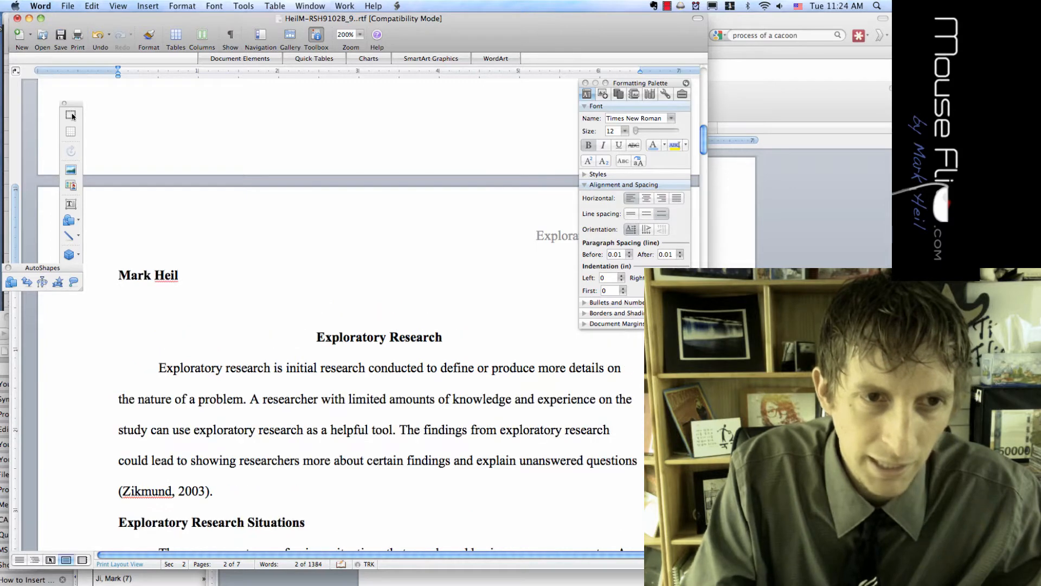
{"action": "key", "text": "super+Tab"}
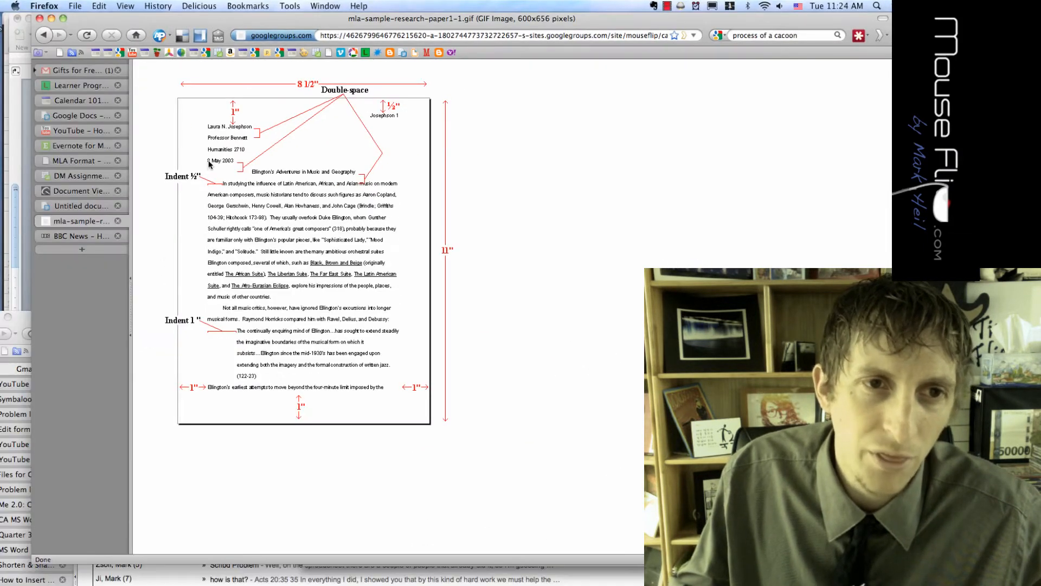
{"action": "key", "text": "super+Tab"}
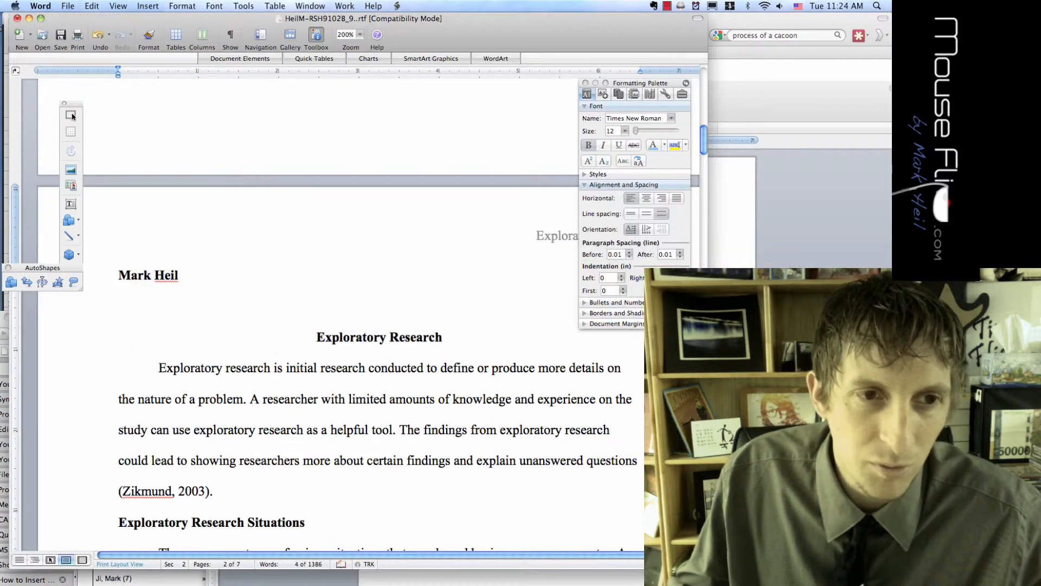
Add the instructor's name and the course 'Research Stratagies' on the next two lines
{"action": "key", "text": "Return"}
{"action": "type", "text": "D"}
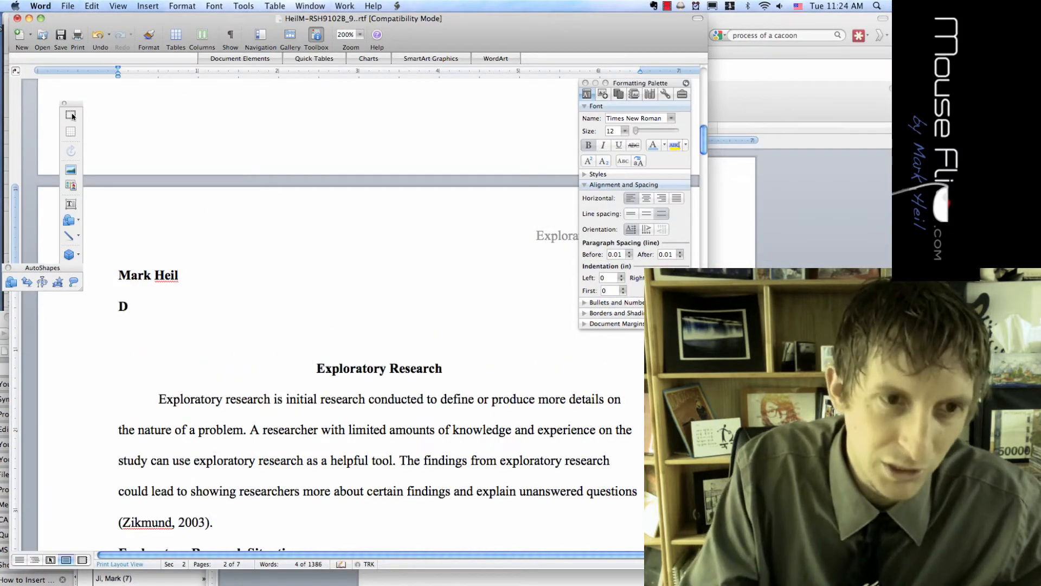
{"action": "type", "text": "r. Williams"}
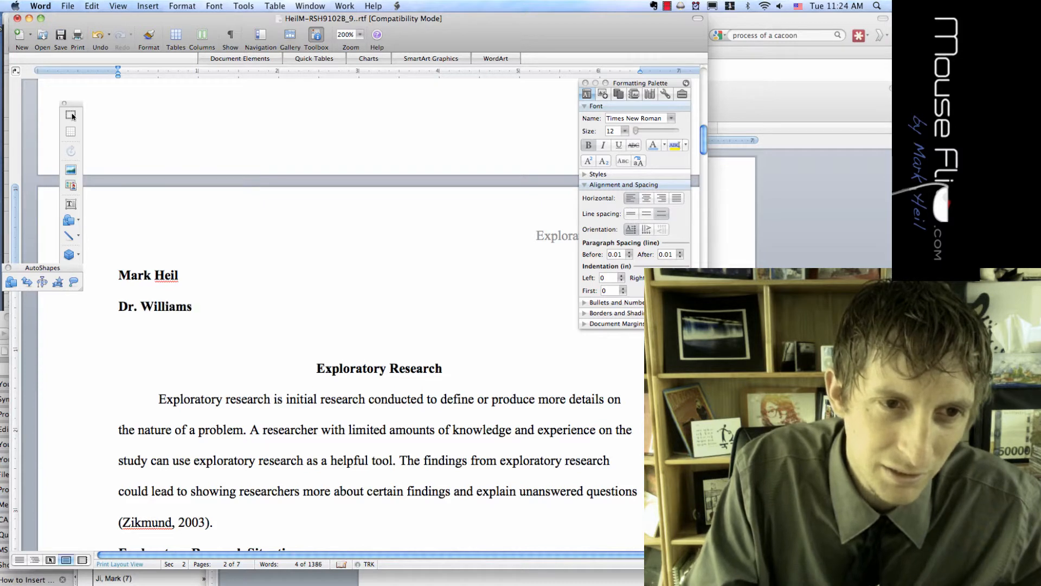
{"action": "key", "text": "Return"}
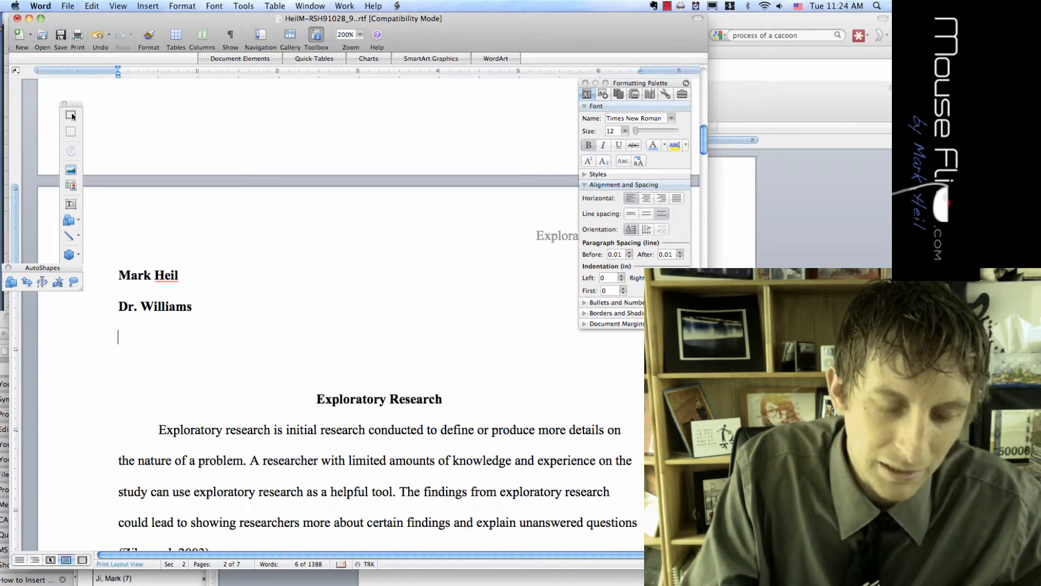
{"action": "type", "text": "Resear"}
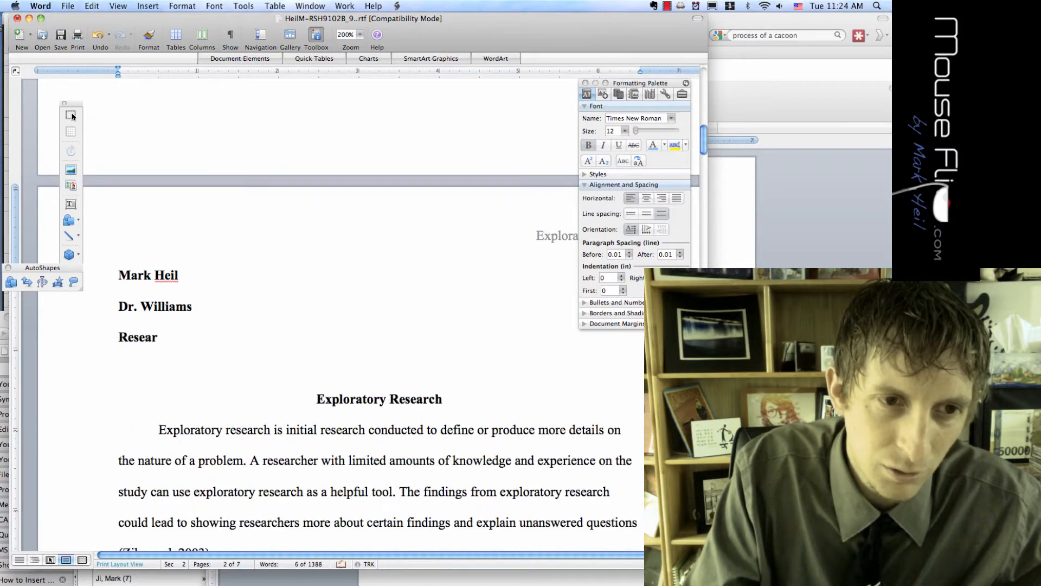
{"action": "type", "text": "ch Stratige"}
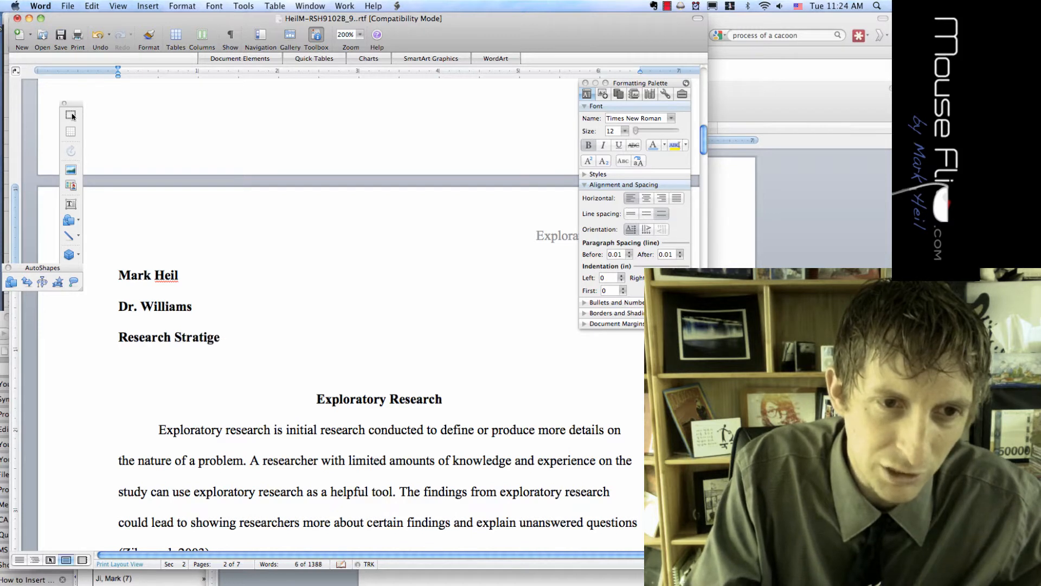
{"action": "key", "text": "BackSpace"}
{"action": "key", "text": "BackSpace"}
{"action": "key", "text": "BackSpace"}
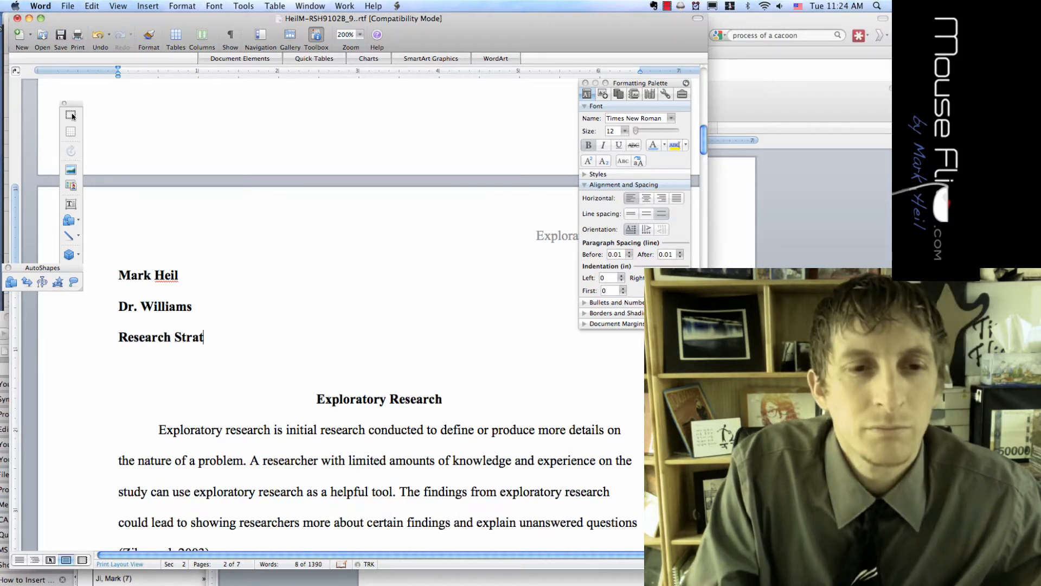
{"action": "type", "text": "agies"}
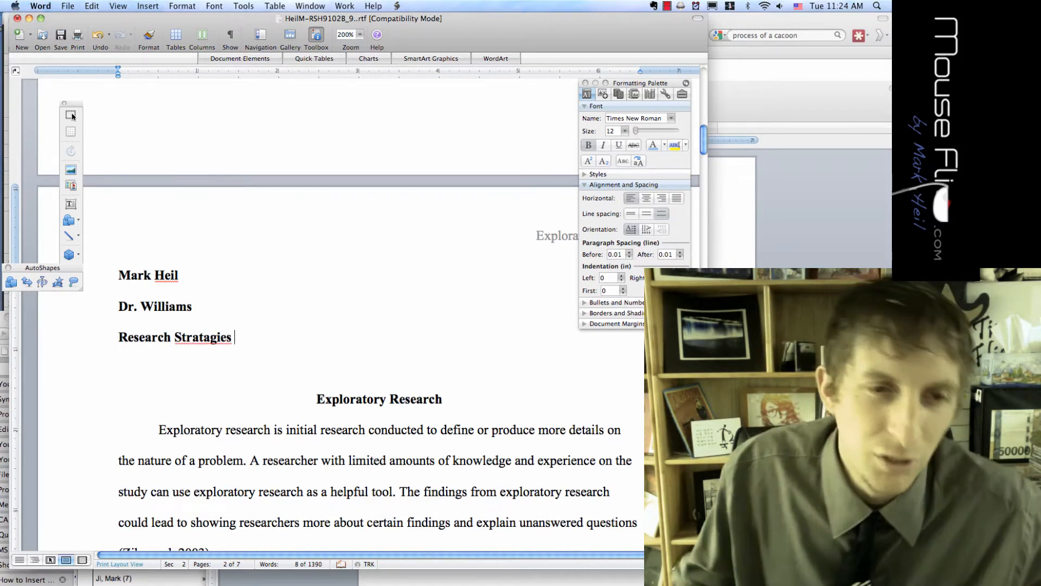
Correct the course spelling from 'Stratagies' to 'Strategies' using the spelling suggestions
{"action": "right_click", "coordinate": [211, 342]}
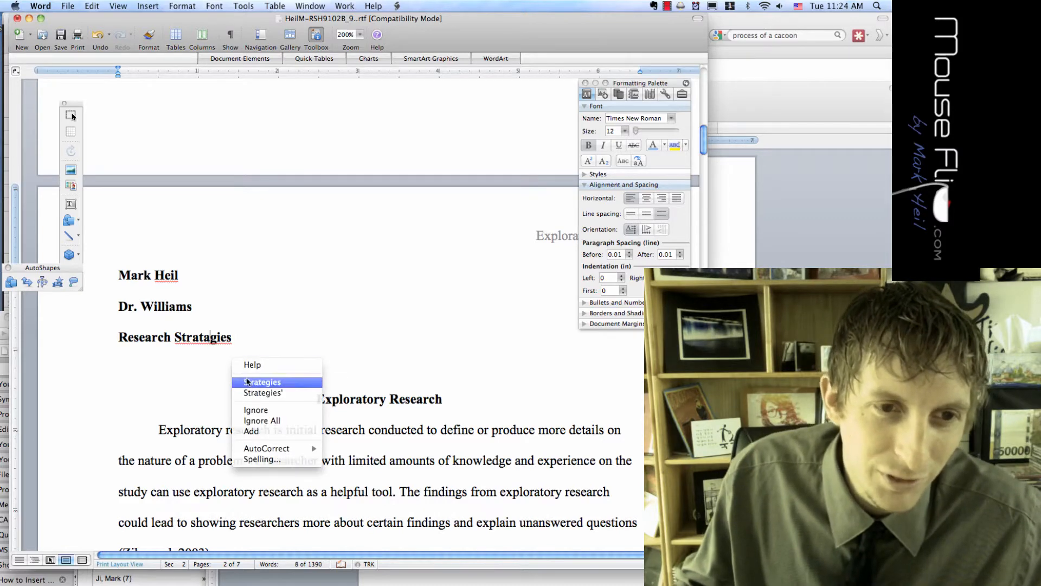
{"action": "left_click", "coordinate": [260, 380]}
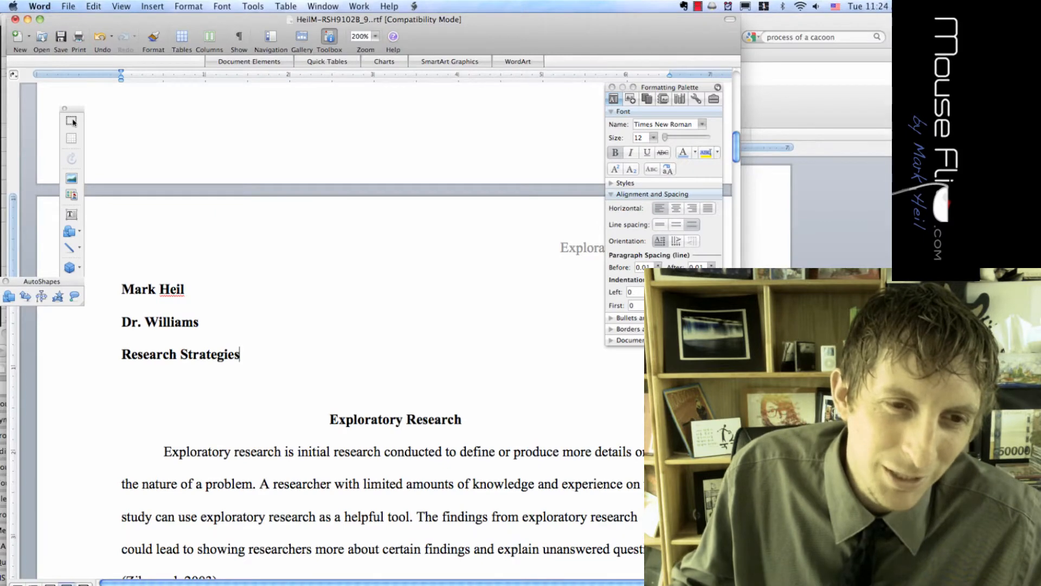
{"action": "key", "text": "super+z"}
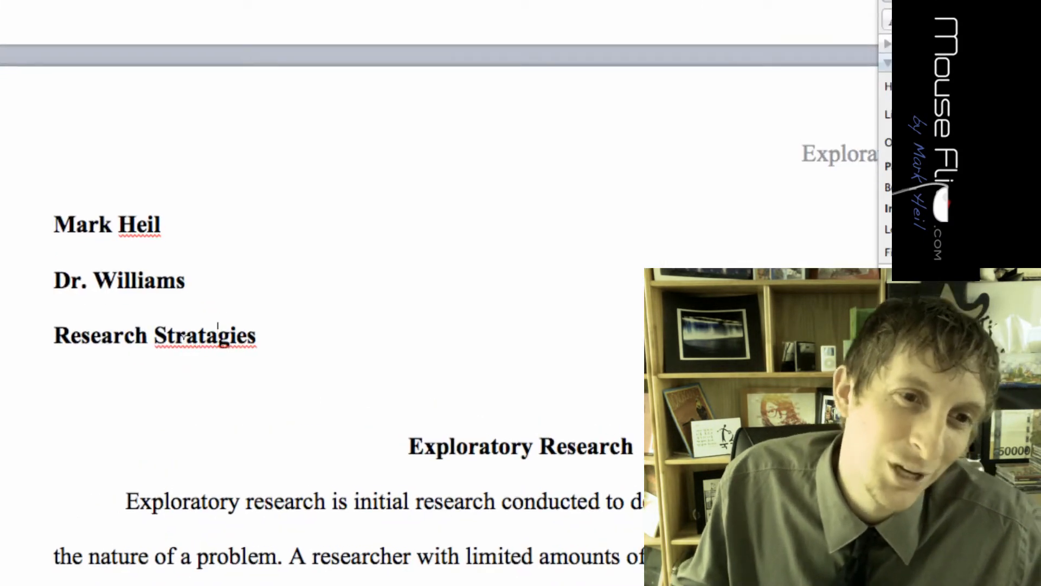
{"action": "right_click", "coordinate": [219, 336]}
{"action": "left_click", "coordinate": [305, 416]}
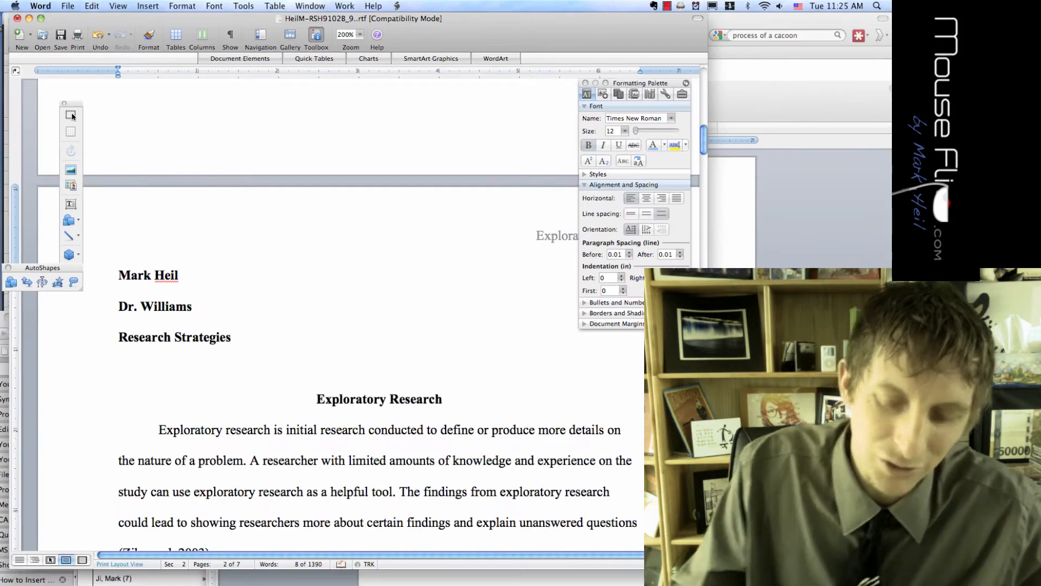
Add a new heading line with the date '25 January 2011'
{"action": "key", "text": "Return"}
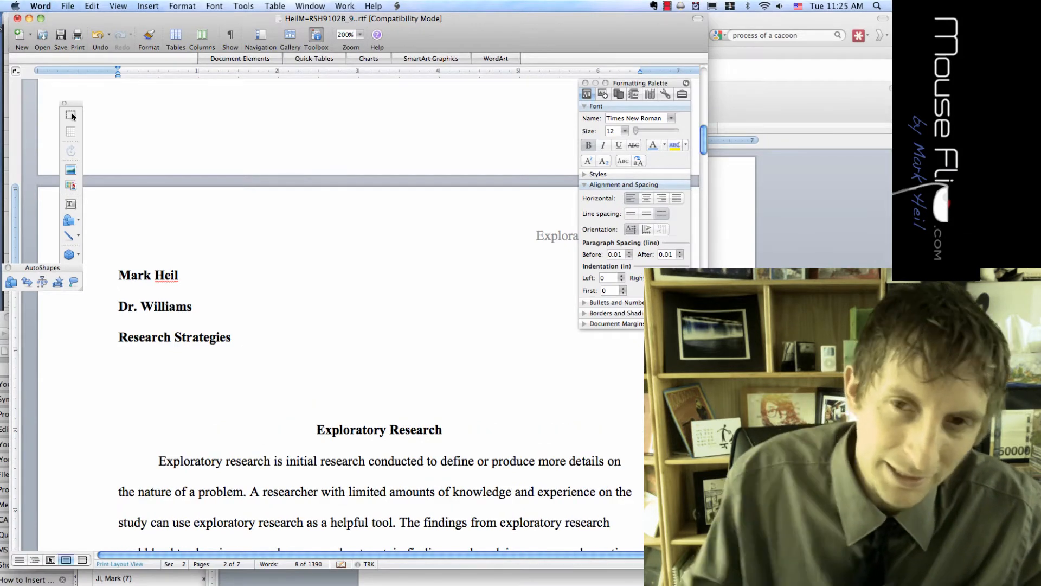
{"action": "key", "text": "F12"}
{"action": "key", "text": "F12"}
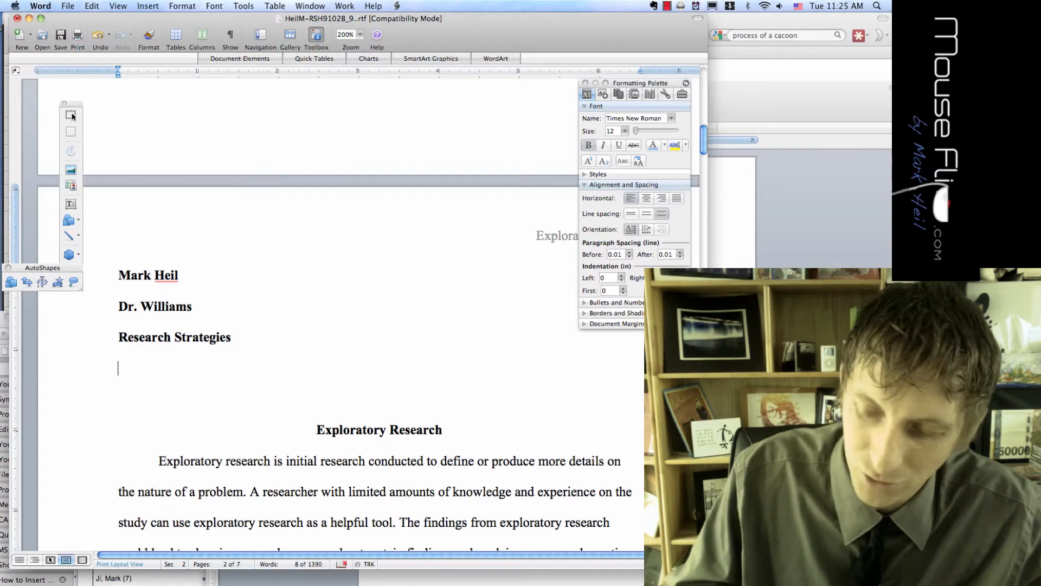
{"action": "type", "text": "25 Janua"}
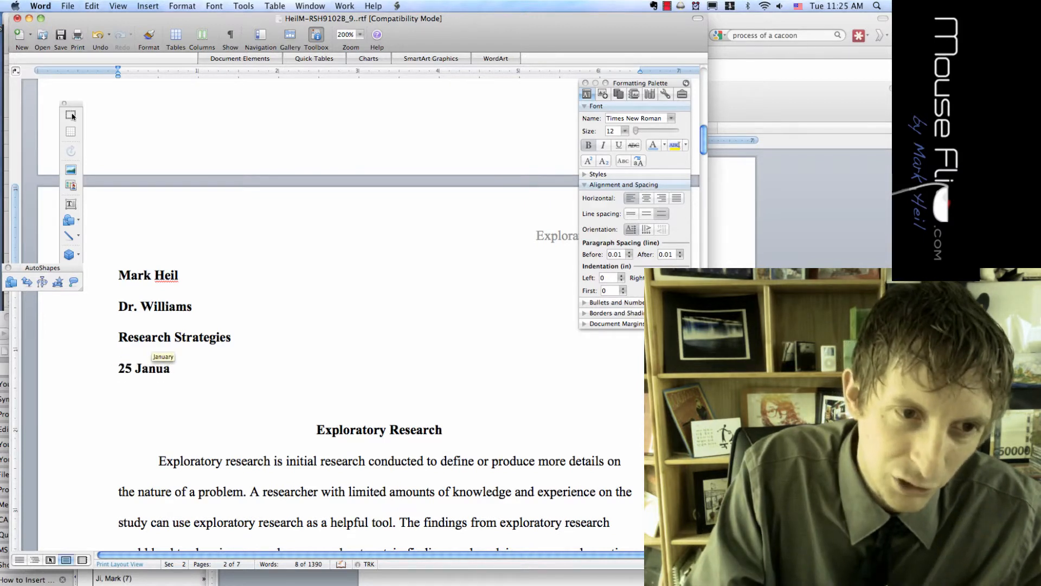
{"action": "key", "text": "Return"}
{"action": "type", "text": "2011"}
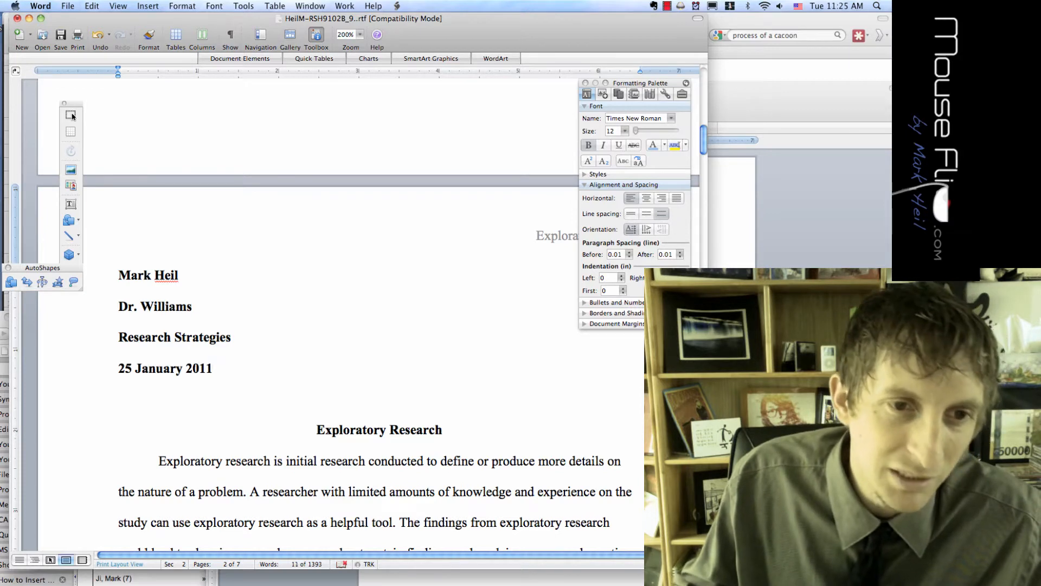
Remove bold from the four heading lines and delete the blank line above the title
{"action": "key", "text": "shift+Up"}
{"action": "key", "text": "shift+Up"}
{"action": "key", "text": "shift+Up"}
{"action": "key", "text": "shift+Home"}
{"action": "key", "text": "super+b"}
{"action": "key", "text": "Right"}
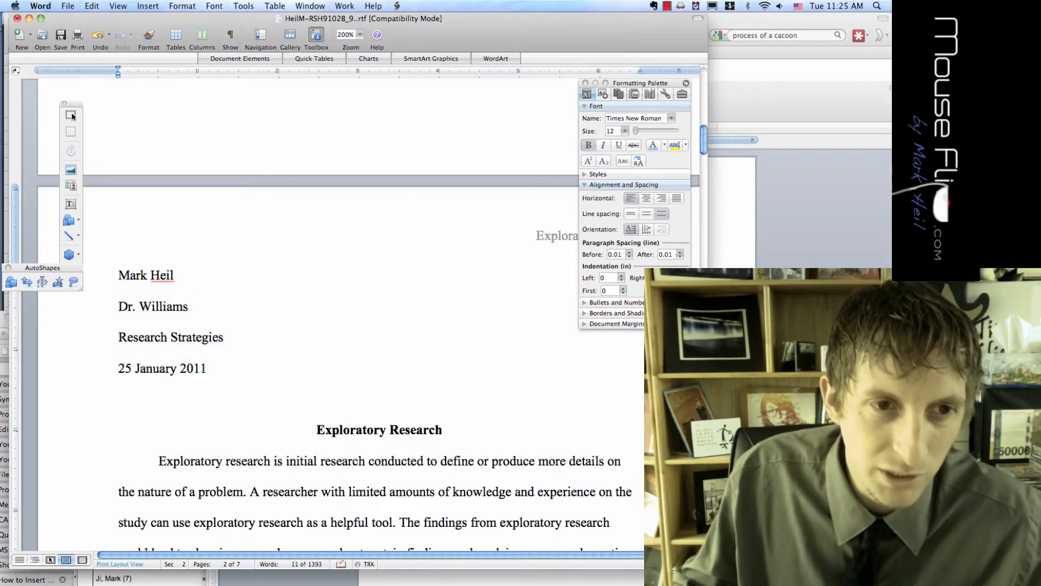
{"action": "key", "text": "Down"}
{"action": "key", "text": "Down"}
{"action": "key", "text": "Down"}
{"action": "key", "text": "Down"}
{"action": "key", "text": "Down"}
{"action": "key", "text": "Down"}
{"action": "key", "text": "Down"}
{"action": "key", "text": "Down"}
{"action": "key", "text": "Down"}
{"action": "key", "text": "Down"}
{"action": "key", "text": "Up"}
{"action": "key", "text": "Up"}
{"action": "key", "text": "Up"}
{"action": "key", "text": "Up"}
{"action": "key", "text": "Up"}
{"action": "key", "text": "Up"}
{"action": "key", "text": "BackSpace"}
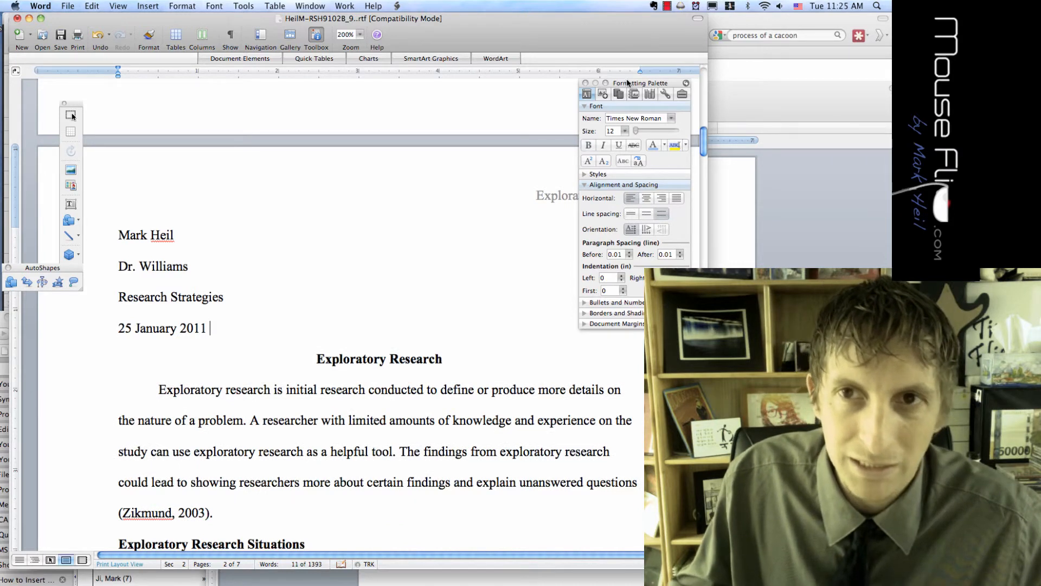
{"action": "left_click_drag", "start_coordinate": [628, 82], "coordinate": [788, 99]}
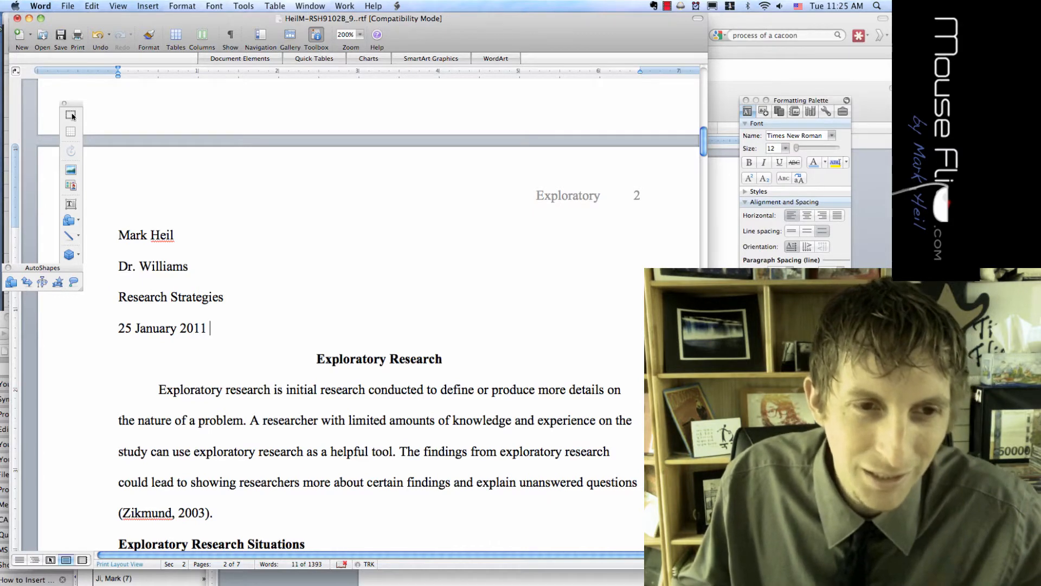
{"action": "scroll", "coordinate": [73, 116], "scroll_direction": "down", "scroll_amount": 15}
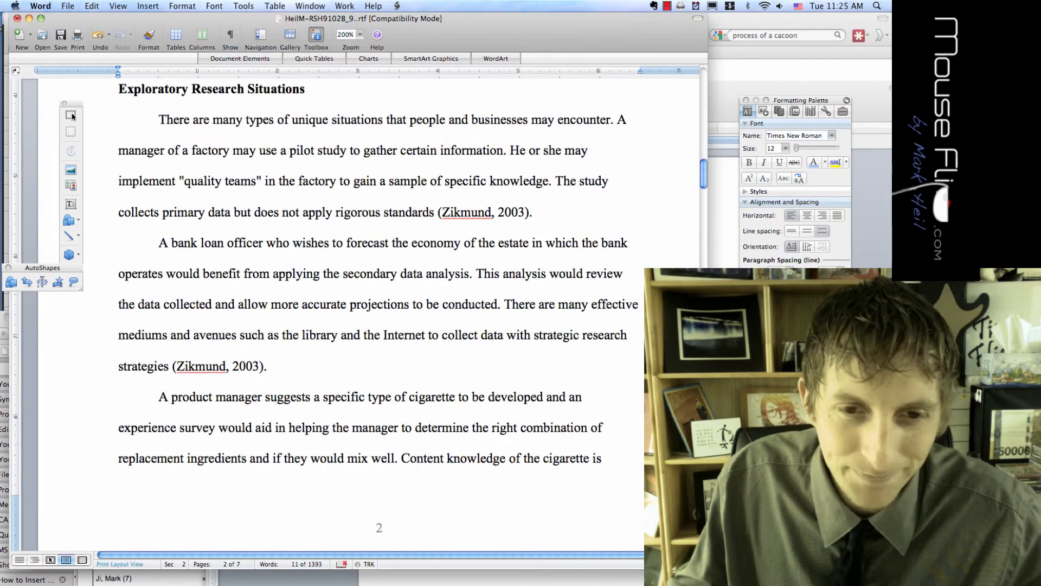
{"action": "scroll", "coordinate": [72, 116], "scroll_direction": "up", "scroll_amount": 15}
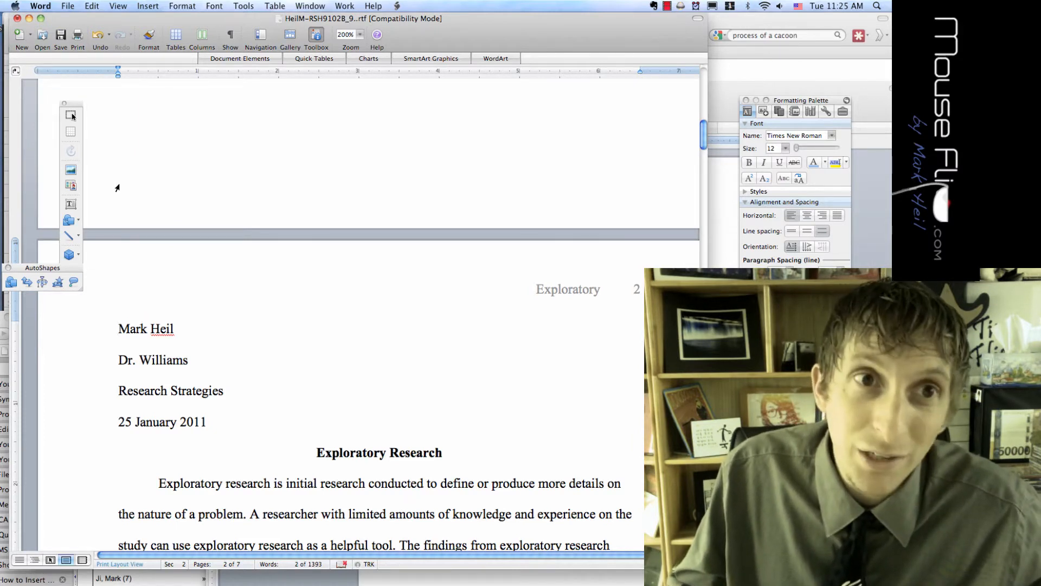
Insert a page break and head the new blank page 'Table of Contents'
{"action": "left_click", "coordinate": [152, 6]}
{"action": "mouse_move", "coordinate": [153, 19]}
{"action": "left_click", "coordinate": [324, 24]}
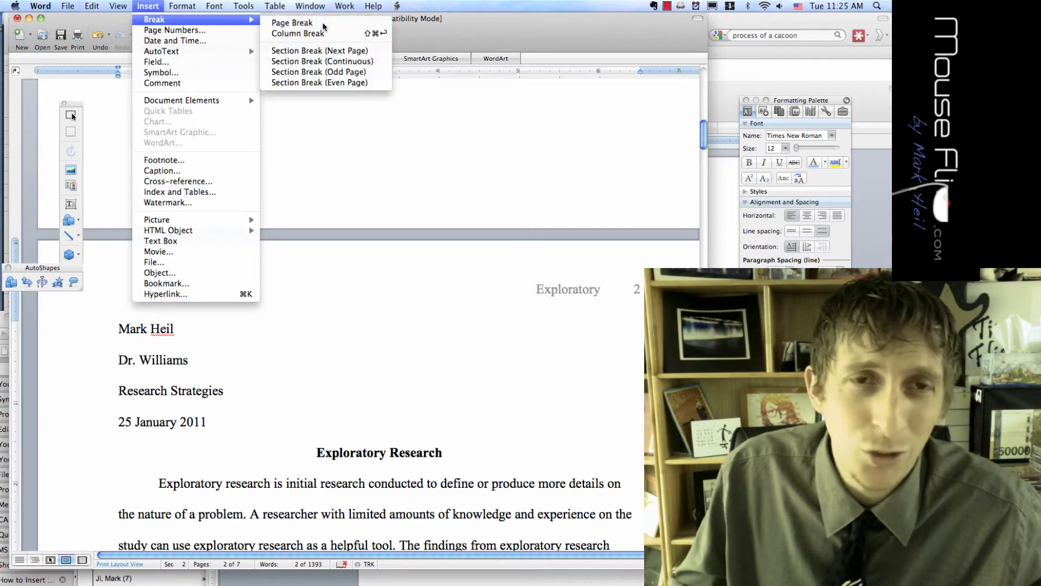
{"action": "scroll", "coordinate": [302, 101], "scroll_direction": "up", "scroll_amount": 5}
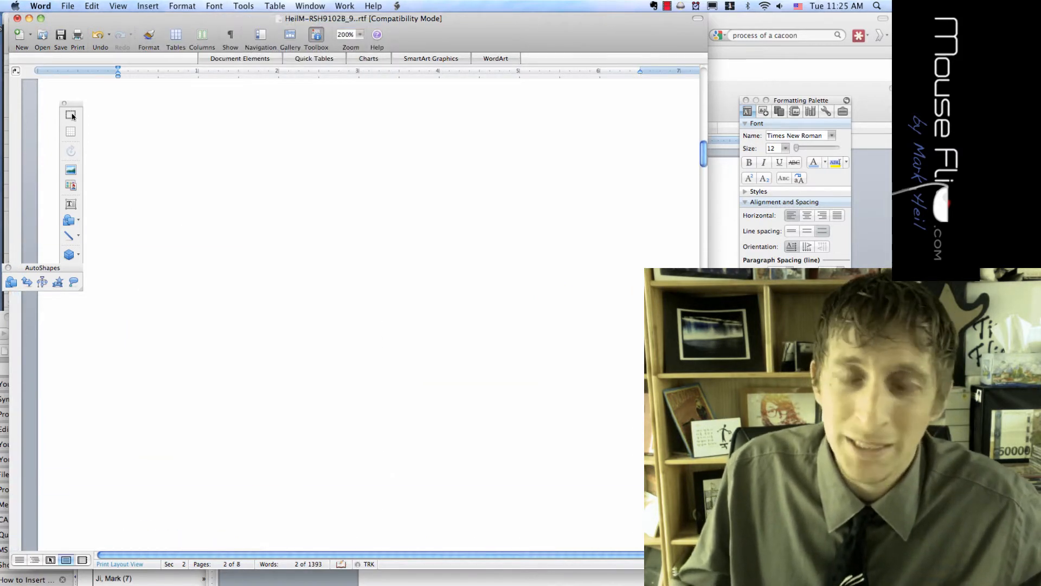
{"action": "scroll", "coordinate": [303, 101], "scroll_direction": "down", "scroll_amount": 2}
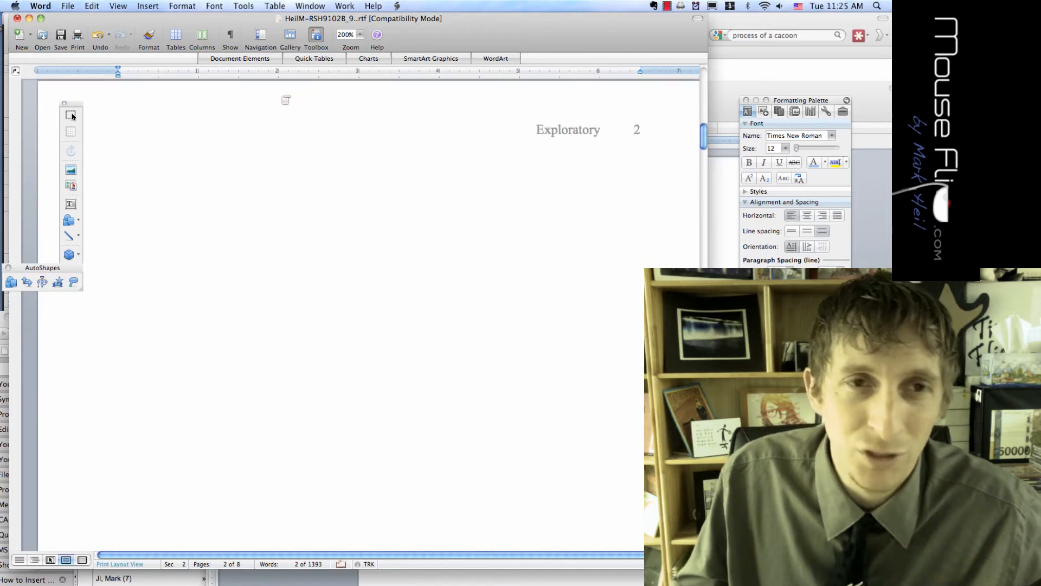
{"action": "left_click_drag", "start_coordinate": [79, 106], "coordinate": [66, 107]}
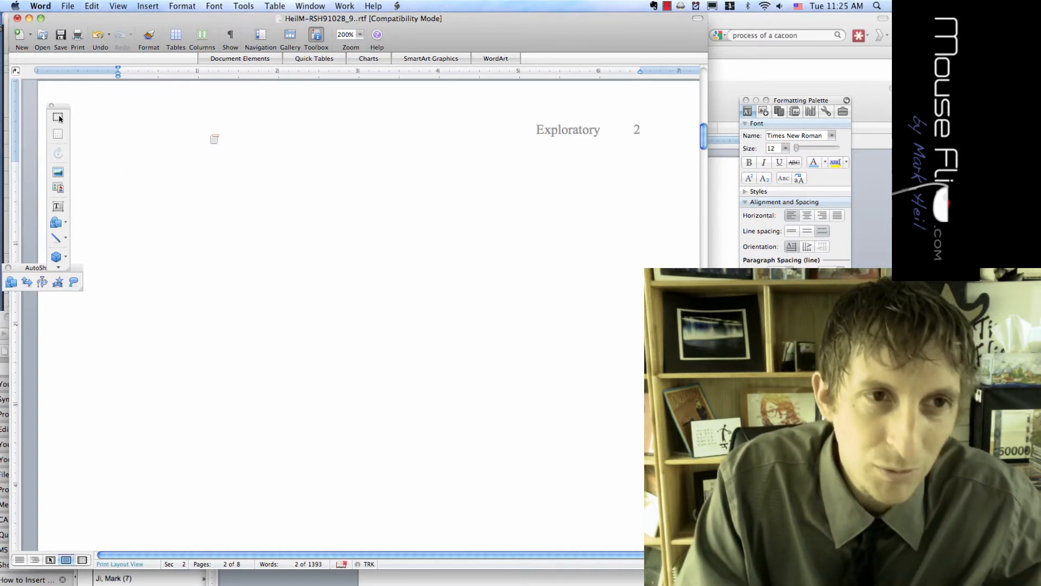
{"action": "type", "text": "Outline"}
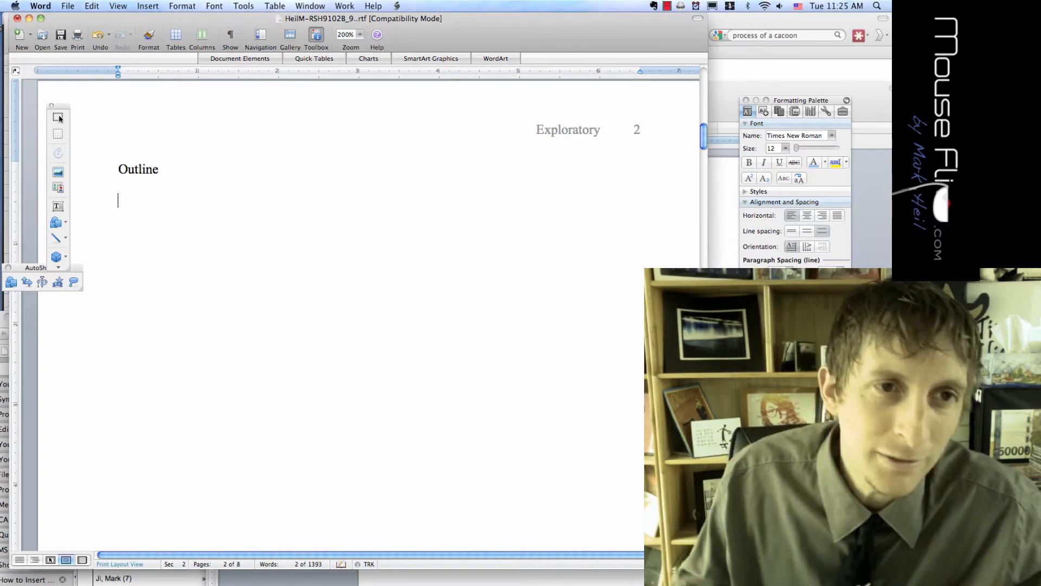
{"action": "key", "text": "shift+Home"}
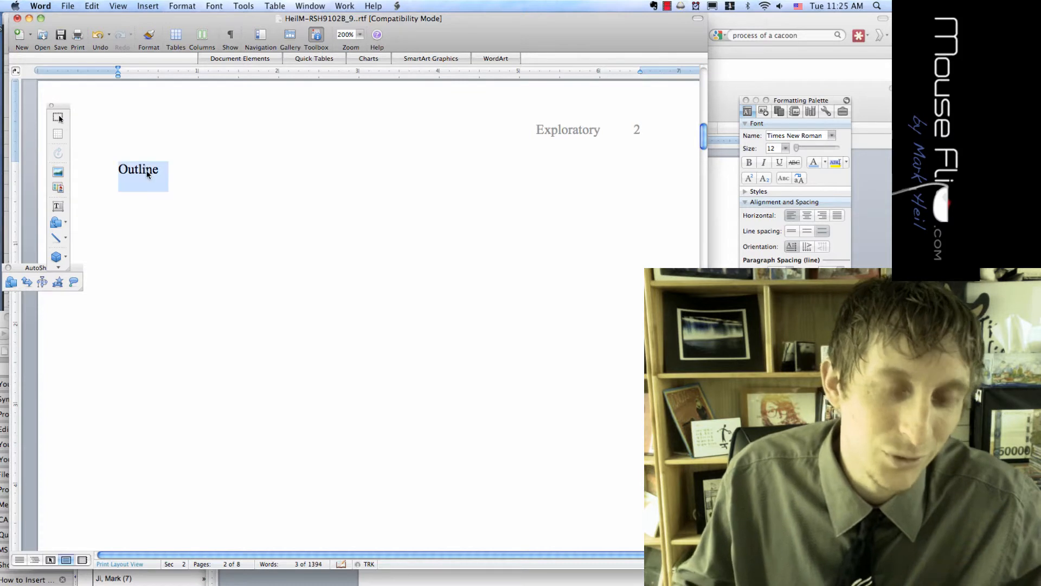
{"action": "type", "text": "Table of Co"}
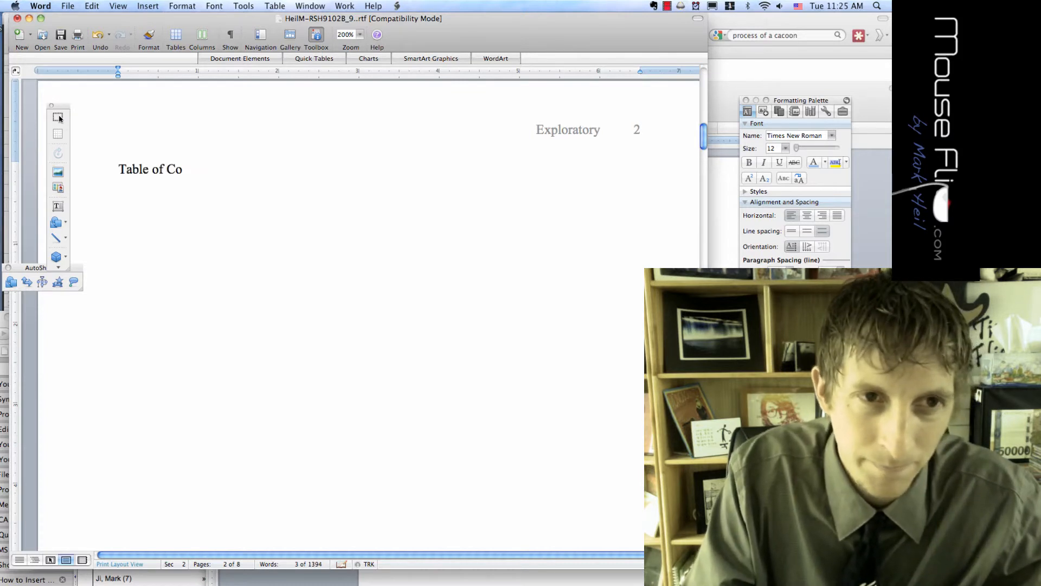
{"action": "type", "text": "ntents"}
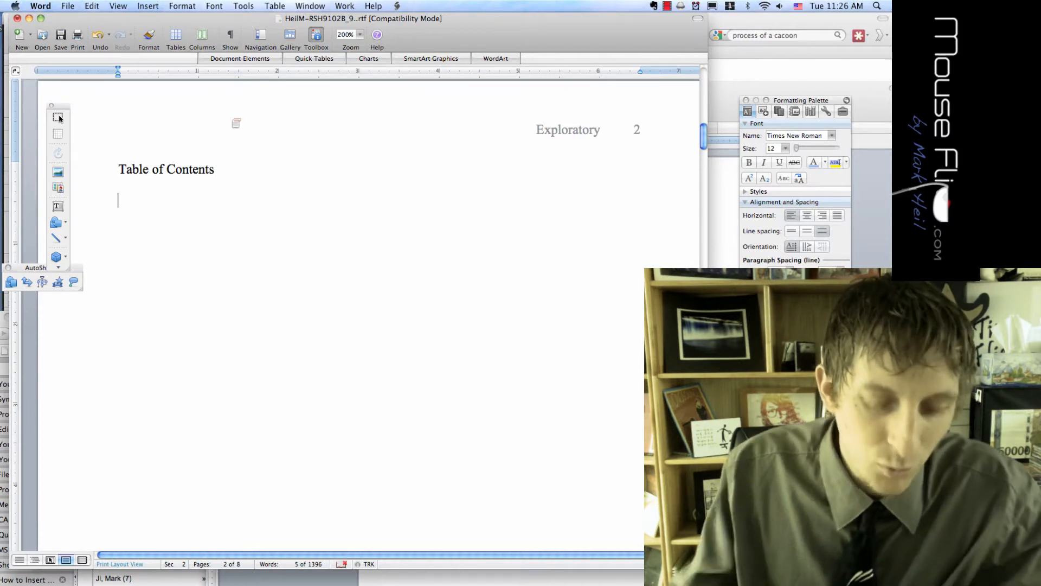
Select the 'Exploratory Research Situations' heading in the paper's body text
{"action": "scroll", "coordinate": [58, 118], "scroll_direction": "up", "scroll_amount": 1}
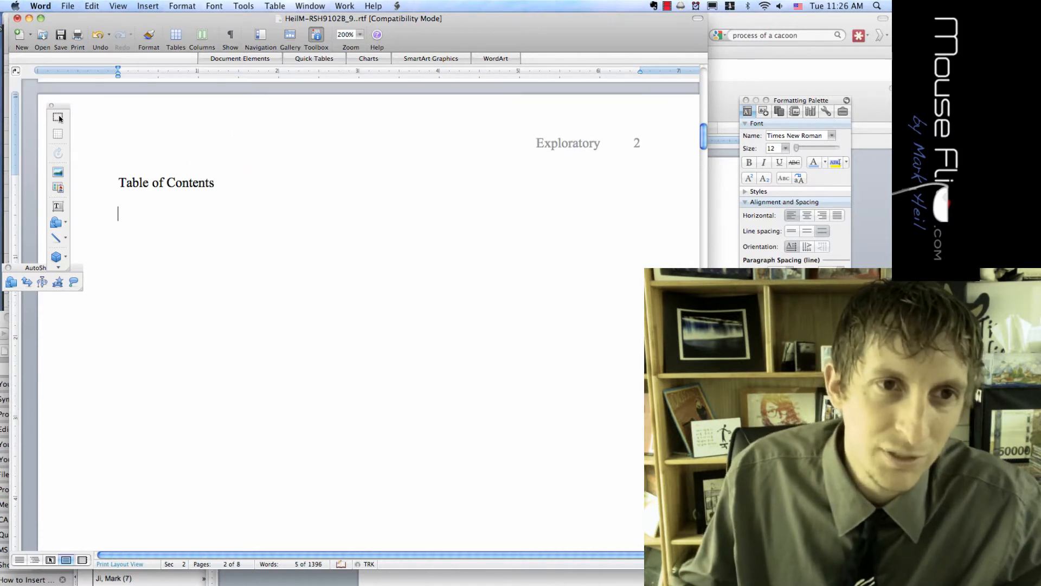
{"action": "scroll", "coordinate": [58, 118], "scroll_direction": "down", "scroll_amount": 15}
{"action": "scroll", "coordinate": [58, 118], "scroll_direction": "down", "scroll_amount": 3}
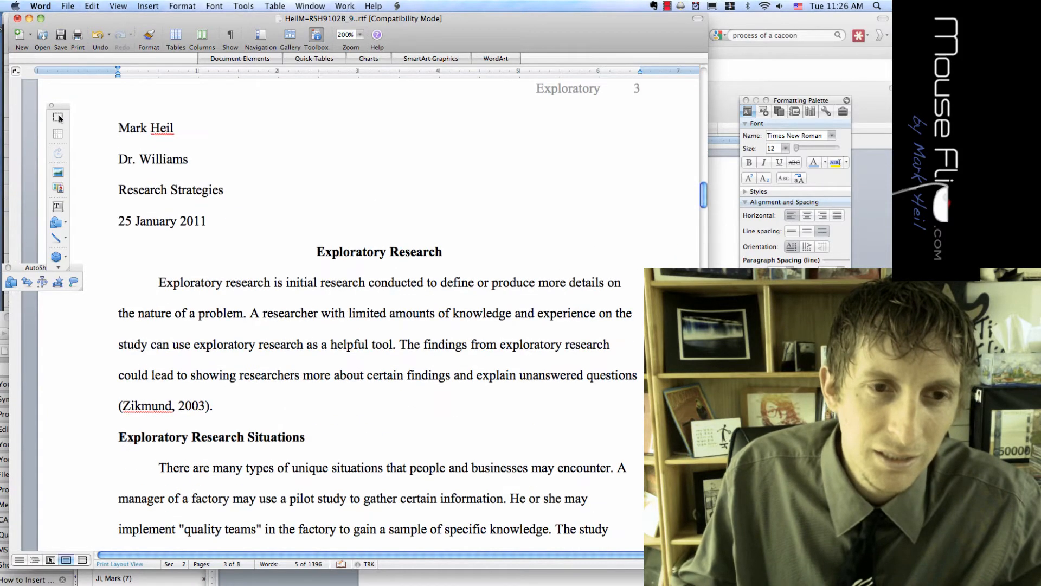
{"action": "scroll", "coordinate": [58, 118], "scroll_direction": "up", "scroll_amount": 15}
{"action": "scroll", "coordinate": [58, 118], "scroll_direction": "down", "scroll_amount": 5}
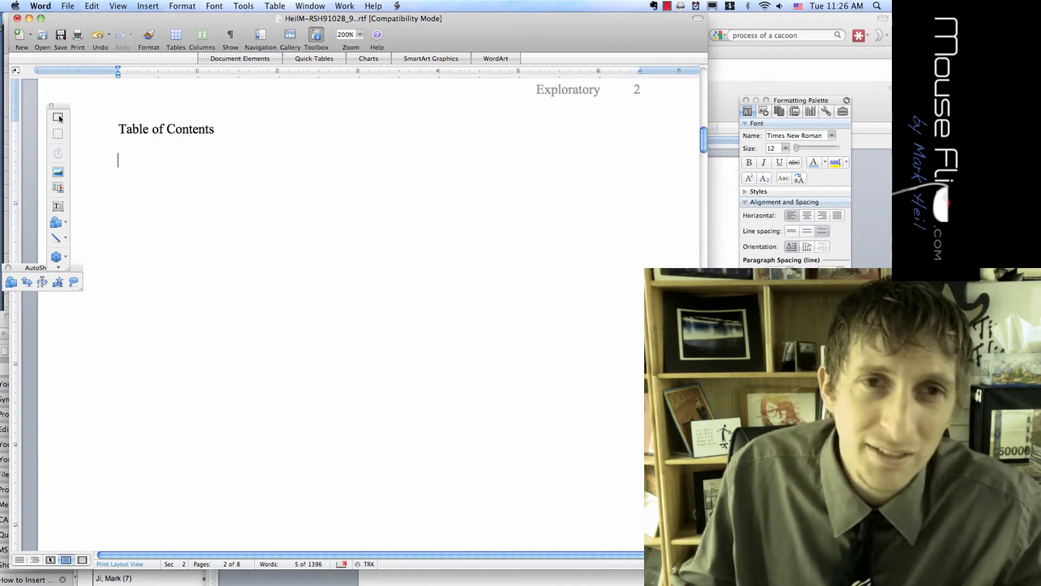
{"action": "scroll", "coordinate": [59, 118], "scroll_direction": "down", "scroll_amount": 5}
{"action": "scroll", "coordinate": [60, 119], "scroll_direction": "down", "scroll_amount": 10}
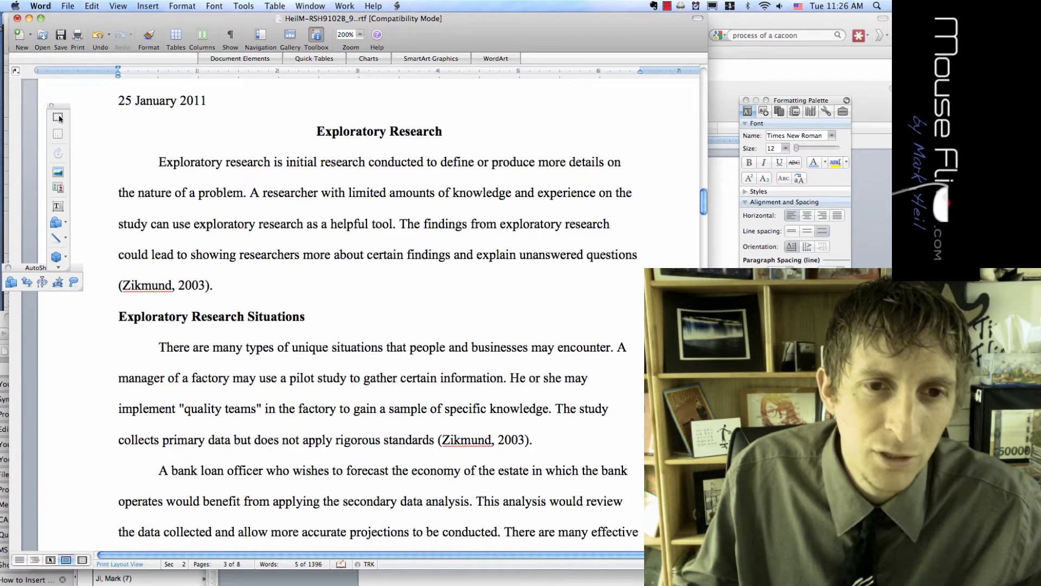
{"action": "left_click_drag", "start_coordinate": [306, 318], "coordinate": [119, 317]}
{"action": "key", "text": "super+c"}
{"action": "scroll", "coordinate": [59, 118], "scroll_direction": "up", "scroll_amount": 12}
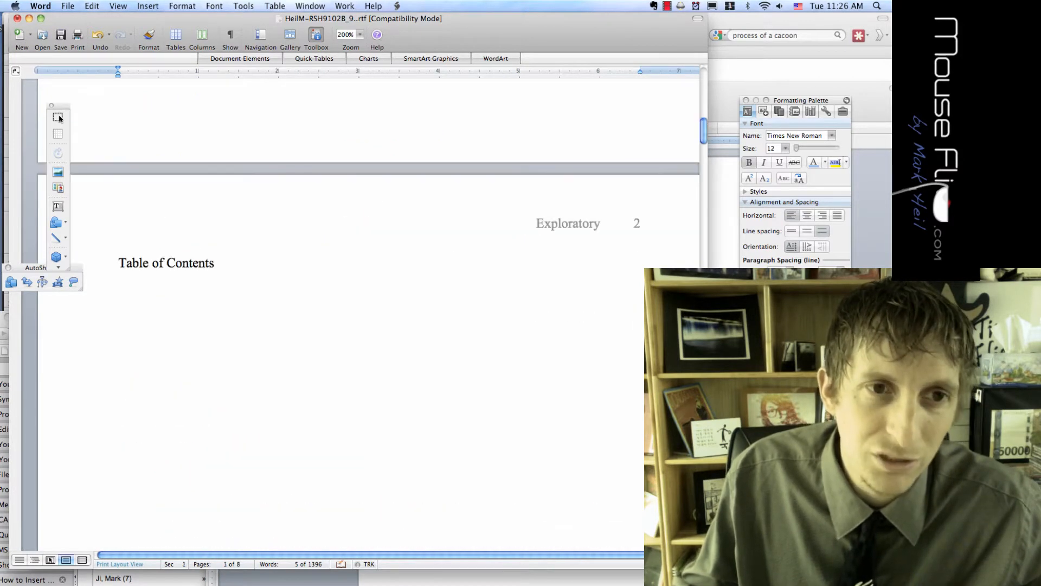
Paste 'Exploratory Research Situations' below the Table of Contents heading, undoing the trial dots
{"action": "scroll", "coordinate": [59, 119], "scroll_direction": "down", "scroll_amount": 1}
{"action": "left_click", "coordinate": [165, 249]}
{"action": "left_click", "coordinate": [118, 280]}
{"action": "key", "text": "super+v"}
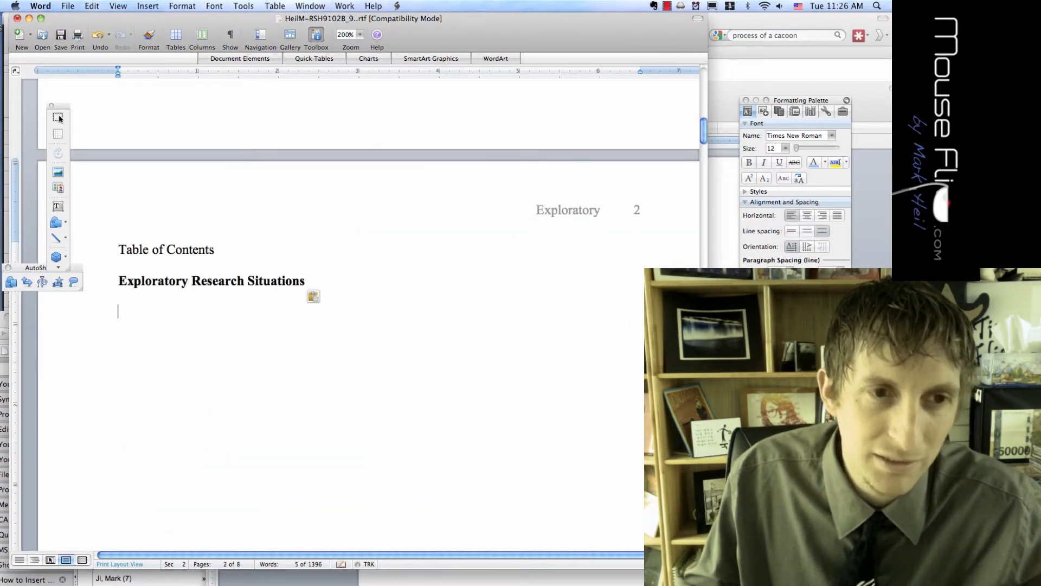
{"action": "key", "text": "BackSpace"}
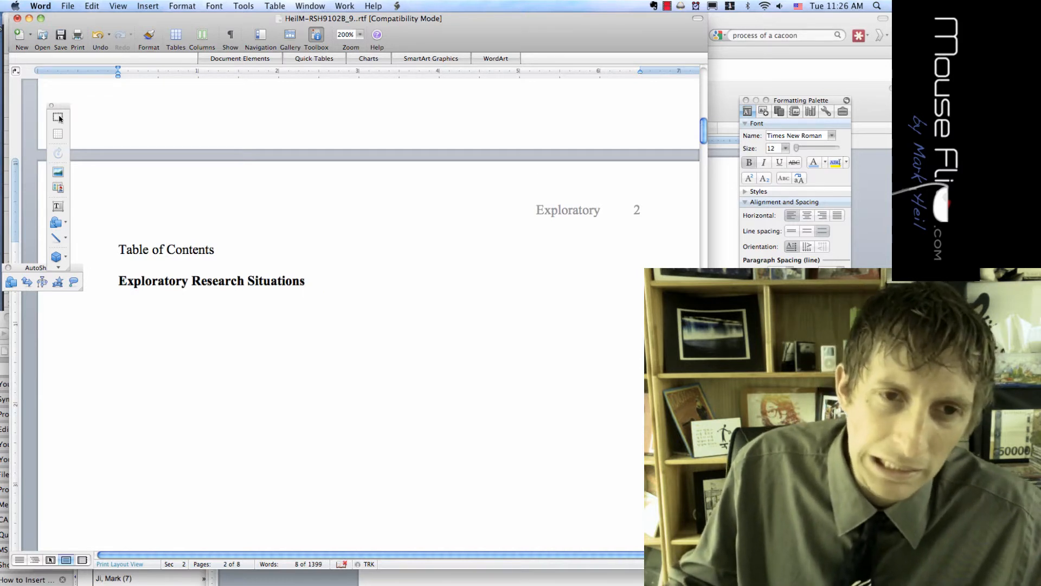
{"action": "type", "text": ".............."}
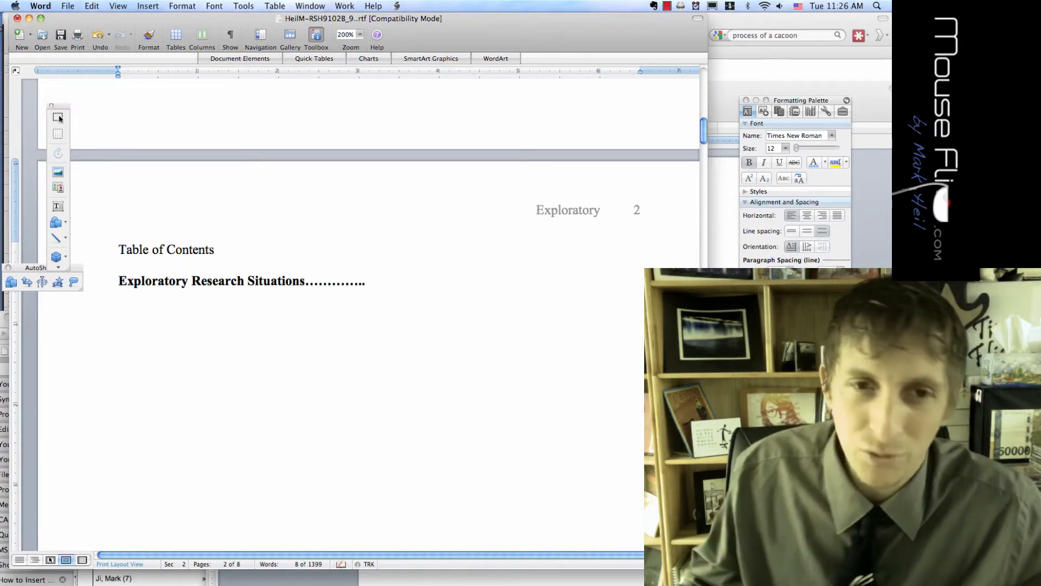
{"action": "key", "text": "super+z"}
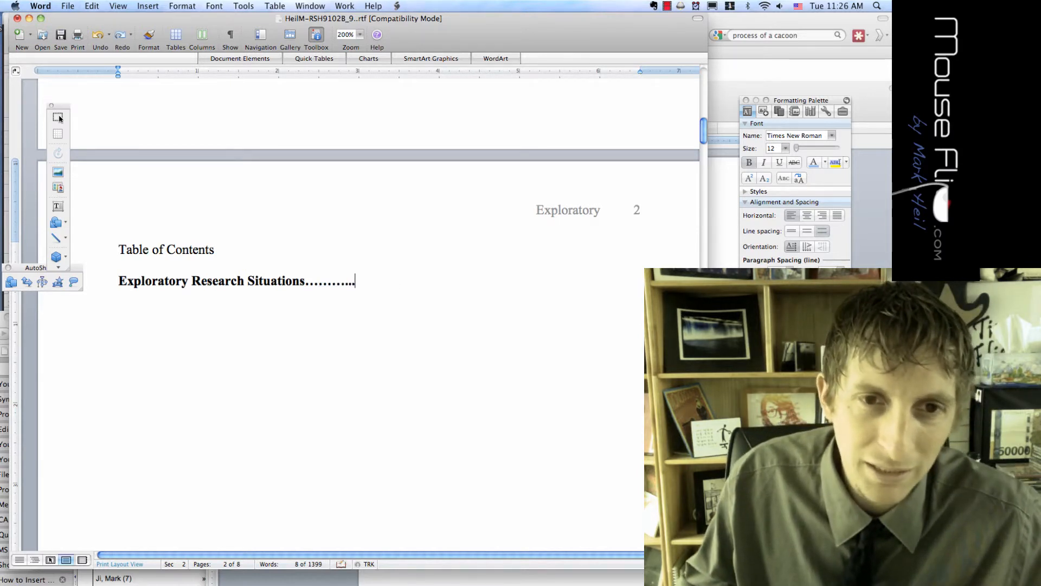
{"action": "key", "text": "super+z"}
{"action": "key", "text": "super+z"}
{"action": "key", "text": "super+z"}
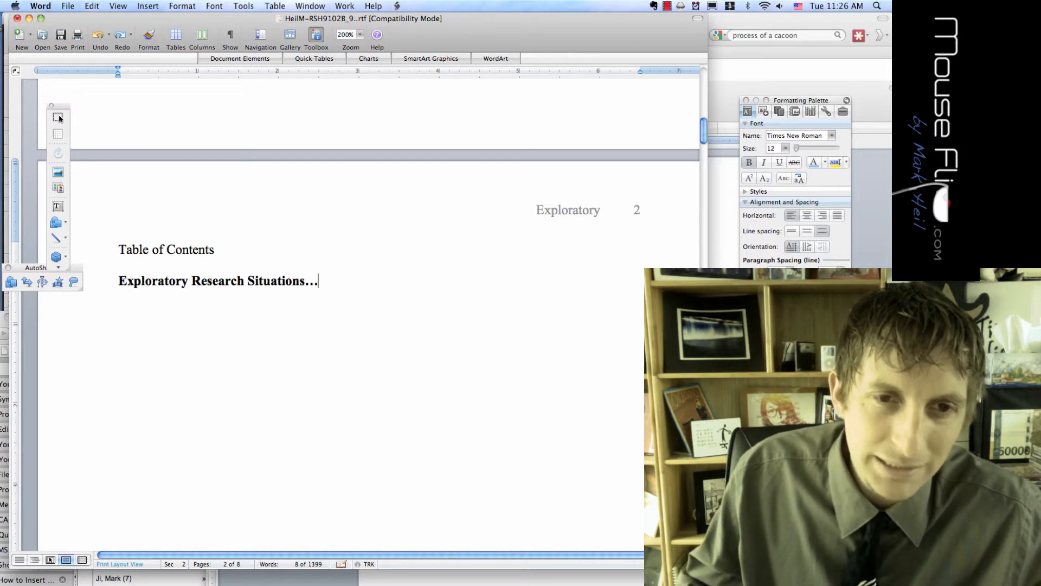
{"action": "left_click", "coordinate": [147, 6]}
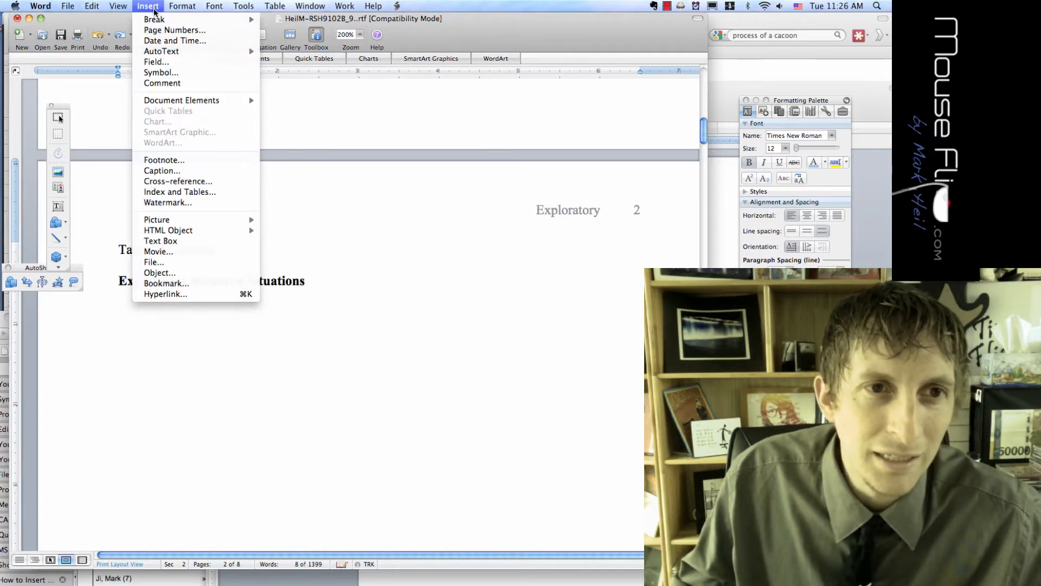
Add a tab after the Exploratory Research Situations entry and give it a dotted leader (style 2)
{"action": "mouse_move", "coordinate": [189, 9]}
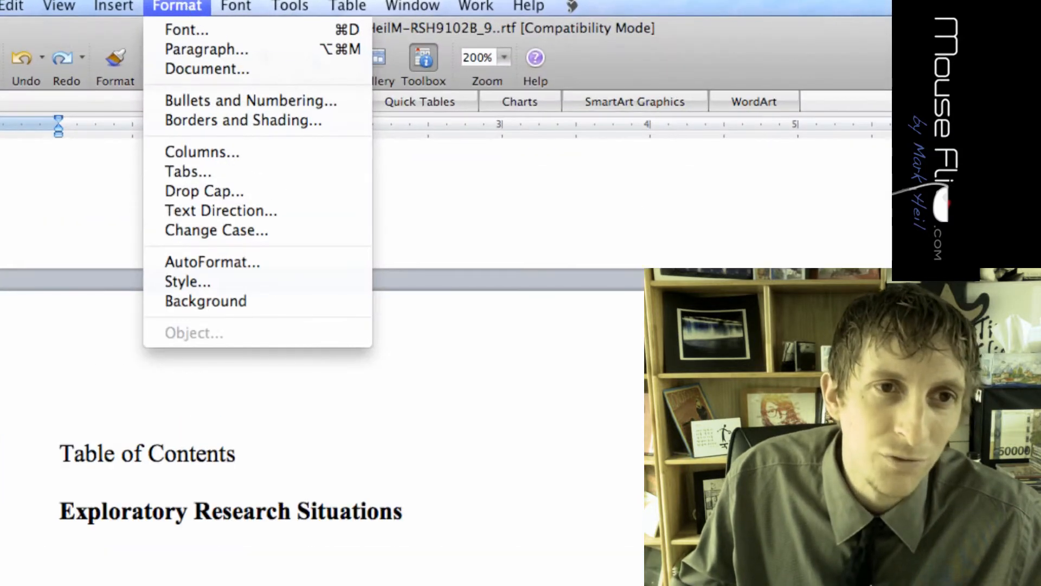
{"action": "left_click", "coordinate": [204, 169]}
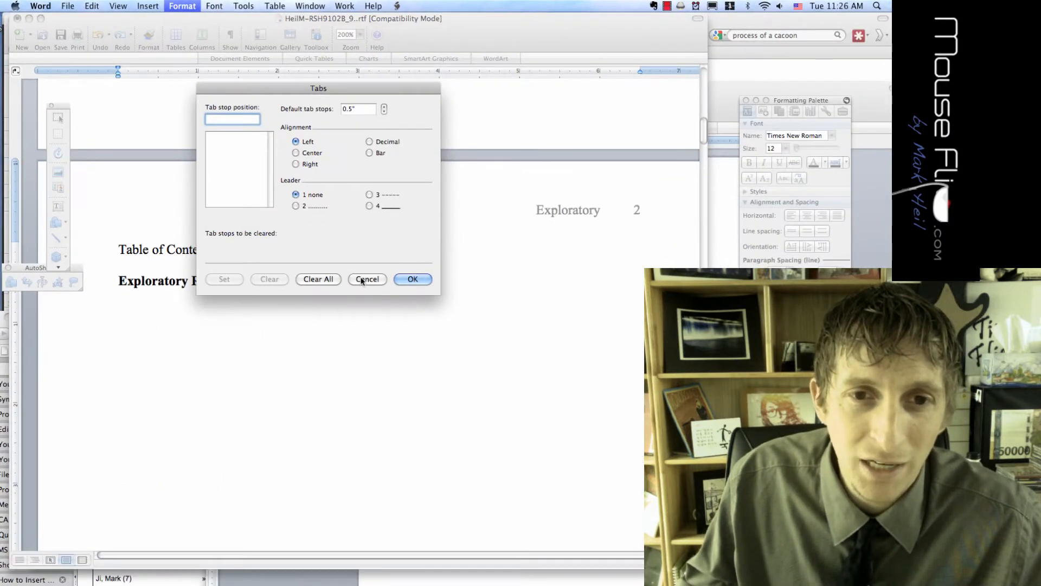
{"action": "left_click", "coordinate": [365, 282]}
{"action": "key", "text": "Tab"}
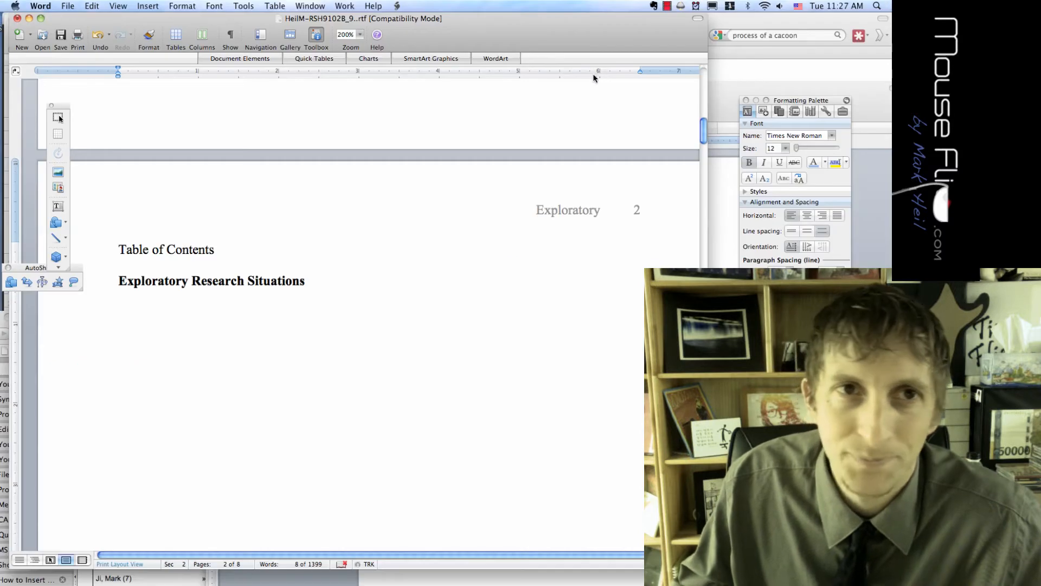
{"action": "left_click", "coordinate": [191, 6]}
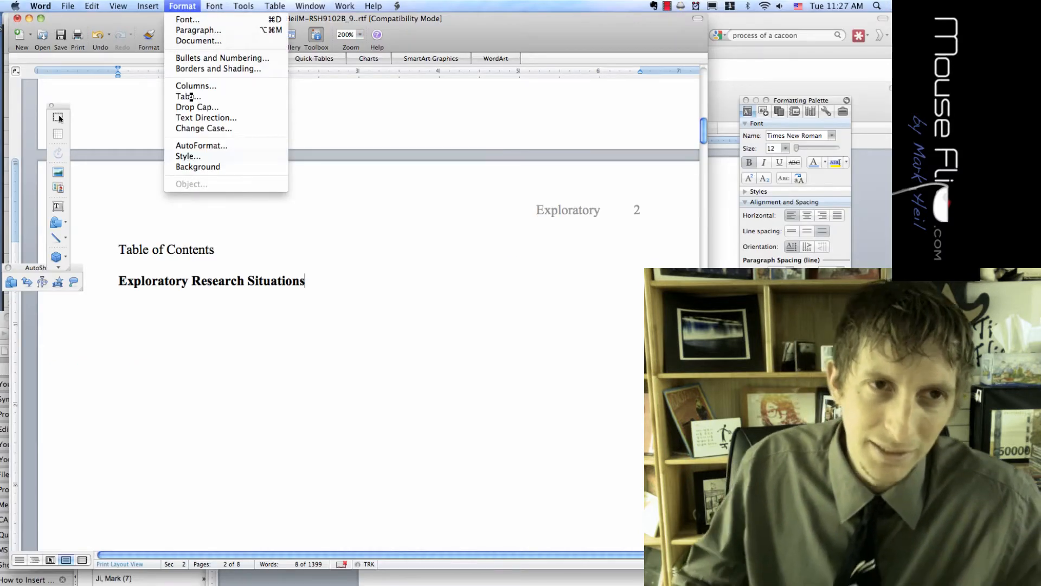
{"action": "key", "text": "Escape"}
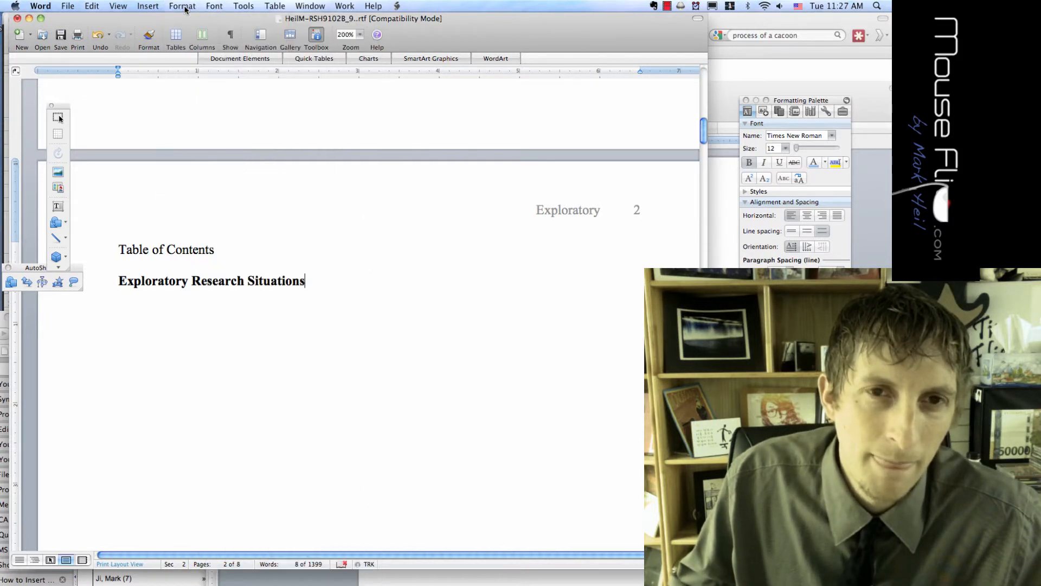
{"action": "left_click", "coordinate": [183, 7]}
{"action": "left_click", "coordinate": [188, 97]}
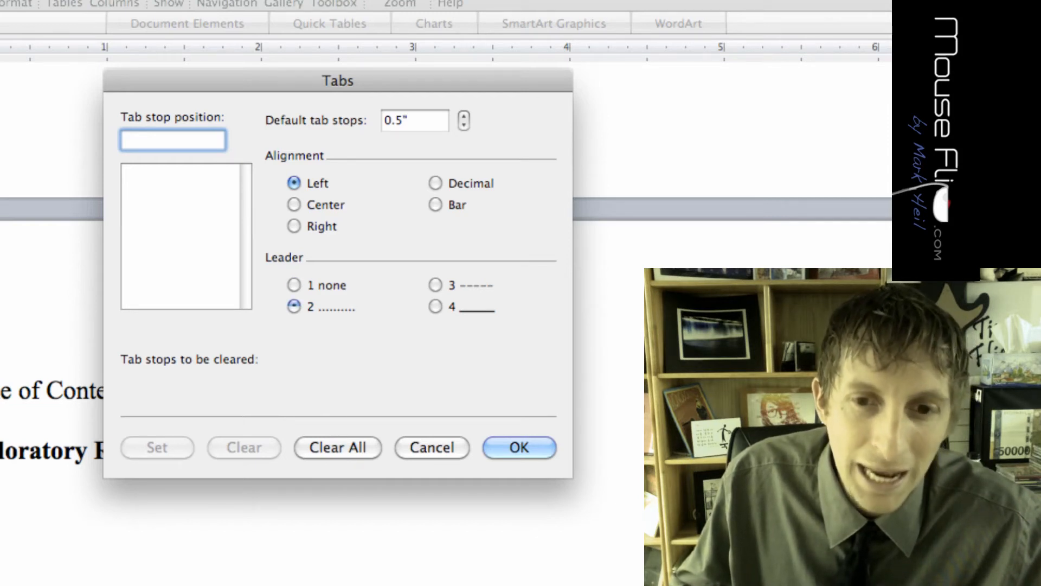
{"action": "left_click", "coordinate": [511, 448]}
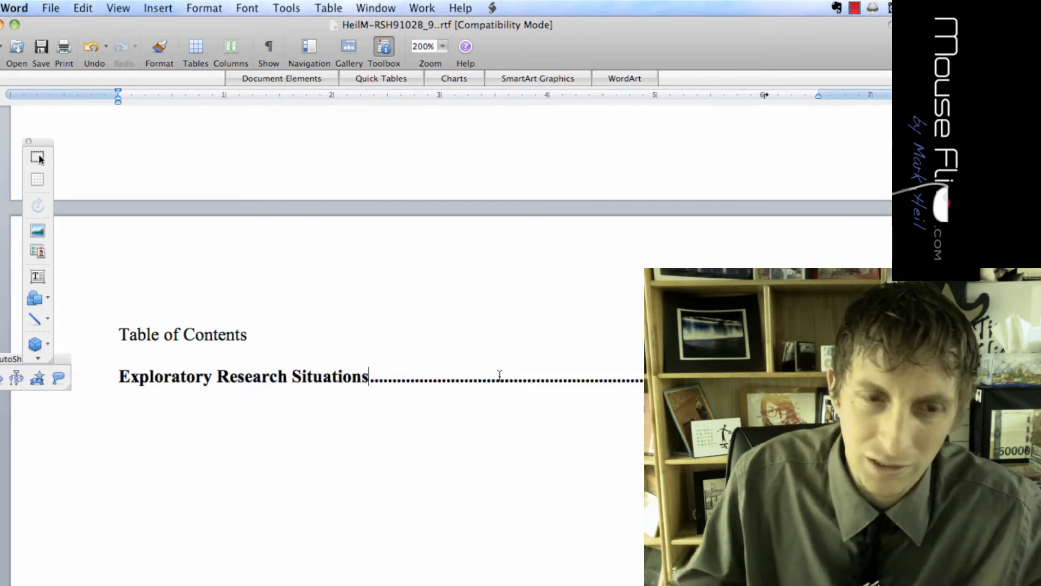
Copy the first TOC entry's dotted-leader formatting onto the Case Studies line with Format Painter
{"action": "scroll", "coordinate": [500, 376], "scroll_direction": "down", "scroll_amount": 10}
{"action": "scroll", "coordinate": [499, 423], "scroll_direction": "down", "scroll_amount": 20}
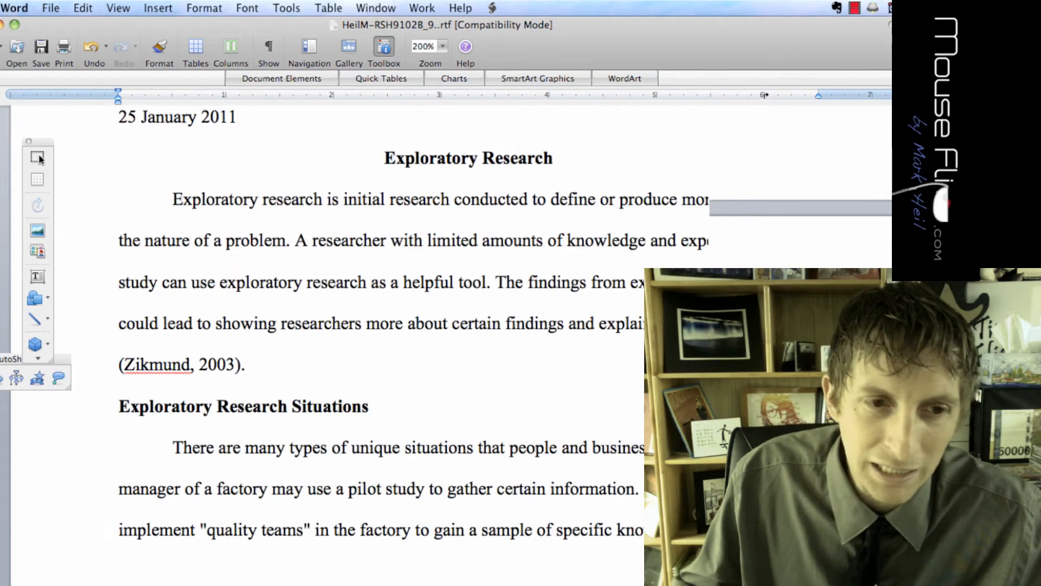
{"action": "scroll", "coordinate": [500, 422], "scroll_direction": "down", "scroll_amount": 15}
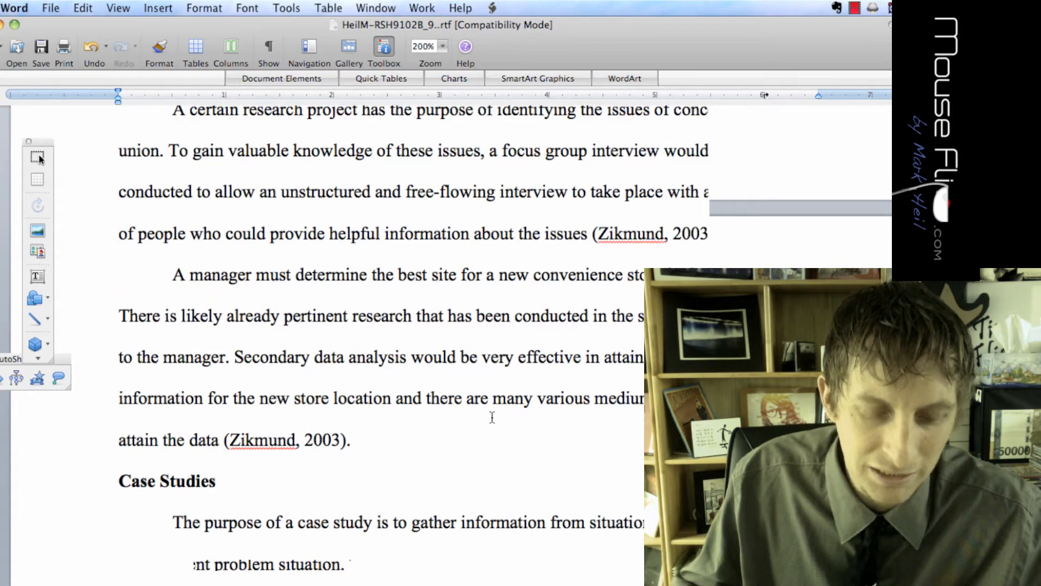
{"action": "scroll", "coordinate": [492, 417], "scroll_direction": "up", "scroll_amount": 20}
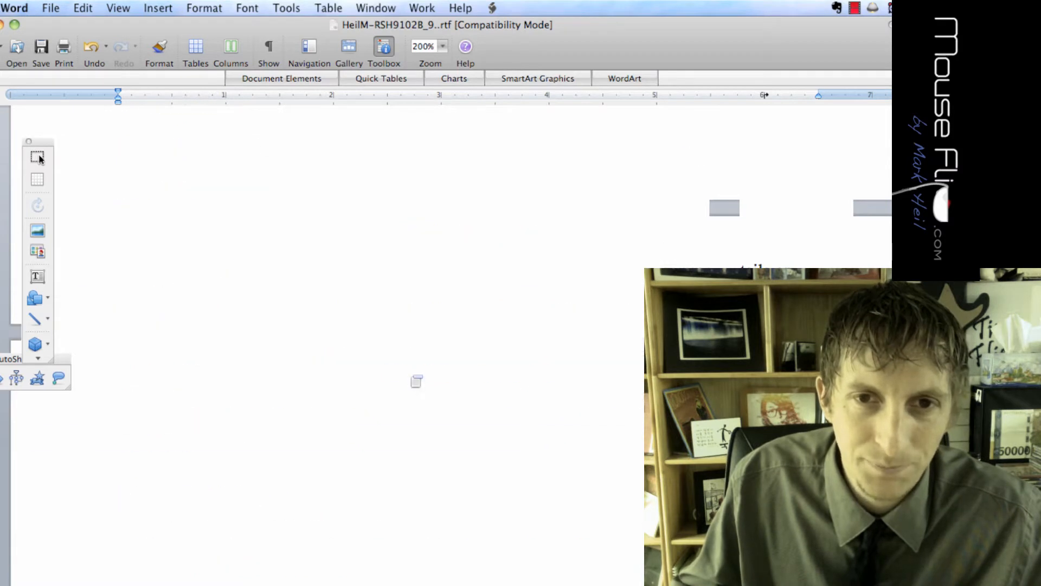
{"action": "scroll", "coordinate": [411, 377], "scroll_direction": "up", "scroll_amount": 5}
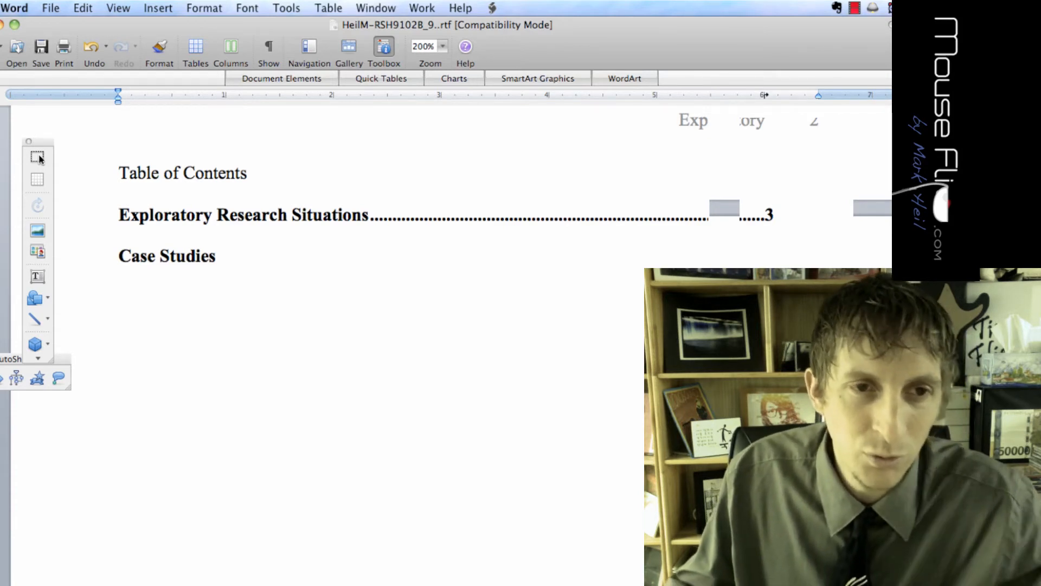
{"action": "left_click", "coordinate": [212, 257]}
{"action": "key", "text": "BackSpace"}
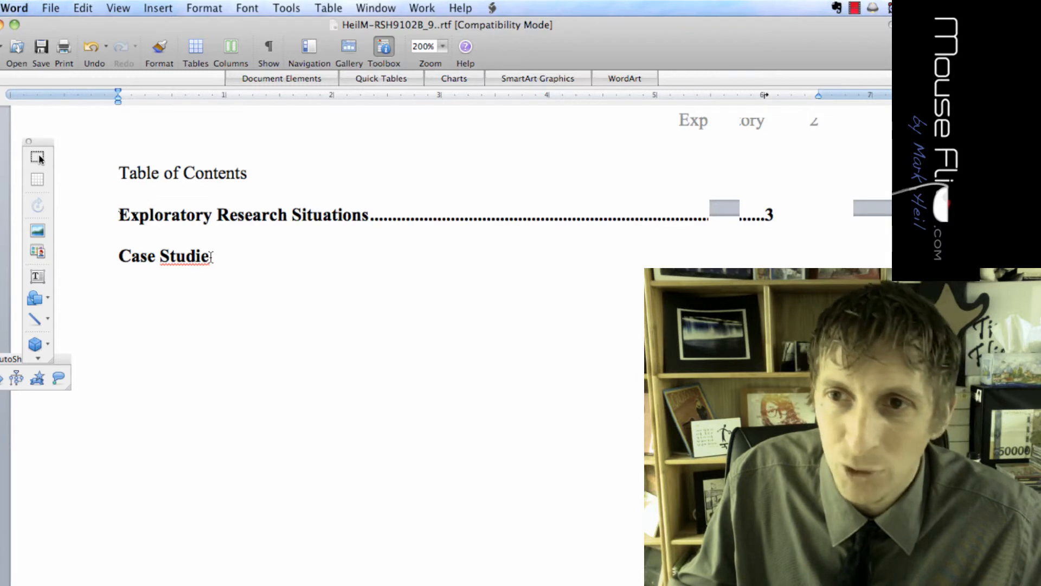
{"action": "key", "text": "shift+Up"}
{"action": "left_click", "coordinate": [170, 56]}
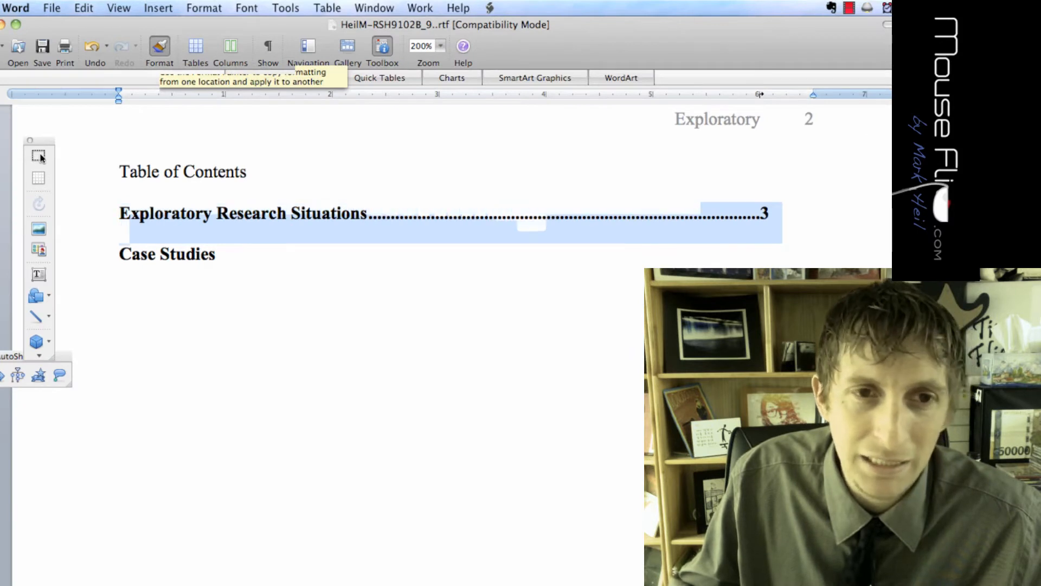
{"action": "left_click", "coordinate": [789, 244]}
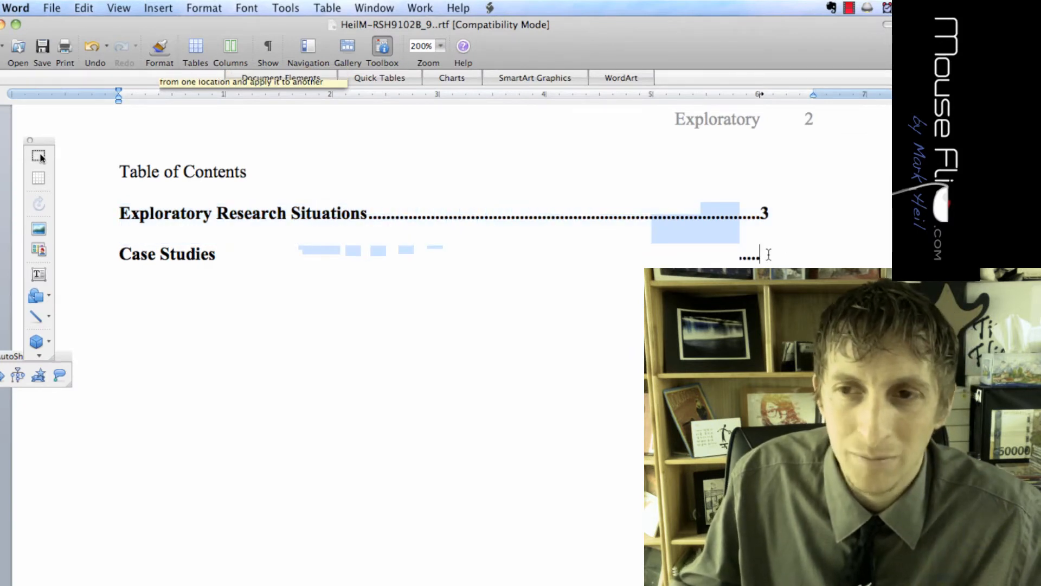
Give Case Studies page 4 and add a 'Conclusion' entry with page 5
{"action": "type", "text": "4"}
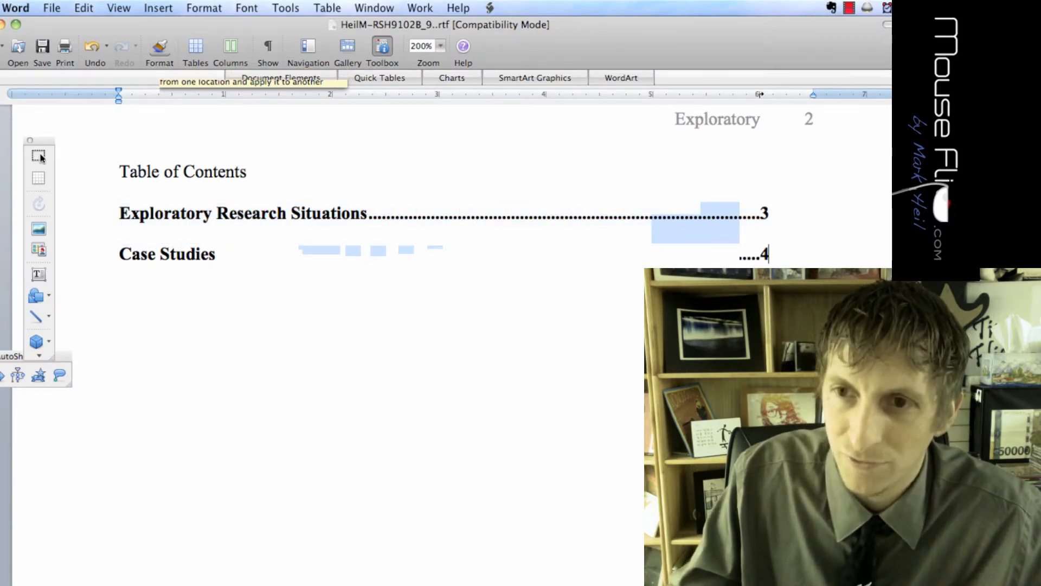
{"action": "key", "text": "Return"}
{"action": "key", "text": "Tab"}
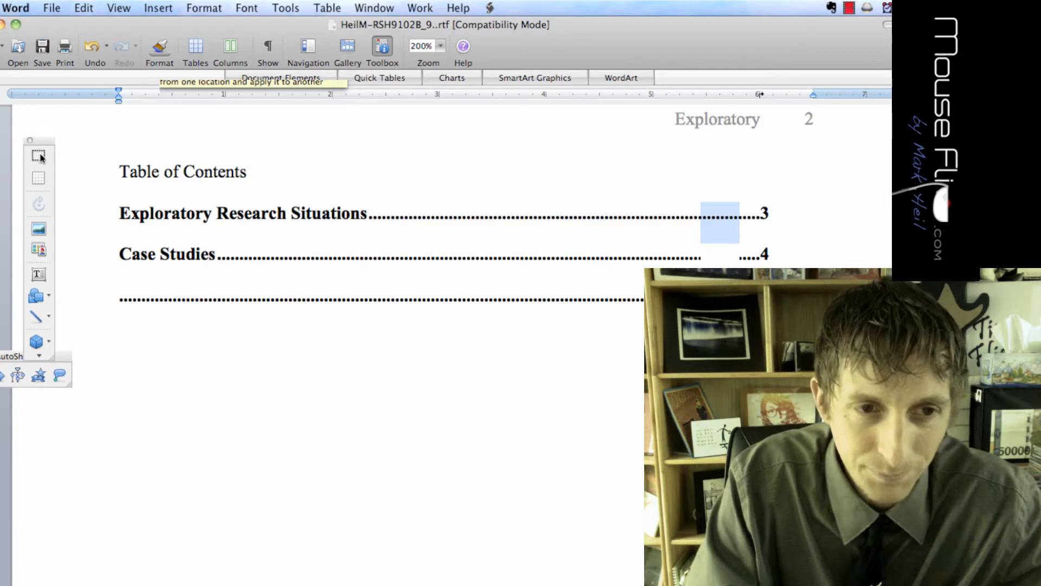
{"action": "type", "text": "Conclusion\t"}
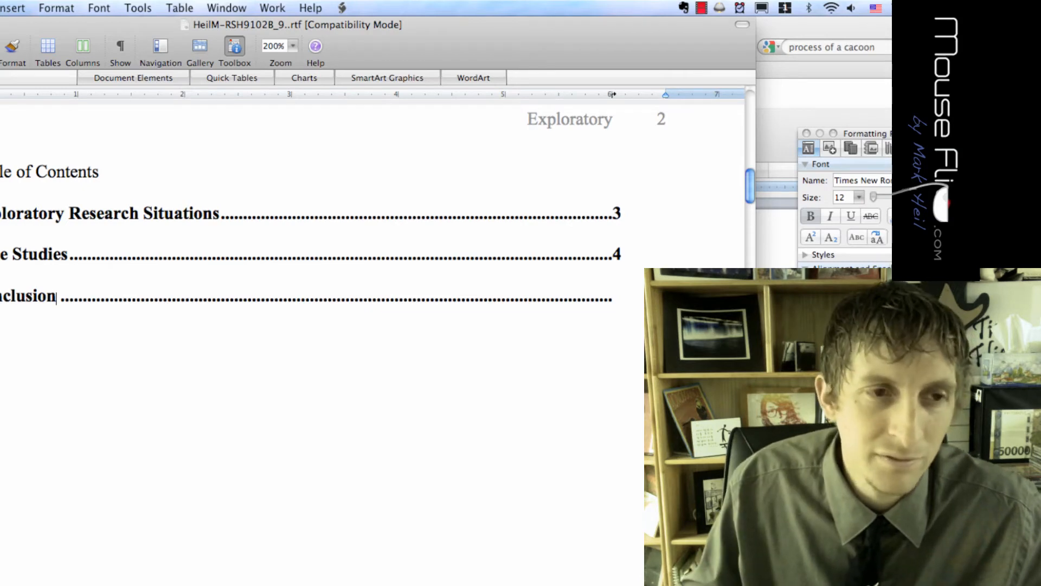
{"action": "type", "text": "5"}
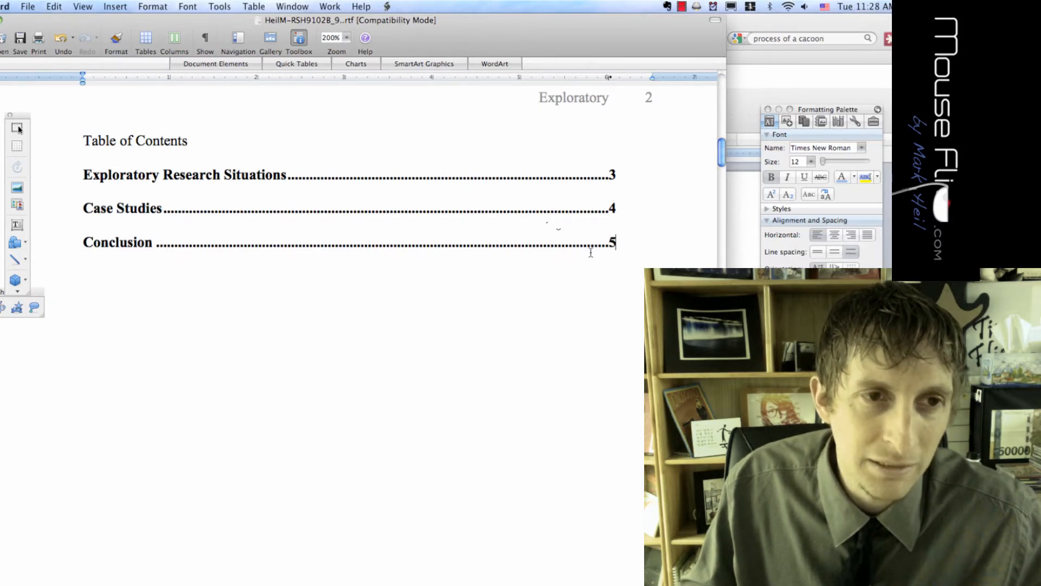
Select the Case Studies heading on page 4 and add a bookmark named 'casestudies' to it
{"action": "double_click", "coordinate": [138, 208]}
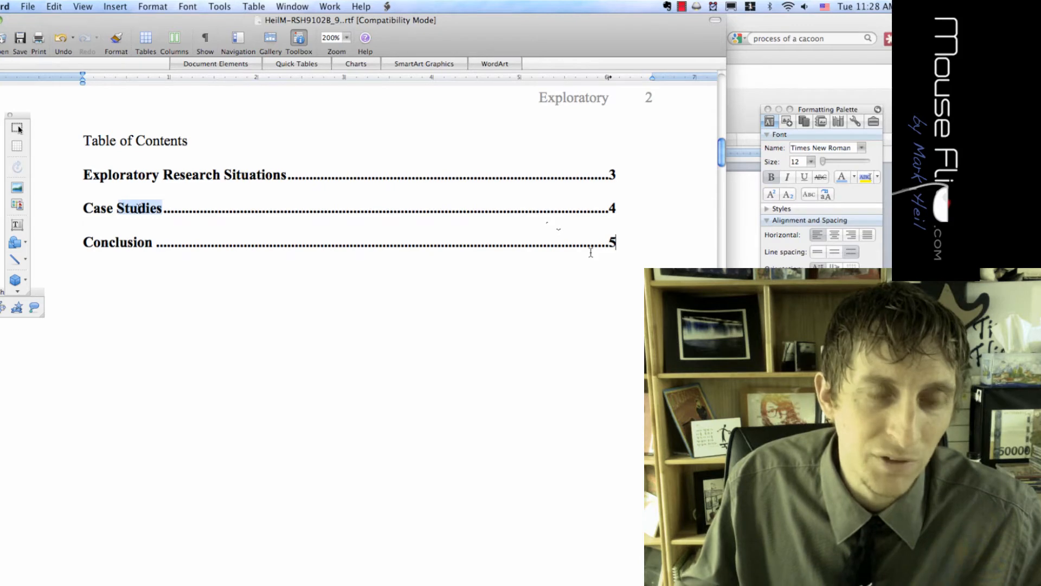
{"action": "scroll", "coordinate": [144, 274], "scroll_direction": "down", "scroll_amount": 10}
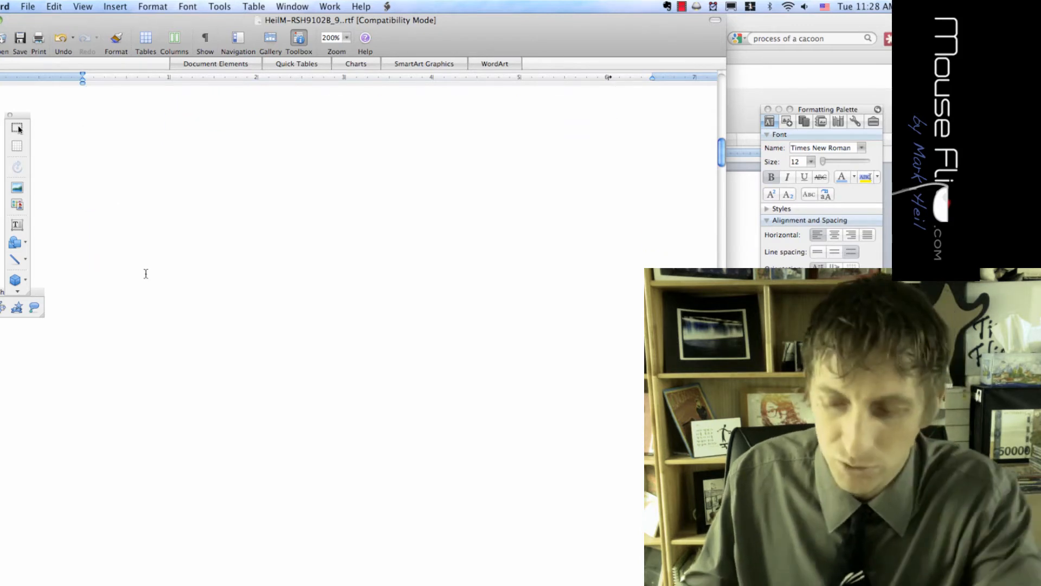
{"action": "scroll", "coordinate": [146, 273], "scroll_direction": "down", "scroll_amount": 5}
{"action": "scroll", "coordinate": [145, 274], "scroll_direction": "down", "scroll_amount": 15}
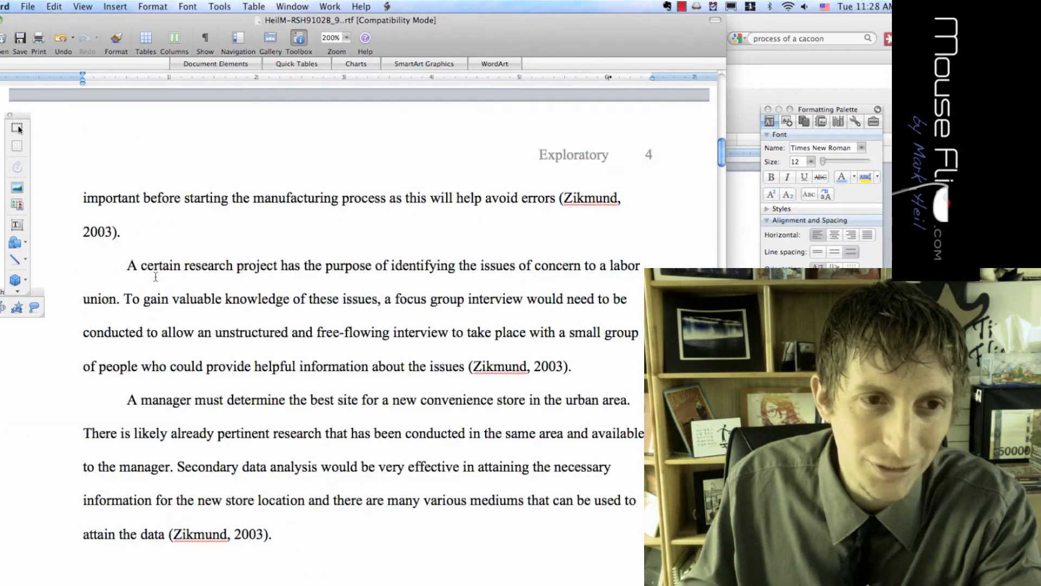
{"action": "scroll", "coordinate": [156, 276], "scroll_direction": "down", "scroll_amount": 8}
{"action": "scroll", "coordinate": [155, 277], "scroll_direction": "down", "scroll_amount": 4}
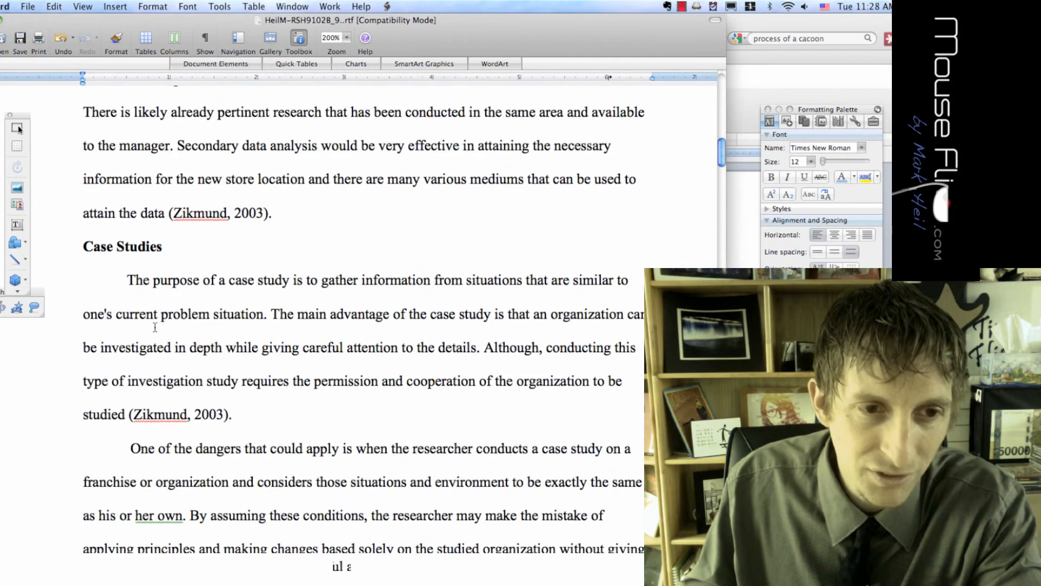
{"action": "triple_click", "coordinate": [166, 246]}
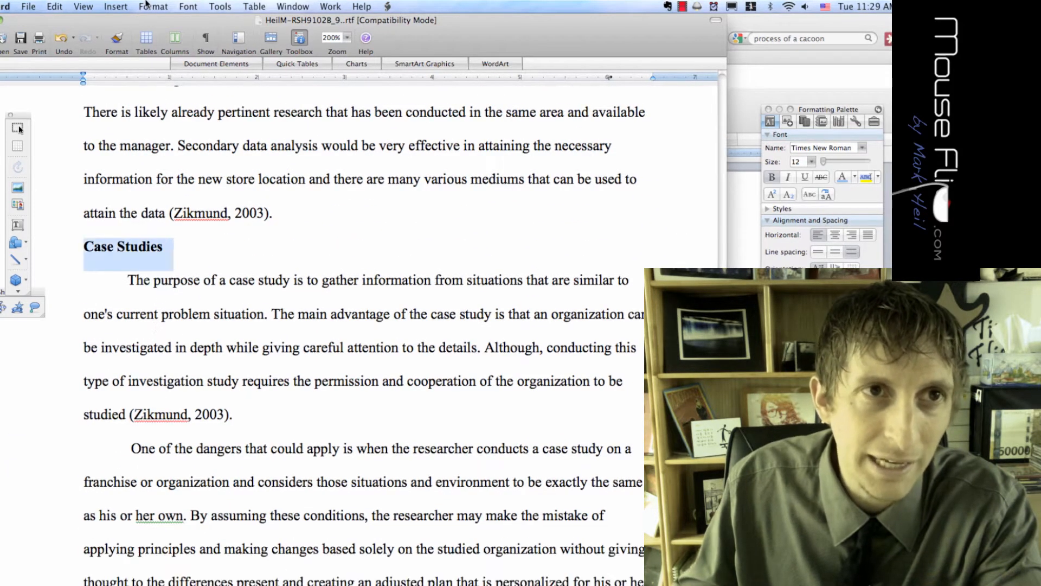
{"action": "left_click", "coordinate": [115, 6]}
{"action": "left_click", "coordinate": [165, 309]}
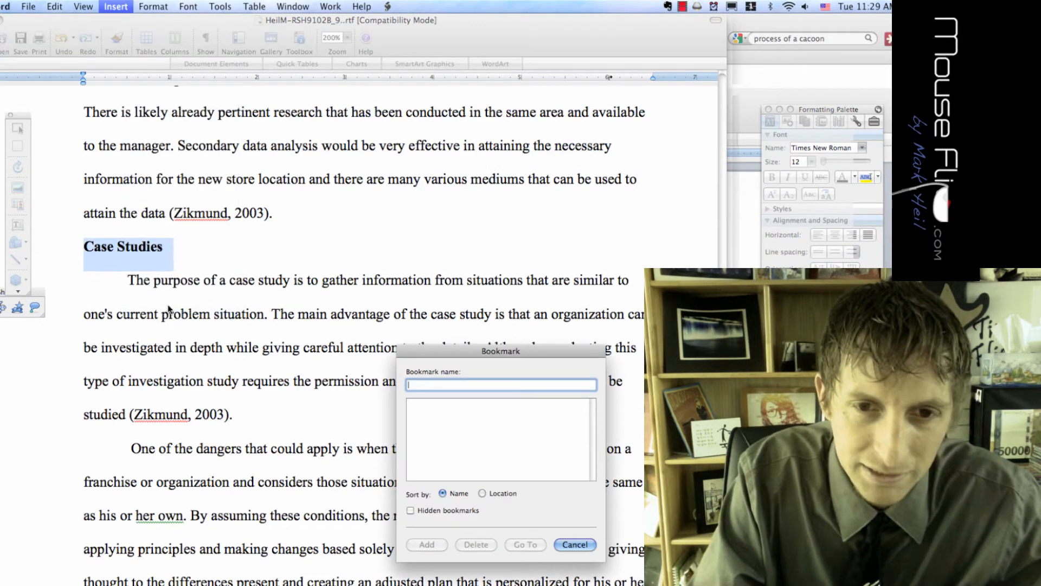
{"action": "type", "text": "casestudies"}
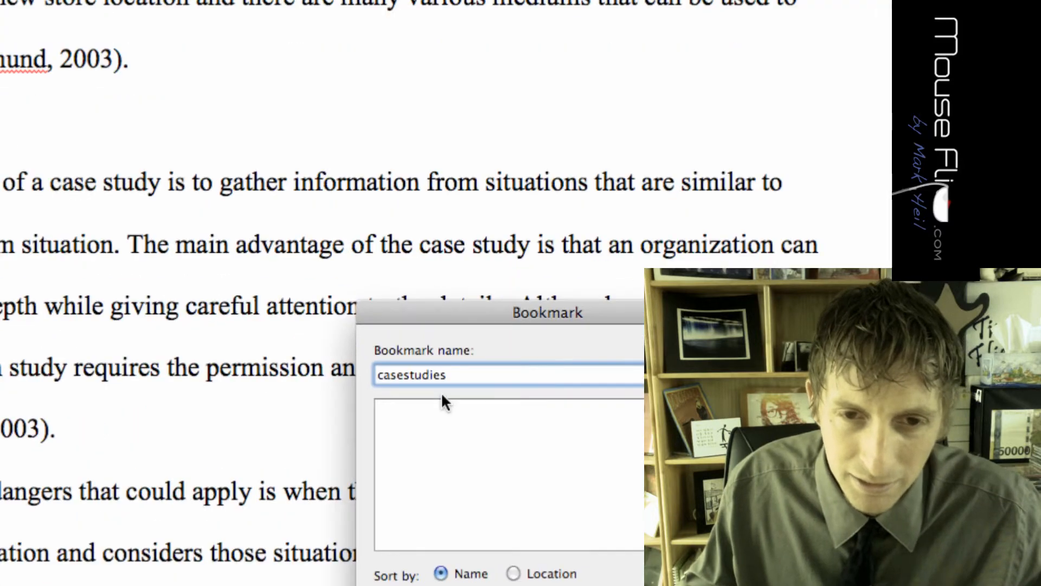
{"action": "left_click", "coordinate": [293, 458]}
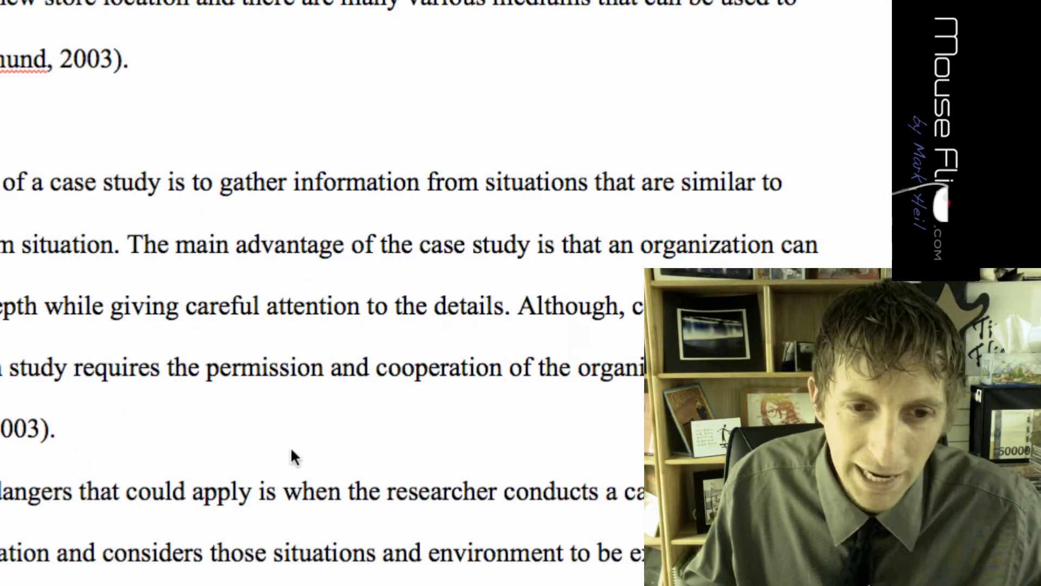
{"action": "scroll", "coordinate": [326, 330], "scroll_direction": "up", "scroll_amount": 20}
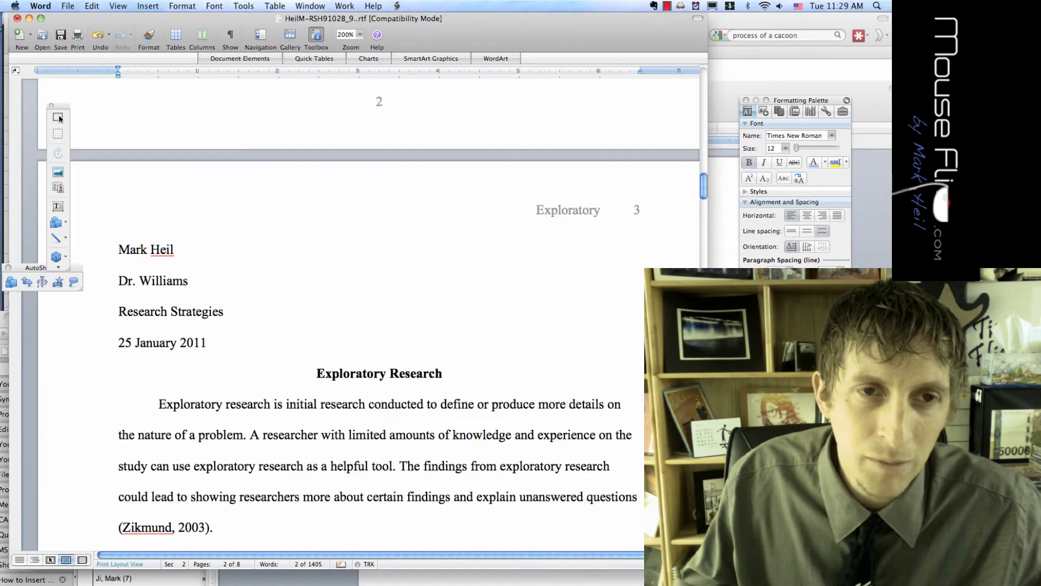
Hyperlink the Case Studies TOC entry to the 'casestudies' bookmark in this document
{"action": "scroll", "coordinate": [60, 118], "scroll_direction": "up", "scroll_amount": 5}
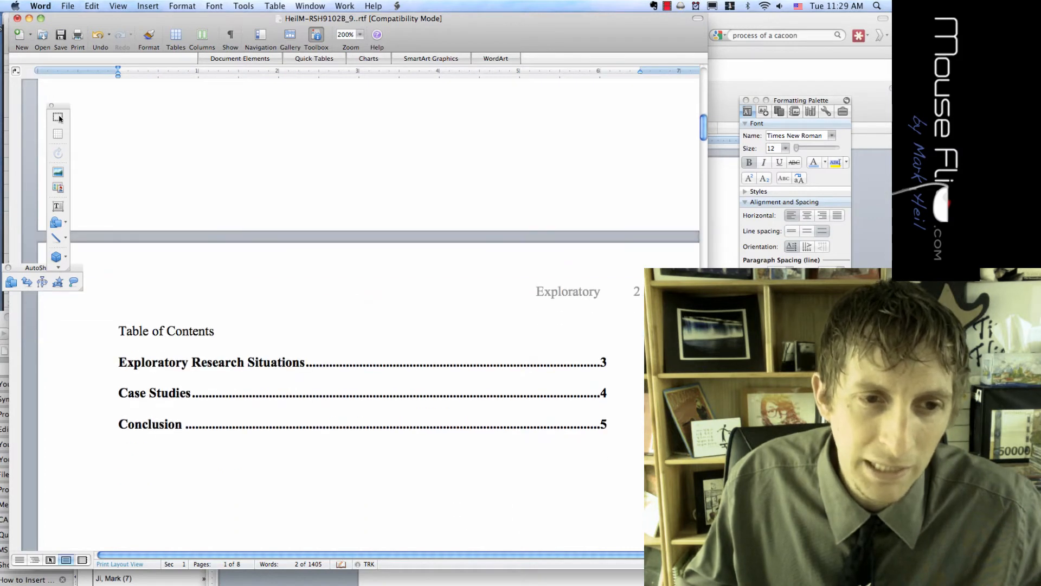
{"action": "key", "text": "alt+shift+Left"}
{"action": "key", "text": "alt+shift+Left"}
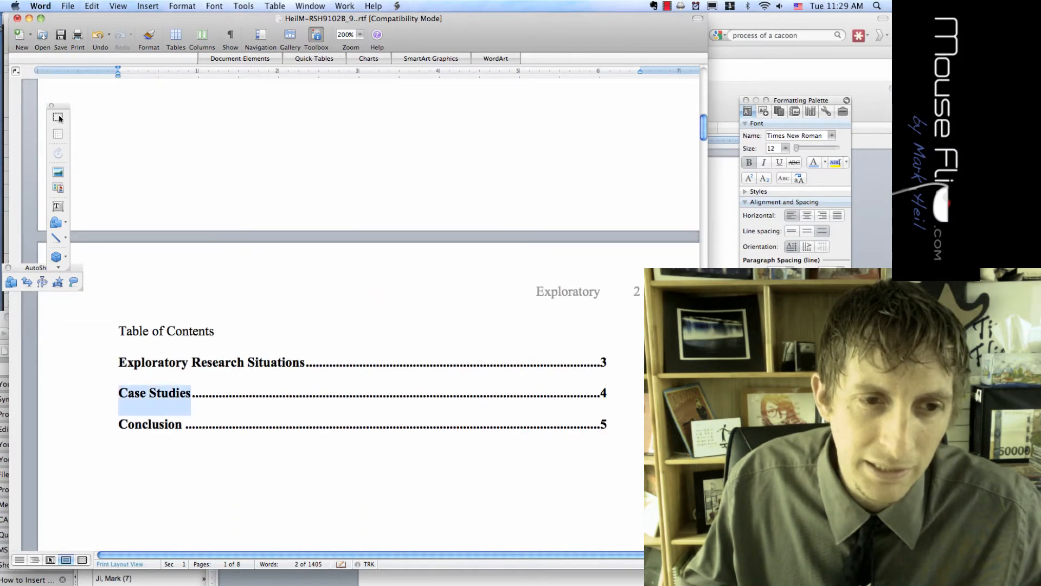
{"action": "left_click", "coordinate": [147, 6]}
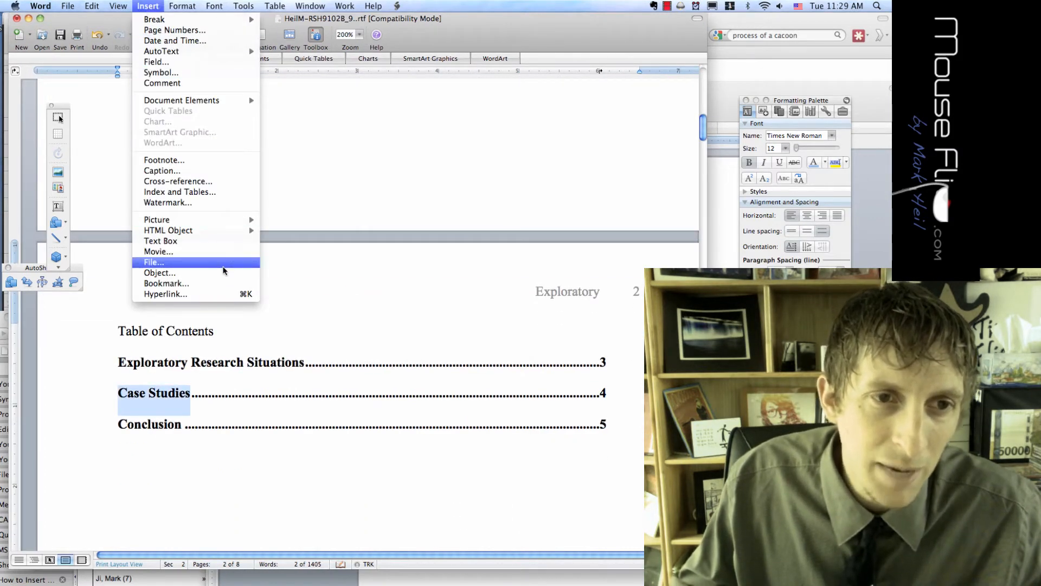
{"action": "left_click", "coordinate": [375, 278]}
{"action": "key", "text": "super+k"}
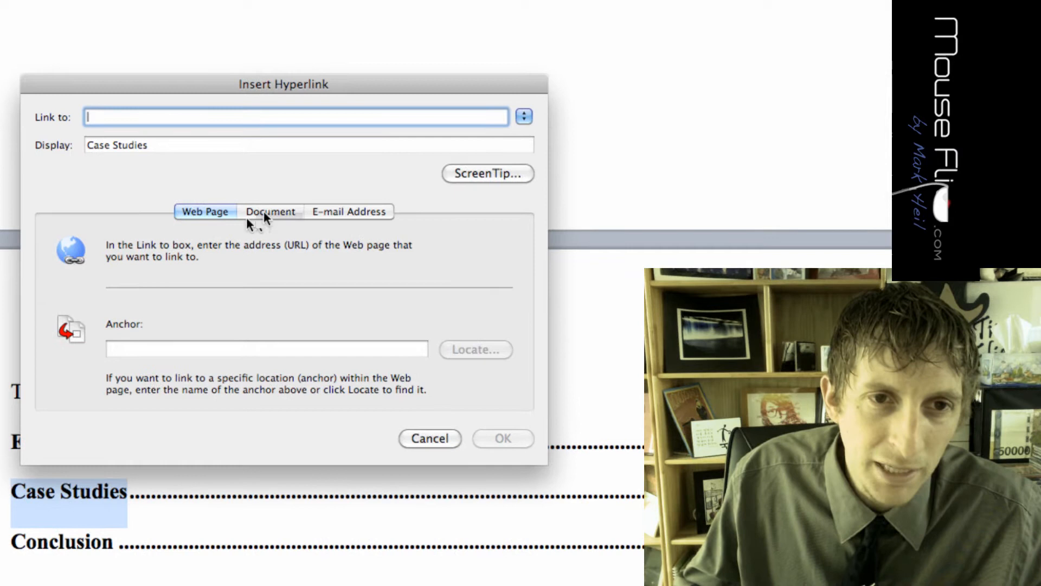
{"action": "left_click", "coordinate": [265, 215]}
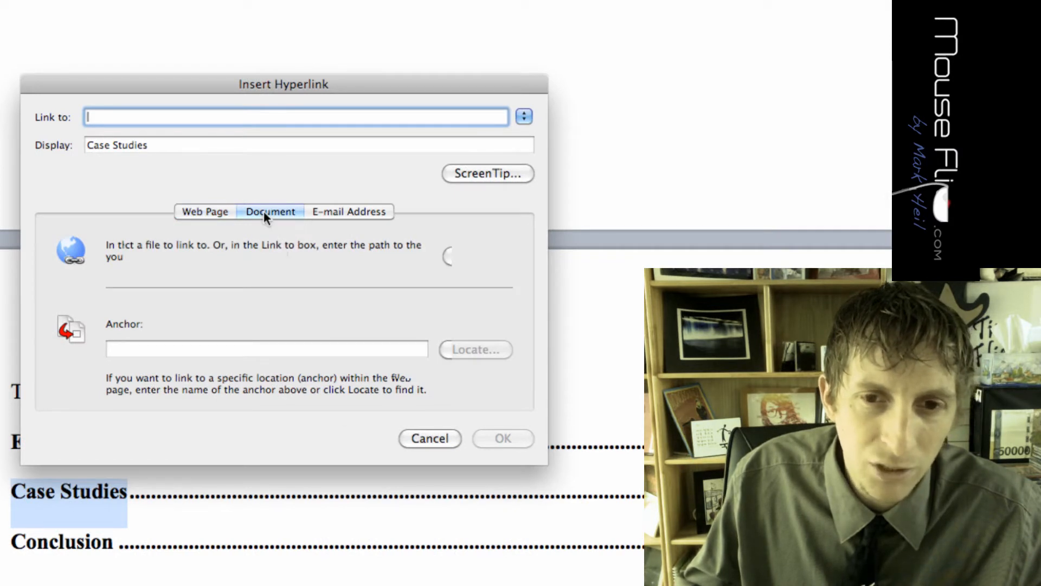
{"action": "left_click", "coordinate": [447, 348]}
{"action": "left_click", "coordinate": [440, 273]}
{"action": "double_click", "coordinate": [441, 273]}
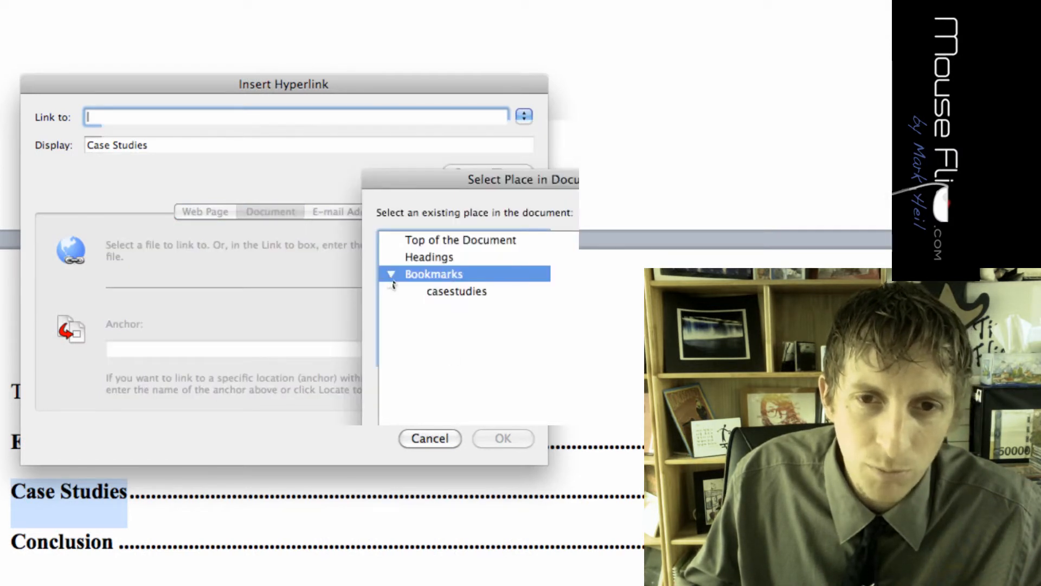
{"action": "left_click", "coordinate": [431, 293]}
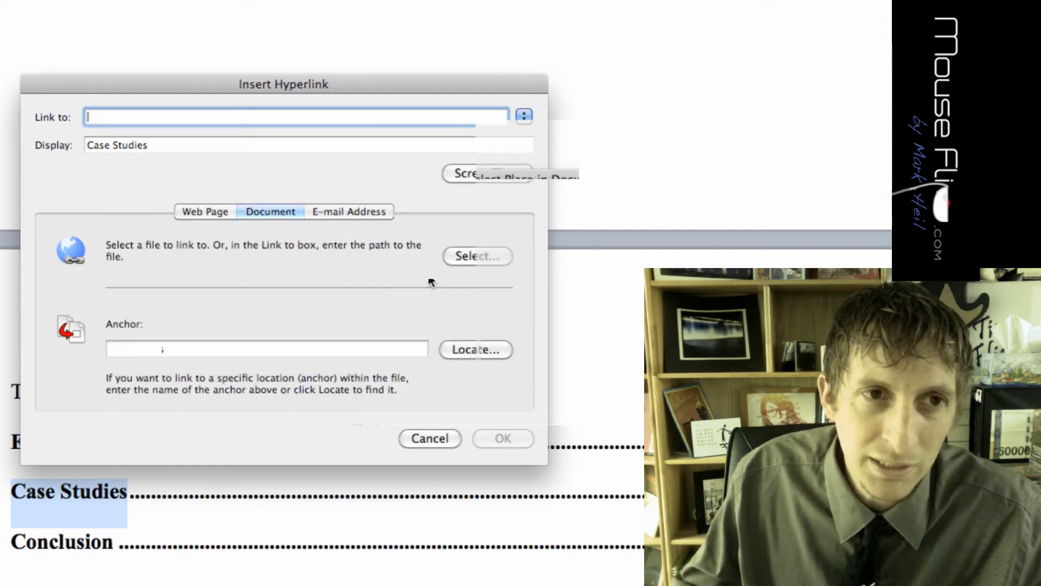
{"action": "left_click", "coordinate": [518, 440]}
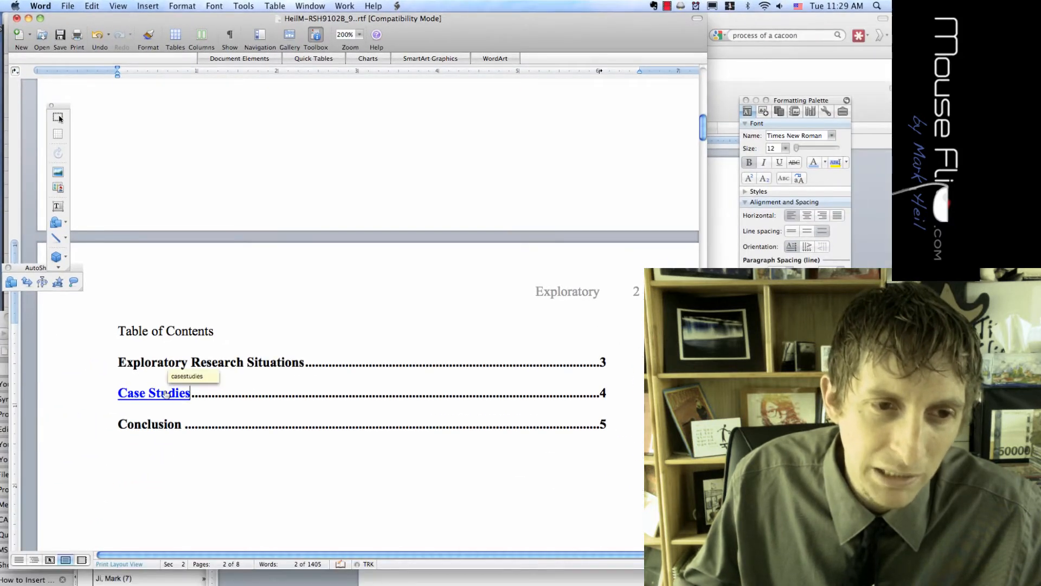
Follow the Case Studies link to confirm it jumps to the heading
{"action": "right_click", "coordinate": [165, 395]}
{"action": "left_click", "coordinate": [156, 396]}
{"action": "left_click", "coordinate": [157, 395]}
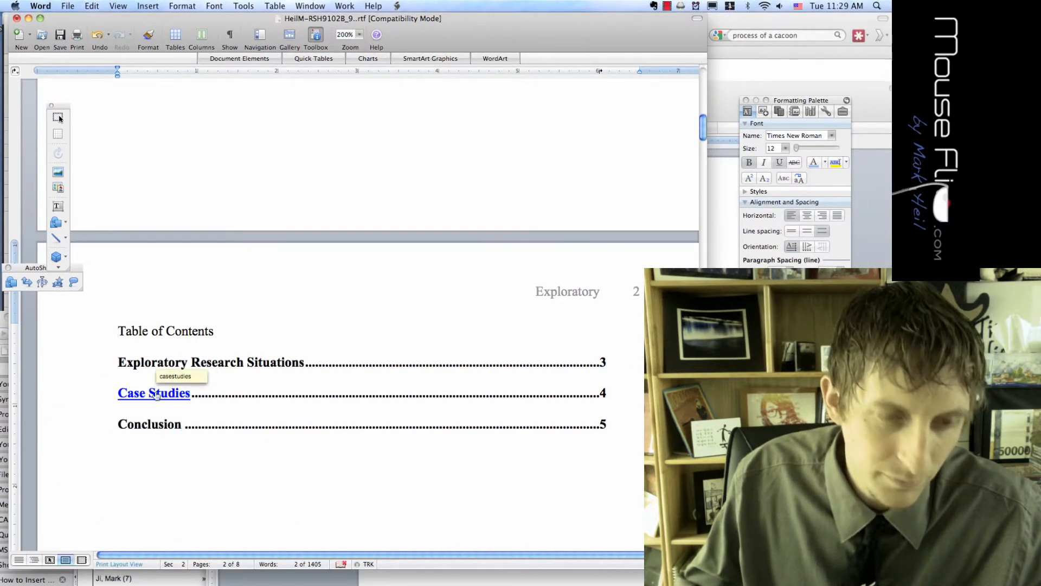
{"action": "left_click", "coordinate": [156, 392]}
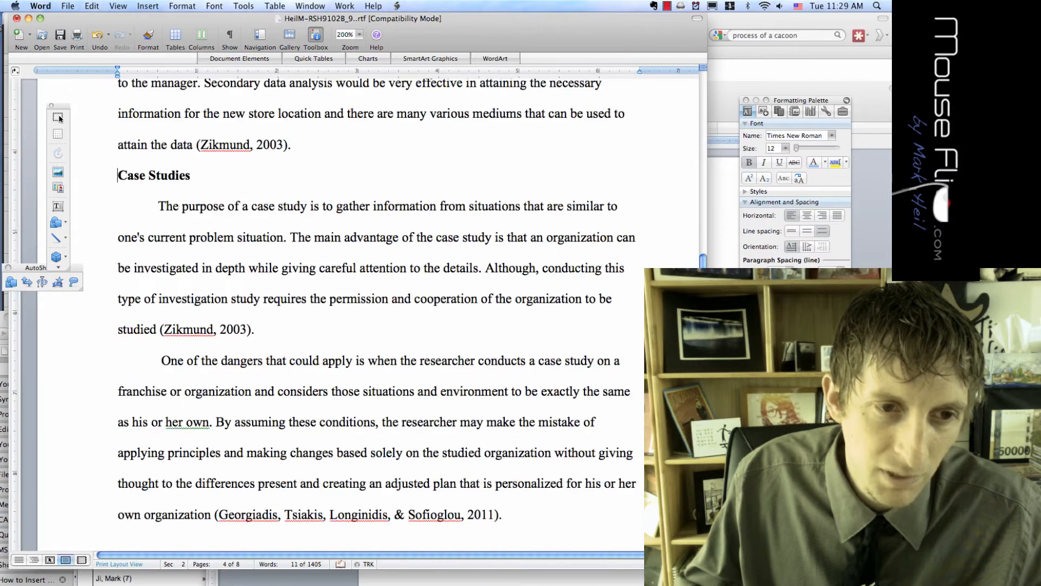
Make the Table of Contents title bold and centred, and unbold its three entries
{"action": "scroll", "coordinate": [347, 314], "scroll_direction": "up", "scroll_amount": 20}
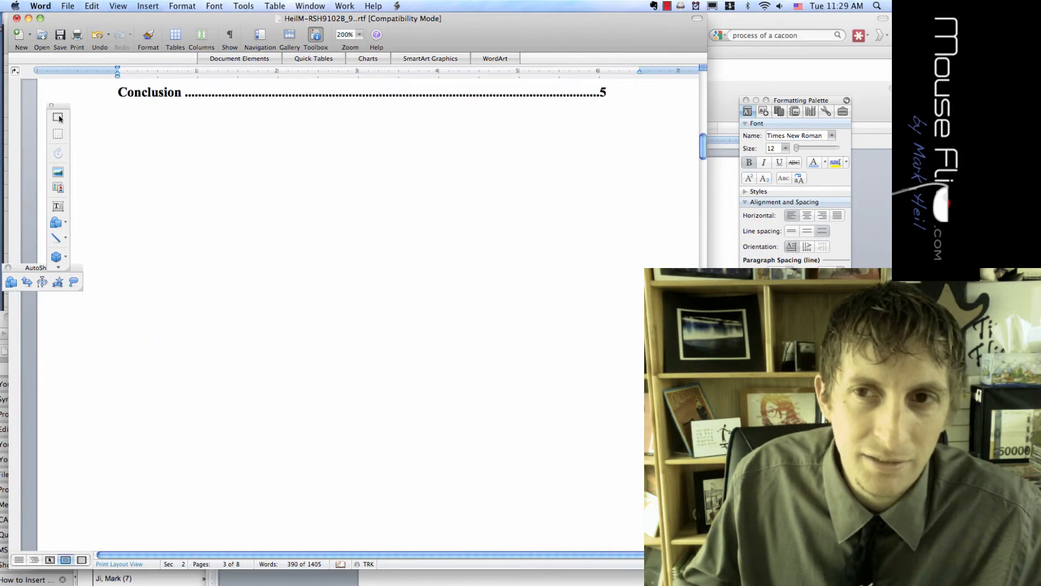
{"action": "scroll", "coordinate": [60, 118], "scroll_direction": "down", "scroll_amount": 2}
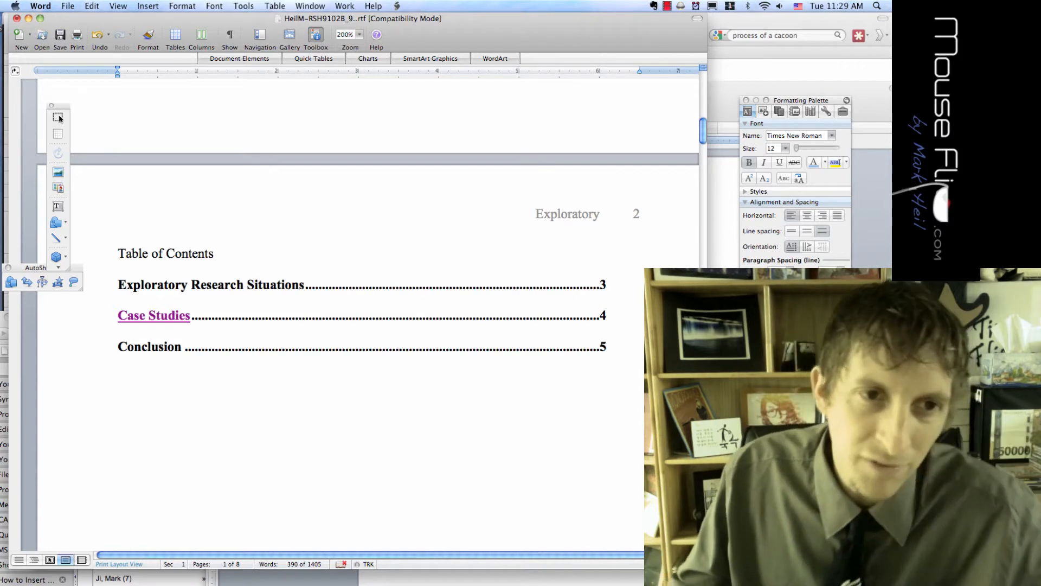
{"action": "left_click", "coordinate": [116, 250]}
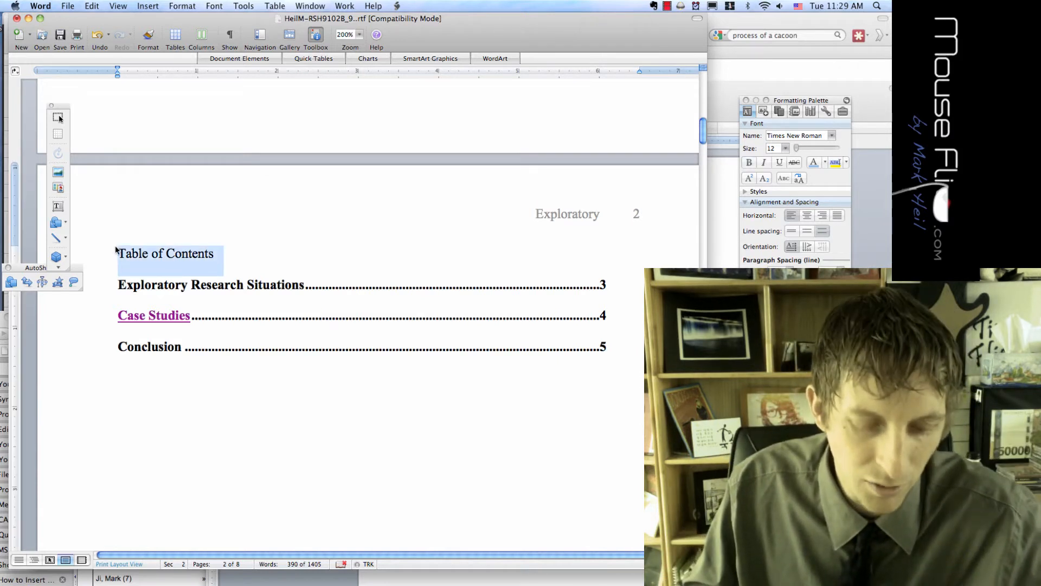
{"action": "key", "text": "super+b"}
{"action": "key", "text": "super+e"}
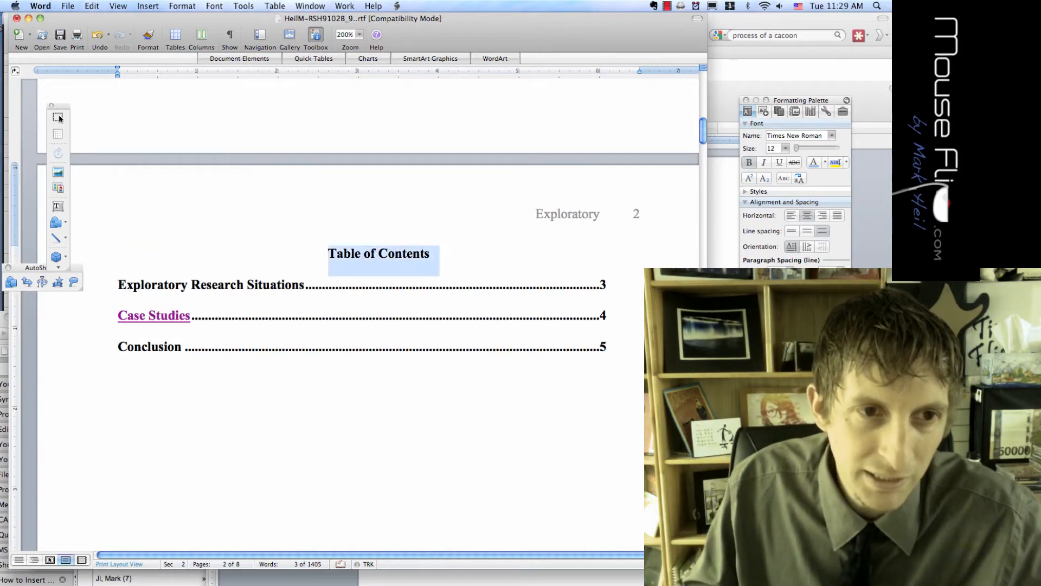
{"action": "key", "text": "Down"}
{"action": "key", "text": "shift+Down"}
{"action": "key", "text": "shift+Down"}
{"action": "key", "text": "shift+Down"}
{"action": "key", "text": "super+b"}
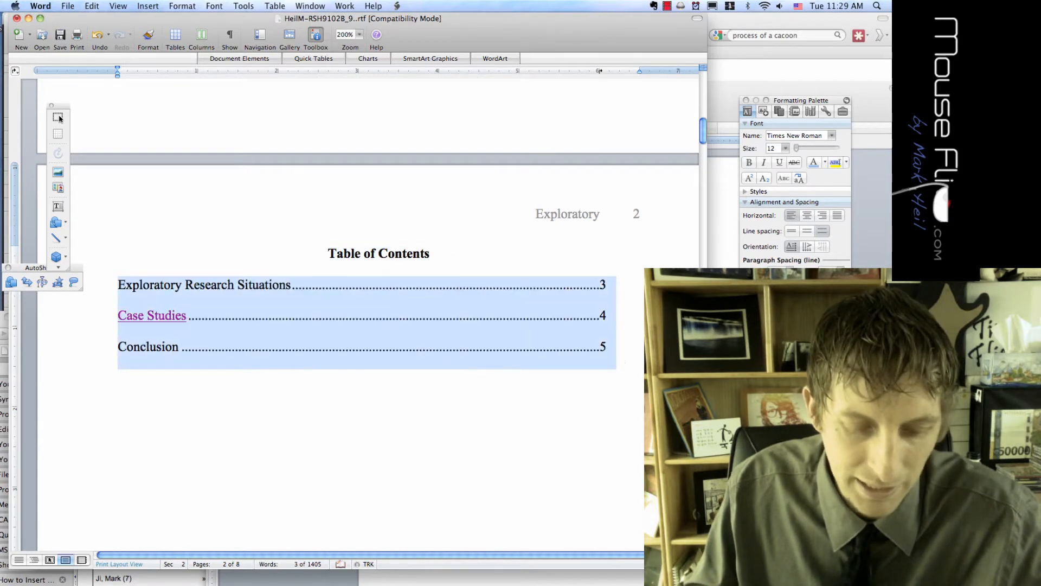
Change the TOC page numbers to 4, 5 and 6 for the three entries
{"action": "key", "text": "Left"}
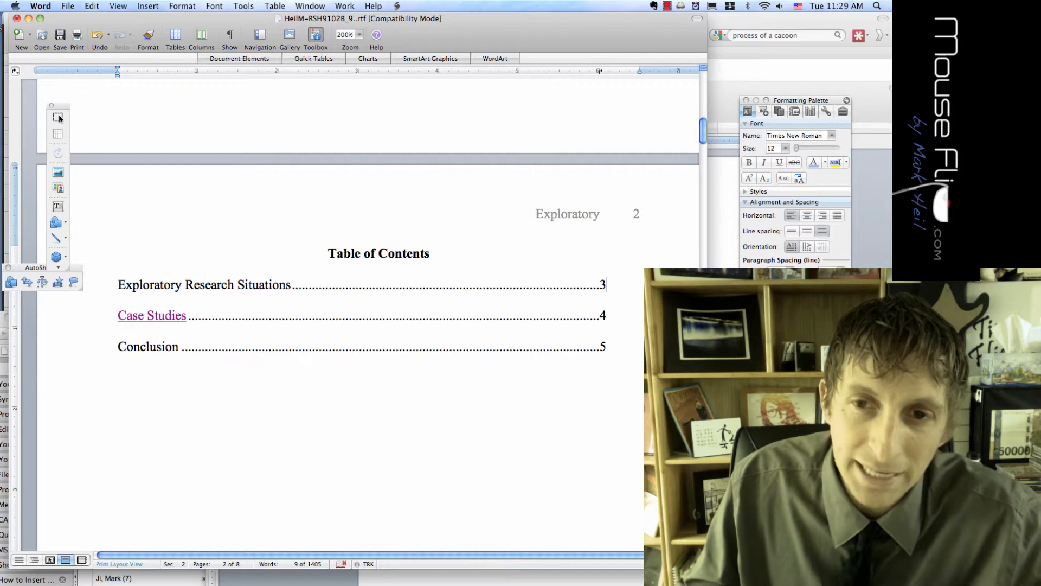
{"action": "key", "text": "End"}
{"action": "key", "text": "BackSpace"}
{"action": "type", "text": "4"}
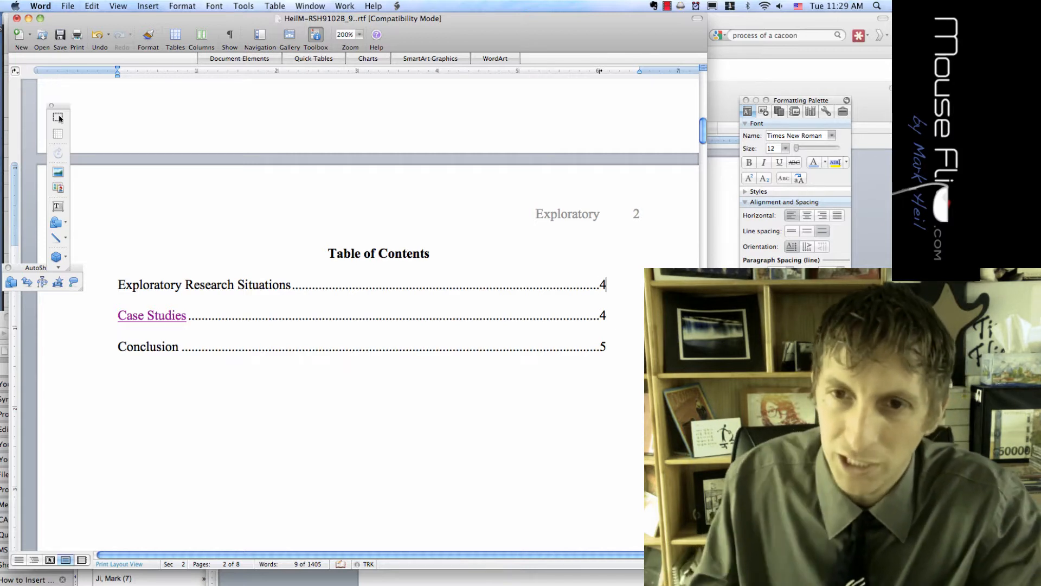
{"action": "key", "text": "BackSpace"}
{"action": "type", "text": "5"}
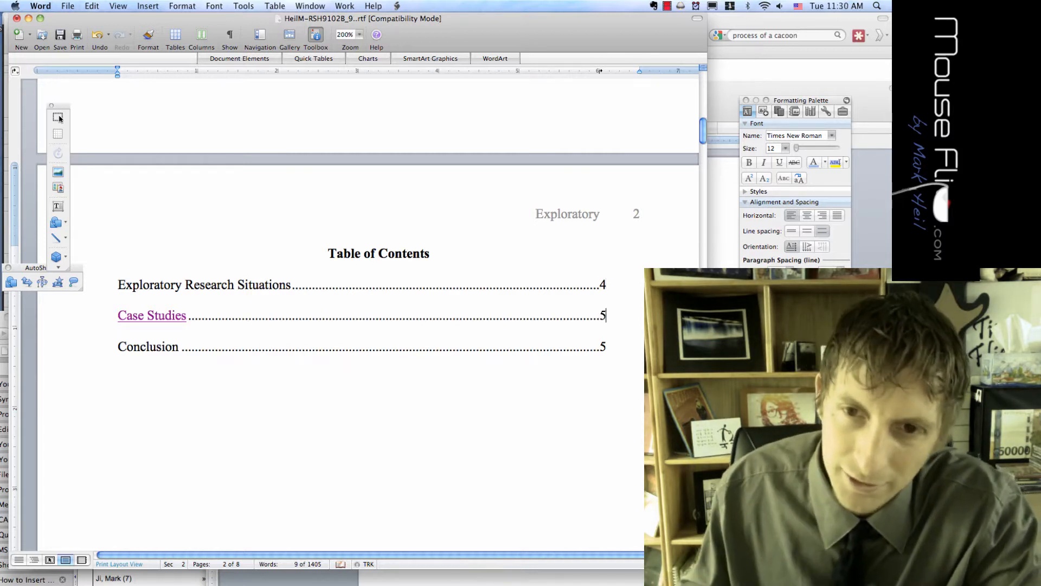
{"action": "key", "text": "BackSpace"}
{"action": "type", "text": "6"}
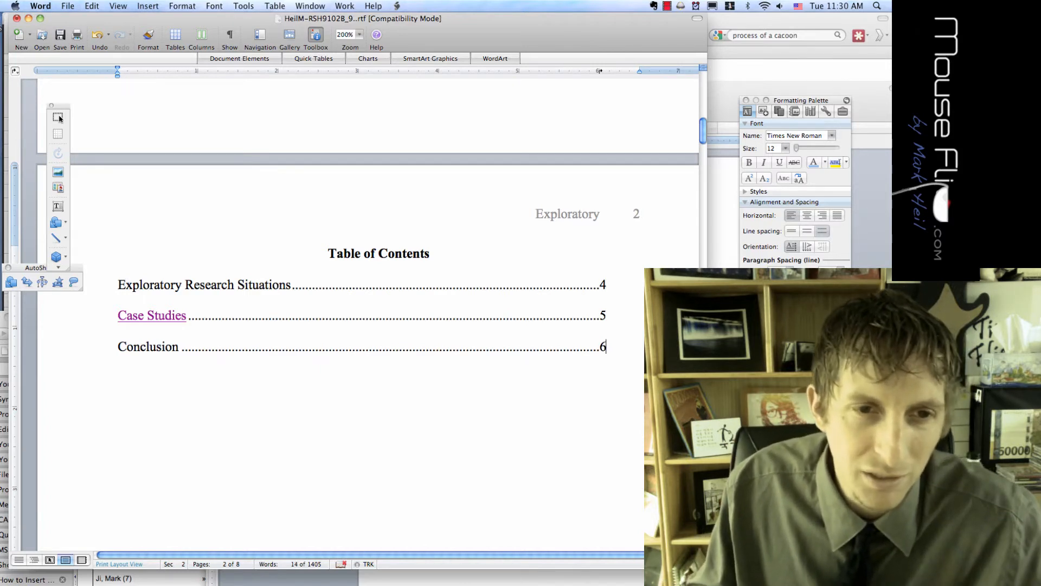
{"action": "scroll", "coordinate": [60, 118], "scroll_direction": "down", "scroll_amount": 2}
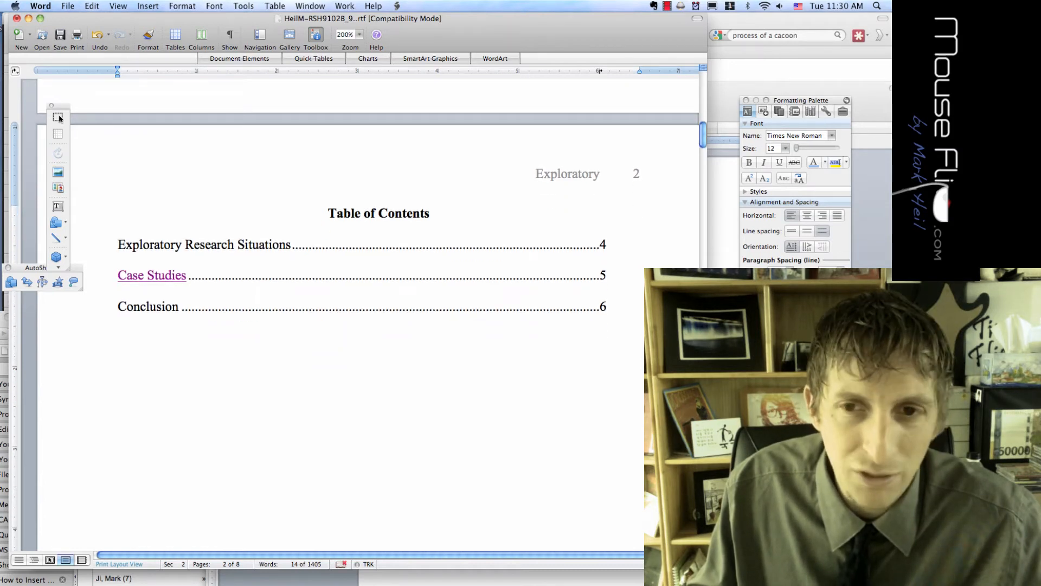
Insert a page break after the Table of Contents and head the new page 'Outline'
{"action": "left_click", "coordinate": [155, 6]}
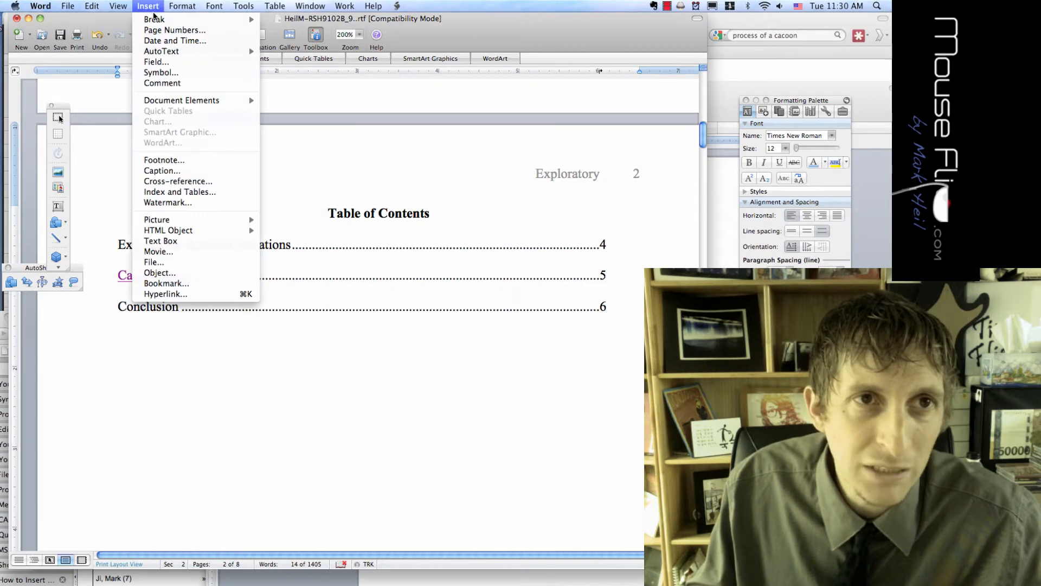
{"action": "mouse_move", "coordinate": [156, 19]}
{"action": "left_click", "coordinate": [293, 21]}
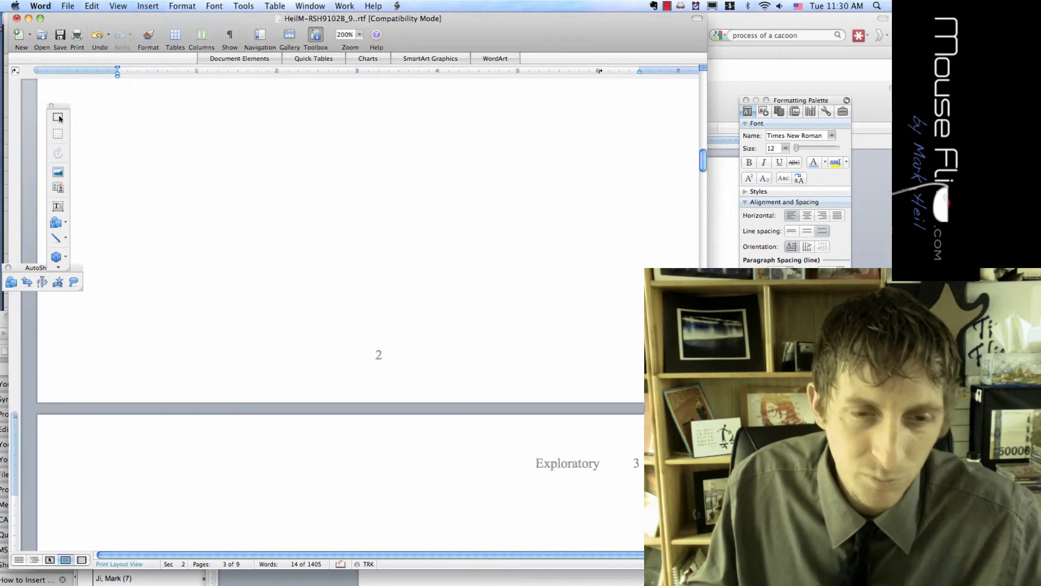
{"action": "scroll", "coordinate": [60, 118], "scroll_direction": "down", "scroll_amount": 10}
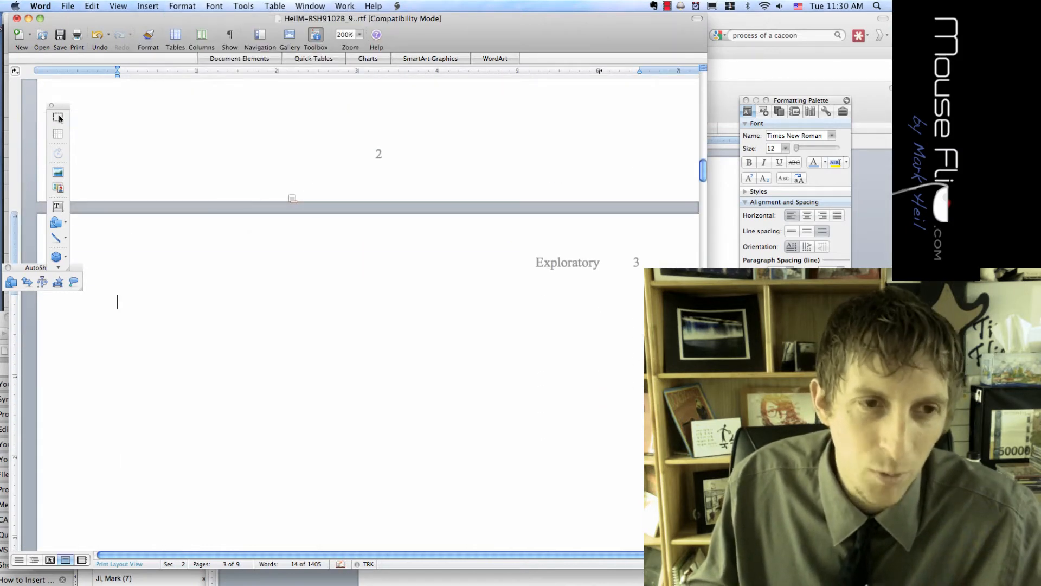
{"action": "type", "text": "Outline"}
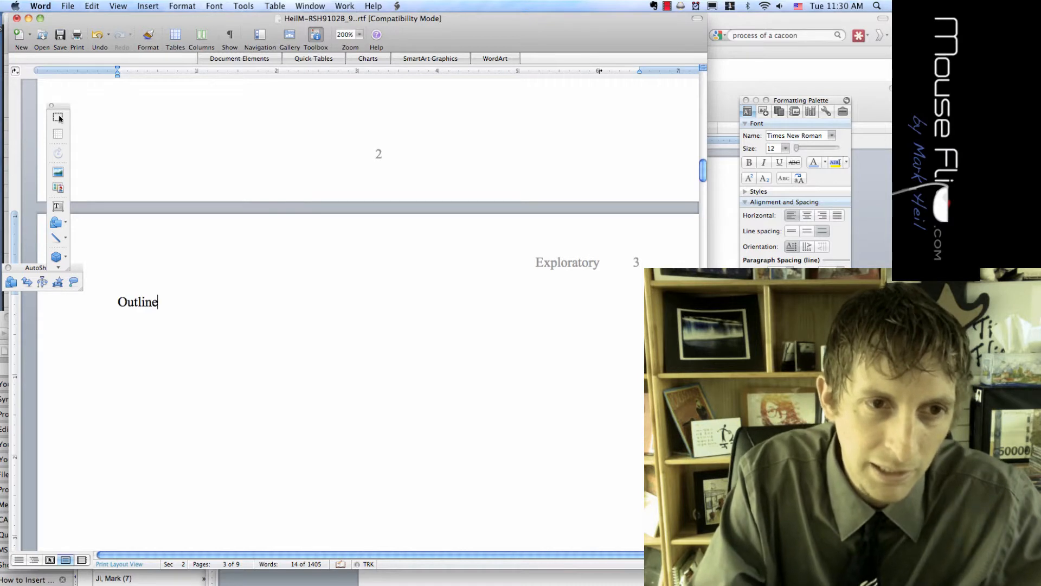
{"action": "key", "text": "Return"}
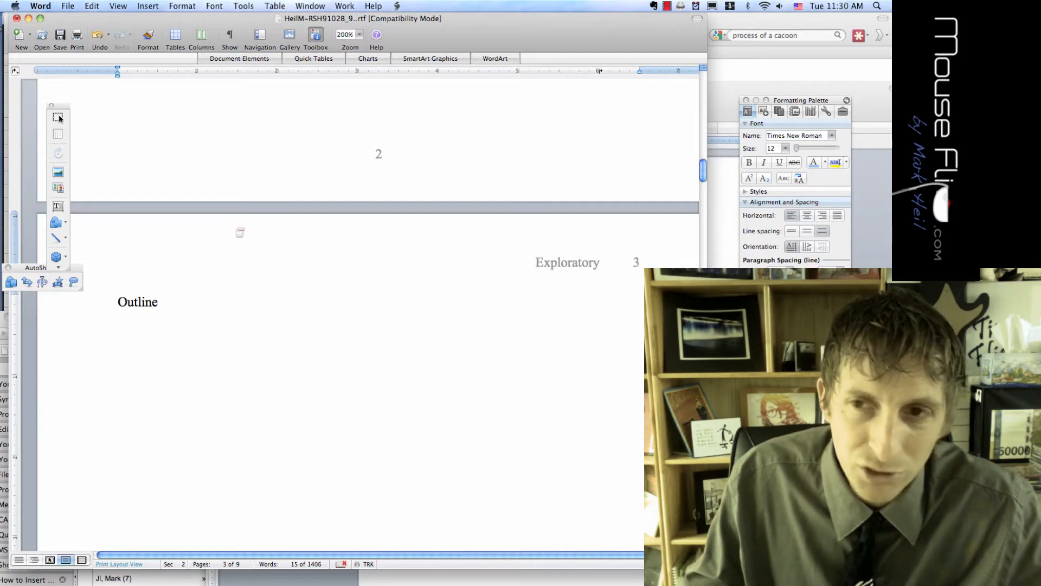
{"action": "left_click", "coordinate": [183, 6]}
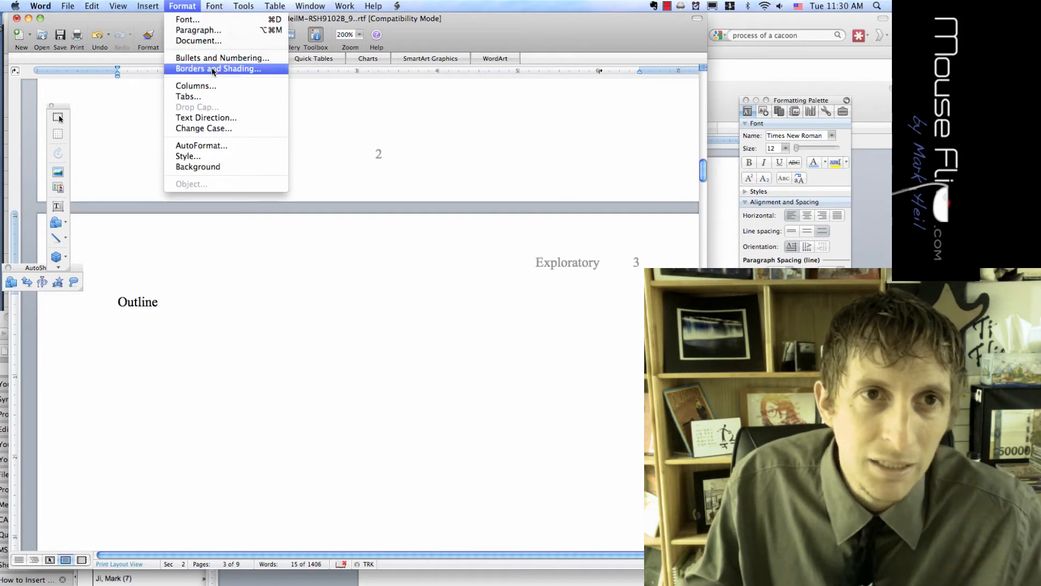
Apply I., II., III. Roman-numeral numbering to the line under Outline
{"action": "left_click", "coordinate": [214, 58]}
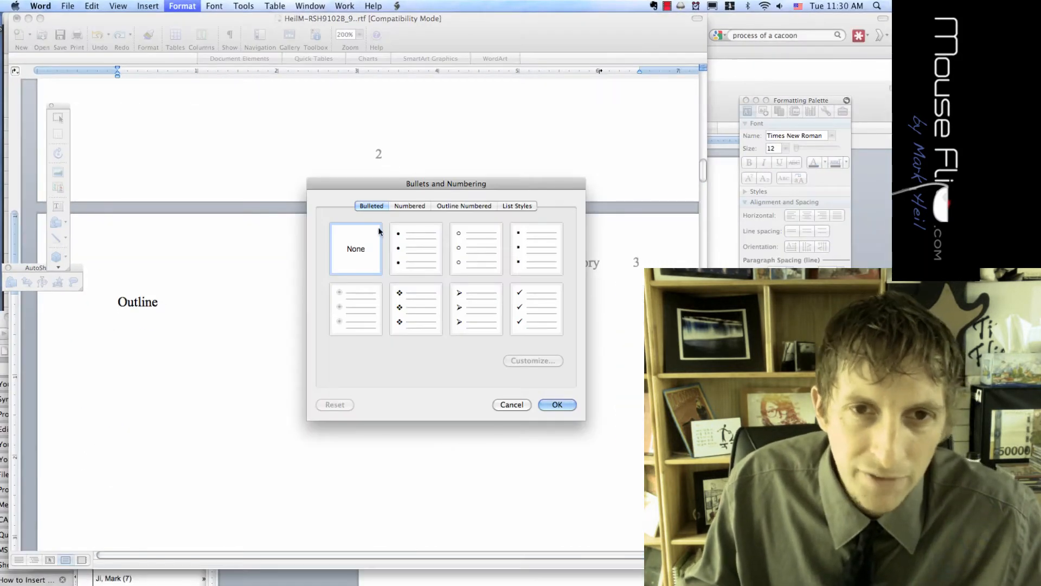
{"action": "left_click", "coordinate": [405, 206]}
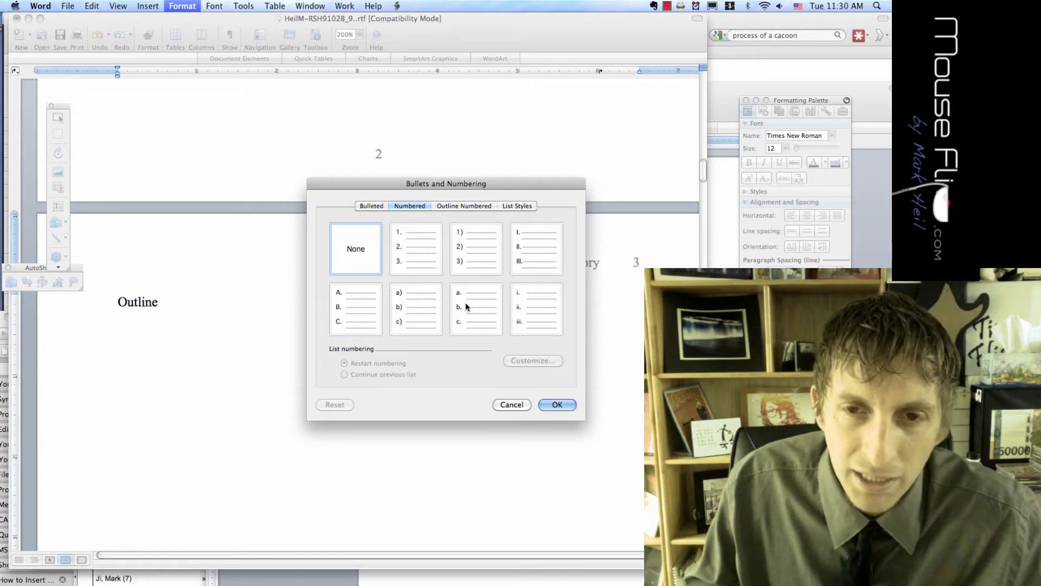
{"action": "left_click", "coordinate": [517, 262]}
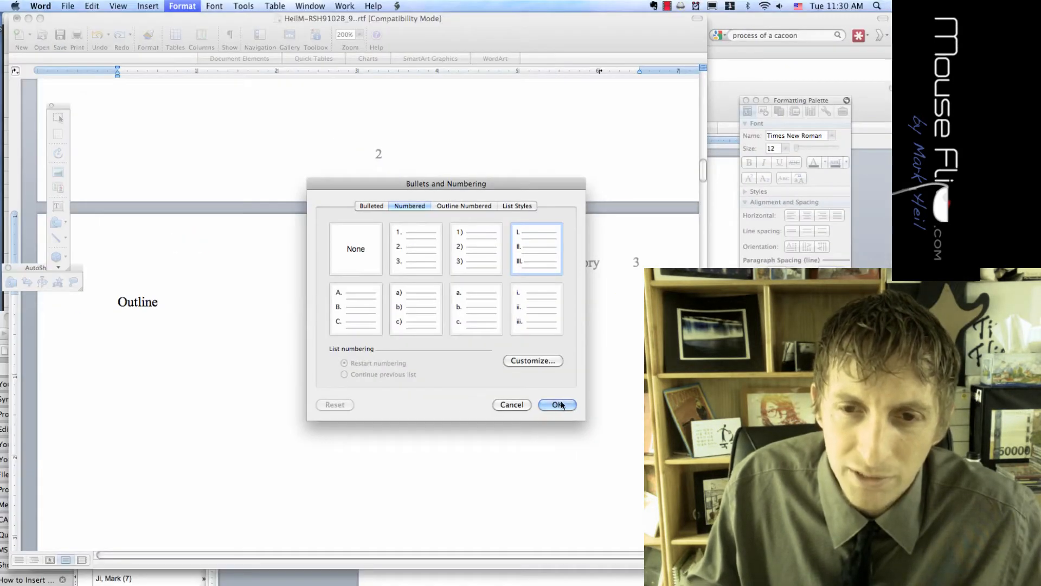
{"action": "left_click", "coordinate": [558, 404]}
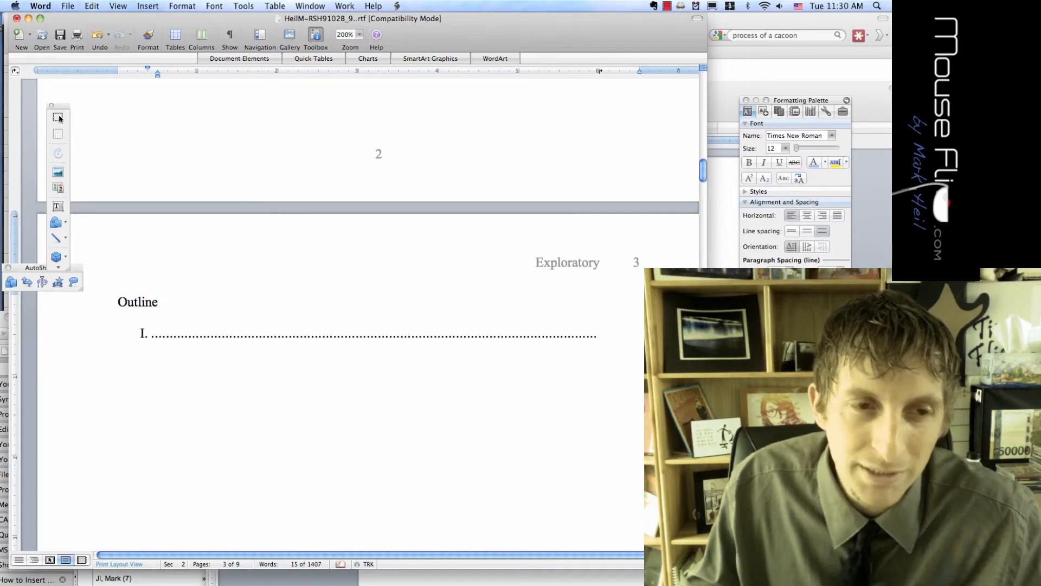
Clear the 6" dotted tab stop from the first outline line
{"action": "double_click", "coordinate": [157, 302]}
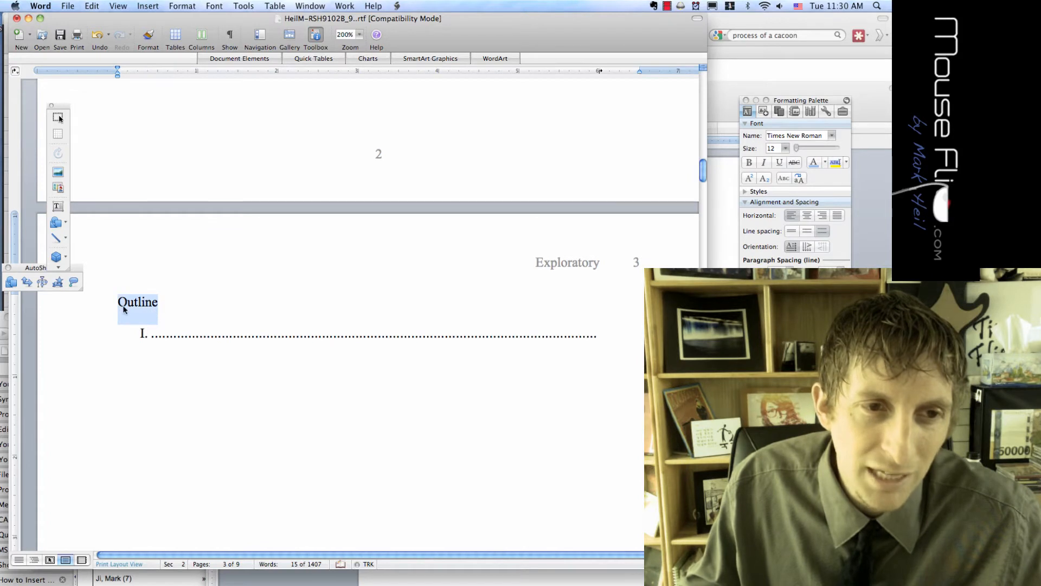
{"action": "key", "text": "End"}
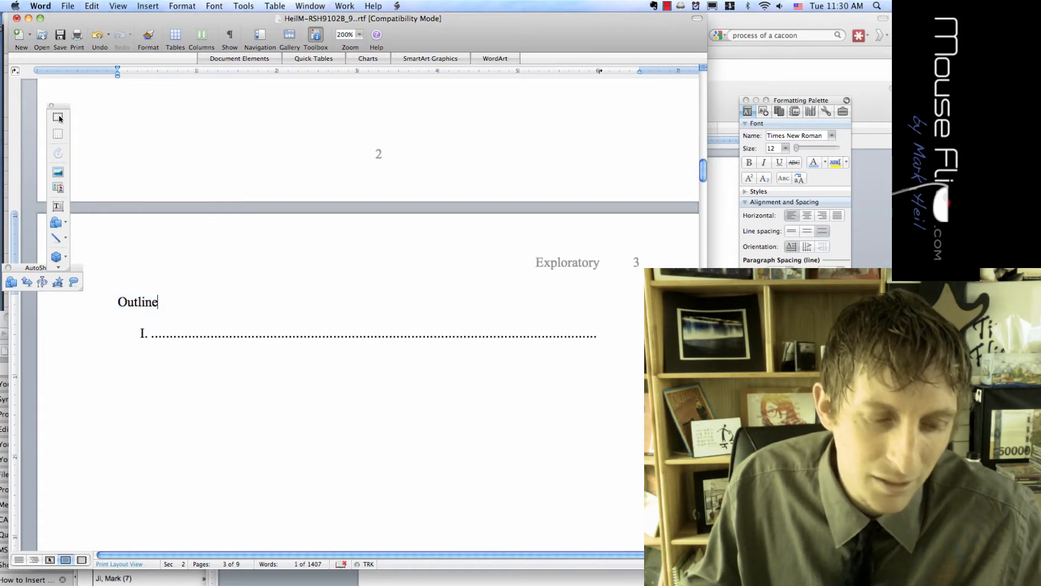
{"action": "key", "text": "Tab"}
{"action": "key", "text": "super+z"}
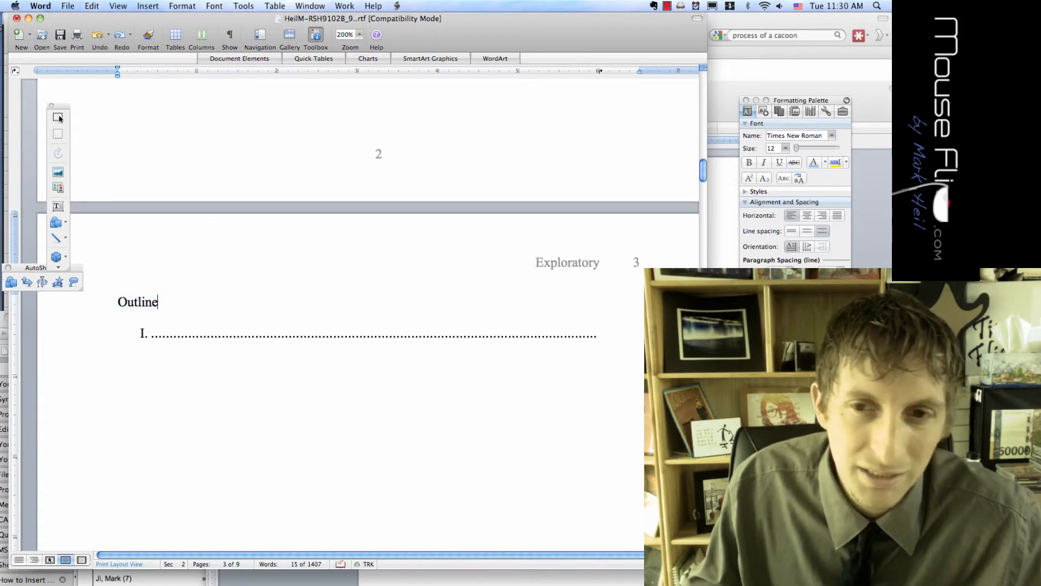
{"action": "key", "text": "super+z"}
{"action": "key", "text": "super+z"}
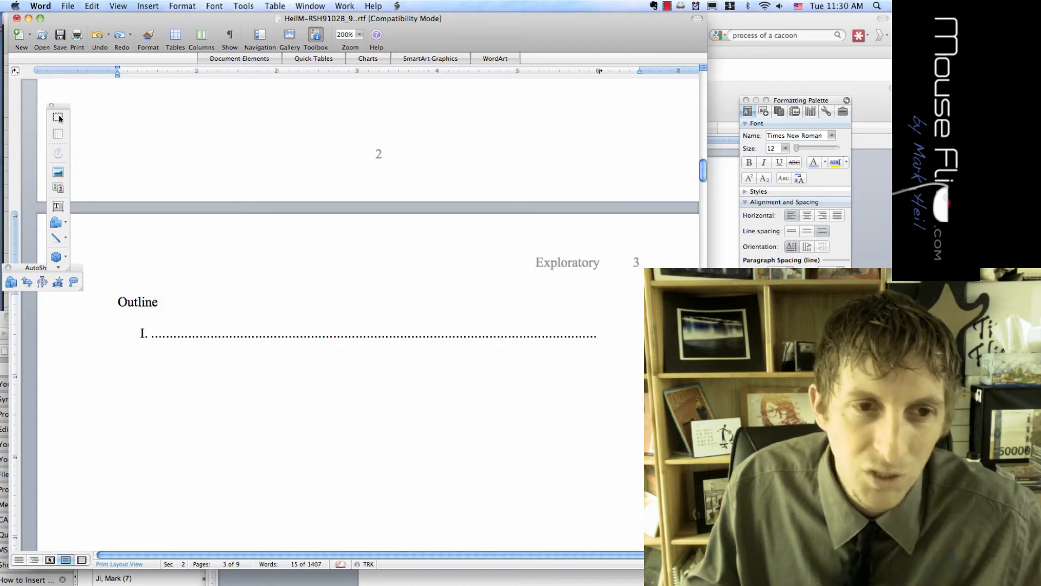
{"action": "left_click", "coordinate": [182, 6]}
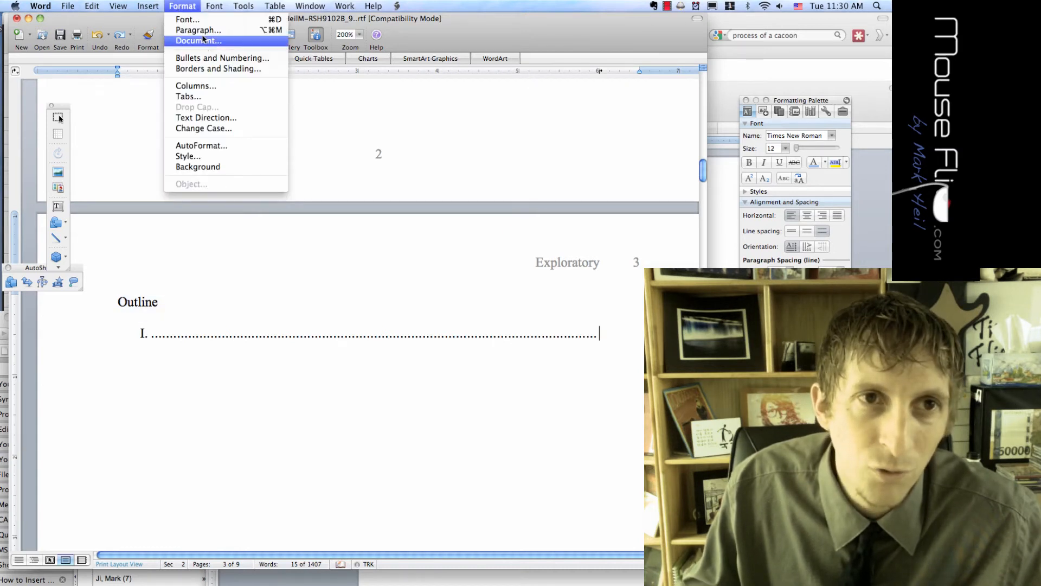
{"action": "left_click", "coordinate": [191, 97]}
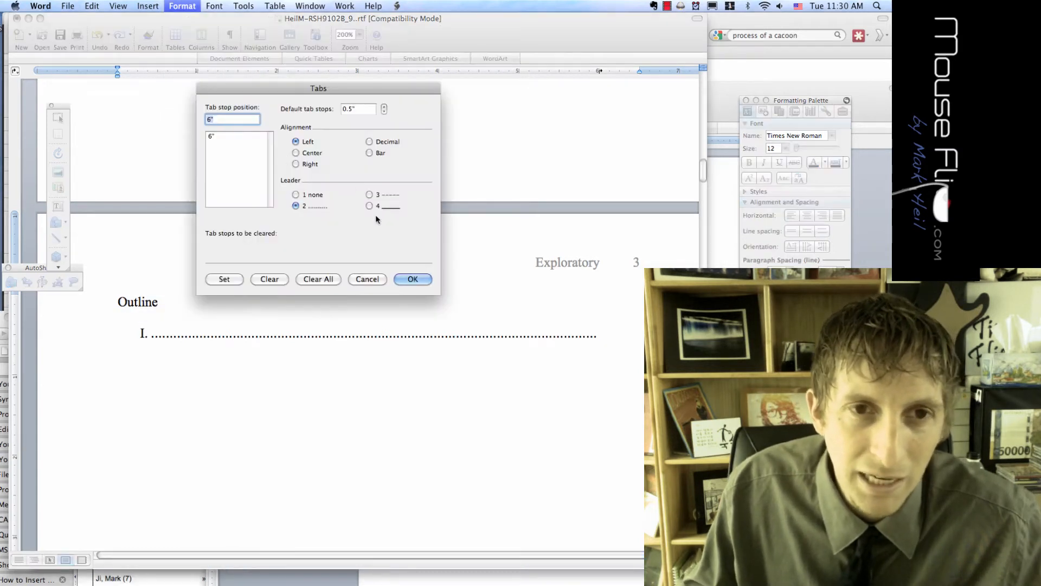
{"action": "left_click", "coordinate": [282, 280]}
{"action": "left_click", "coordinate": [424, 279]}
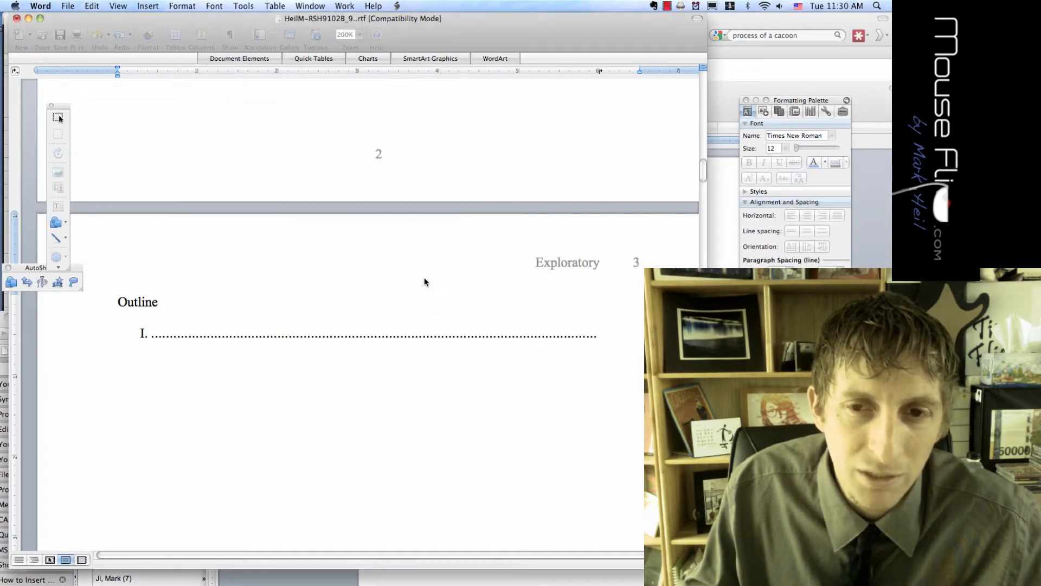
Enter 'Introduction' as outline item I. and start item II
{"action": "scroll", "coordinate": [60, 118], "scroll_direction": "up", "scroll_amount": 10}
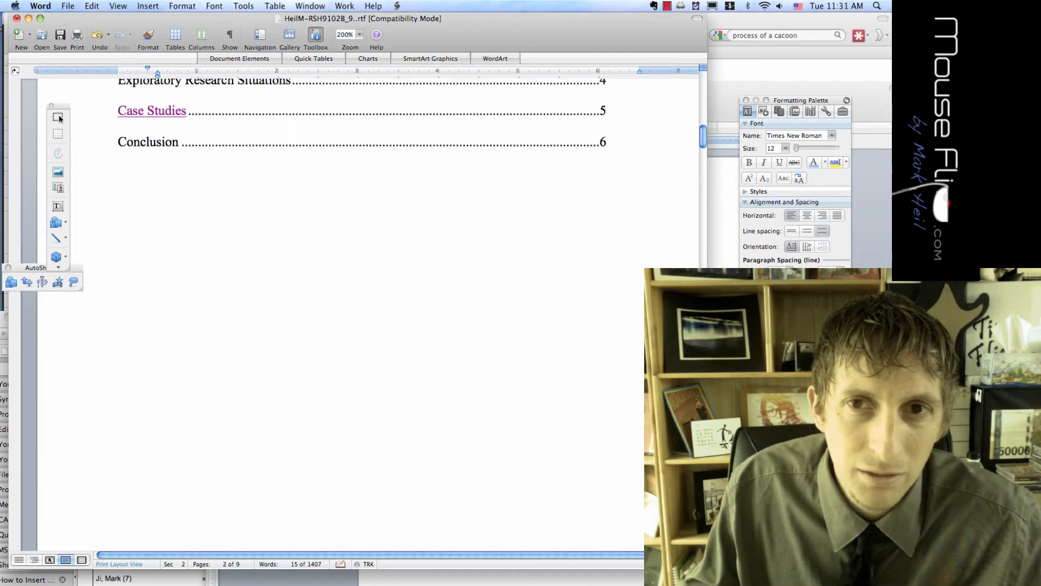
{"action": "scroll", "coordinate": [60, 118], "scroll_direction": "up", "scroll_amount": 2}
{"action": "scroll", "coordinate": [60, 119], "scroll_direction": "down", "scroll_amount": 8}
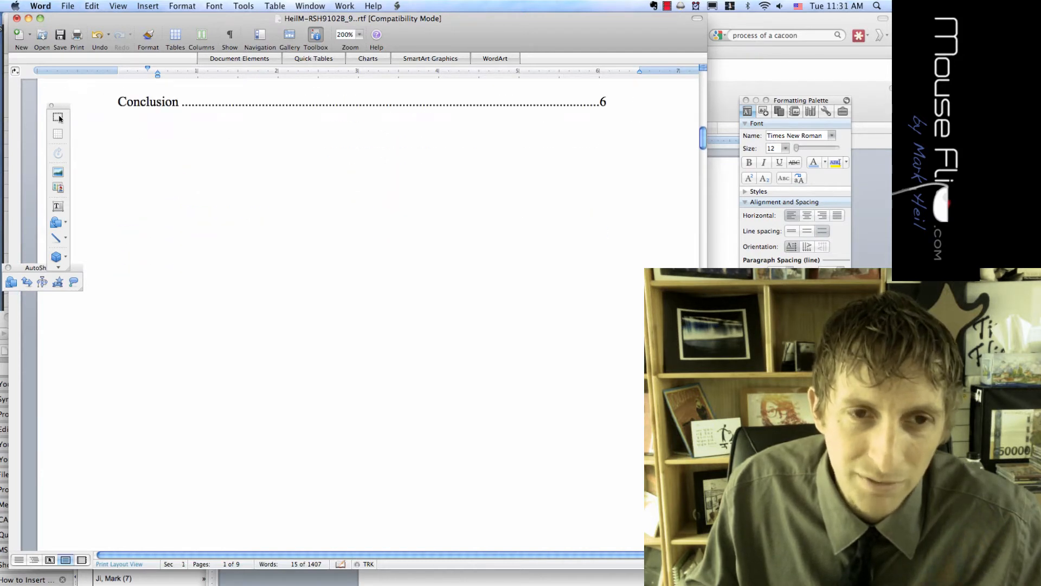
{"action": "scroll", "coordinate": [59, 119], "scroll_direction": "down", "scroll_amount": 8}
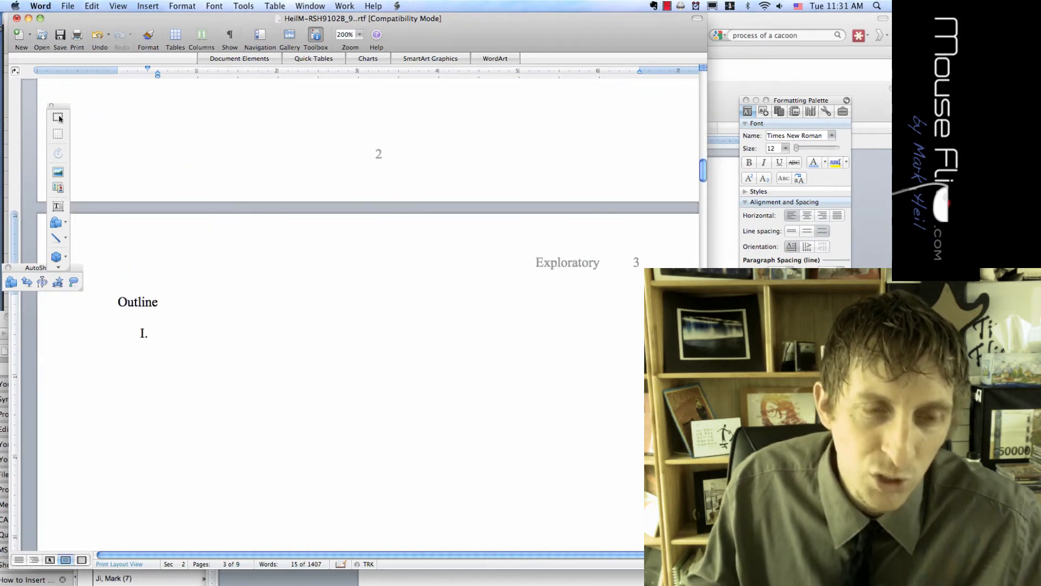
{"action": "type", "text": "Int"}
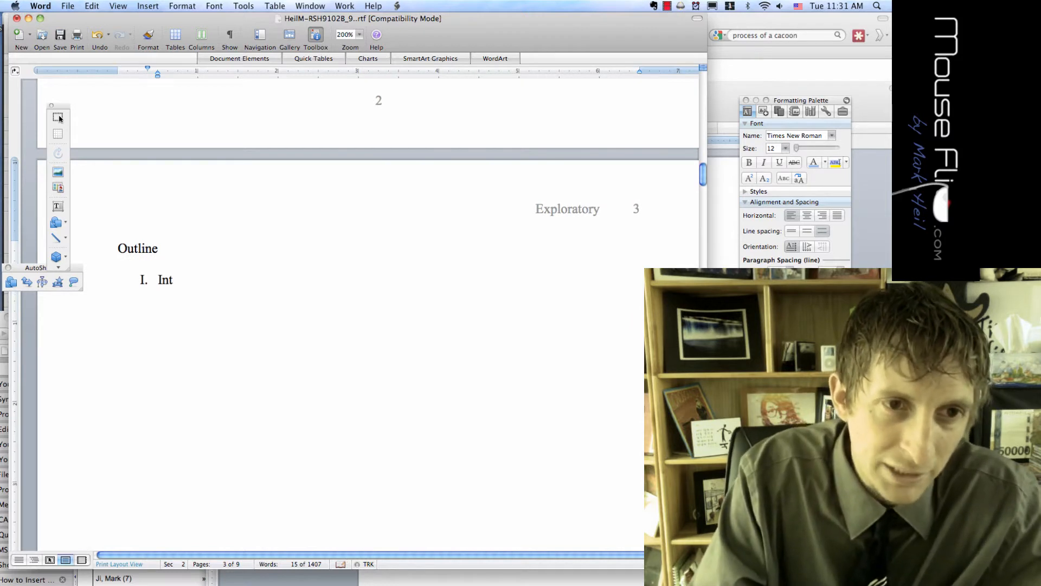
{"action": "type", "text": "roduction"}
{"action": "key", "text": "Return"}
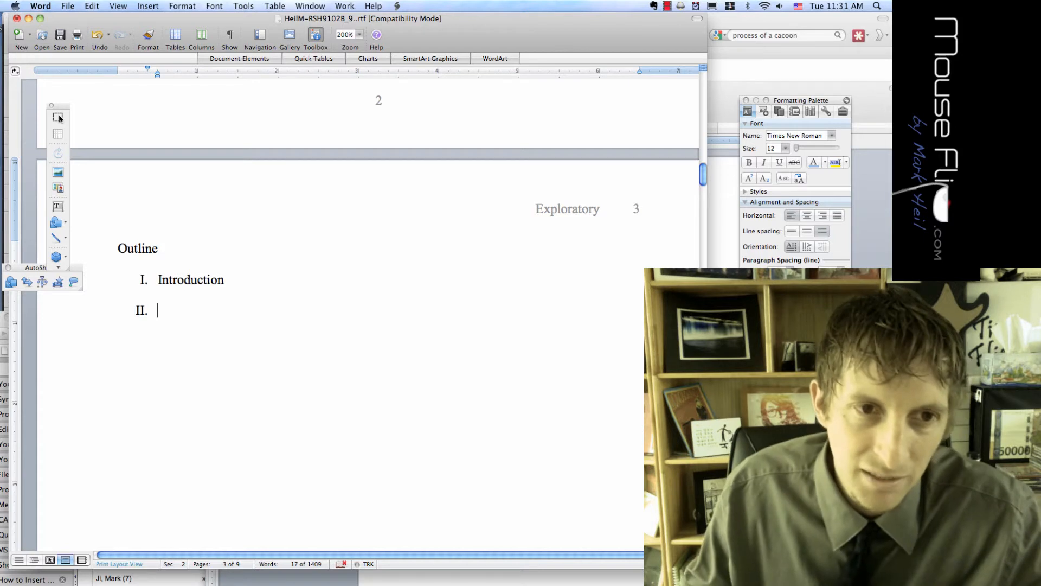
Name item II. 'Research Methods' and demote the next line to a lettered sub-item
{"action": "scroll", "coordinate": [60, 118], "scroll_direction": "up", "scroll_amount": 5}
{"action": "scroll", "coordinate": [60, 118], "scroll_direction": "up", "scroll_amount": 10}
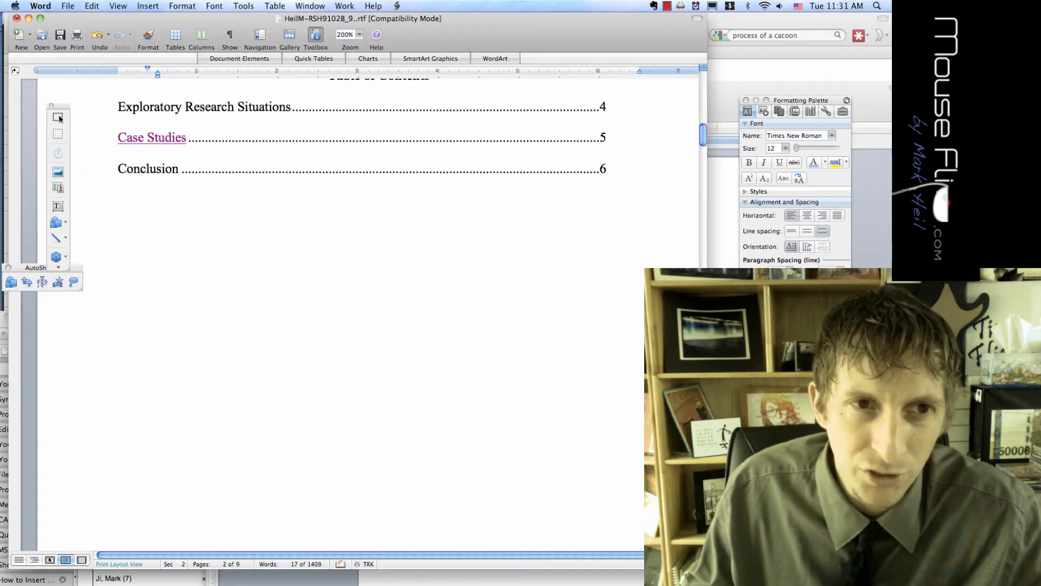
{"action": "scroll", "coordinate": [59, 118], "scroll_direction": "down", "scroll_amount": 5}
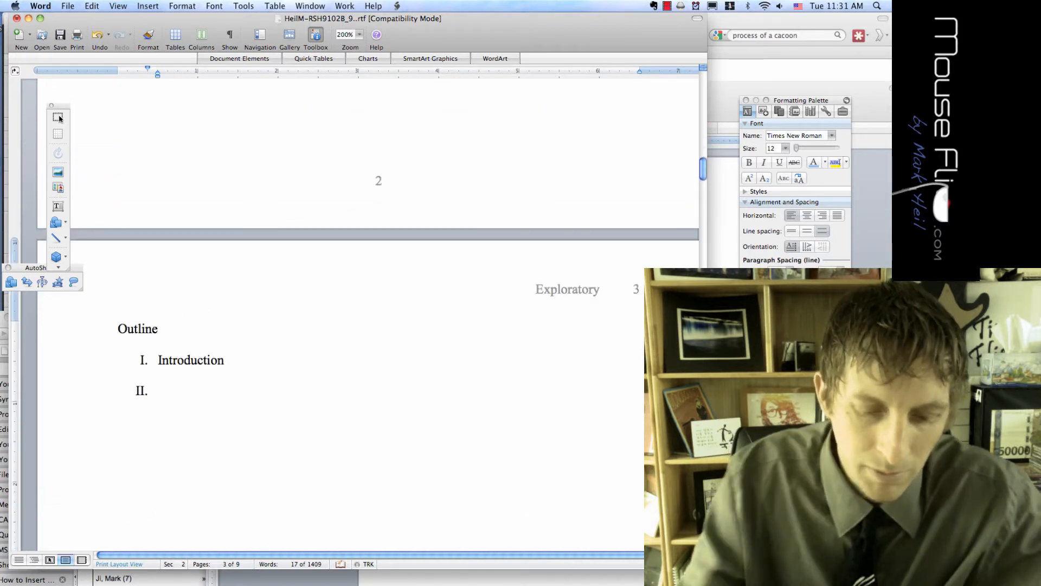
{"action": "type", "text": "Research STr"}
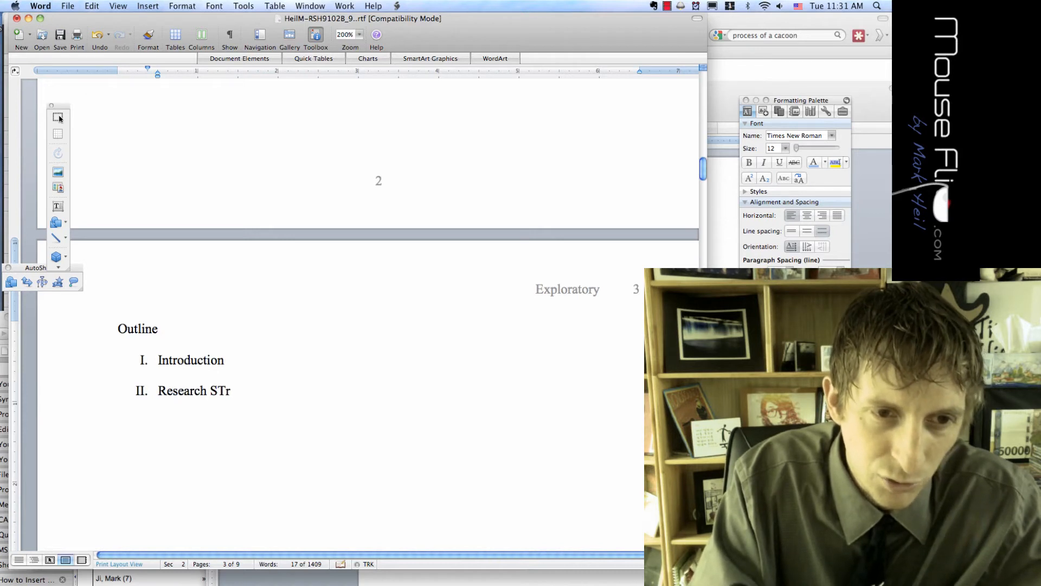
{"action": "key", "text": "BackSpace"}
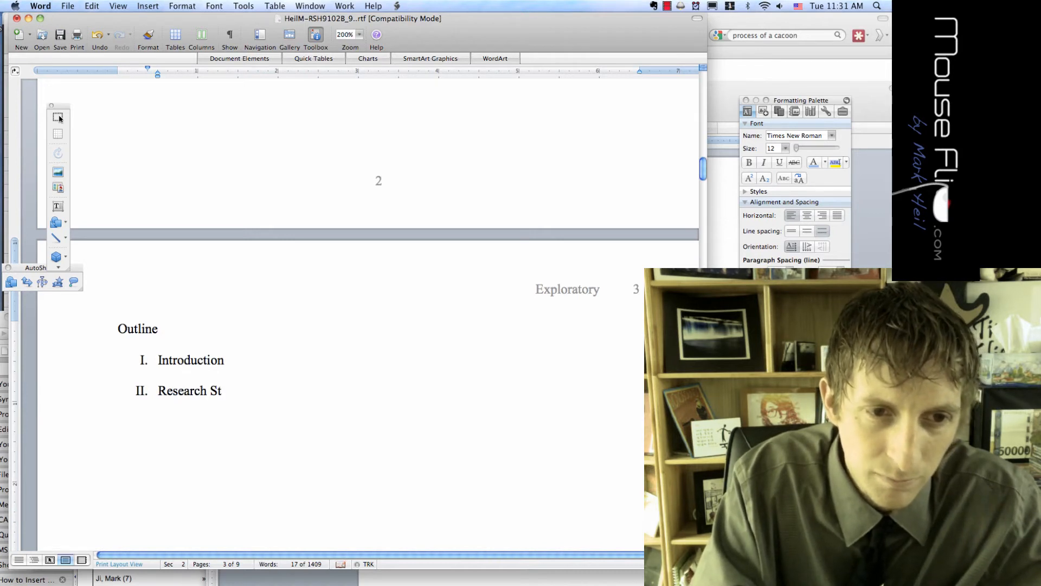
{"action": "type", "text": "ra"}
{"action": "key", "text": "BackSpace"}
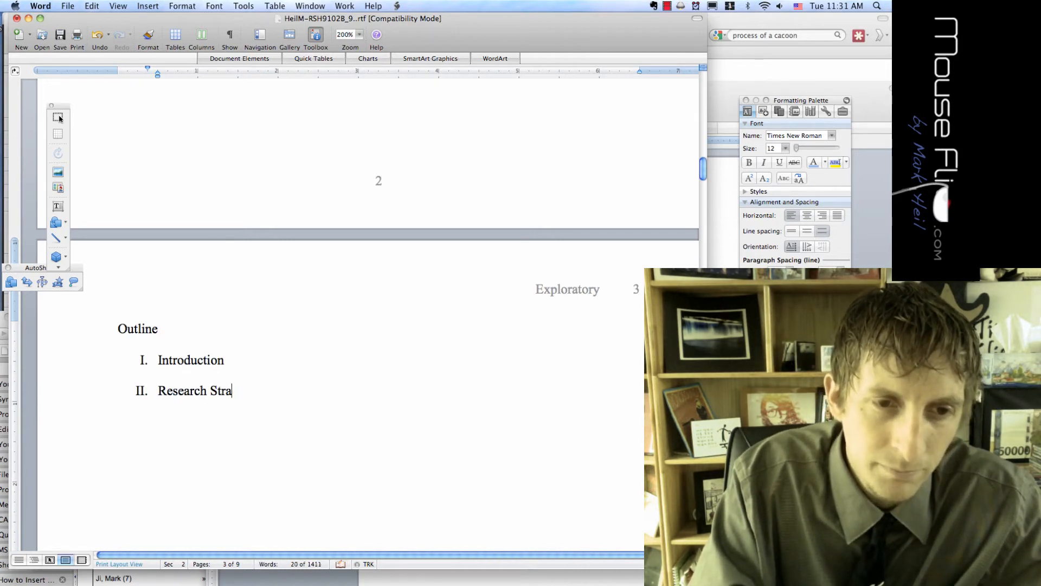
{"action": "key", "text": "BackSpace"}
{"action": "key", "text": "BackSpace"}
{"action": "key", "text": "BackSpace"}
{"action": "key", "text": "BackSpace"}
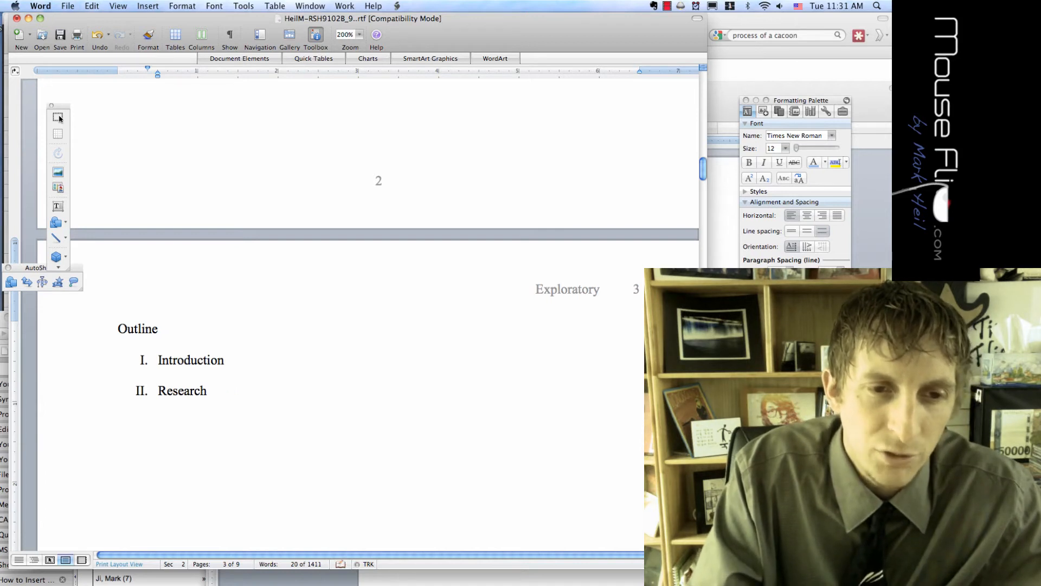
{"action": "type", "text": "Methods"}
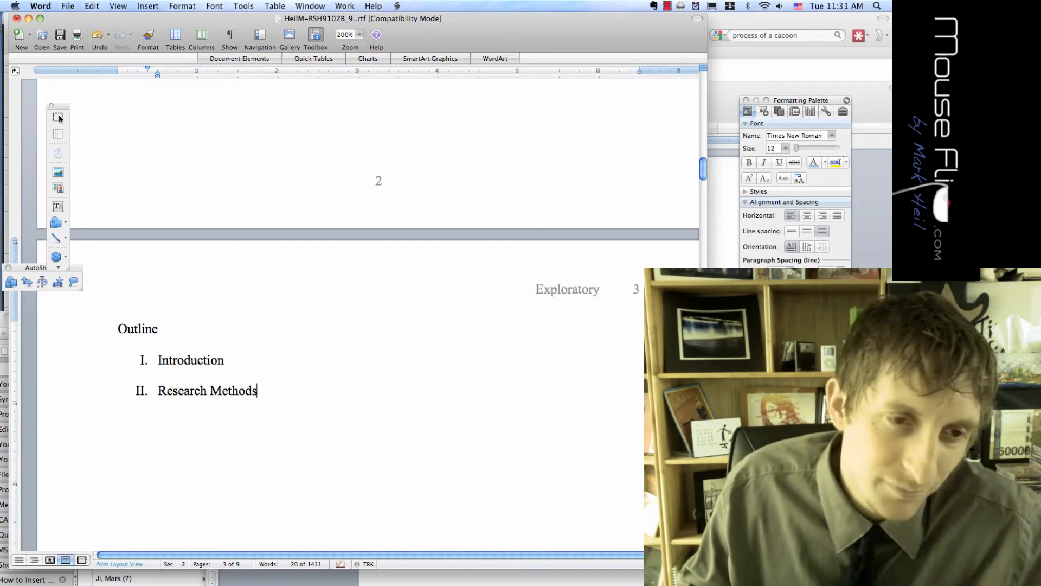
{"action": "scroll", "coordinate": [59, 118], "scroll_direction": "down", "scroll_amount": 3}
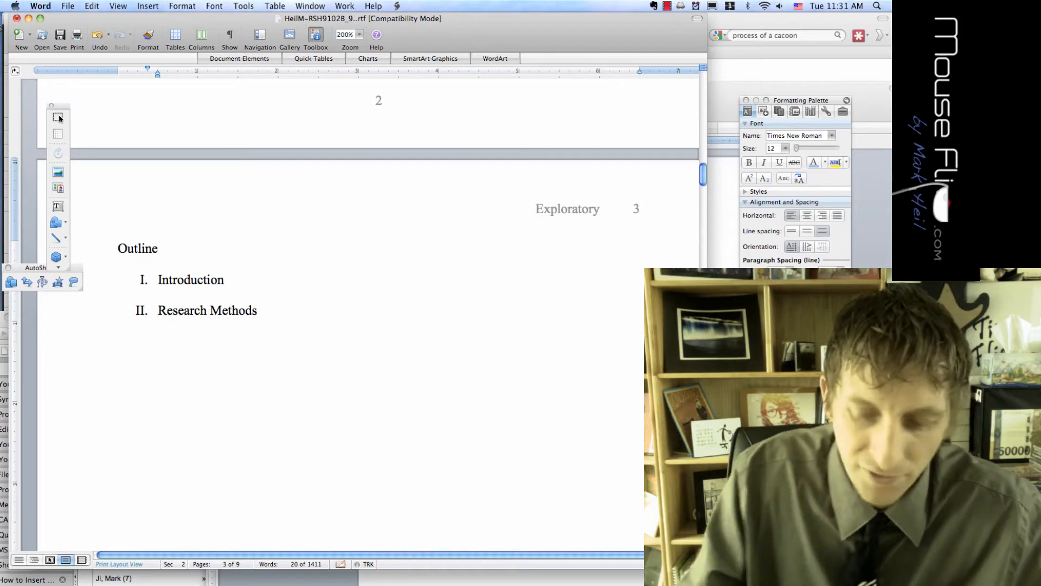
{"action": "key", "text": "Return"}
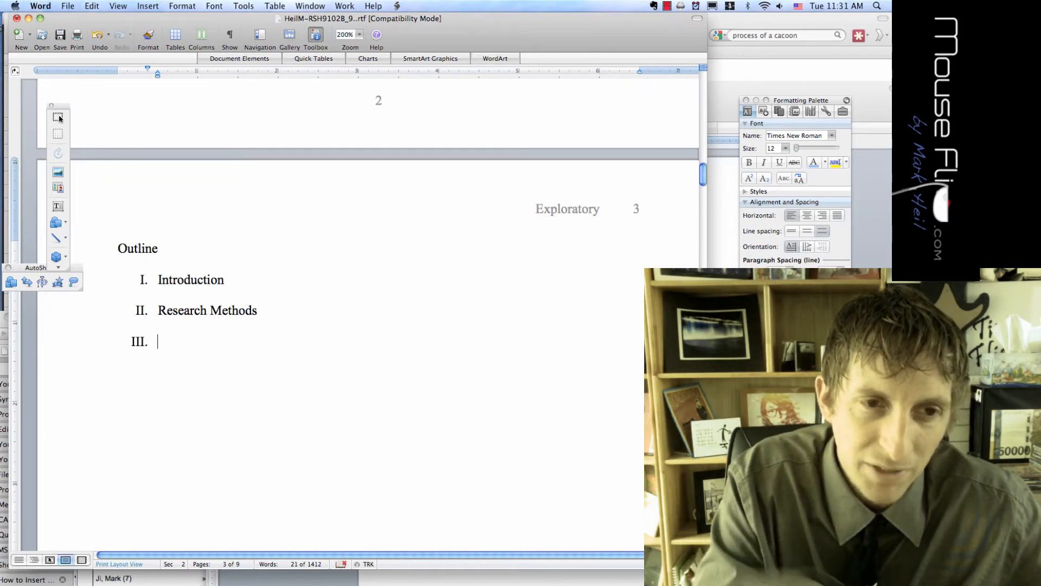
{"action": "key", "text": "Tab"}
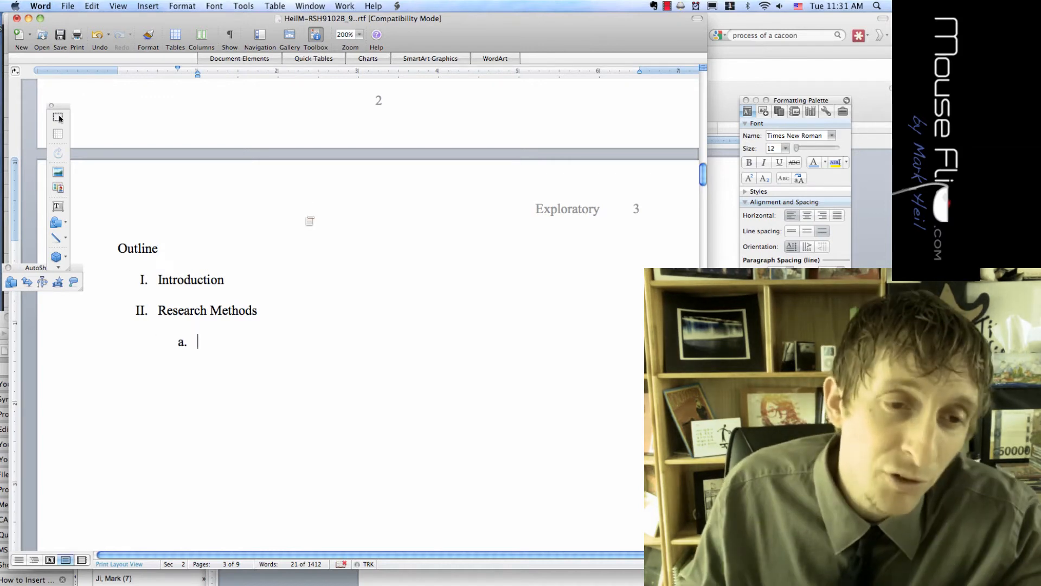
Switch the sub-item numbering to the A., B., C. capital-letter style
{"action": "left_click", "coordinate": [211, 6]}
{"action": "left_click", "coordinate": [211, 6]}
{"action": "left_click", "coordinate": [183, 6]}
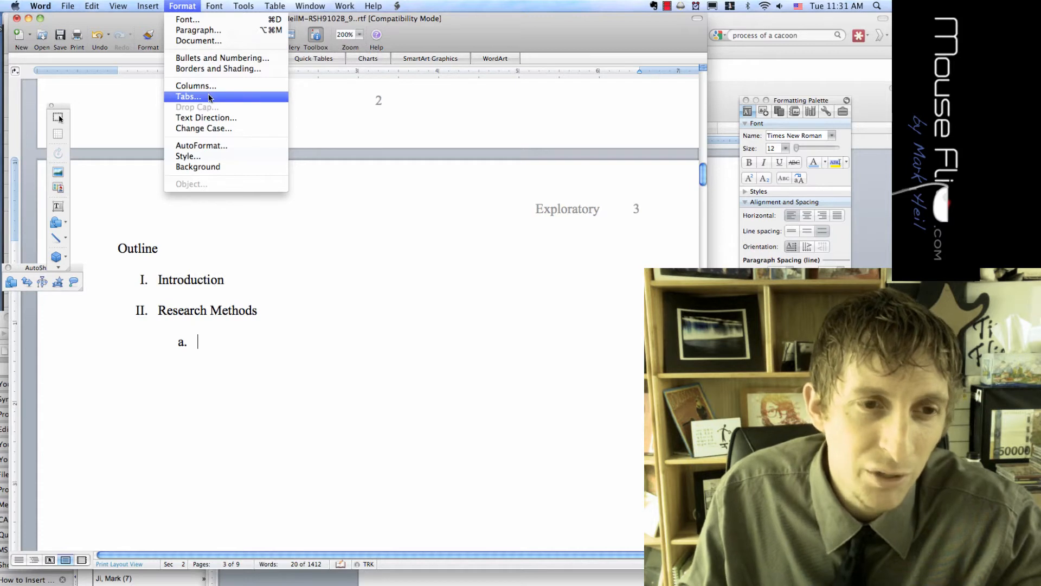
{"action": "left_click", "coordinate": [219, 58]}
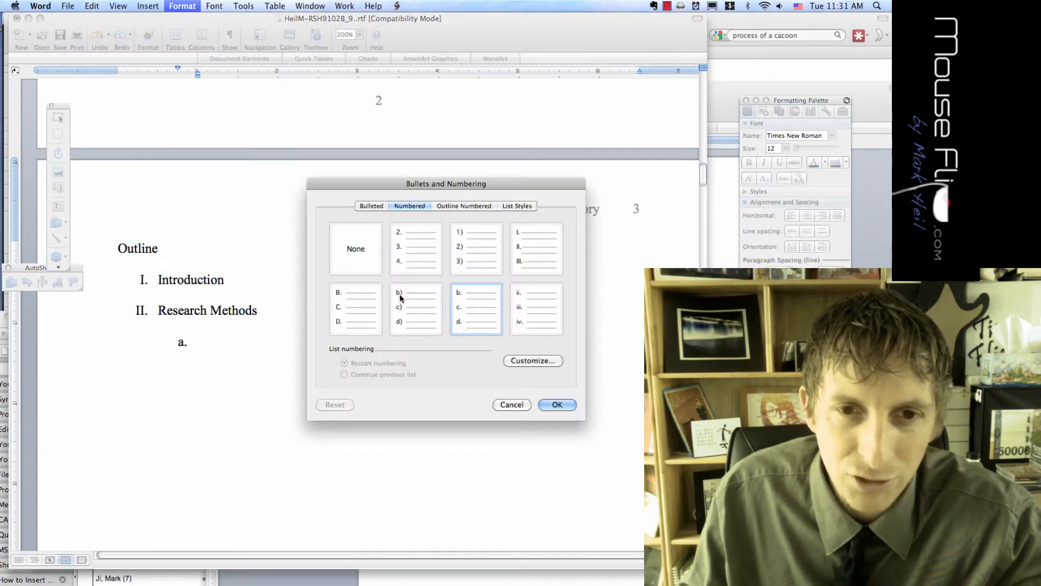
{"action": "left_click", "coordinate": [343, 307]}
{"action": "left_click", "coordinate": [556, 405]}
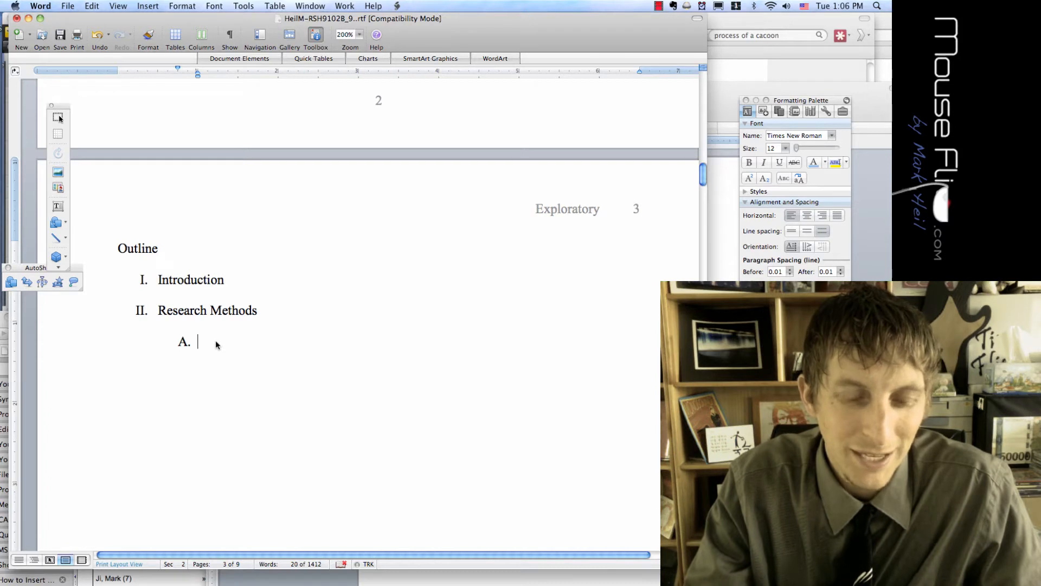
Add sub-items 'Qualitative' and 'Quantitative', correcting the misspelling via spelling suggestions
{"action": "type", "text": "Quali"}
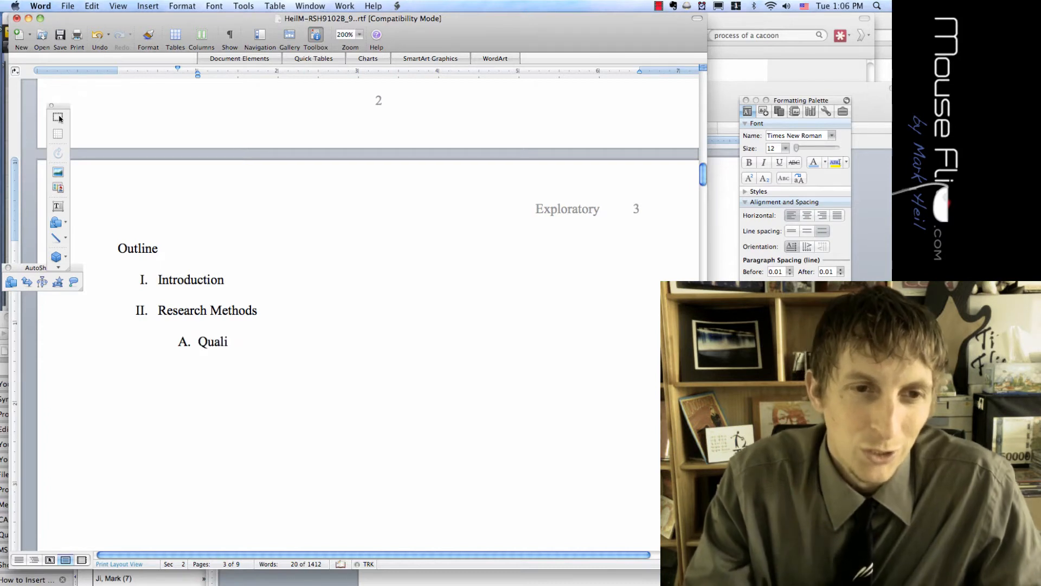
{"action": "type", "text": "tative"}
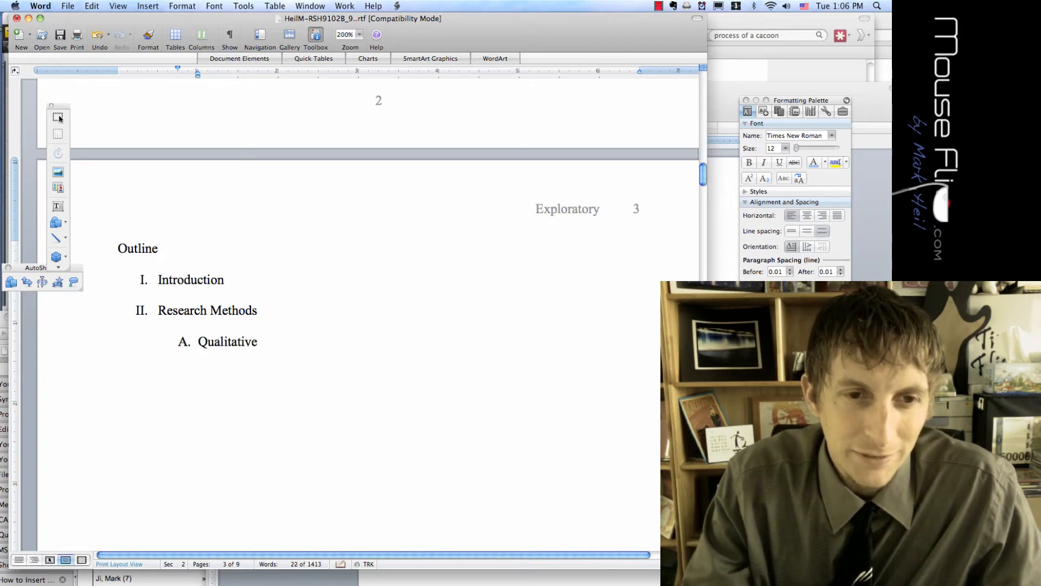
{"action": "key", "text": "Return"}
{"action": "type", "text": "Q"}
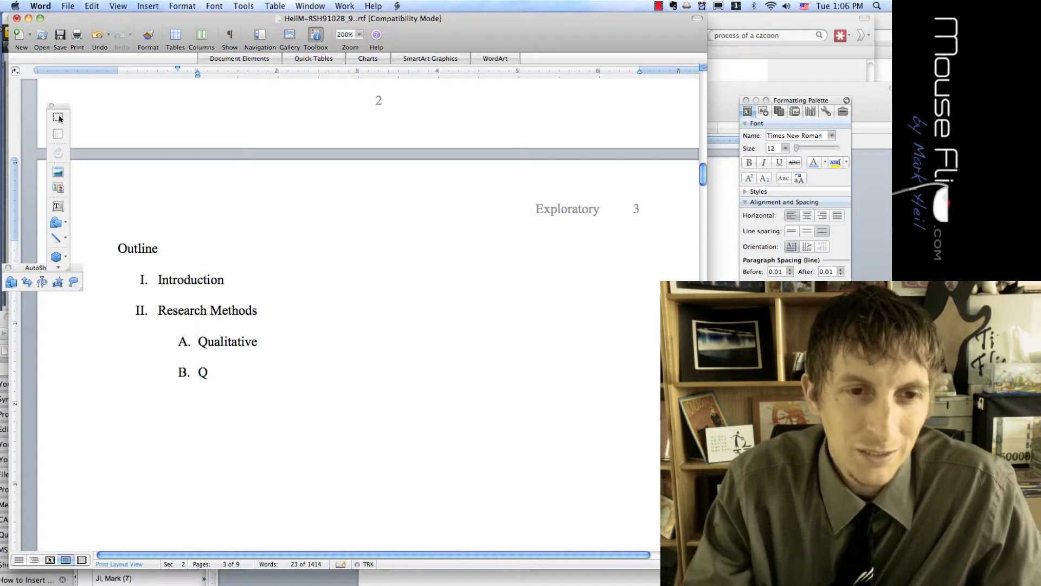
{"action": "type", "text": "uanitative"}
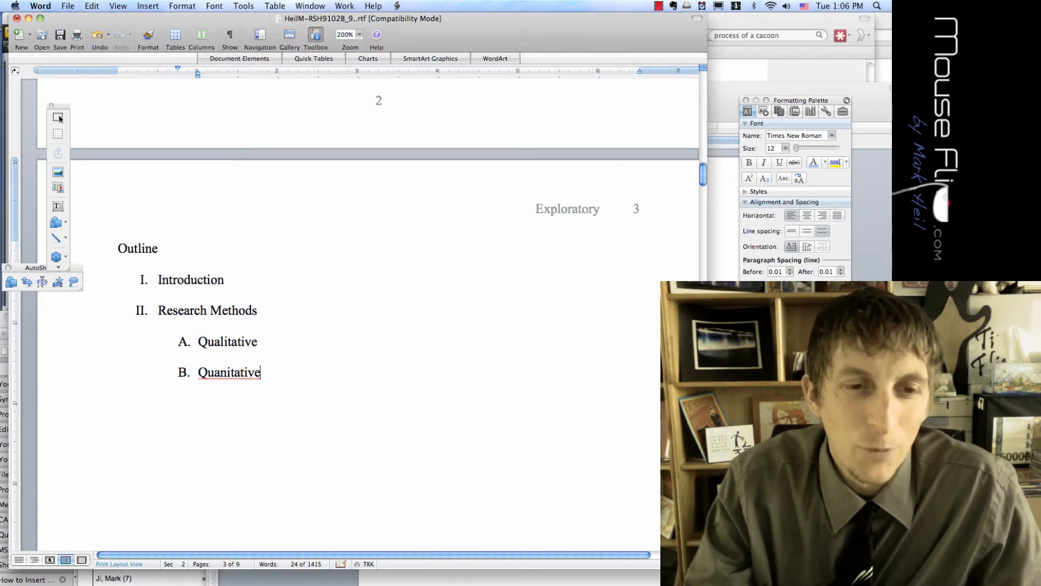
{"action": "key", "text": "Return"}
{"action": "right_click", "coordinate": [215, 374]}
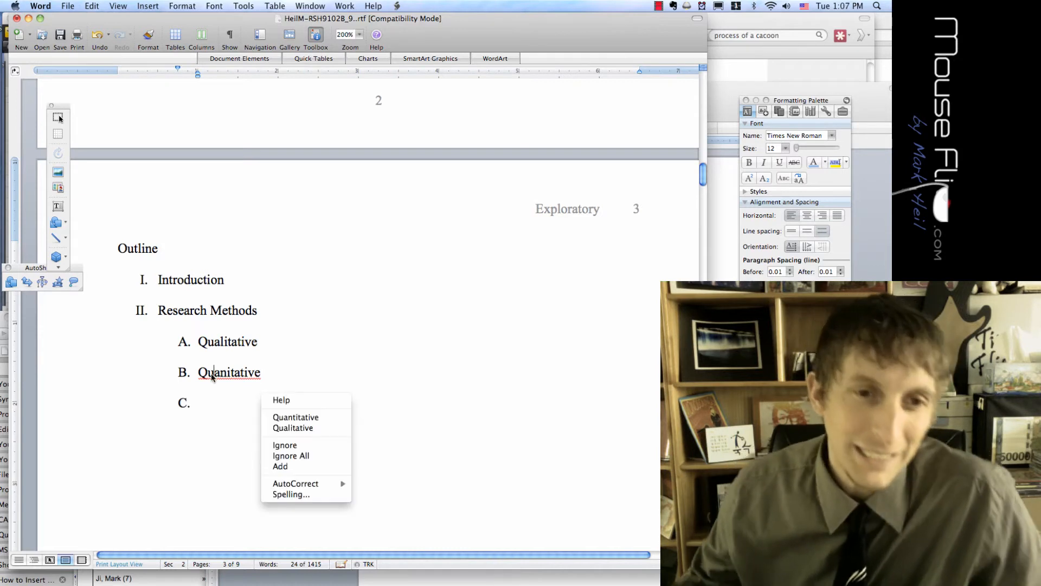
{"action": "left_click", "coordinate": [288, 417]}
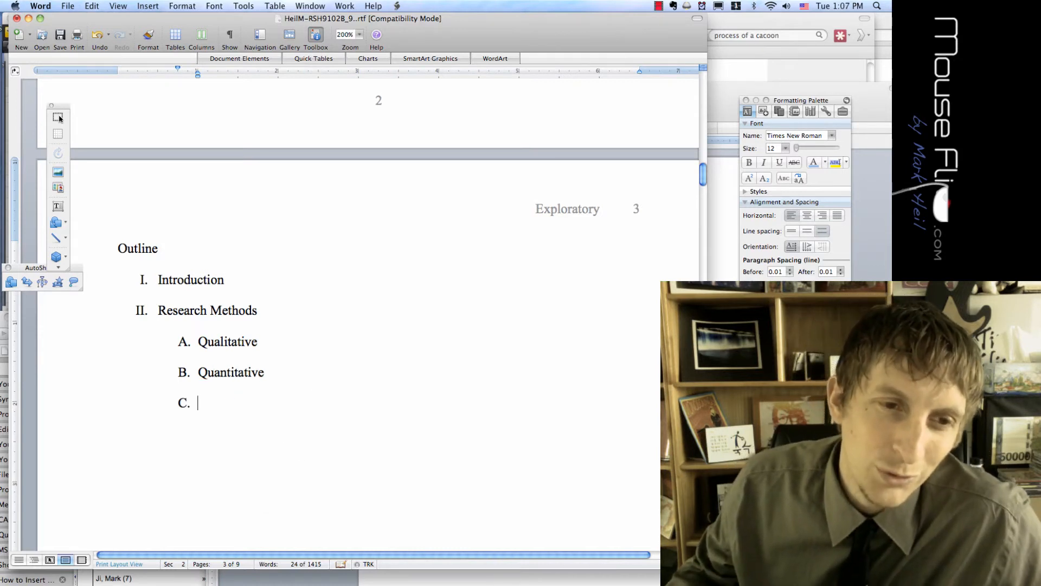
Promote the next line to item III. 'Conclusion' and centre the Outline heading
{"action": "key", "text": "shift+Tab"}
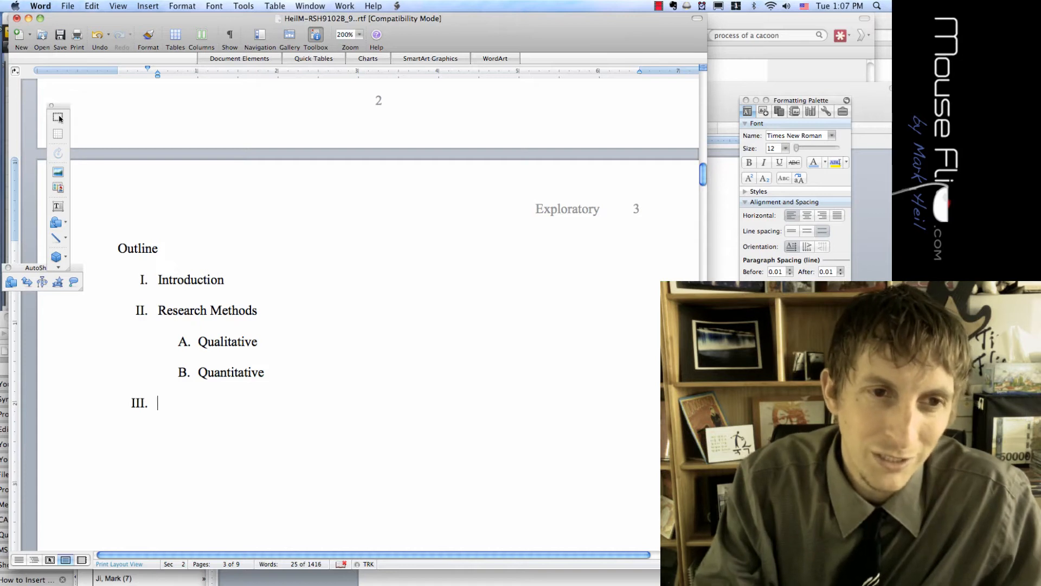
{"action": "type", "text": "Conclusion"}
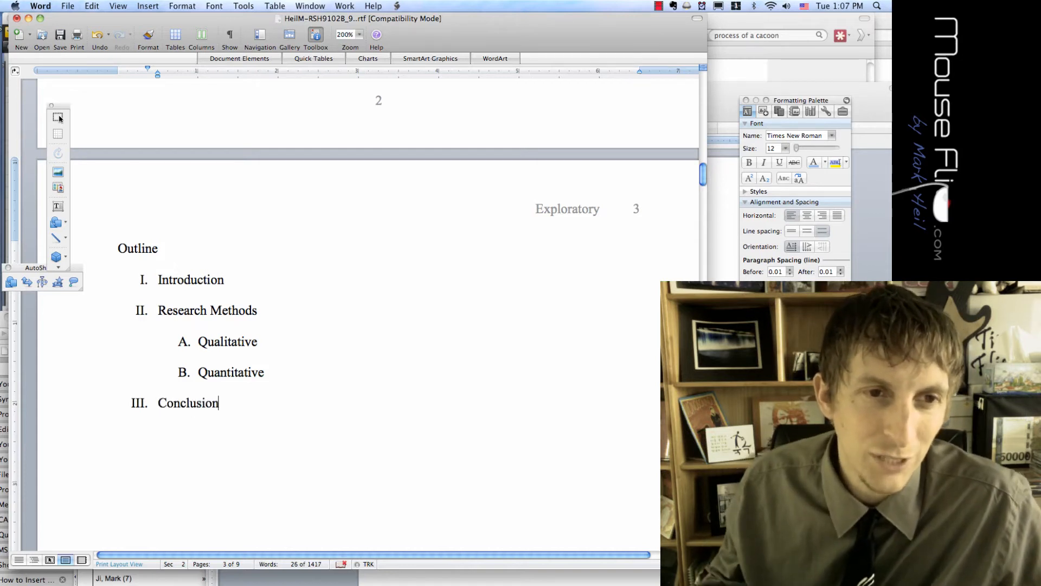
{"action": "left_click_drag", "start_coordinate": [159, 249], "coordinate": [109, 250]}
{"action": "key", "text": "super+e"}
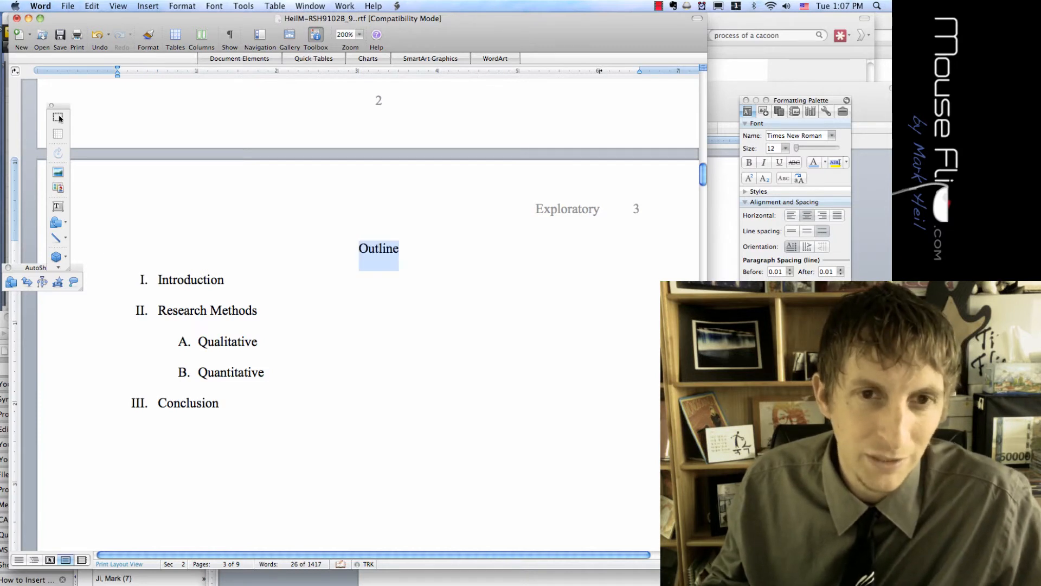
{"action": "left_click", "coordinate": [214, 341]}
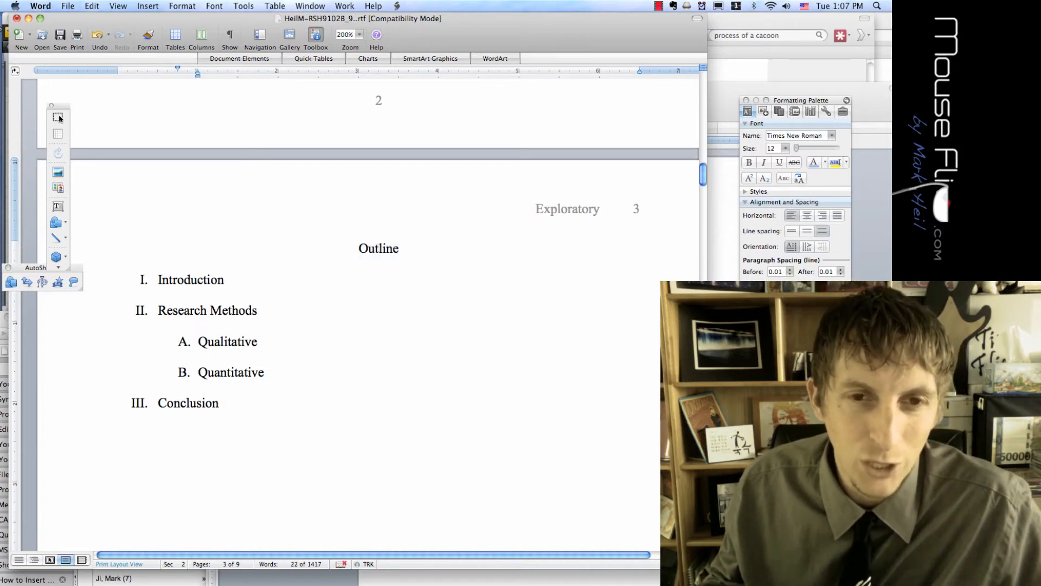
{"action": "scroll", "coordinate": [219, 310], "scroll_direction": "down", "scroll_amount": 3}
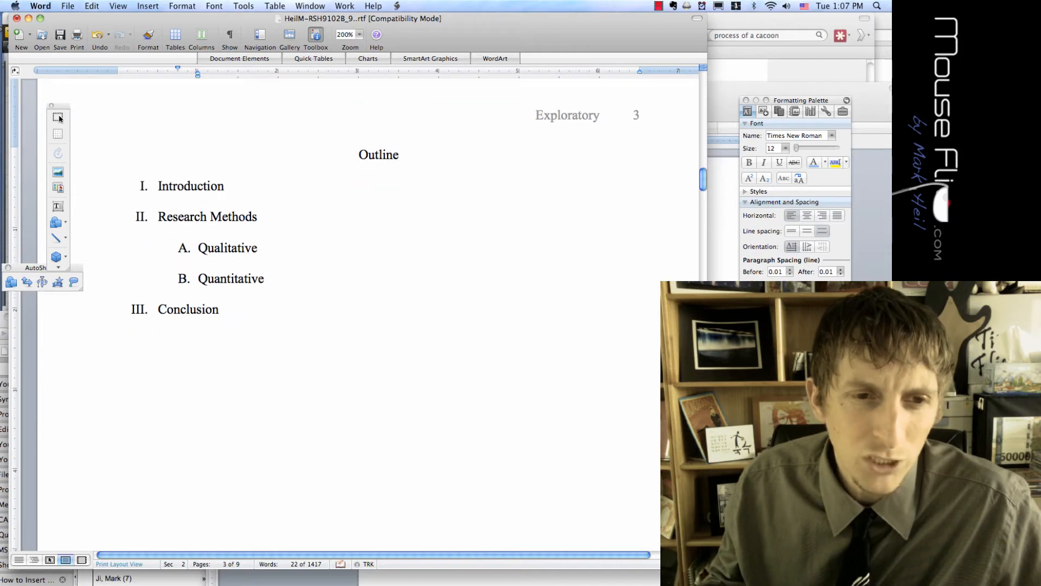
Add an empty line above the Focus Group heading in the paper
{"action": "left_click", "coordinate": [220, 310]}
{"action": "scroll", "coordinate": [220, 309], "scroll_direction": "down", "scroll_amount": 2}
{"action": "scroll", "coordinate": [59, 118], "scroll_direction": "down", "scroll_amount": 20}
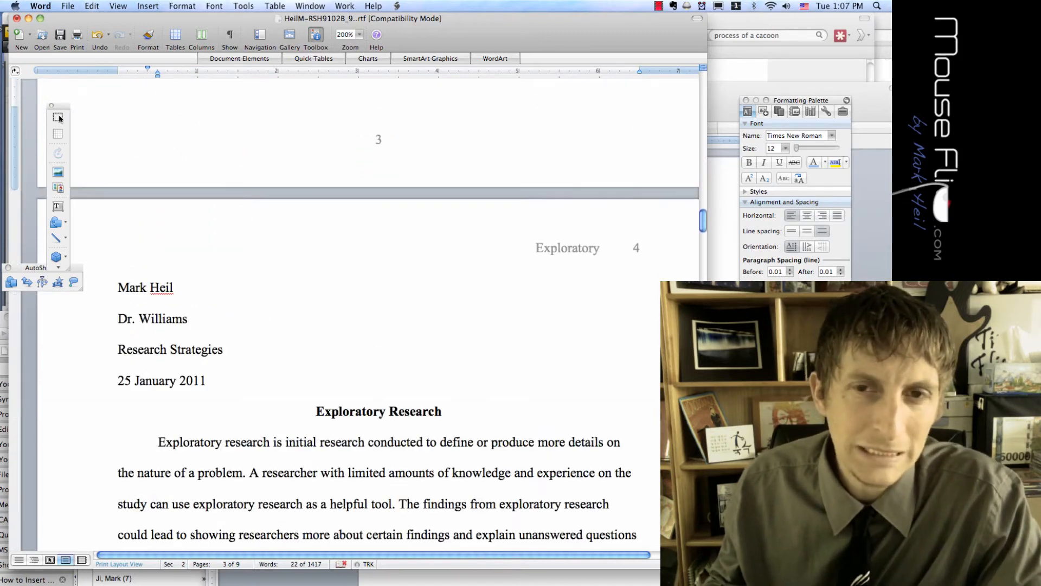
{"action": "scroll", "coordinate": [59, 118], "scroll_direction": "down", "scroll_amount": 20}
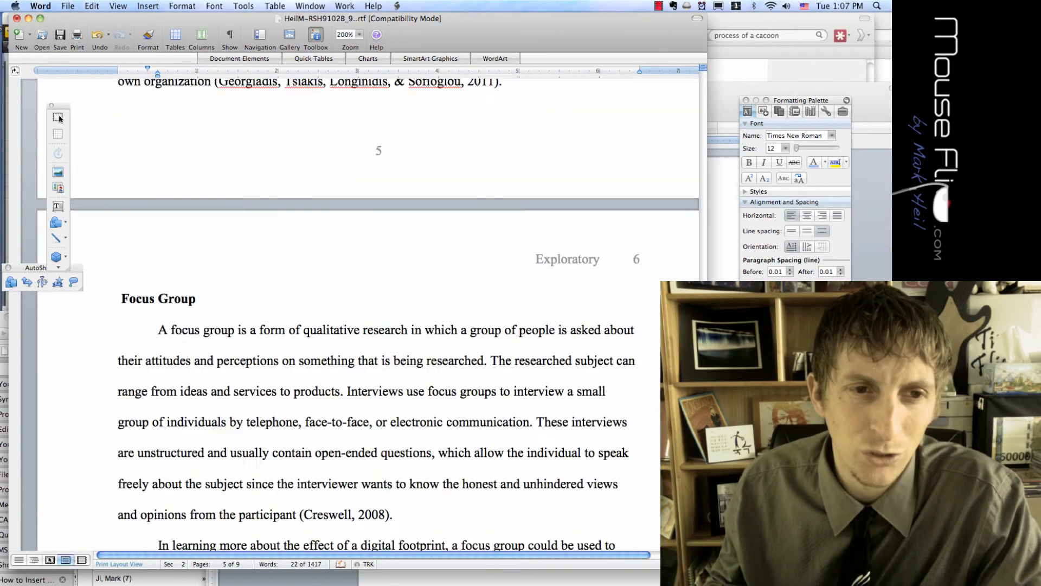
{"action": "scroll", "coordinate": [59, 119], "scroll_direction": "up", "scroll_amount": 8}
{"action": "scroll", "coordinate": [59, 119], "scroll_direction": "down", "scroll_amount": 5}
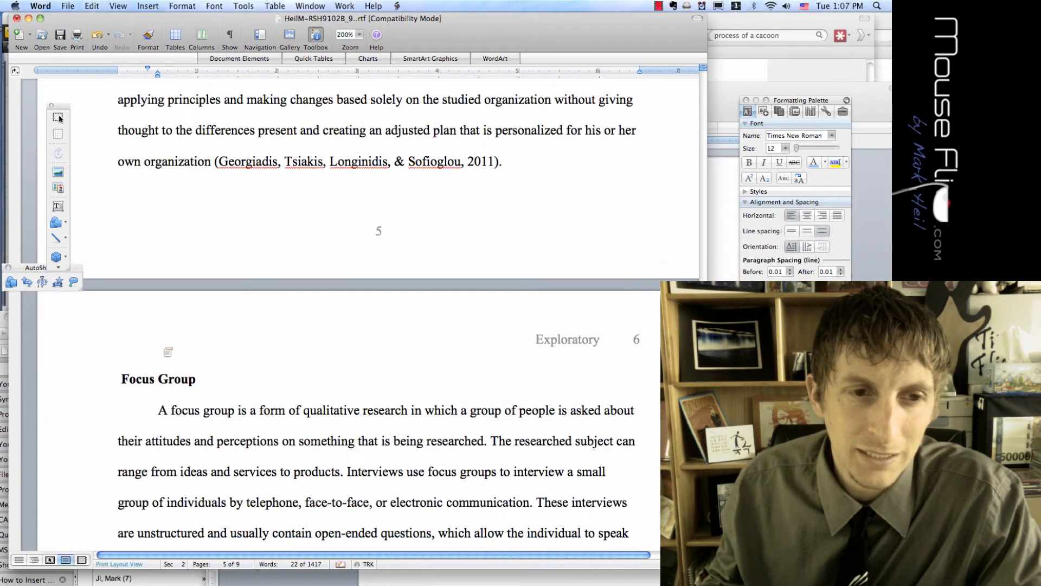
{"action": "key", "text": "super+v"}
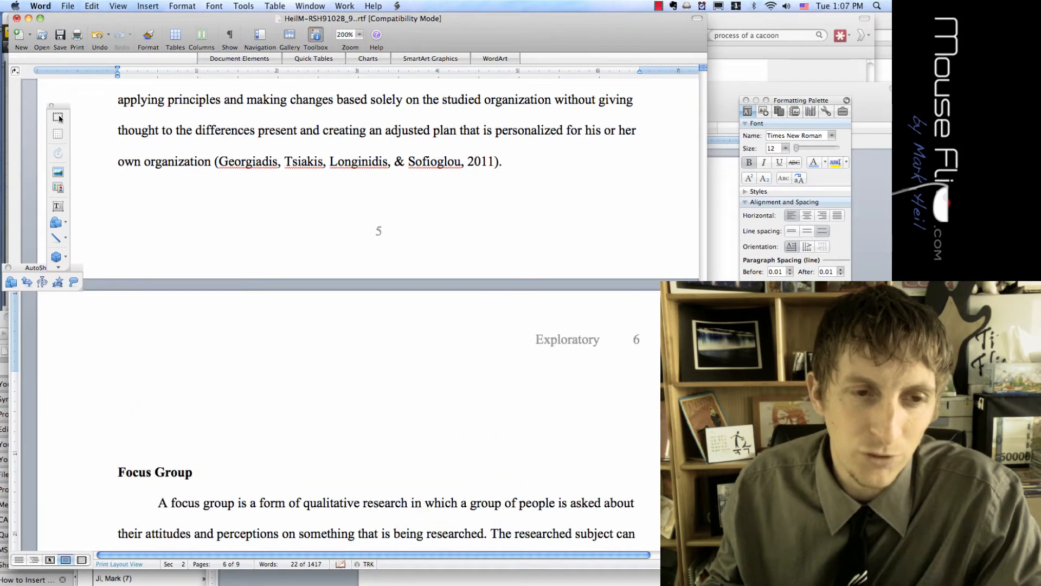
Paste the Mount Pinatubo quote from Firefox above Focus Group, then undo it
{"action": "key", "text": "super+Tab"}
{"action": "key", "text": "super+Tab"}
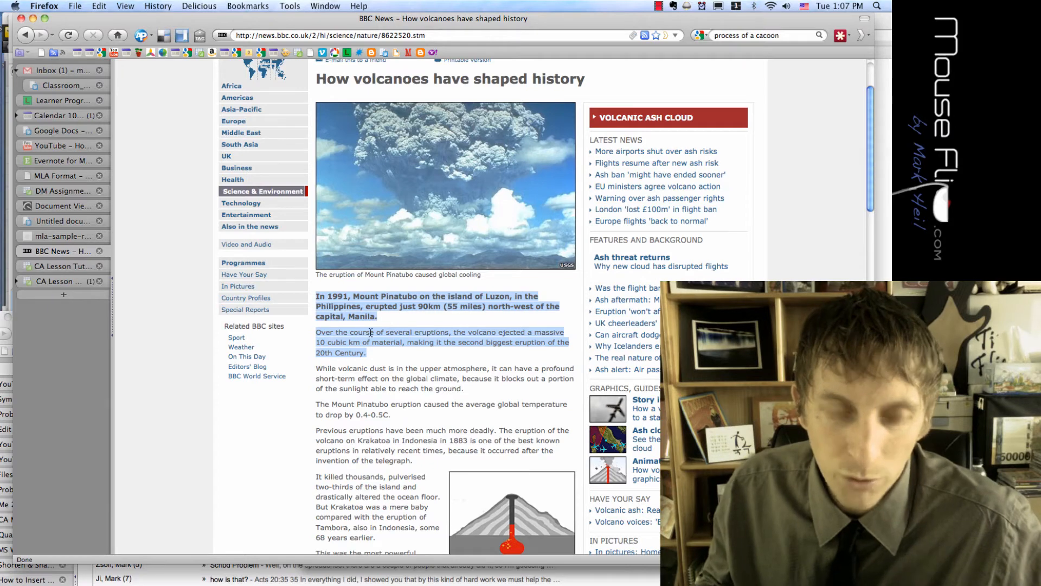
{"action": "key", "text": "super+Tab"}
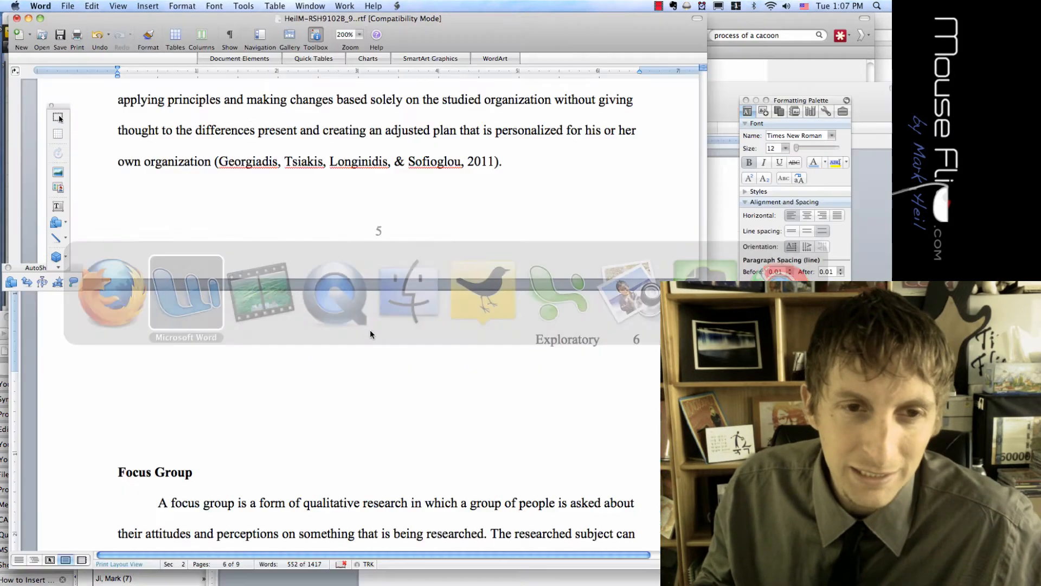
{"action": "left_click", "coordinate": [291, 379]}
{"action": "type", "text": "In 1991, Mount Pinatubo on the island of Luzon, in the Philippines, erupted just 90km (55 miles) north-west of the capital, Manila.  Over the course of several eruptions, the volcano ejected a massive 10 cubic km of material, making it the second biggest eruption of the 20th Century."}
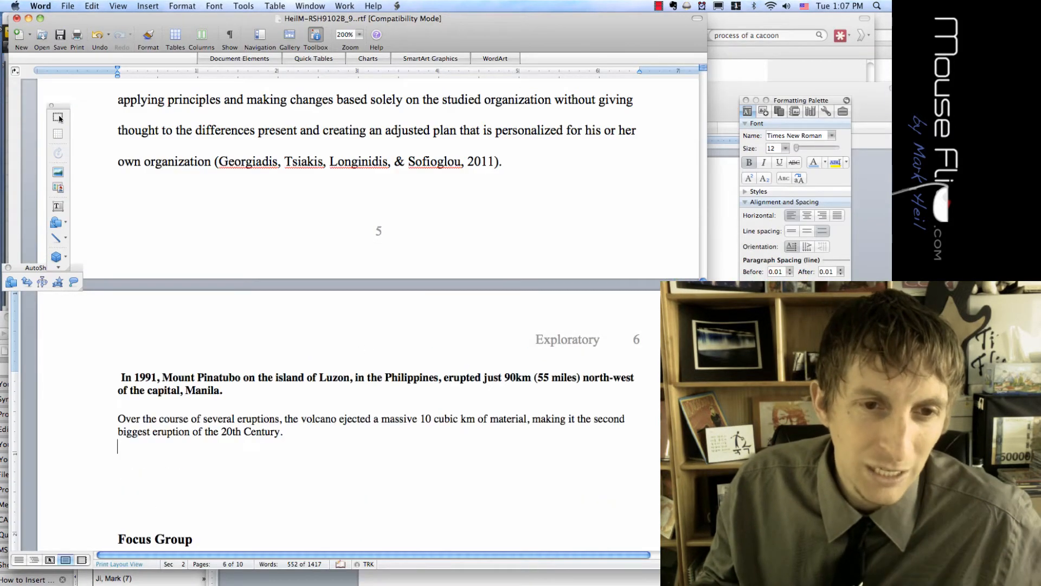
{"action": "scroll", "coordinate": [292, 379], "scroll_direction": "down", "scroll_amount": 1}
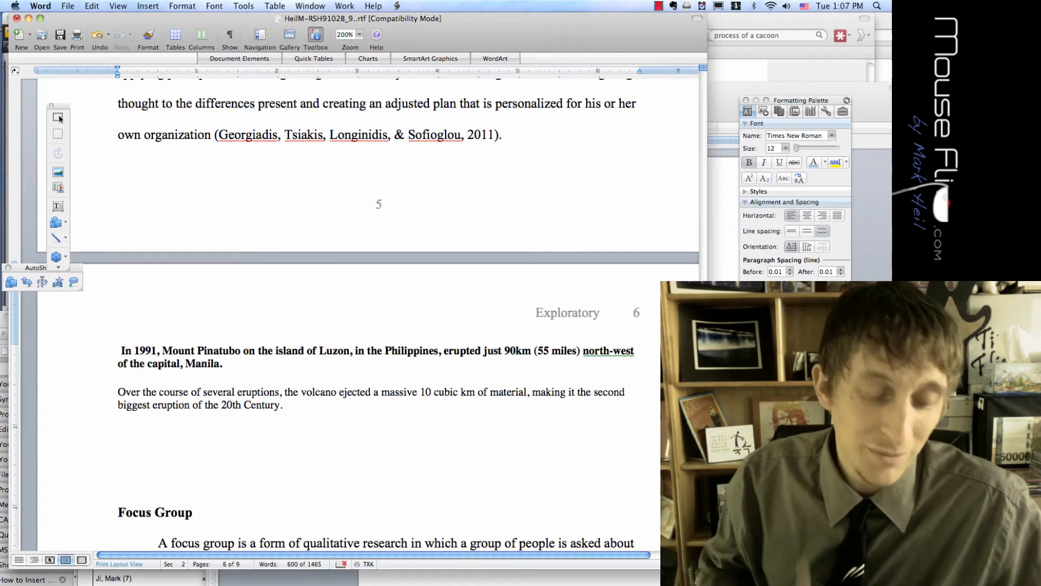
{"action": "key", "text": "super+z"}
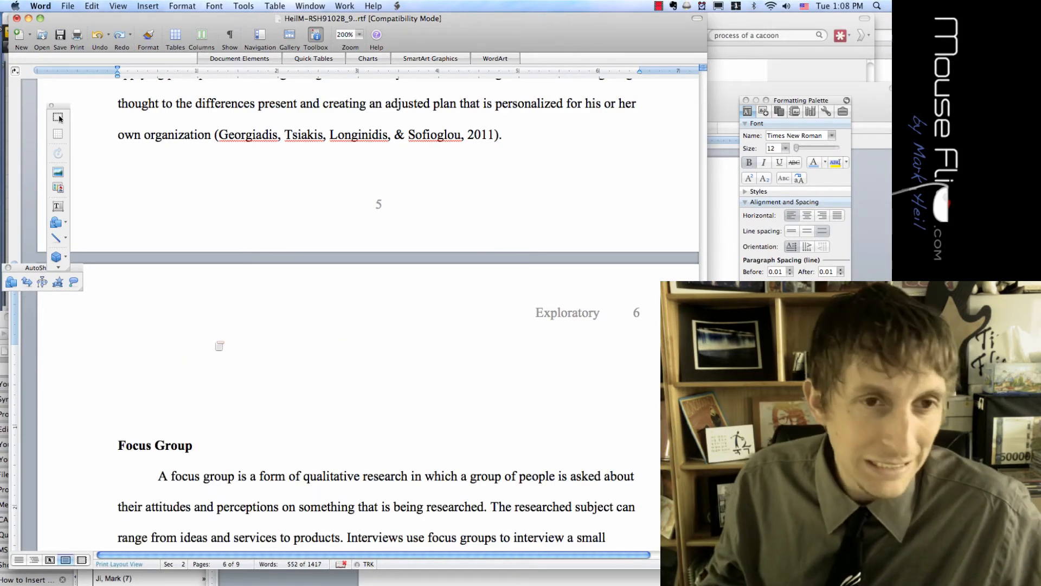
{"action": "key", "text": "super+Tab"}
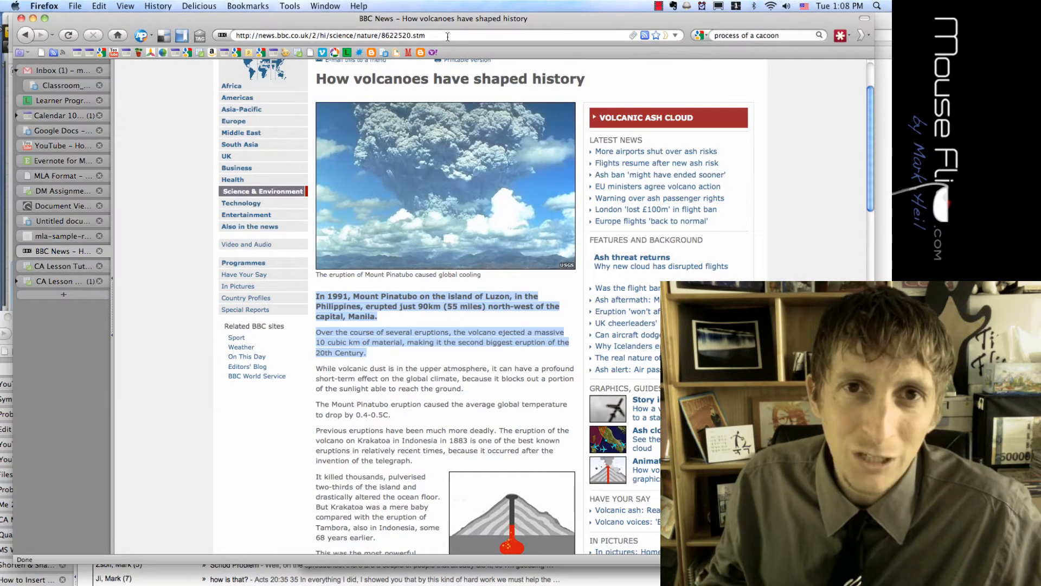
Paste the Mount Pinatubo passage onto page 6 and undo its bold change
{"action": "left_click_drag", "start_coordinate": [450, 36], "coordinate": [212, 22]}
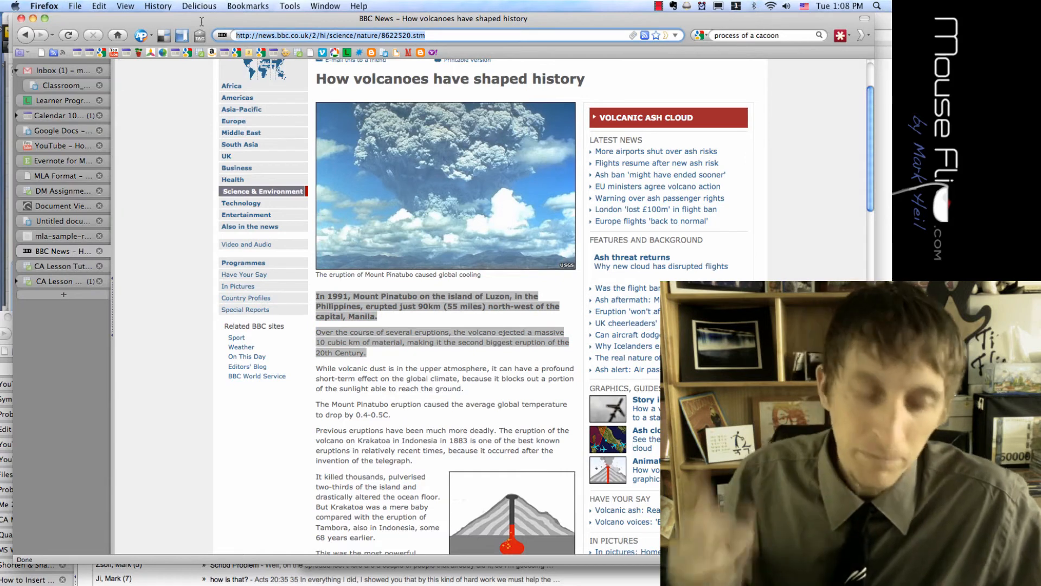
{"action": "key", "text": "super+v"}
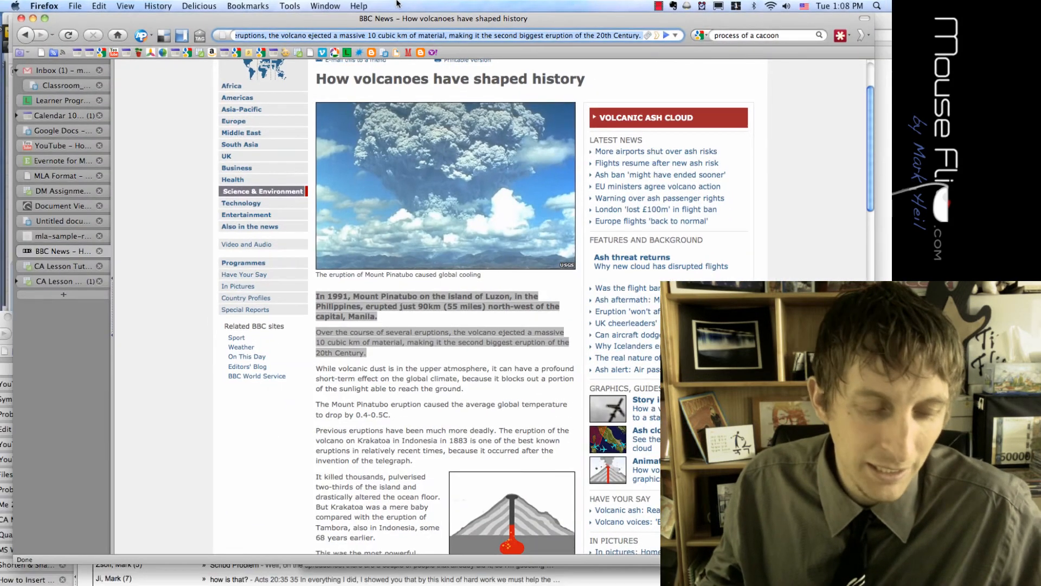
{"action": "key", "text": "super+Tab"}
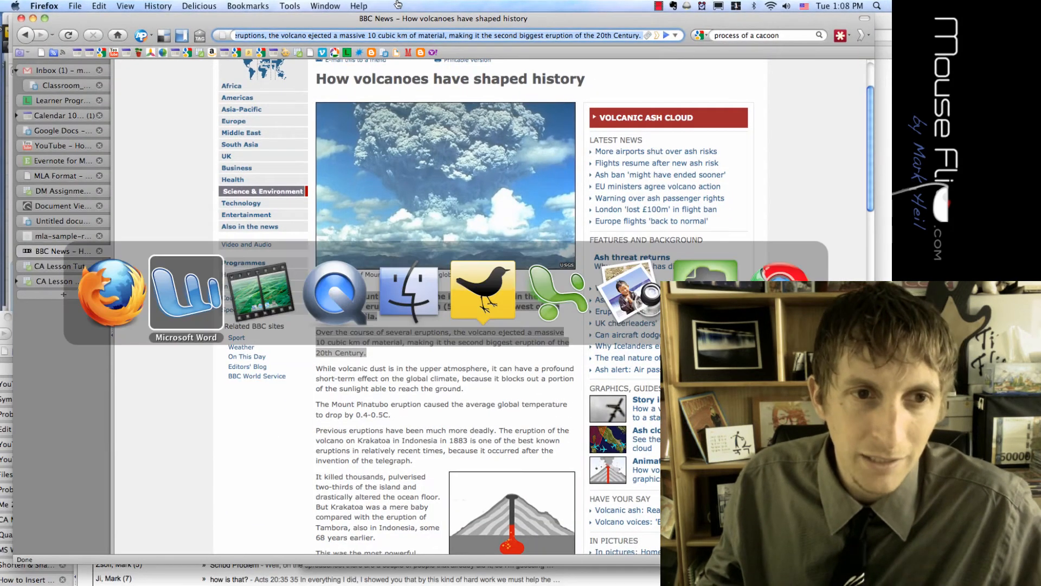
{"action": "type", "text": "In 1991, Mount Pinatubo on the island of Luzon, in the Philippines, erupted just 90km (55 miles) north-west of the capital, Manila.Over the course of several eruptions, the volcano ejected a massive 10 cubic km of material, making it the second biggest eruption of the 20th Century."}
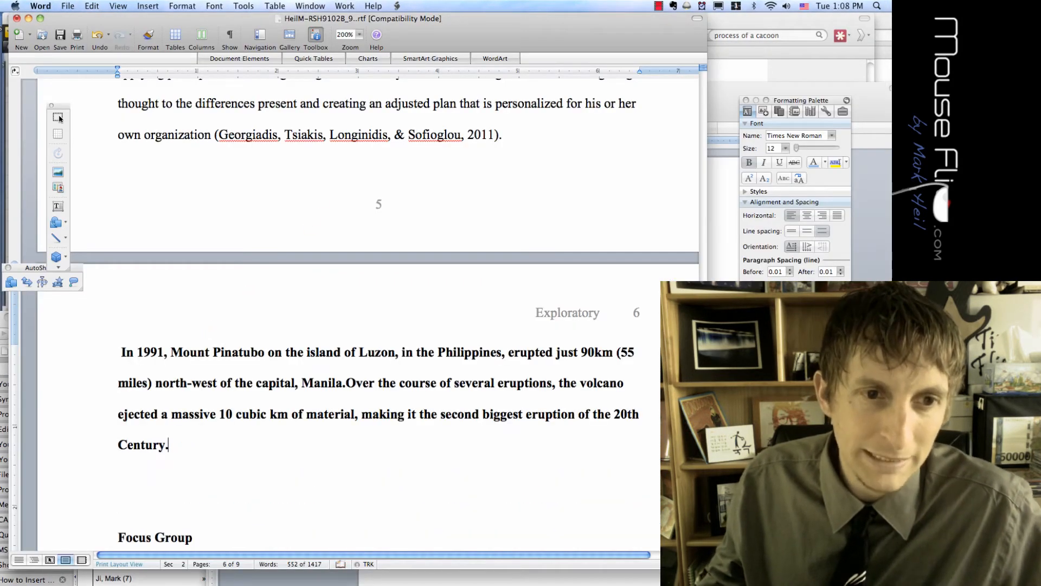
{"action": "key", "text": "shift+super+Up"}
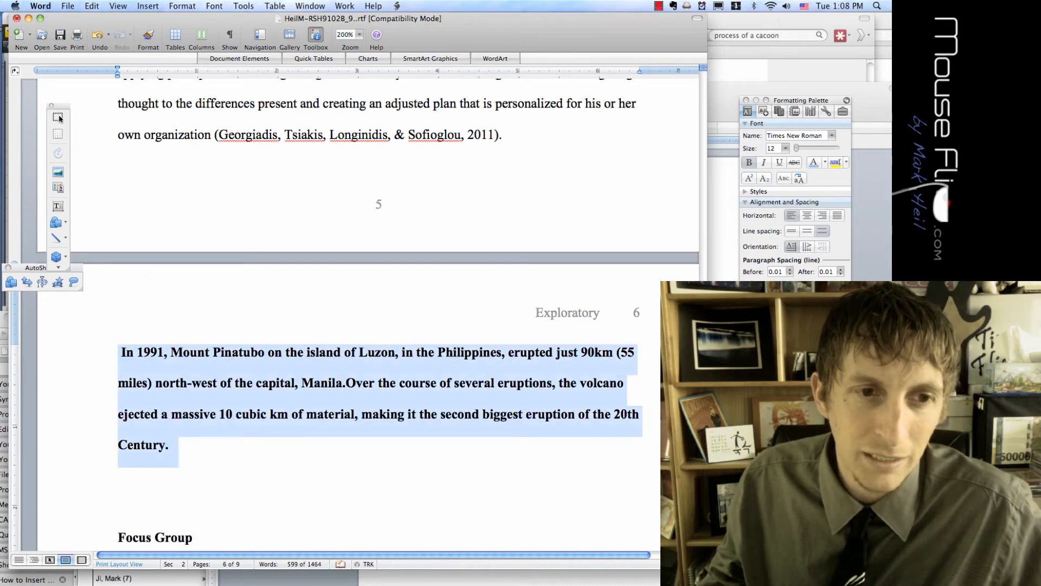
{"action": "key", "text": "super+b"}
{"action": "key", "text": "Right"}
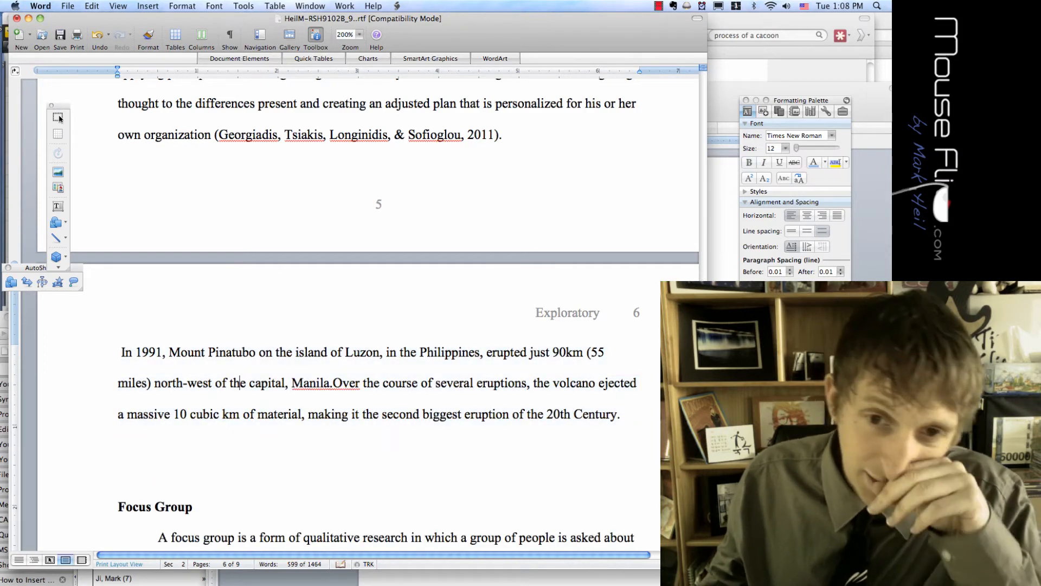
{"action": "key", "text": "super+z"}
{"action": "key", "text": "super+c"}
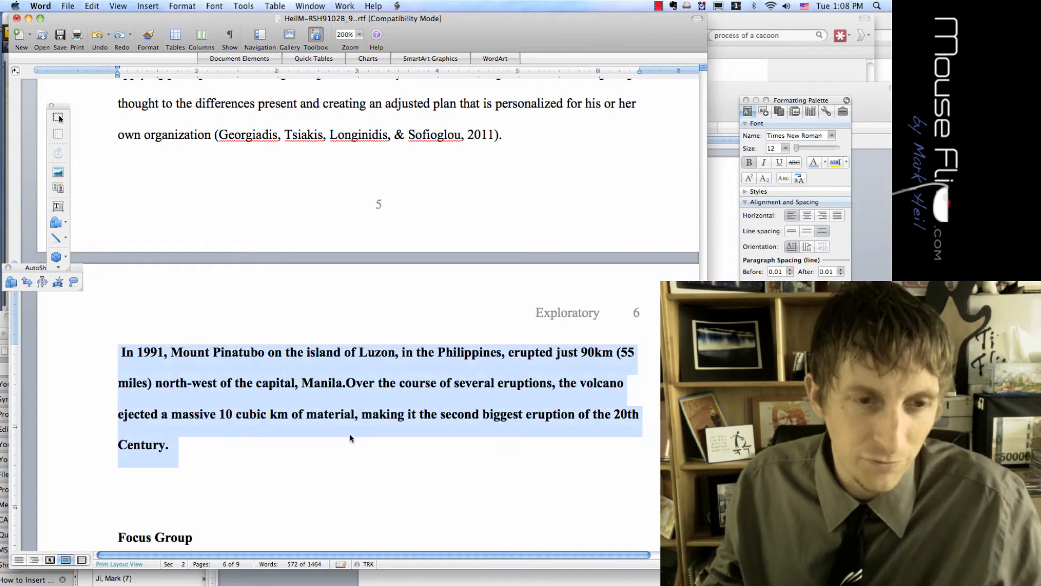
Undo the pasted passage and delete the two blank lines above Focus Group
{"action": "scroll", "coordinate": [236, 464], "scroll_direction": "down", "scroll_amount": 3}
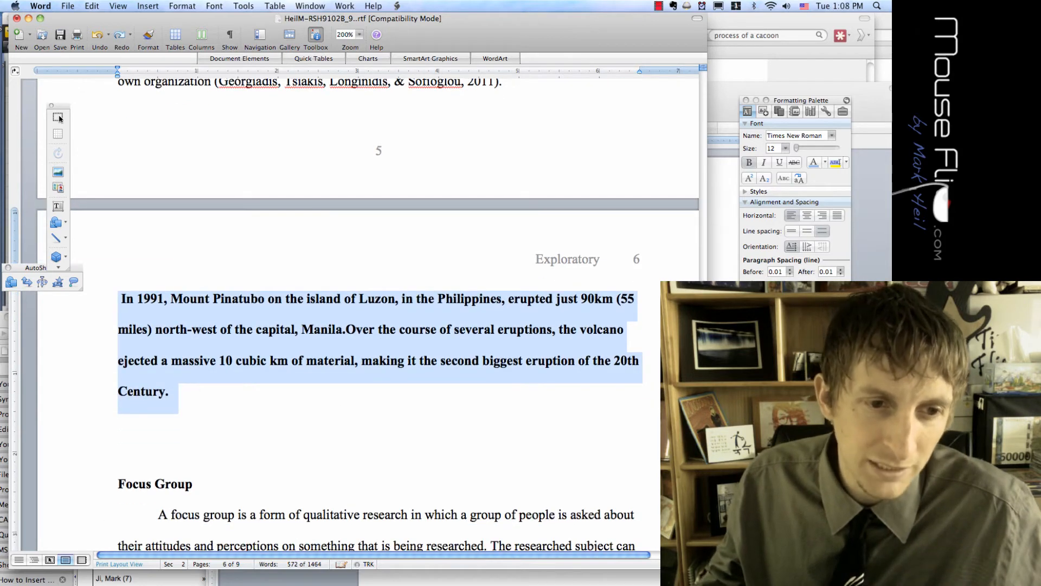
{"action": "left_click_drag", "start_coordinate": [120, 485], "coordinate": [185, 487]}
{"action": "key", "text": "super+z"}
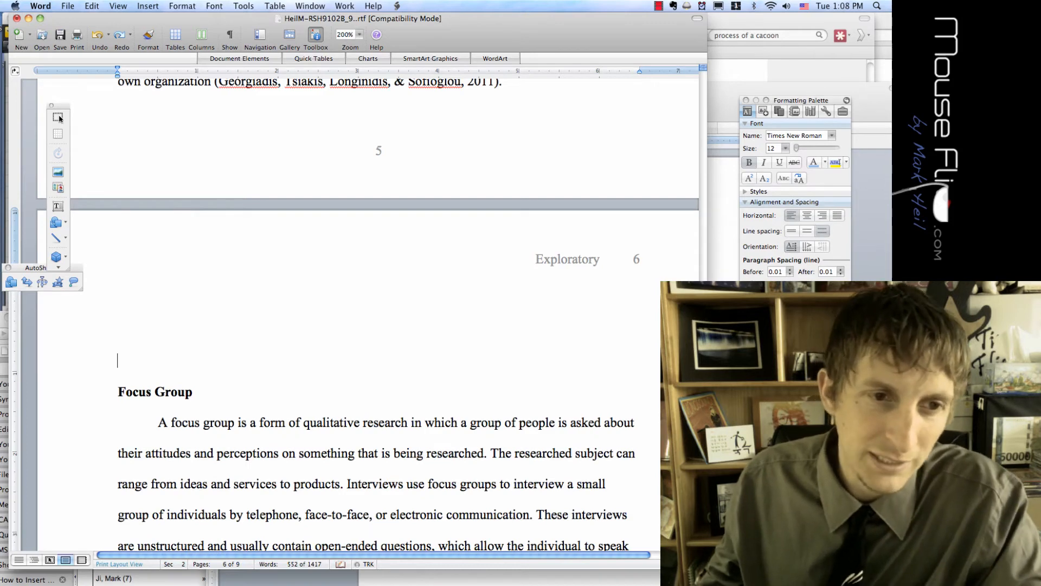
{"action": "key", "text": "BackSpace"}
{"action": "key", "text": "BackSpace"}
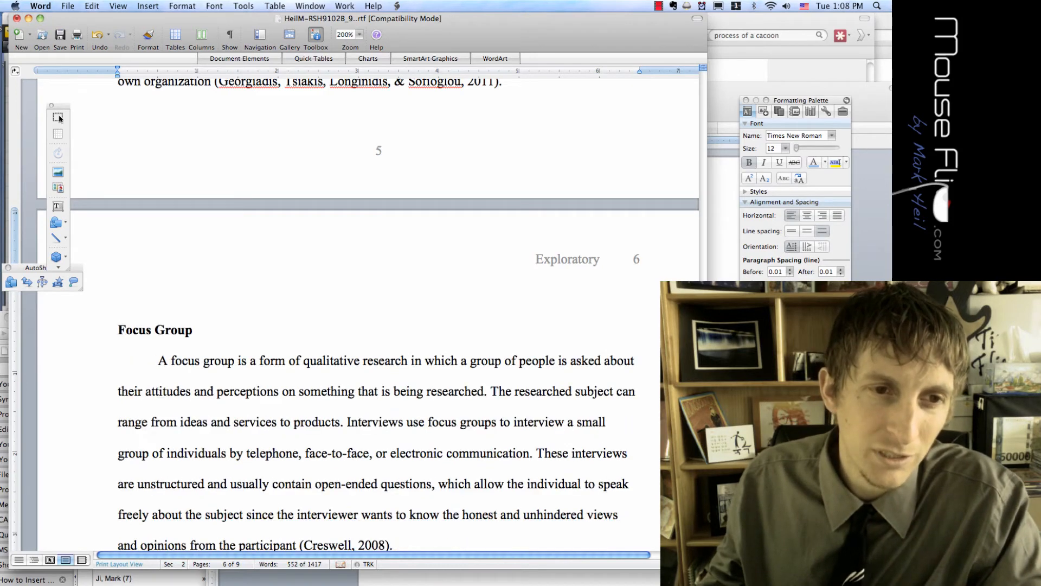
{"action": "key", "text": "BackSpace"}
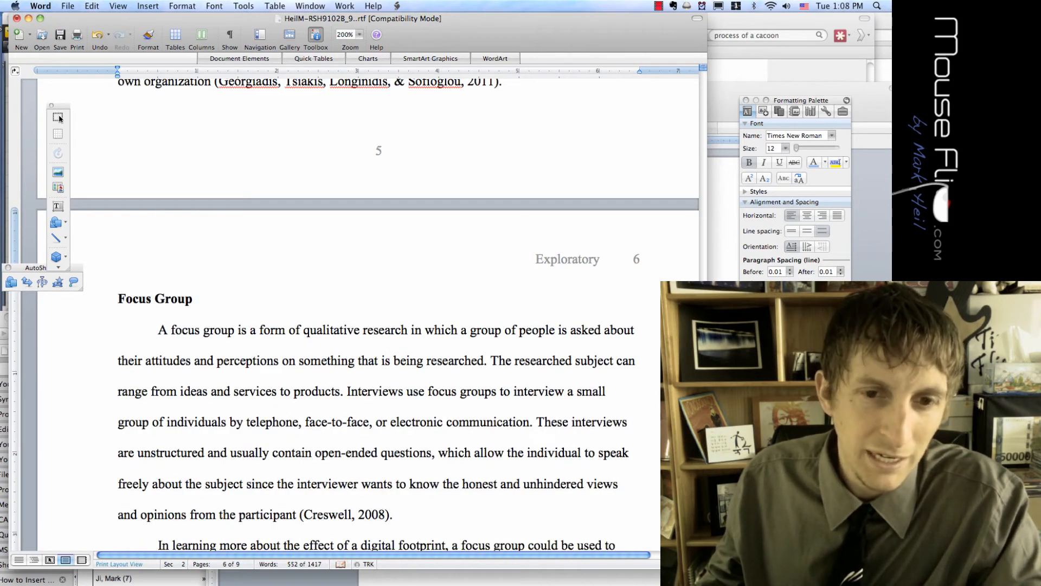
Paste the passage after the Creswell paragraph, then undo it and remove the leftover line
{"action": "left_click_drag", "start_coordinate": [410, 485], "coordinate": [420, 513]}
{"action": "scroll", "coordinate": [420, 507], "scroll_direction": "down", "scroll_amount": 2}
{"action": "left_click", "coordinate": [420, 474]}
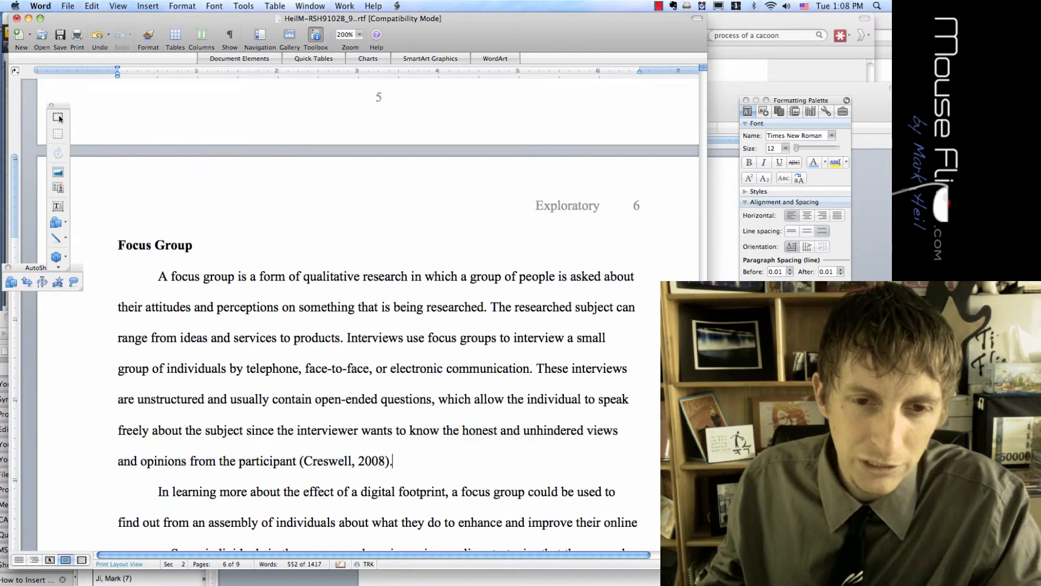
{"action": "scroll", "coordinate": [420, 474], "scroll_direction": "down", "scroll_amount": 2}
{"action": "key", "text": "Return"}
{"action": "key", "text": "super+v"}
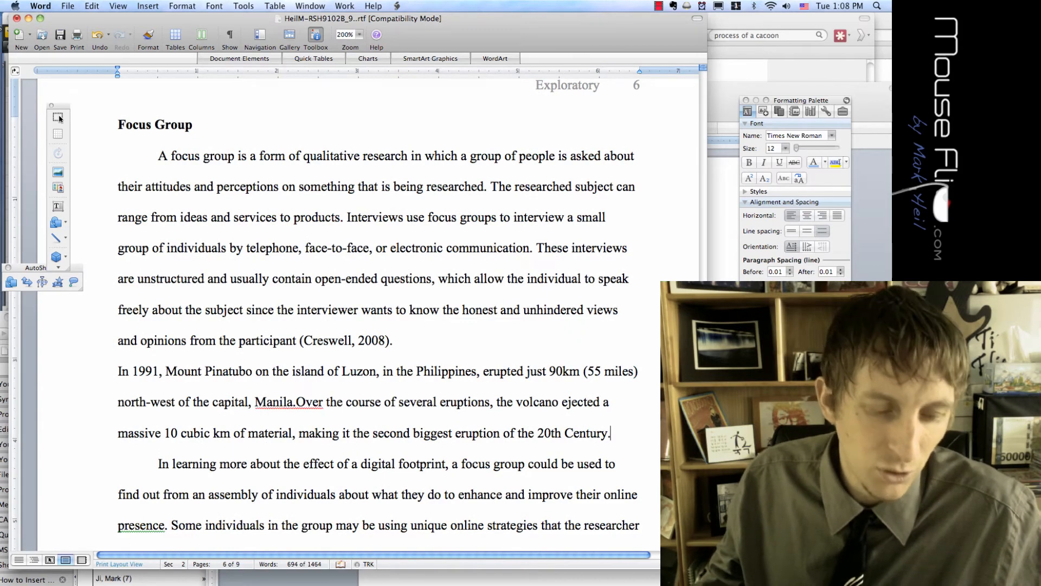
{"action": "key", "text": "super+z"}
{"action": "key", "text": "BackSpace"}
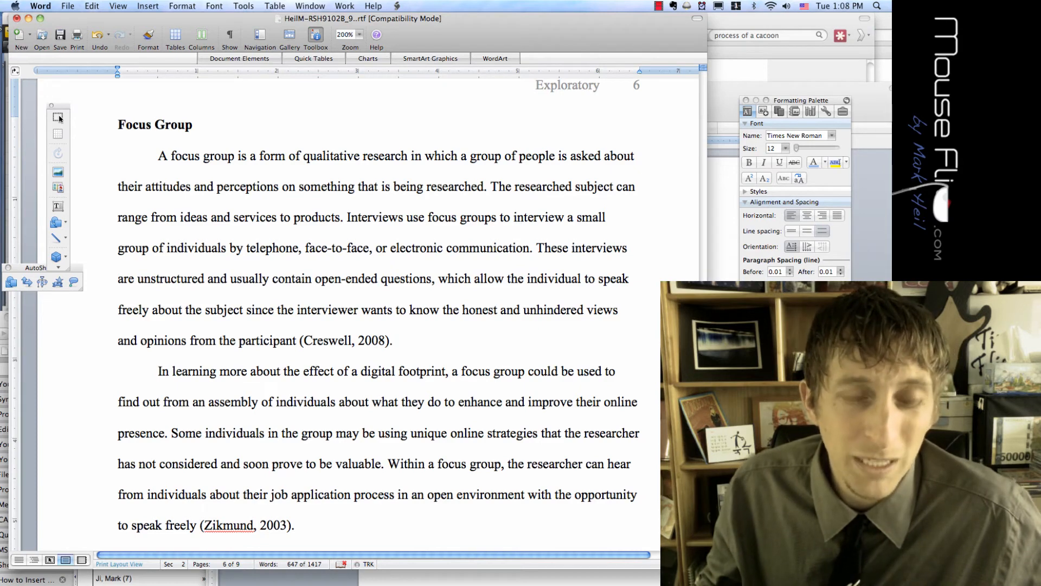
{"action": "key", "text": "super+Tab"}
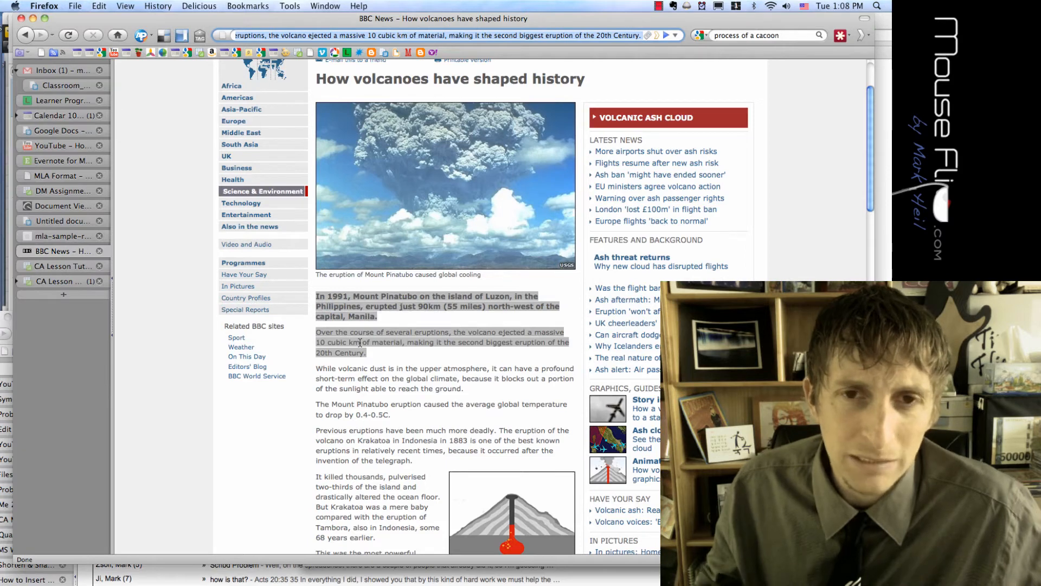
{"action": "key", "text": "super+Tab"}
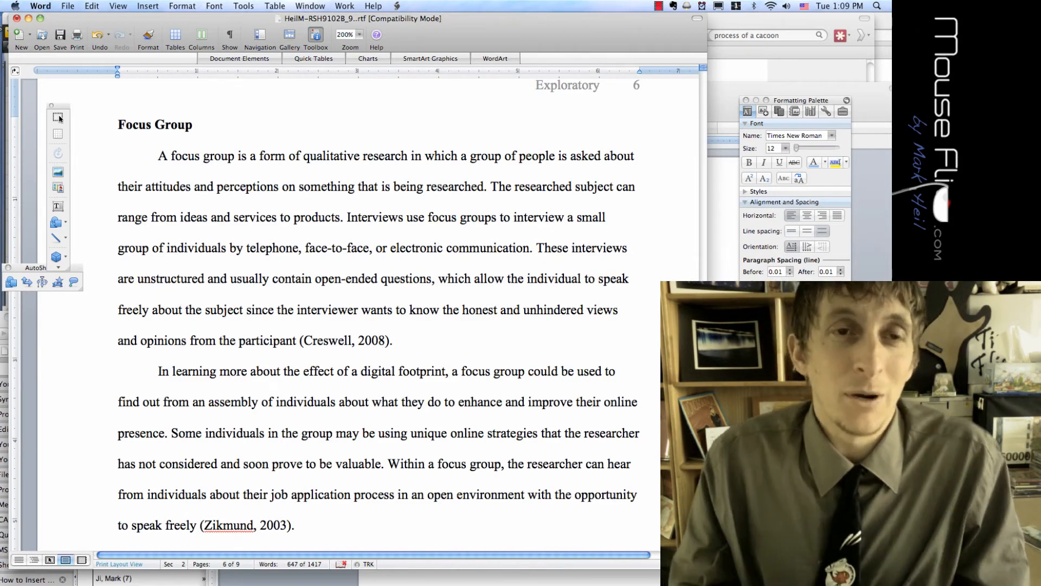
Run a spelling and grammar check on the Focus Group text, then cancel it
{"action": "left_click", "coordinate": [247, 7]}
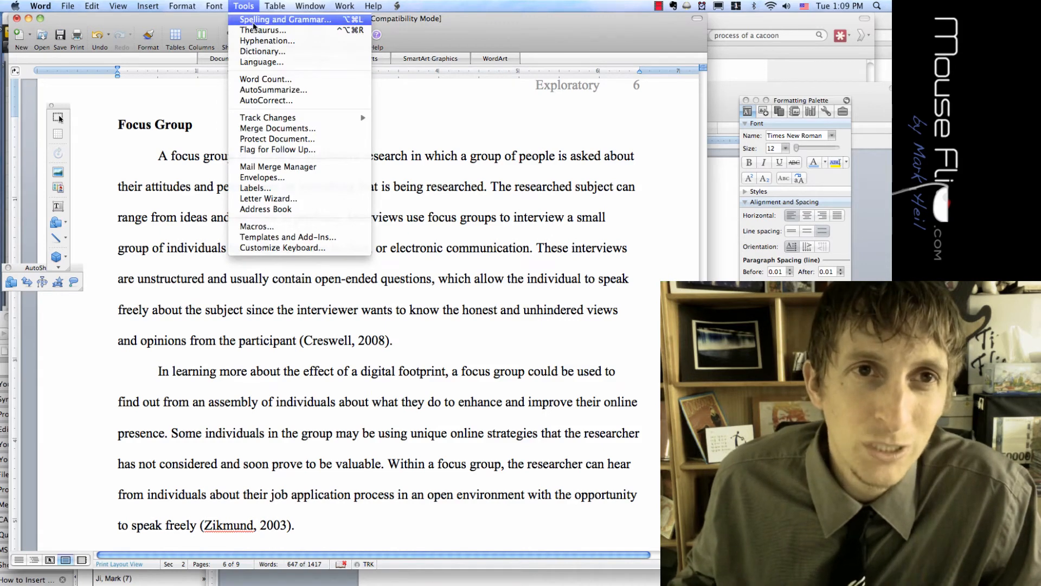
{"action": "left_click", "coordinate": [258, 22]}
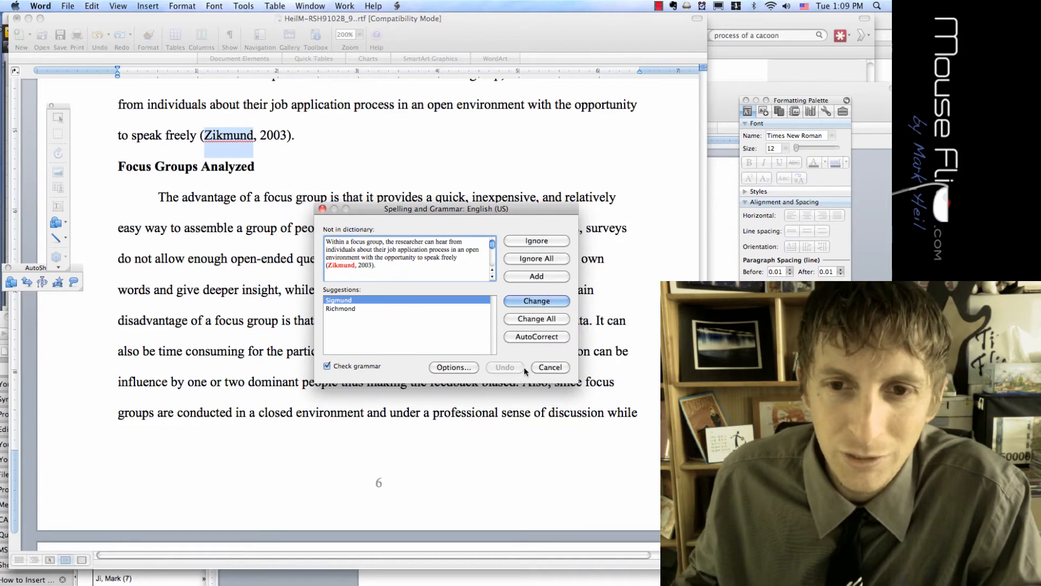
{"action": "left_click", "coordinate": [556, 369]}
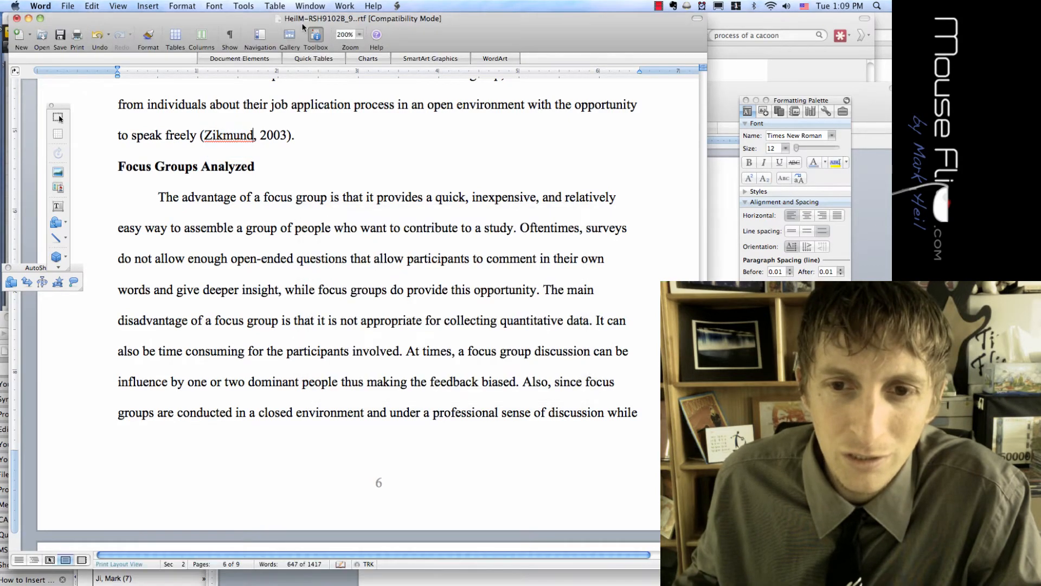
Look up synonyms for "individuals" in the Thesaurus without replacing the word, then close the panel
{"action": "left_click", "coordinate": [244, 7]}
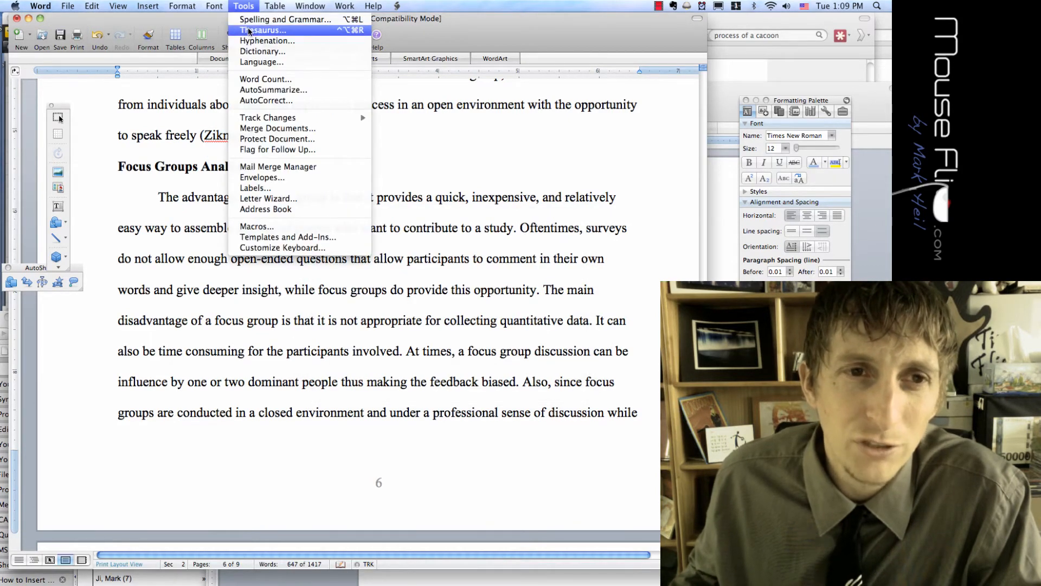
{"action": "left_click", "coordinate": [249, 31]}
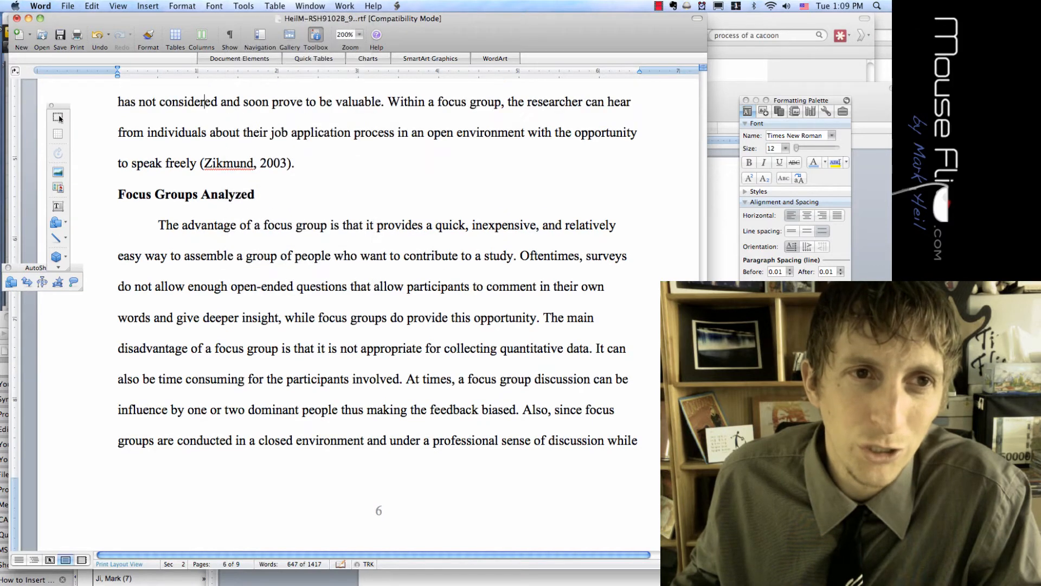
{"action": "double_click", "coordinate": [175, 132]}
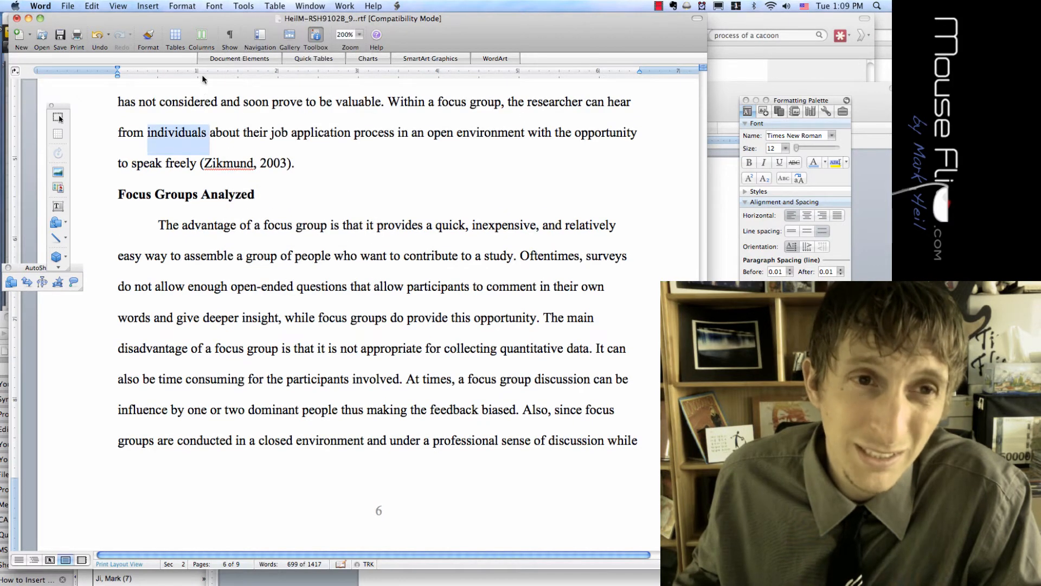
{"action": "left_click", "coordinate": [244, 6]}
{"action": "left_click", "coordinate": [249, 31]}
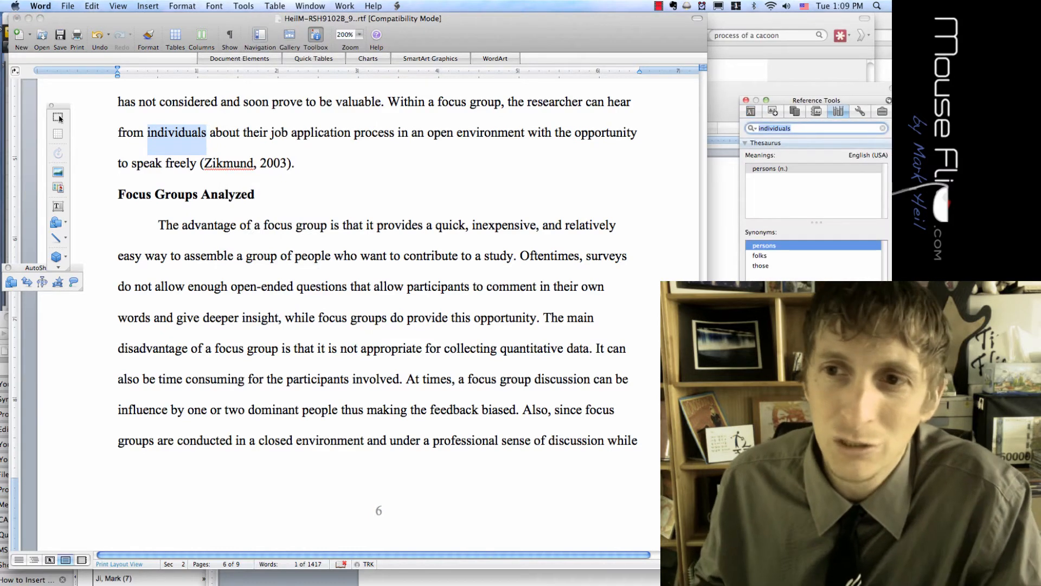
{"action": "left_click_drag", "start_coordinate": [834, 102], "coordinate": [413, 68]}
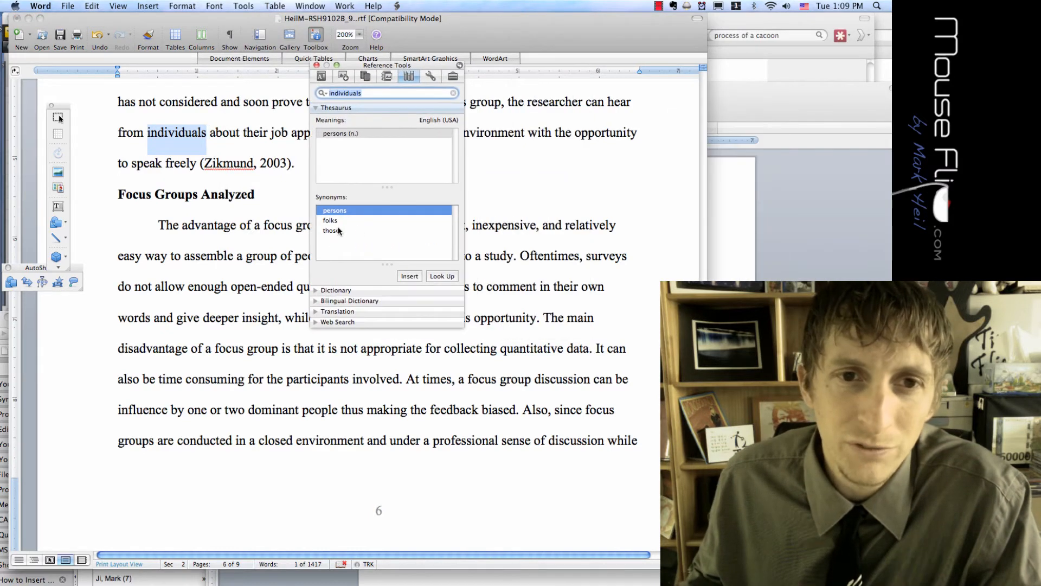
{"action": "left_click", "coordinate": [317, 66]}
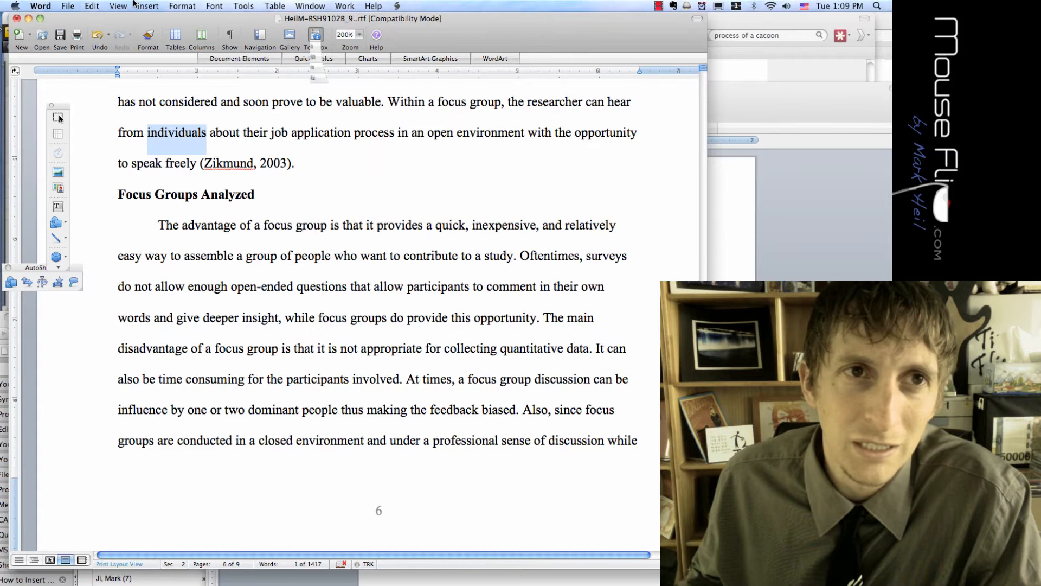
{"action": "left_click", "coordinate": [177, 6]}
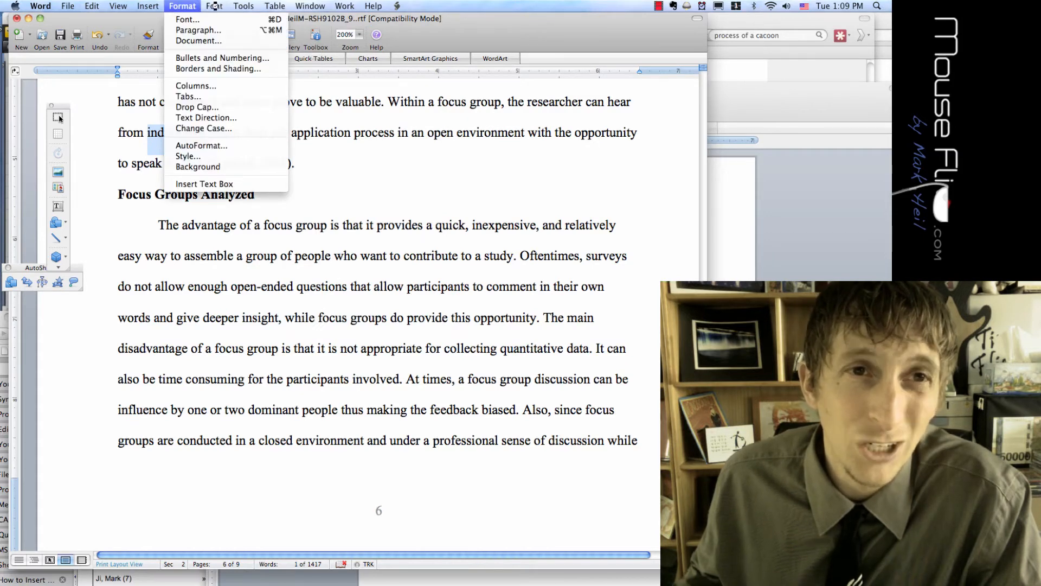
{"action": "left_click", "coordinate": [244, 7]}
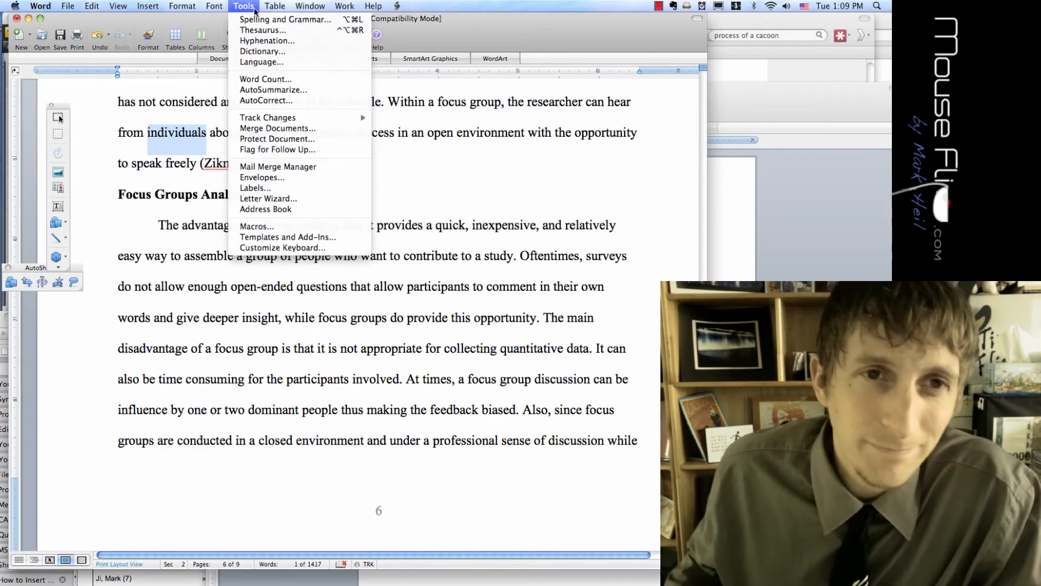
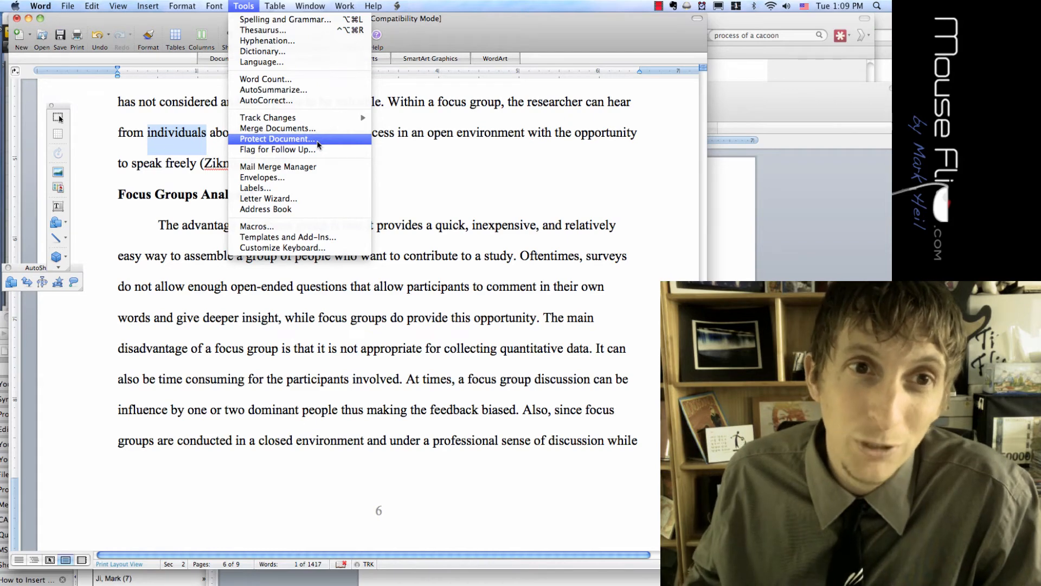
Open the document protection options and back out without protecting the document
{"action": "left_click", "coordinate": [319, 144]}
{"action": "left_click_drag", "start_coordinate": [434, 232], "coordinate": [359, 131]}
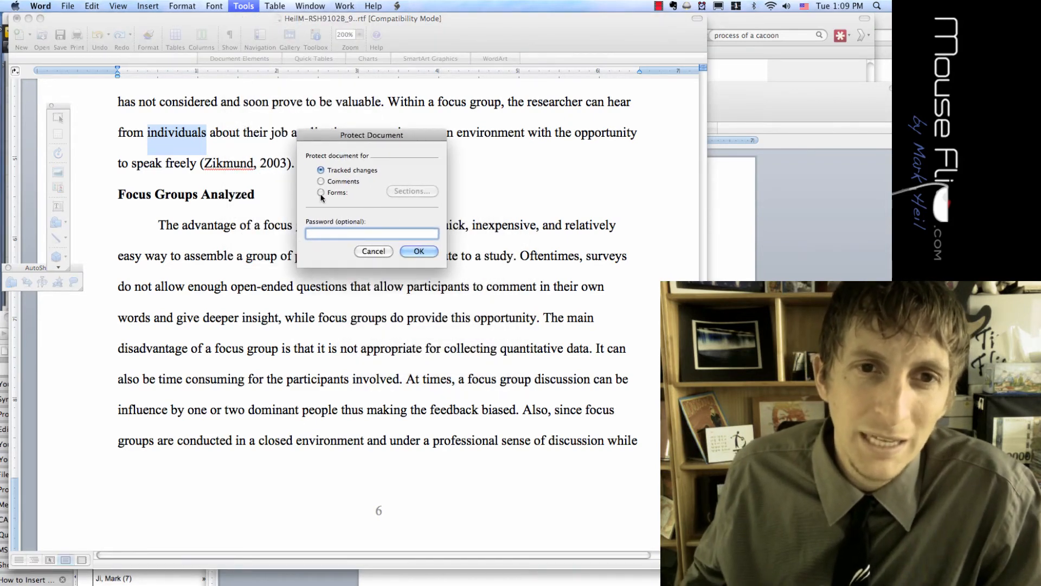
{"action": "left_click", "coordinate": [376, 253]}
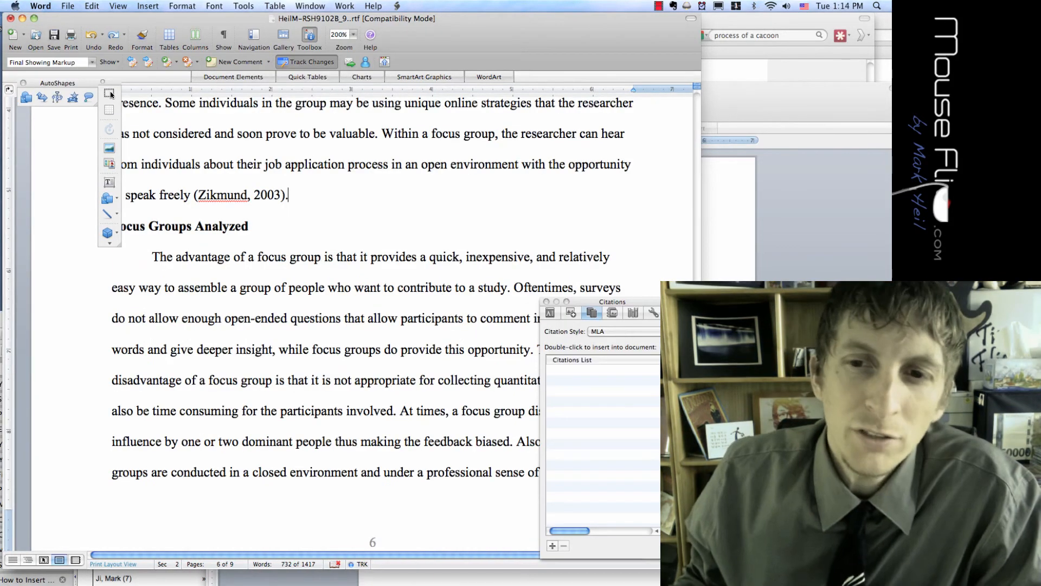
Browse the Toolbox's Citations, Scrapbook and Reference Tools, expanding the Dictionary and Translation sections
{"action": "left_click_drag", "start_coordinate": [609, 301], "coordinate": [536, 40]}
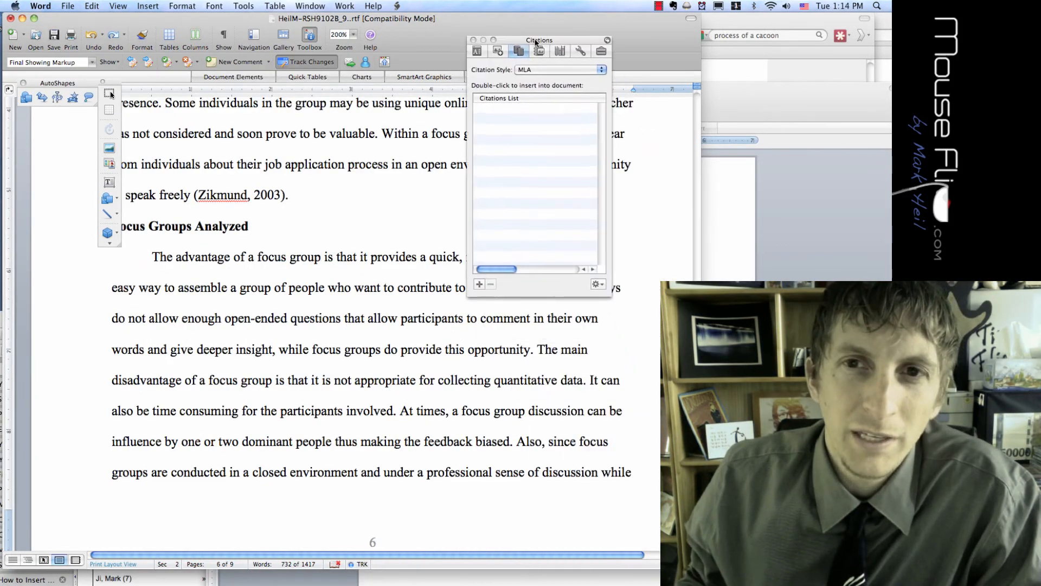
{"action": "left_click", "coordinate": [249, 5]}
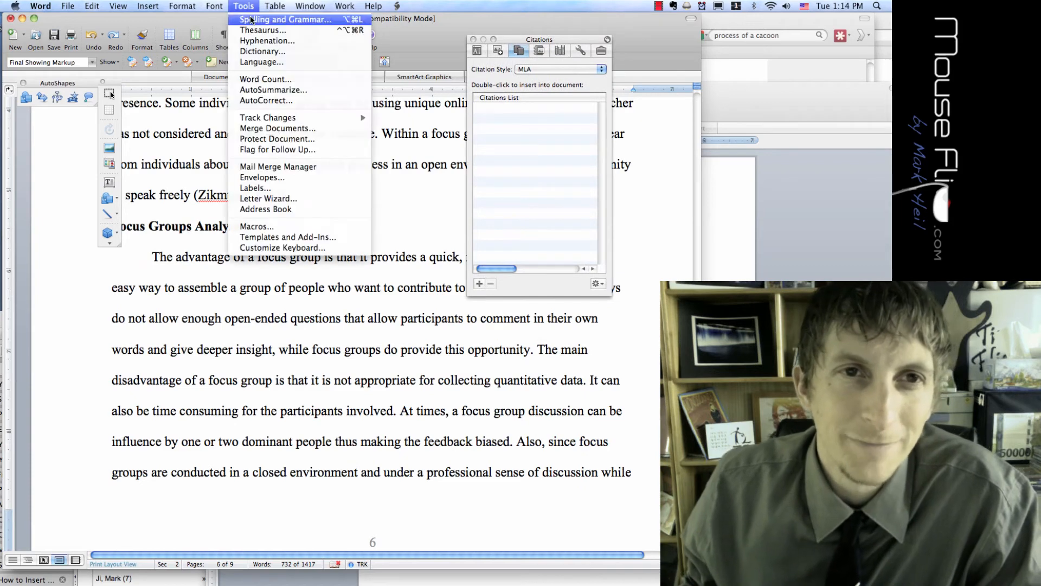
{"action": "left_click", "coordinate": [543, 52]}
{"action": "left_click_drag", "start_coordinate": [535, 39], "coordinate": [480, 39]}
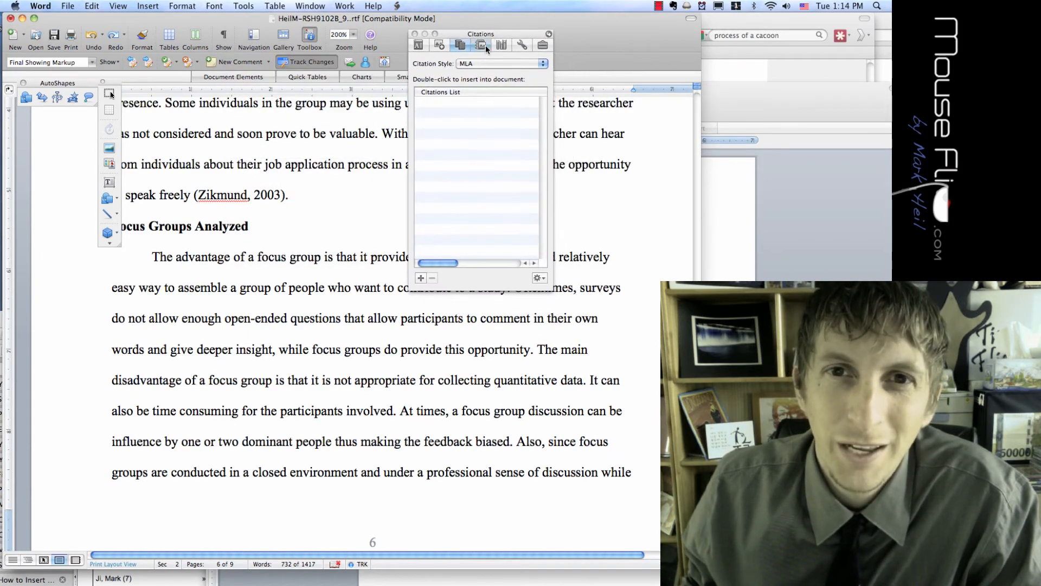
{"action": "left_click", "coordinate": [486, 45]}
{"action": "left_click", "coordinate": [505, 46]}
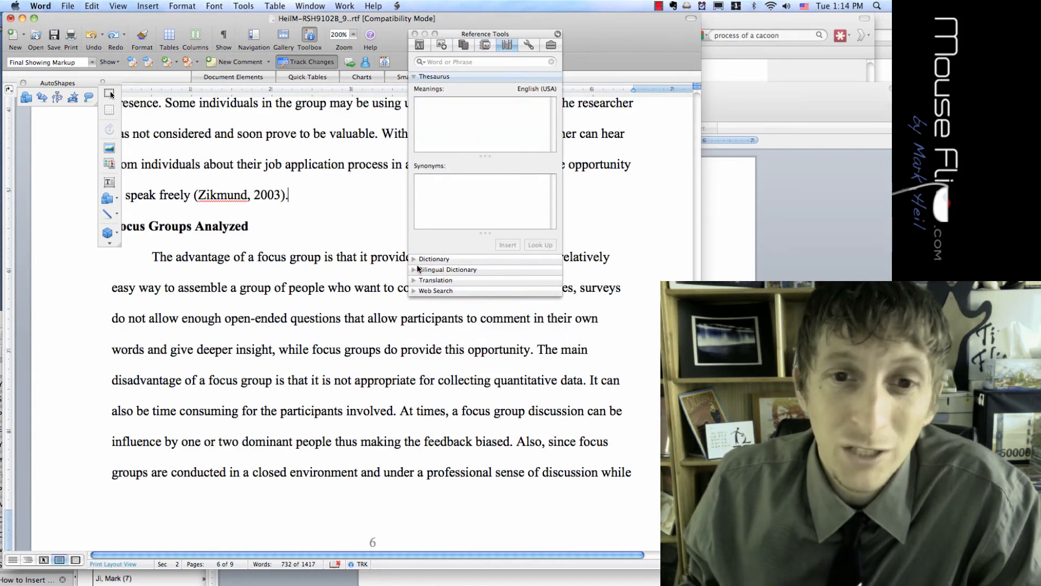
{"action": "left_click", "coordinate": [445, 259]}
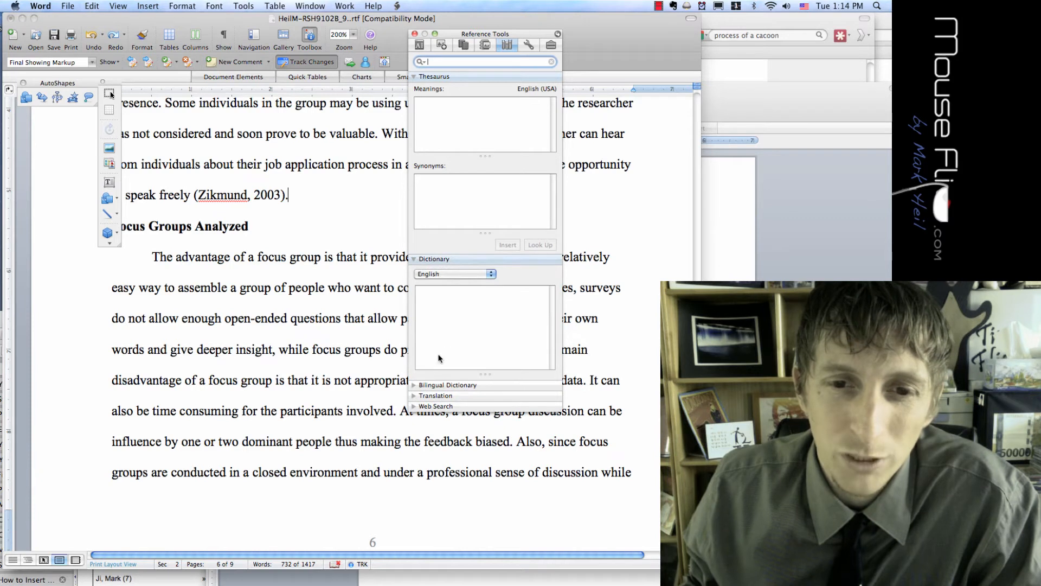
{"action": "left_click", "coordinate": [417, 397]}
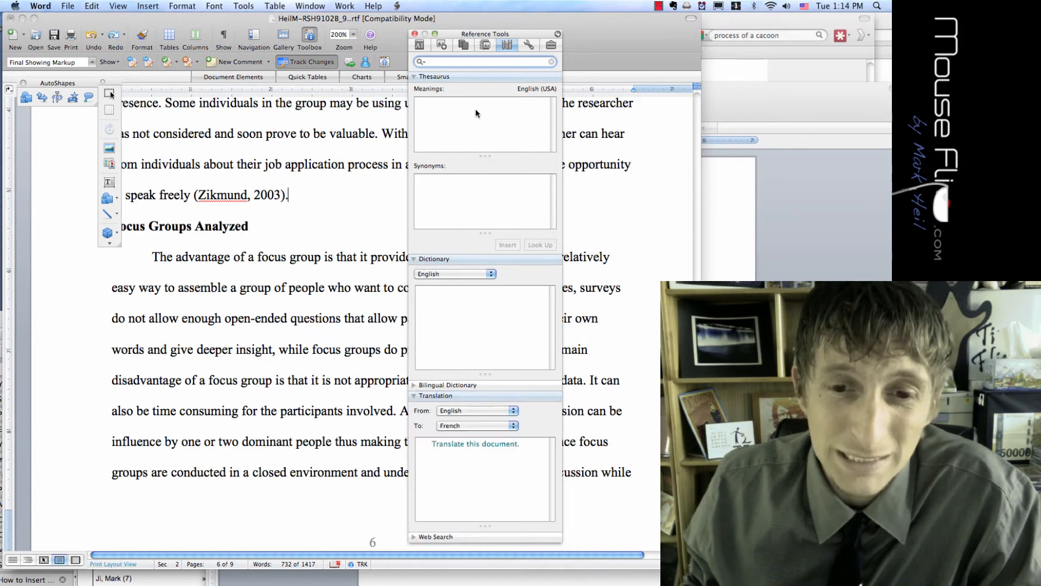
Return to Citations, cancel Create New Source, view the Compatibility Report, then close the Toolbox
{"action": "left_click_drag", "start_coordinate": [464, 33], "coordinate": [405, 17]}
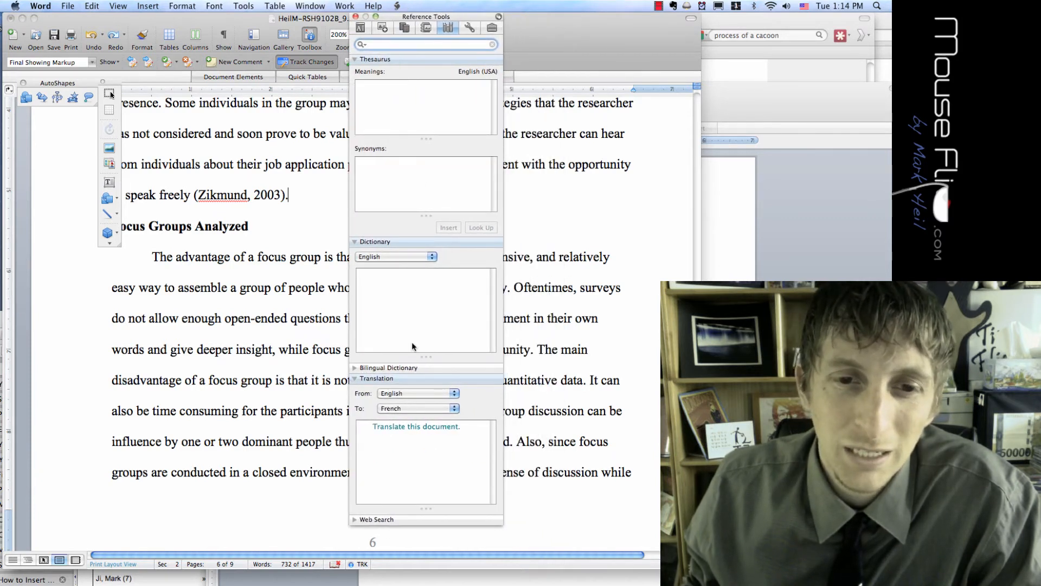
{"action": "left_click", "coordinate": [422, 30]}
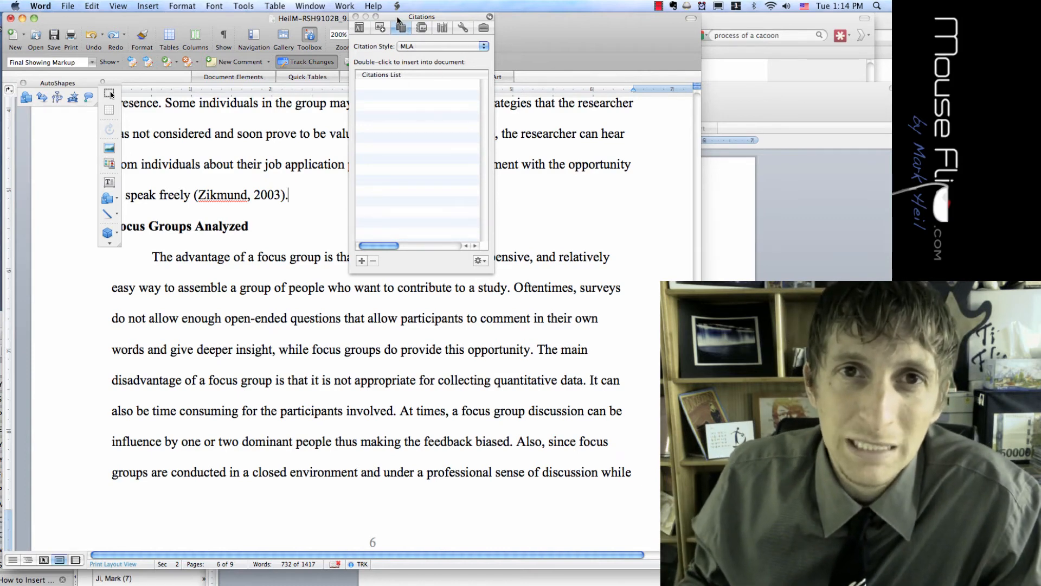
{"action": "left_click_drag", "start_coordinate": [398, 19], "coordinate": [374, 23]}
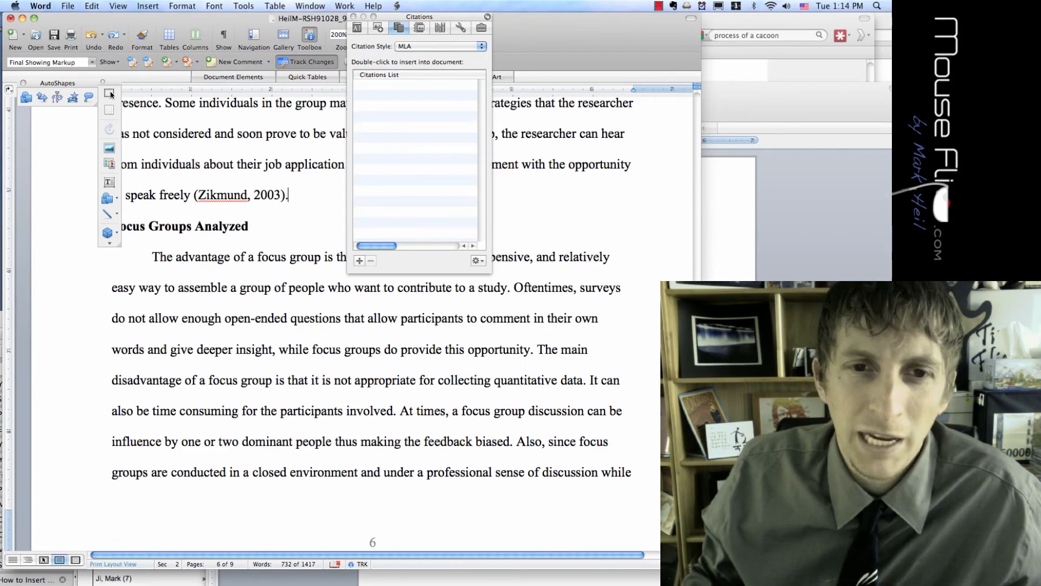
{"action": "left_click", "coordinate": [359, 261]}
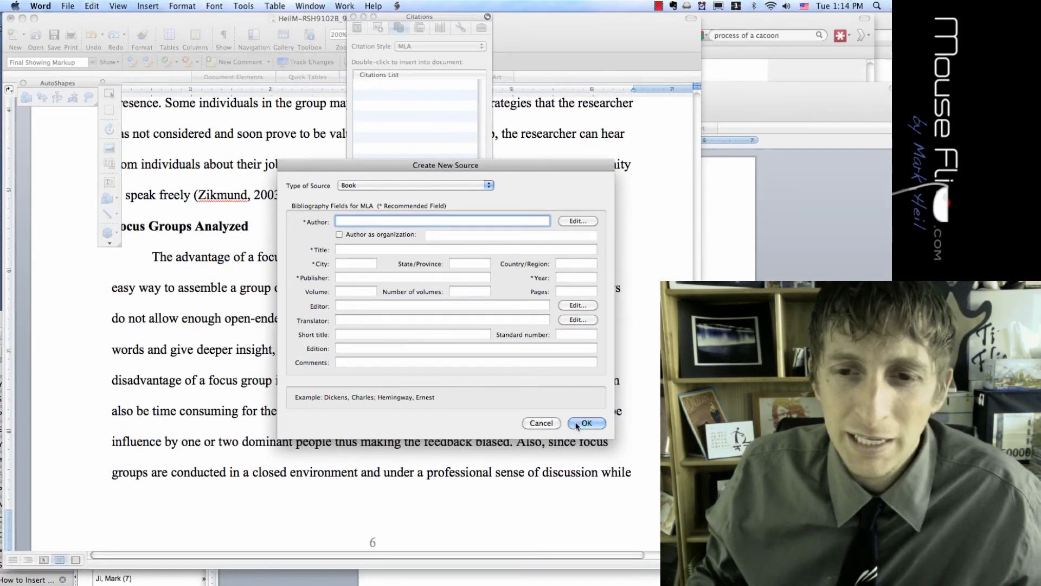
{"action": "left_click", "coordinate": [700, 539]}
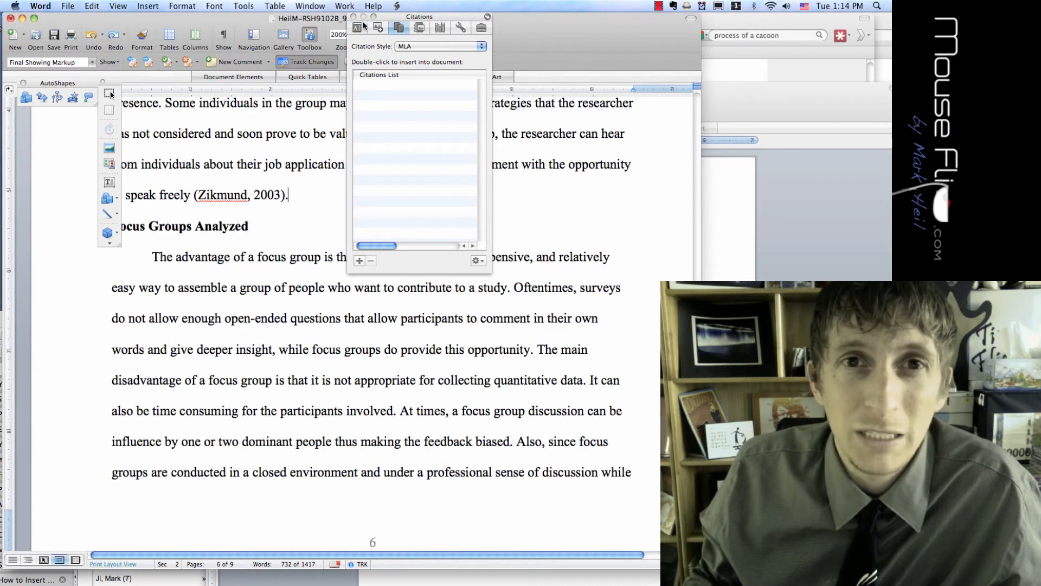
{"action": "left_click", "coordinate": [461, 29]}
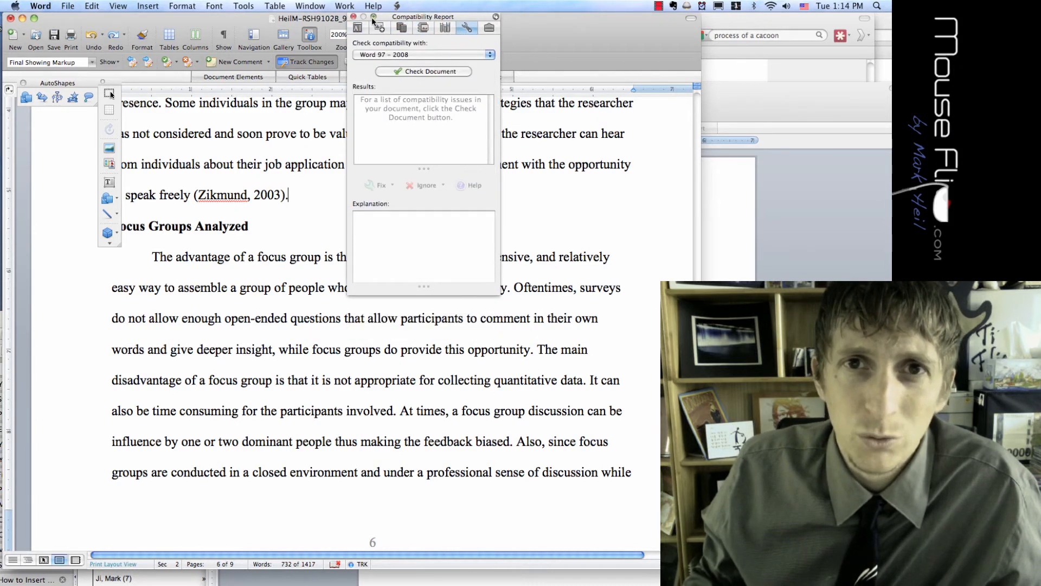
{"action": "left_click", "coordinate": [354, 17]}
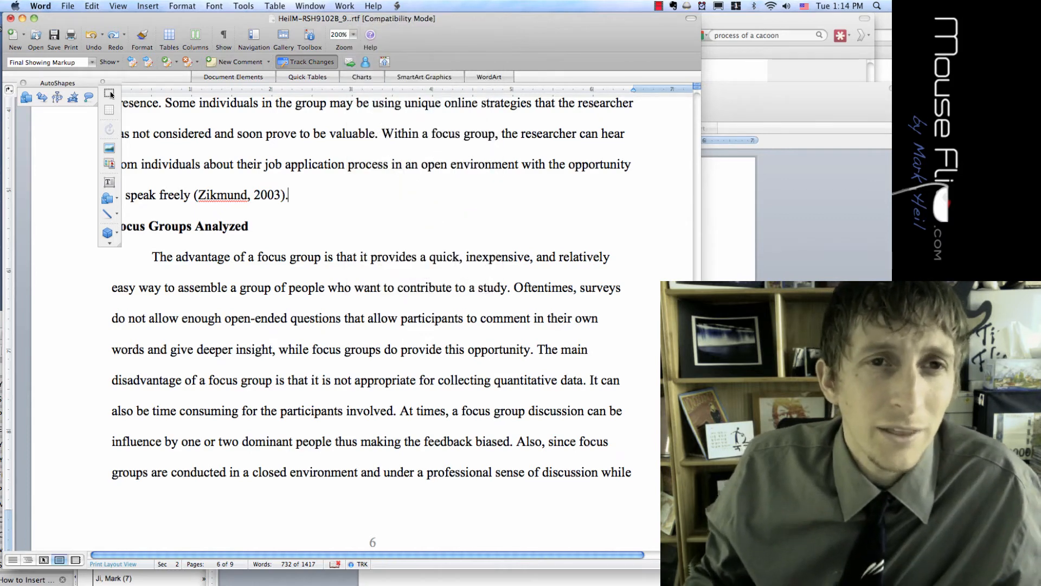
Add an AutoCorrect entry that replaces USoA with United States of America
{"action": "left_click", "coordinate": [243, 6]}
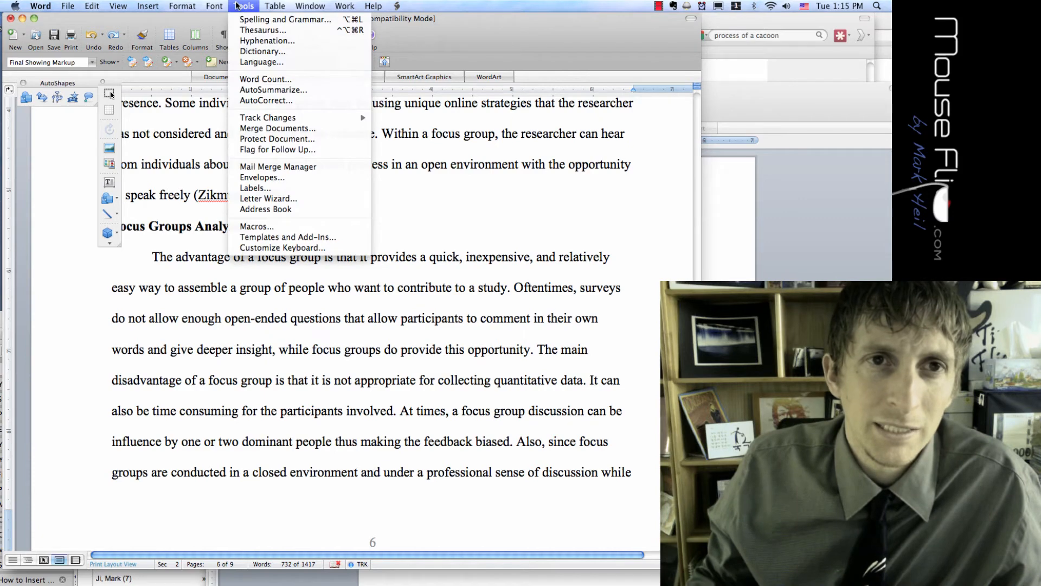
{"action": "left_click", "coordinate": [282, 102]}
{"action": "left_click", "coordinate": [356, 264]}
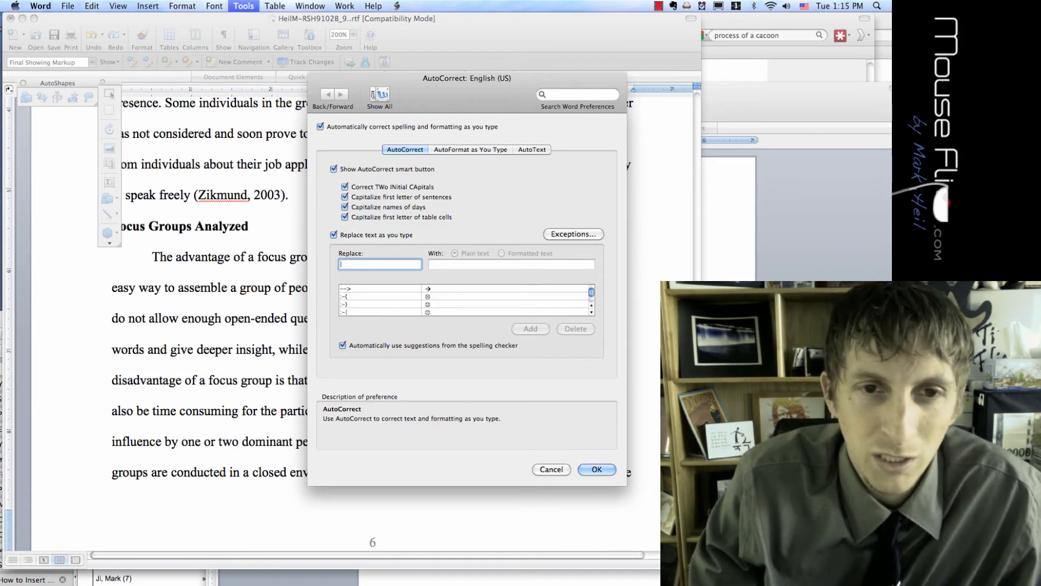
{"action": "type", "text": "uSA"}
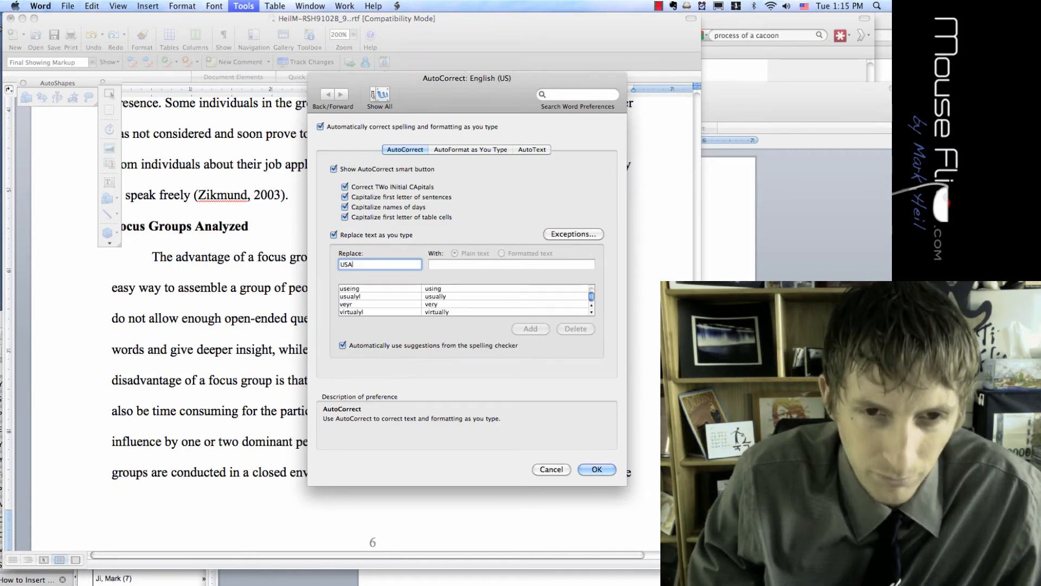
{"action": "type", "text": "b"}
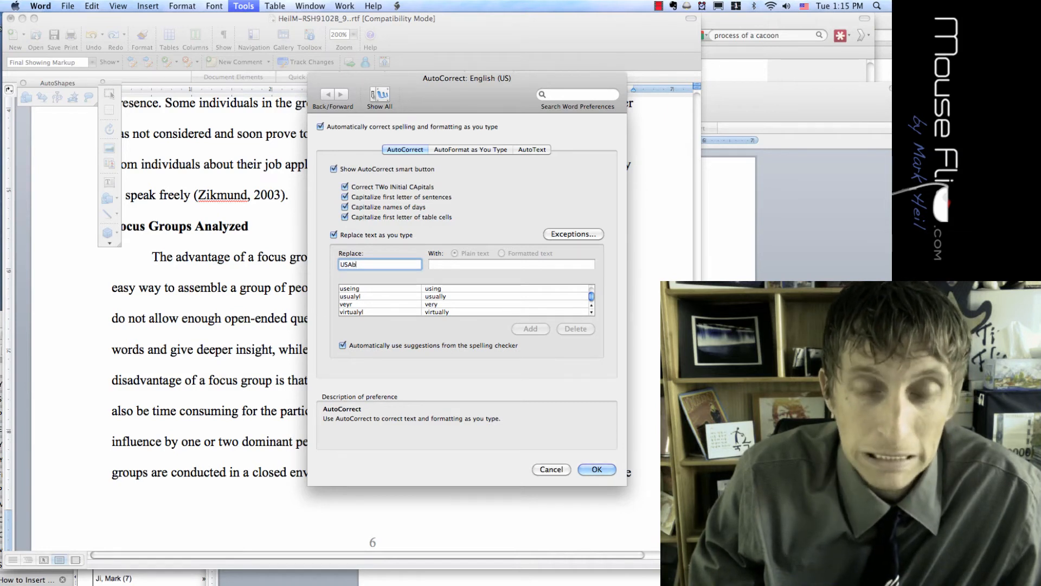
{"action": "key", "text": "Tab"}
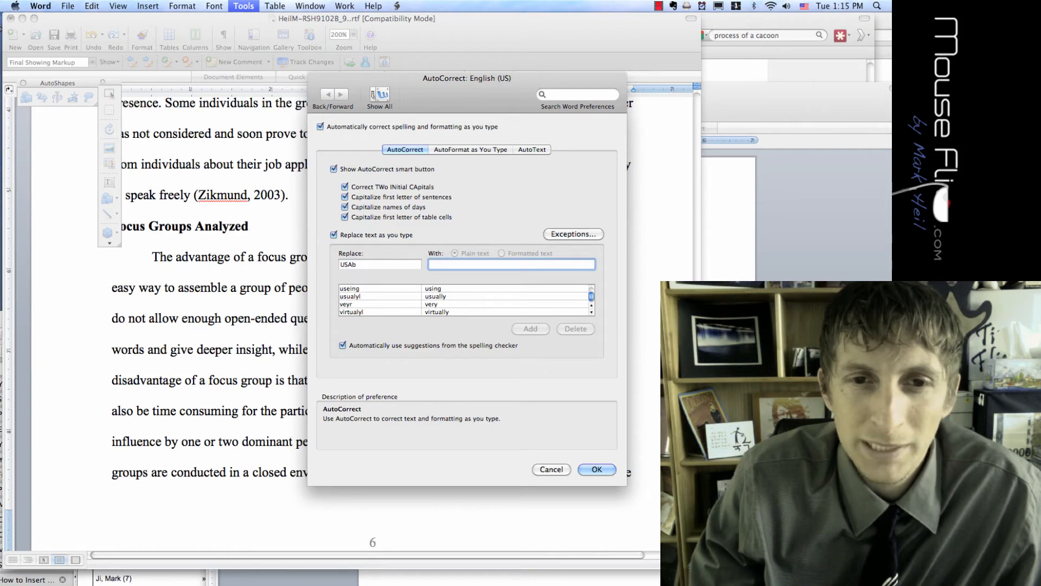
{"action": "type", "text": "Unite"}
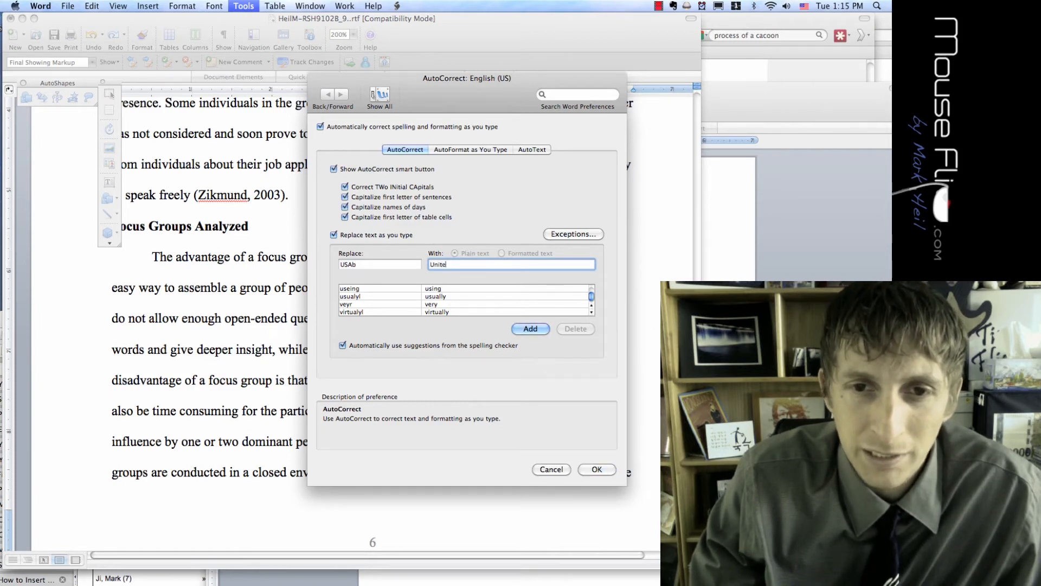
{"action": "type", "text": "d States o"}
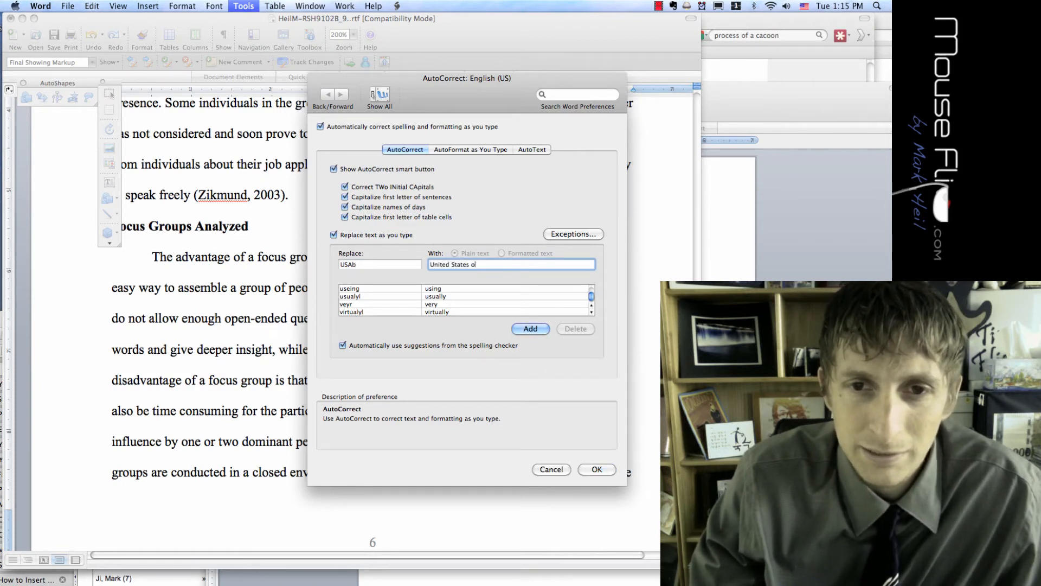
{"action": "type", "text": "f America"}
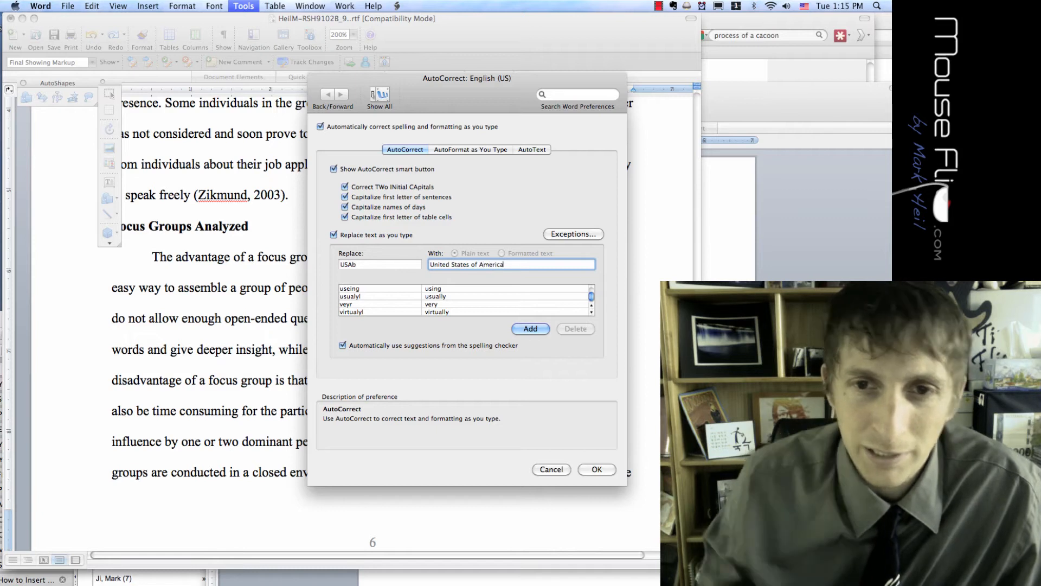
{"action": "key", "text": "shift+Tab"}
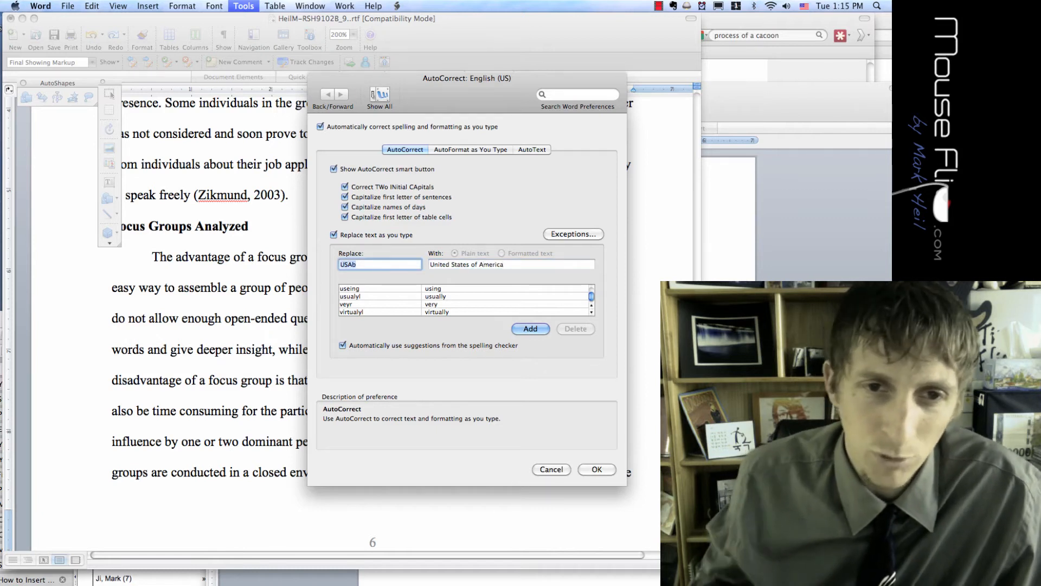
{"action": "type", "text": "U"}
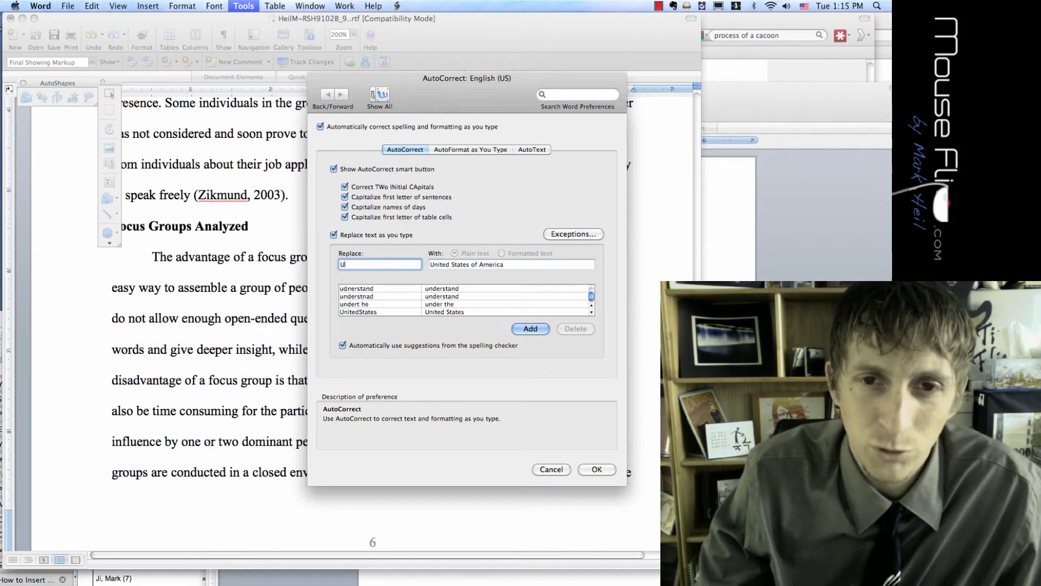
{"action": "type", "text": "SoA"}
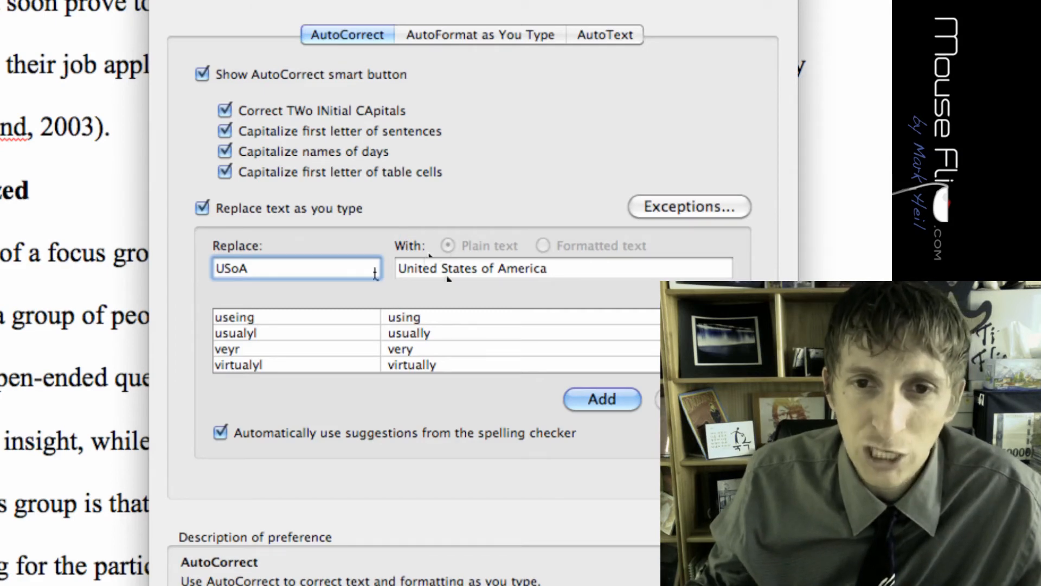
{"action": "left_click", "coordinate": [594, 398]}
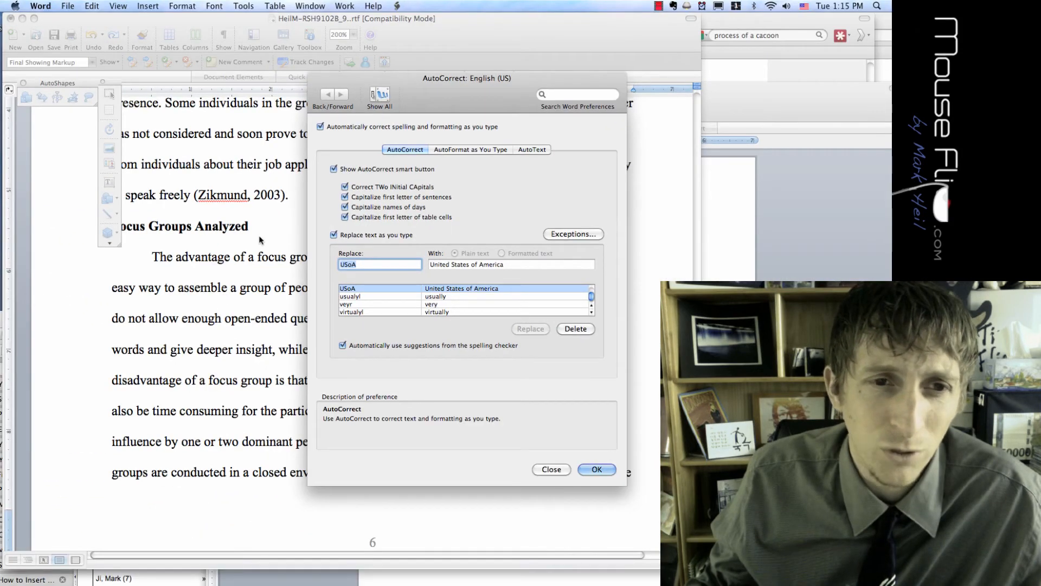
{"action": "left_click", "coordinate": [558, 470]}
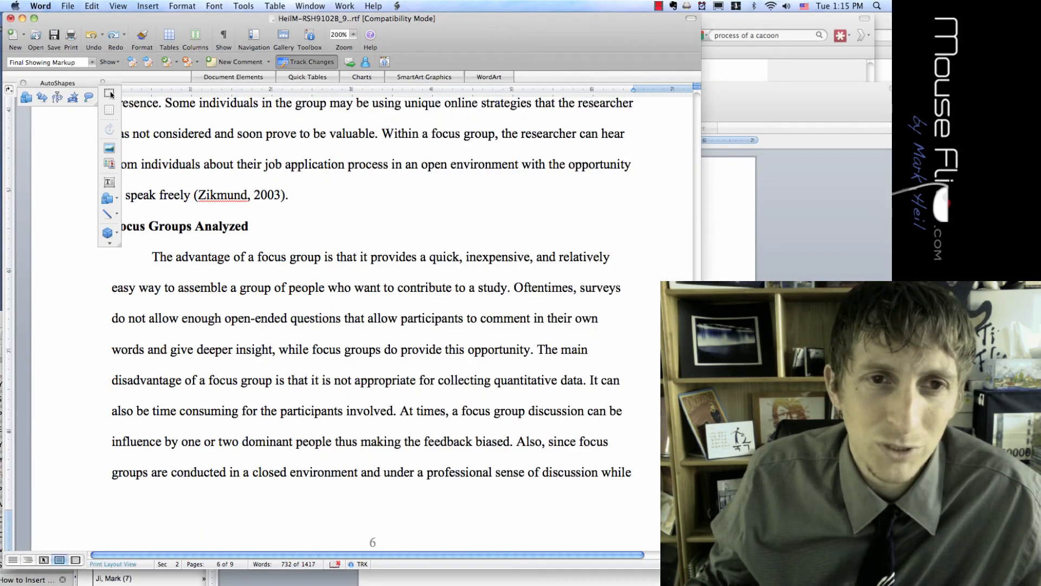
Test the USoA entry after the Zikmund citation, then undo the expansion and the test text
{"action": "type", "text": "USoA"}
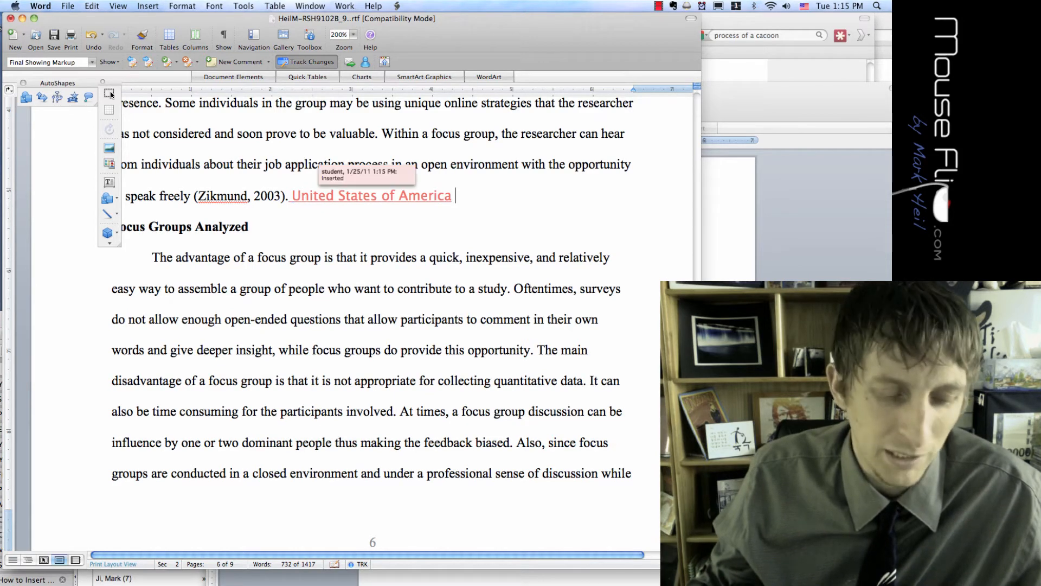
{"action": "key", "text": "super+z"}
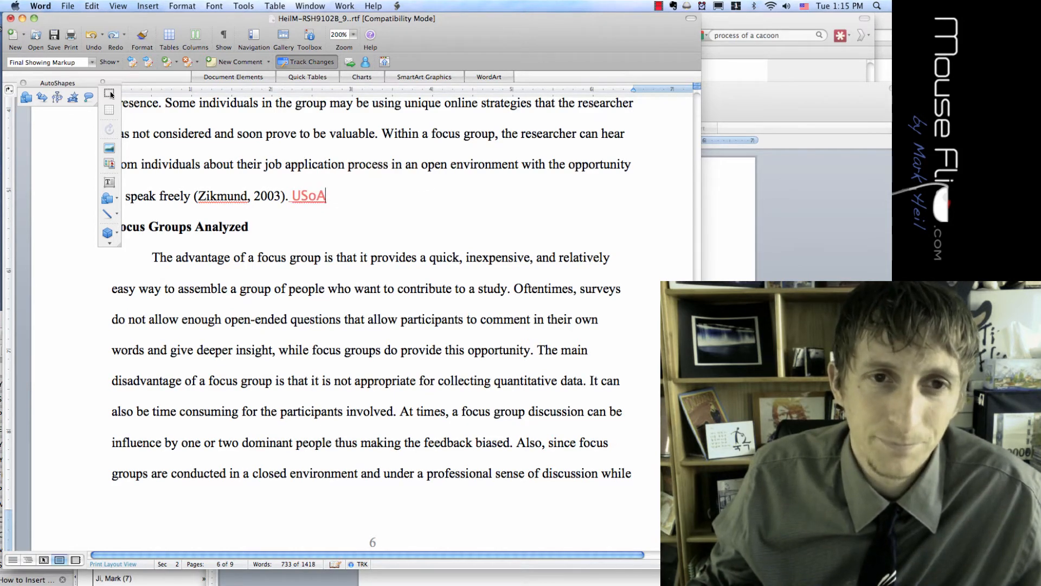
{"action": "key", "text": "super+z"}
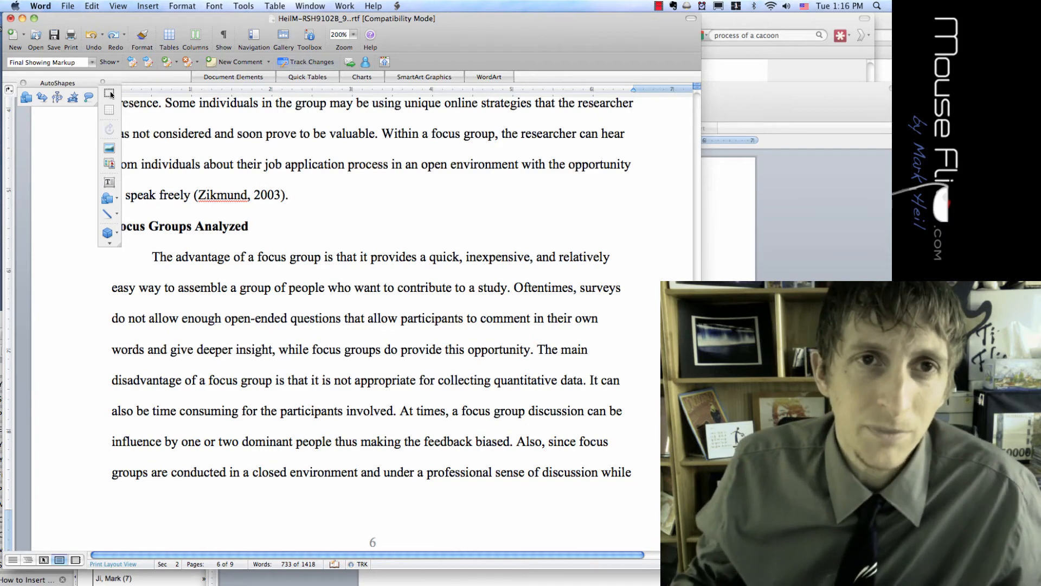
AutoSummarize the paper, highlighting key points at 25% of the original, and scroll through the highlights
{"action": "left_click", "coordinate": [243, 6]}
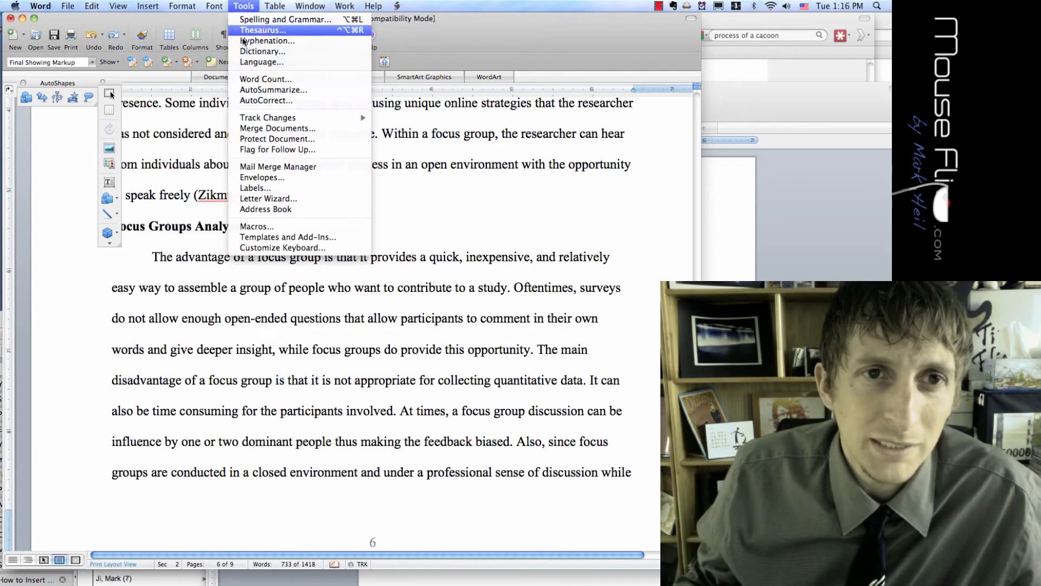
{"action": "left_click", "coordinate": [286, 92]}
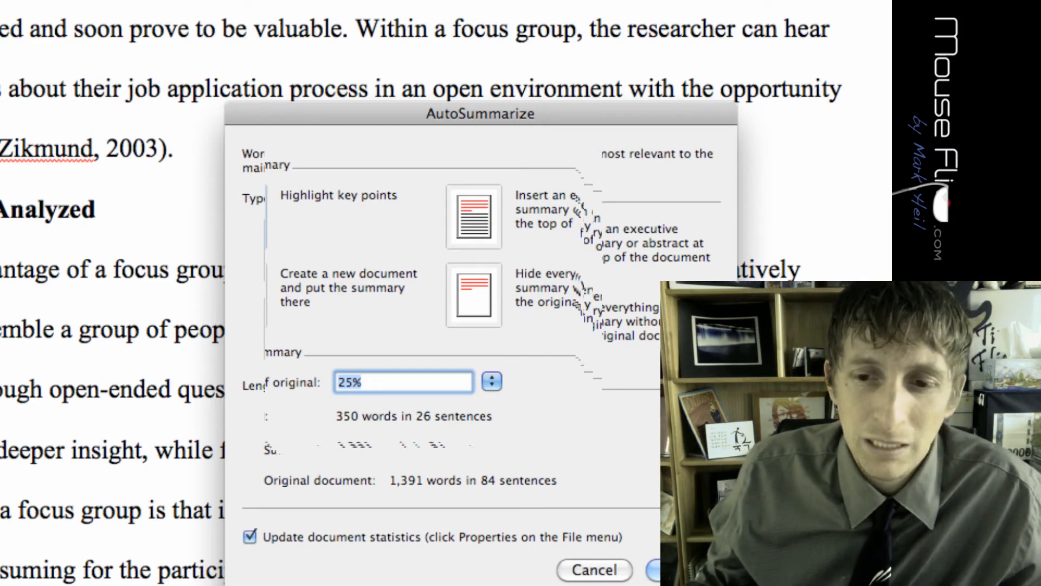
{"action": "left_click", "coordinate": [681, 570]}
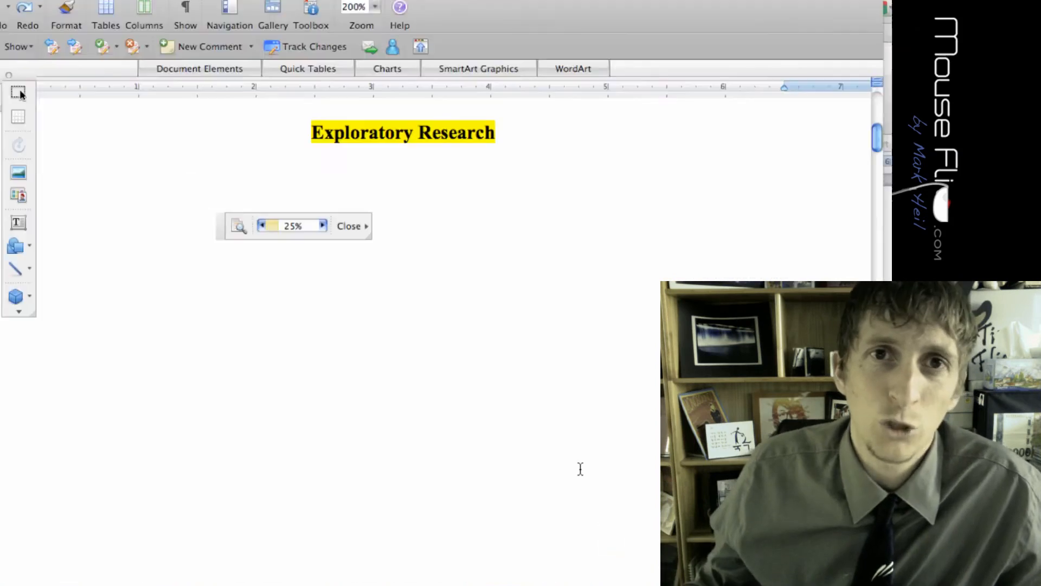
{"action": "scroll", "coordinate": [505, 390], "scroll_direction": "down", "scroll_amount": 15}
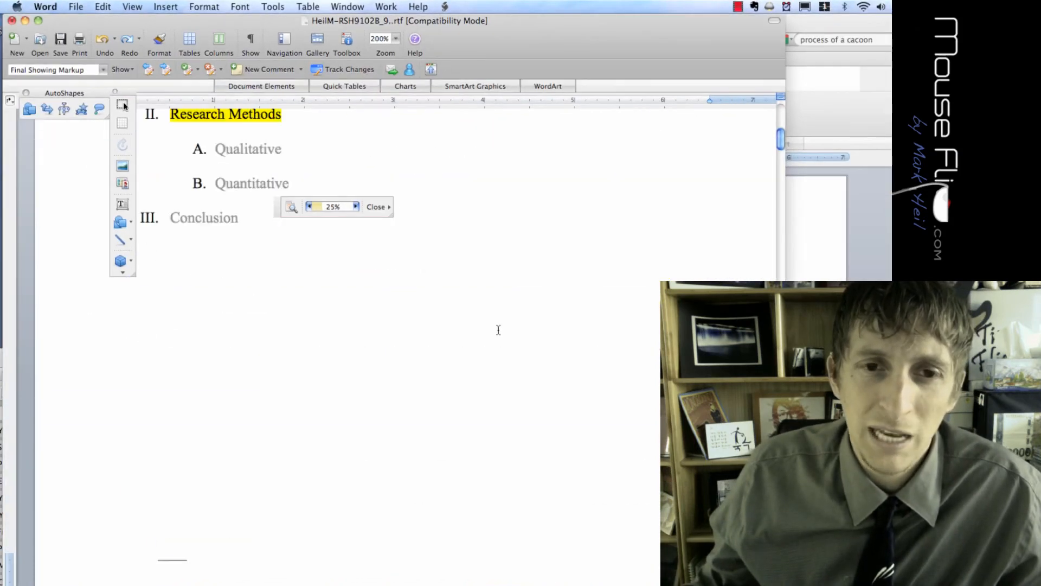
{"action": "scroll", "coordinate": [499, 330], "scroll_direction": "down", "scroll_amount": 15}
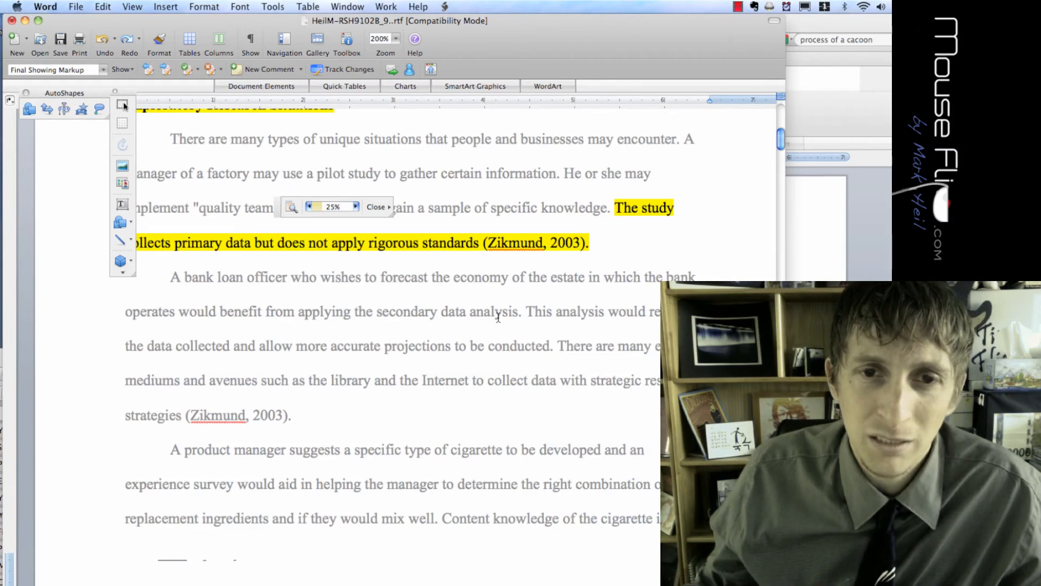
{"action": "scroll", "coordinate": [499, 317], "scroll_direction": "up", "scroll_amount": 2}
{"action": "scroll", "coordinate": [434, 282], "scroll_direction": "down", "scroll_amount": 12}
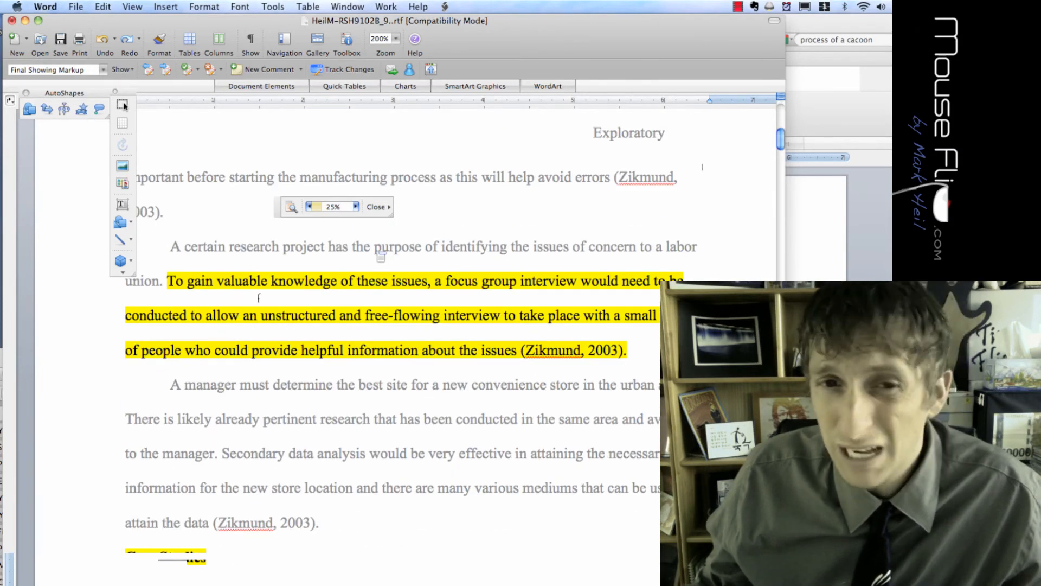
{"action": "scroll", "coordinate": [325, 296], "scroll_direction": "down", "scroll_amount": 10}
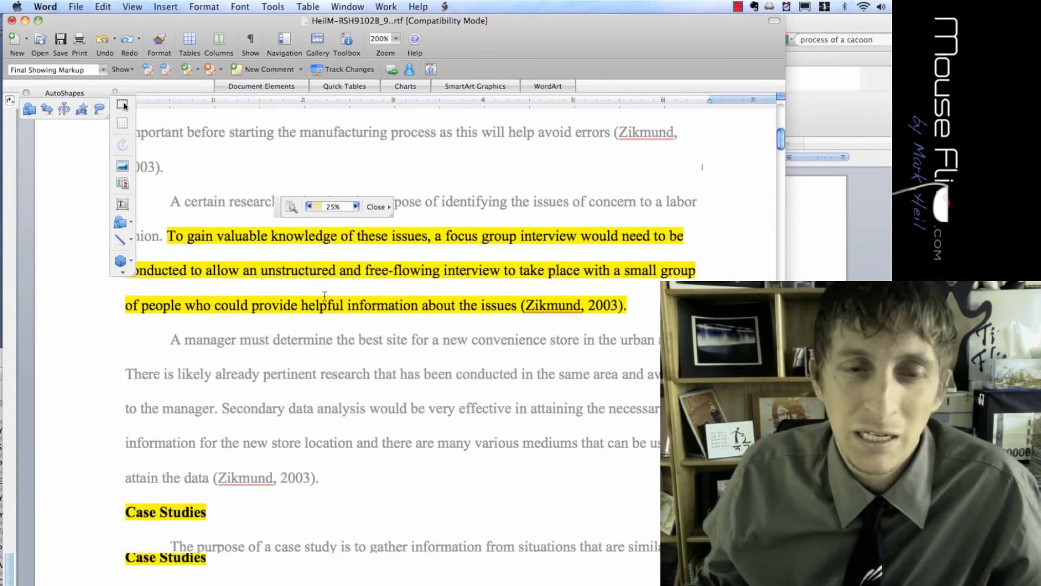
{"action": "scroll", "coordinate": [324, 296], "scroll_direction": "down", "scroll_amount": 15}
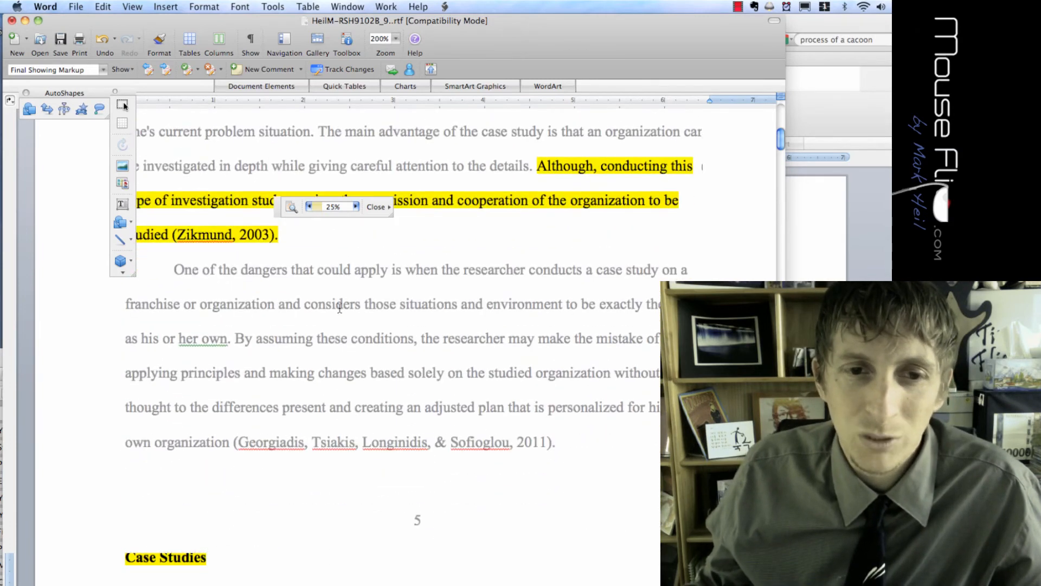
{"action": "scroll", "coordinate": [344, 312], "scroll_direction": "down", "scroll_amount": 12}
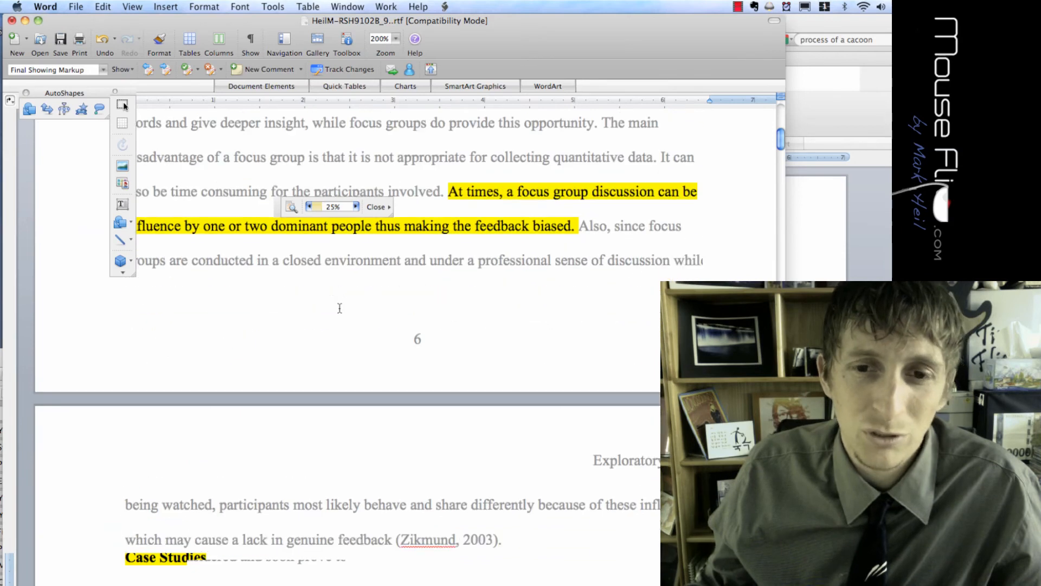
{"action": "scroll", "coordinate": [344, 312], "scroll_direction": "up", "scroll_amount": 20}
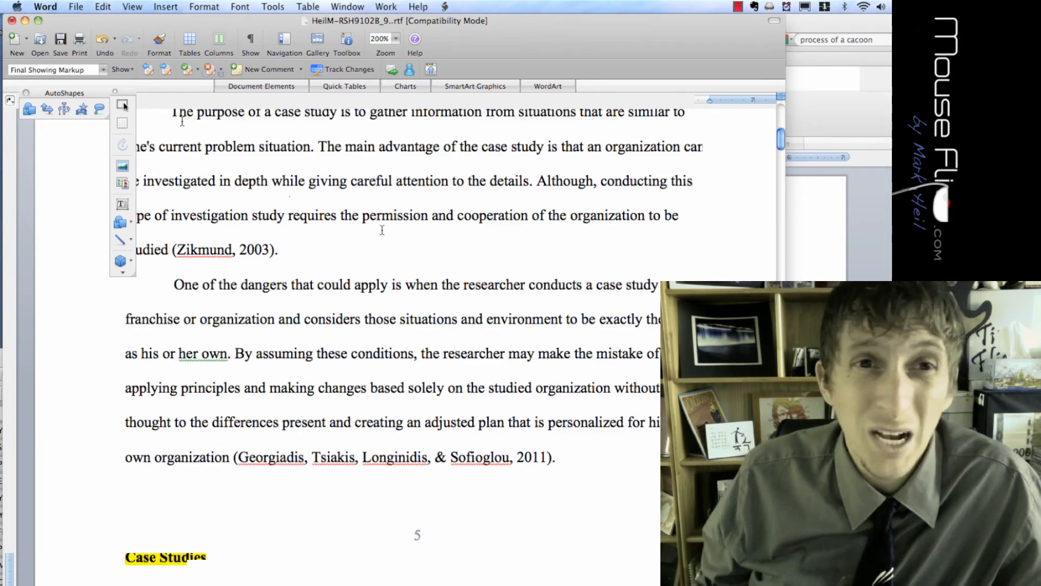
{"action": "scroll", "coordinate": [383, 230], "scroll_direction": "right", "scroll_amount": 2}
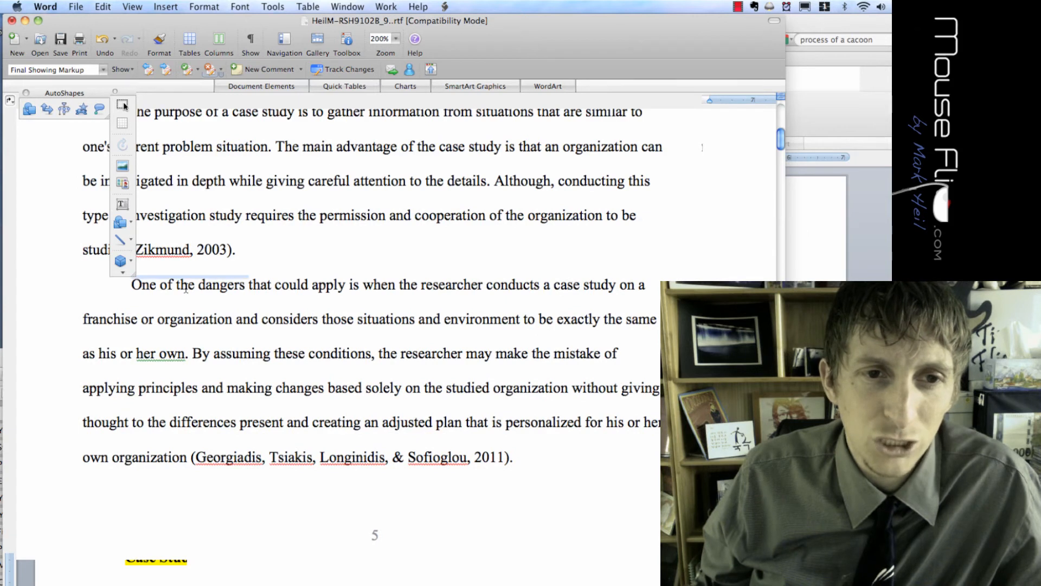
Comment 'What type of dangers are you talking about?' on the phrase 'One of the dangers'
{"action": "left_click_drag", "start_coordinate": [133, 286], "coordinate": [247, 286]}
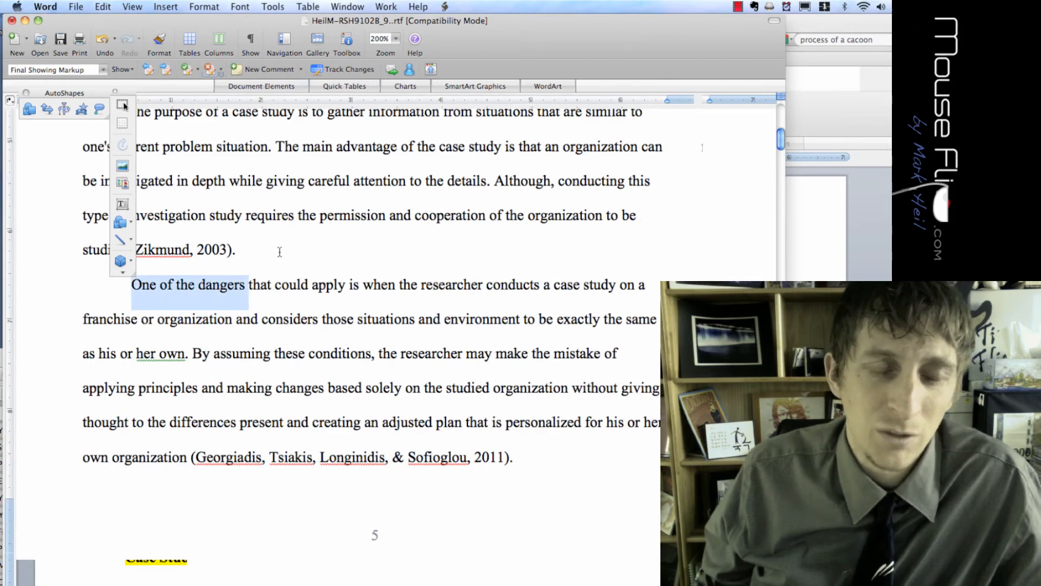
{"action": "left_click", "coordinate": [256, 69]}
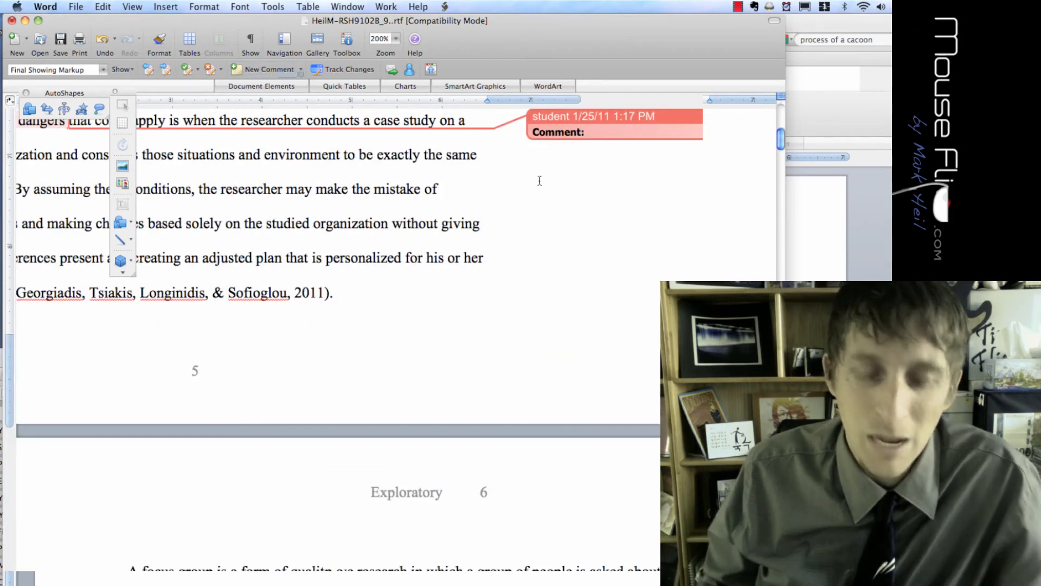
{"action": "type", "text": "Wh"}
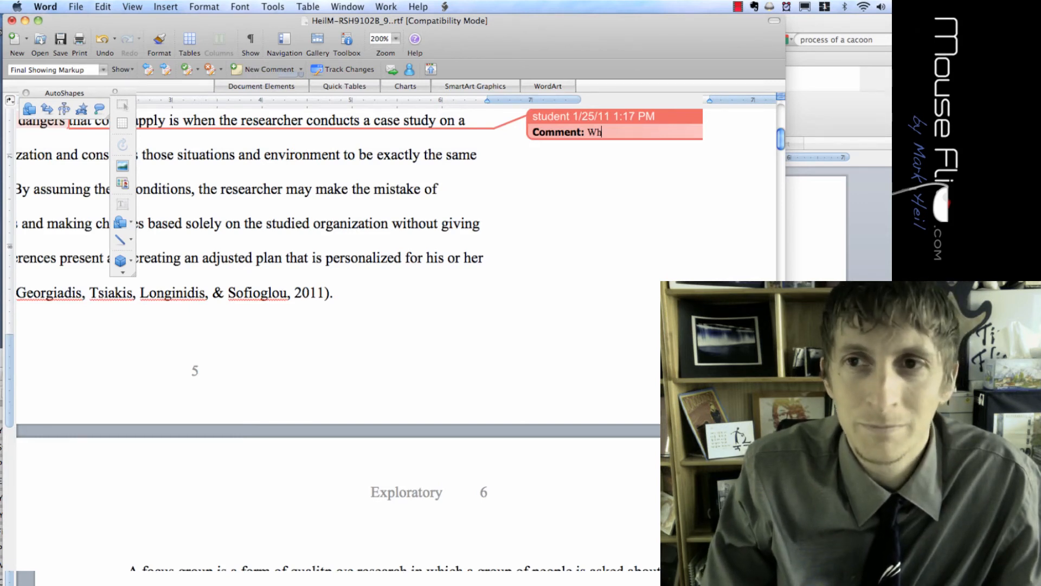
{"action": "type", "text": "at type of dangers are you talking about?"}
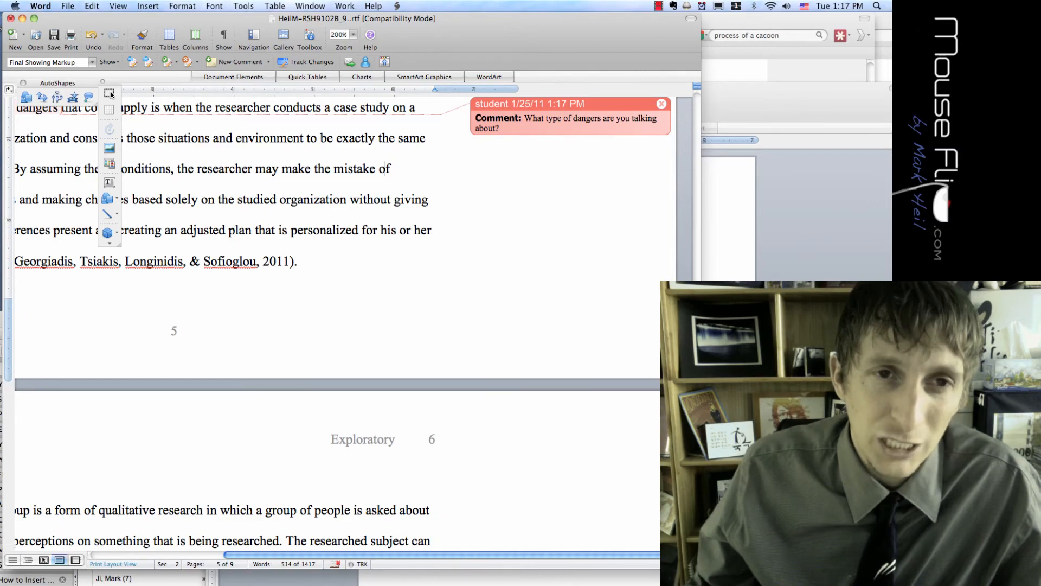
{"action": "scroll", "coordinate": [244, 163], "scroll_direction": "up", "scroll_amount": 5}
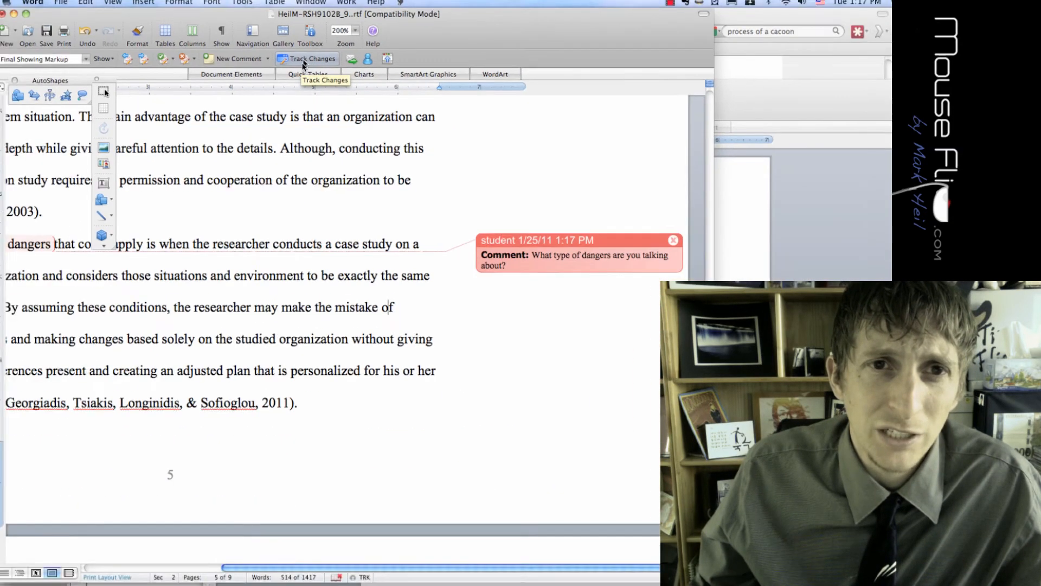
With Track Changes on, delete 'Although,', capitalize Conducting and change 'mistake' to 'mistakes'
{"action": "left_click", "coordinate": [147, 6]}
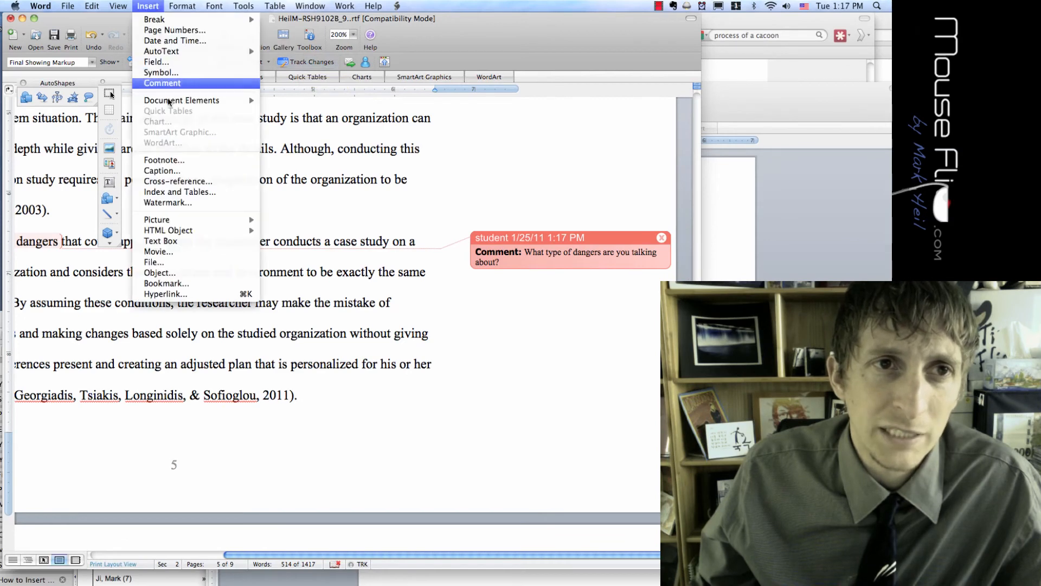
{"action": "left_click", "coordinate": [331, 110]}
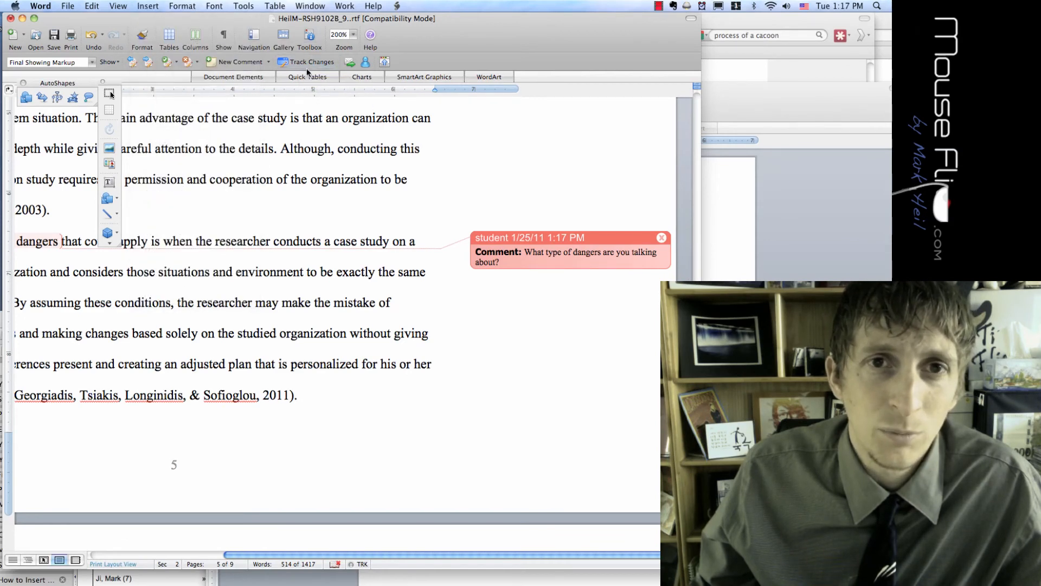
{"action": "left_click", "coordinate": [297, 63]}
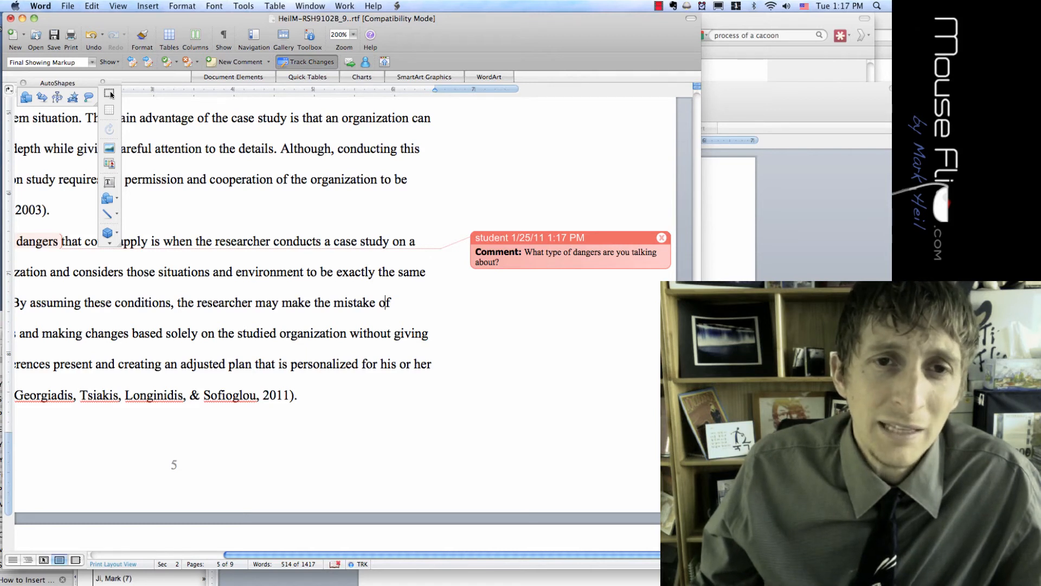
{"action": "left_click_drag", "start_coordinate": [280, 149], "coordinate": [325, 149]}
{"action": "key", "text": "BackSpace"}
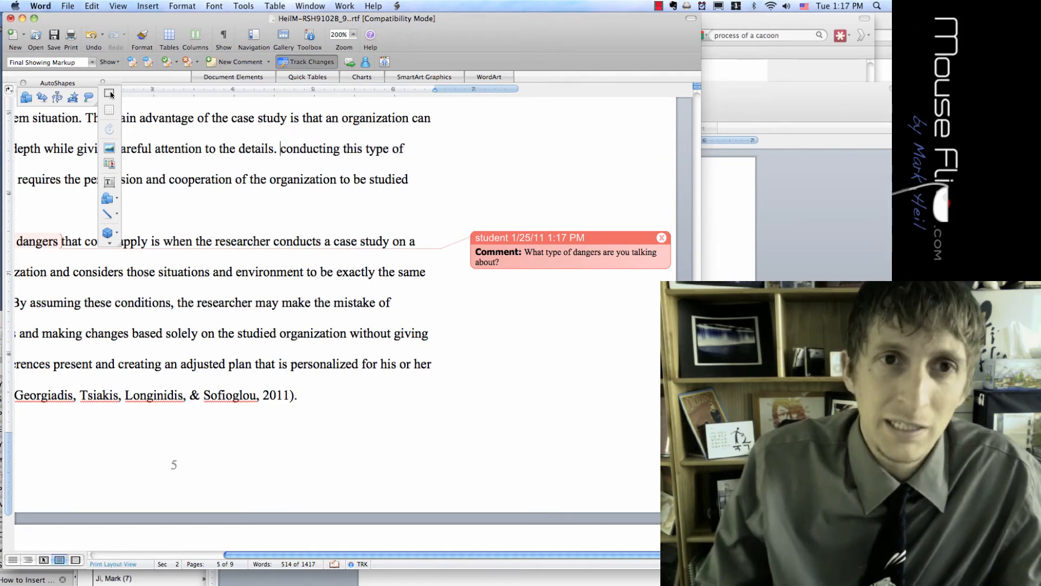
{"action": "key", "text": "Delete"}
{"action": "type", "text": "C"}
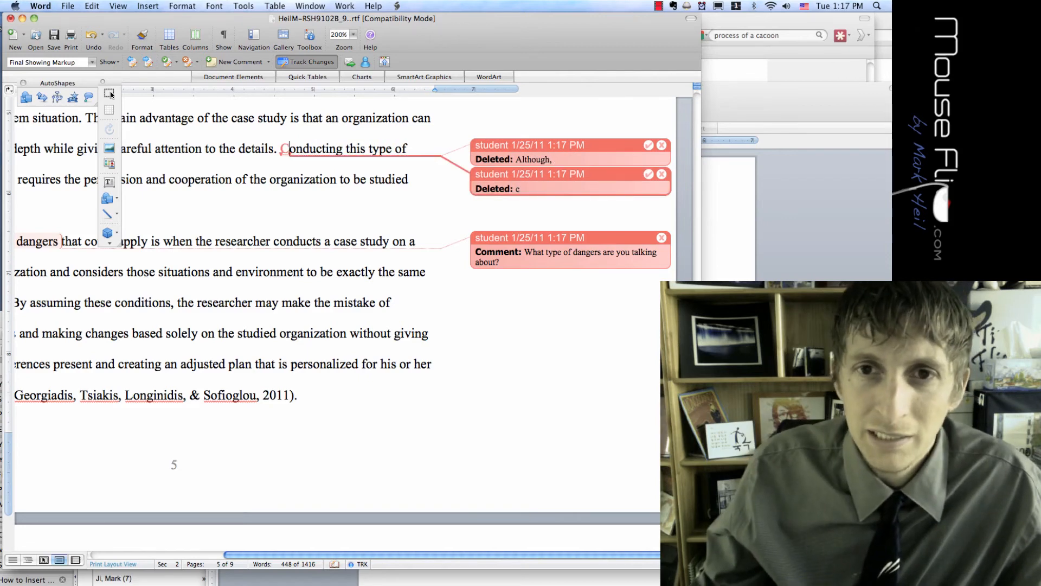
{"action": "scroll", "coordinate": [110, 94], "scroll_direction": "down", "scroll_amount": 2}
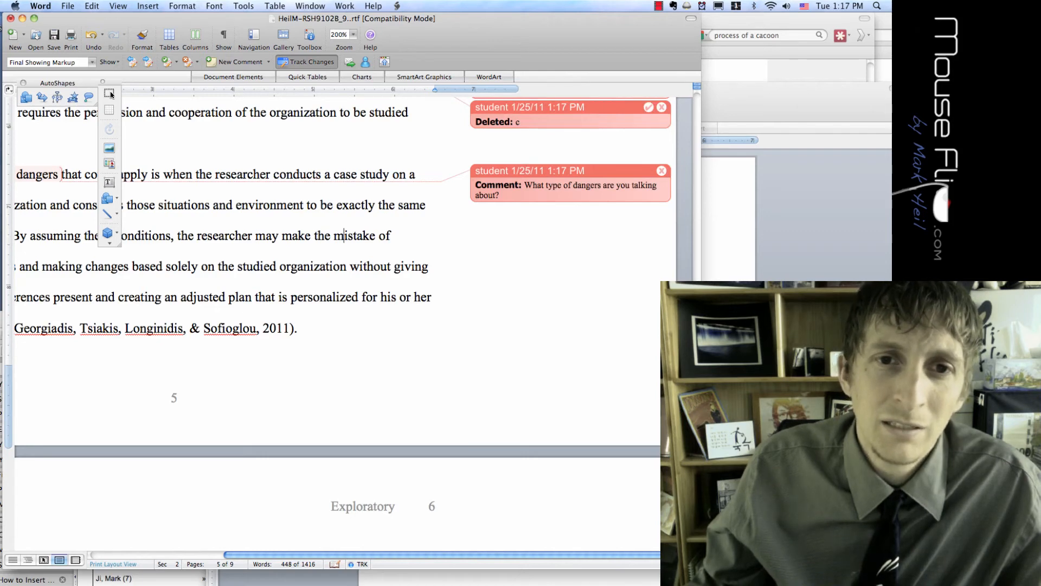
{"action": "key", "text": "Right"}
{"action": "key", "text": "Right"}
{"action": "key", "text": "Right"}
{"action": "key", "text": "Right"}
{"action": "key", "text": "Right"}
{"action": "key", "text": "Right"}
{"action": "type", "text": "s"}
{"action": "key", "text": "Left"}
{"action": "key", "text": "Left"}
{"action": "key", "text": "Left"}
{"action": "key", "text": "Left"}
{"action": "key", "text": "Left"}
{"action": "key", "text": "Left"}
{"action": "key", "text": "Left"}
{"action": "key", "text": "Left"}
{"action": "key", "text": "Down"}
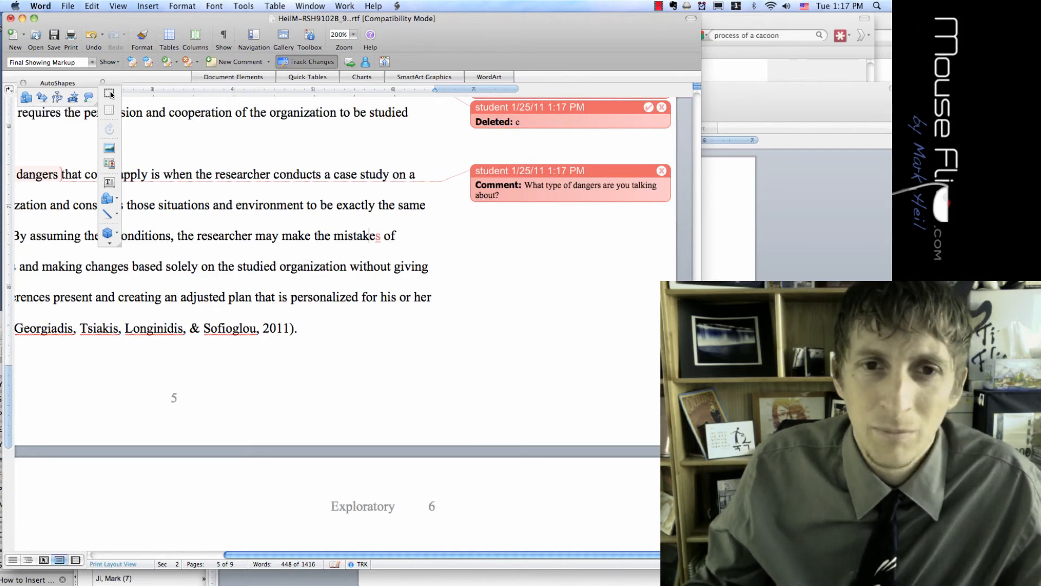
{"action": "scroll", "coordinate": [111, 95], "scroll_direction": "up", "scroll_amount": 3}
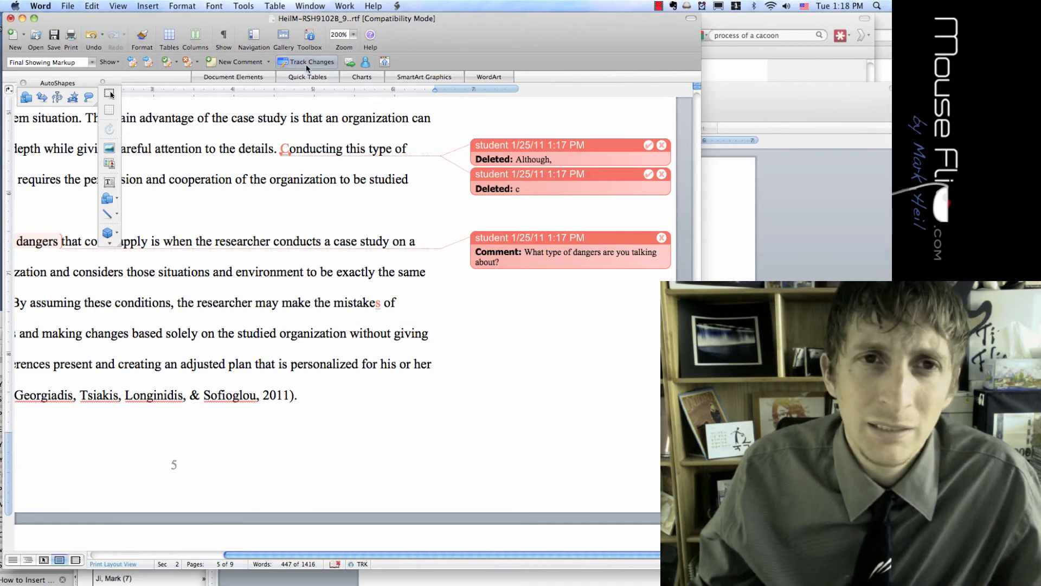
Reject both tracked deletions, delete the dangers comment and fix the doubled C in conducting
{"action": "left_click", "coordinate": [659, 148]}
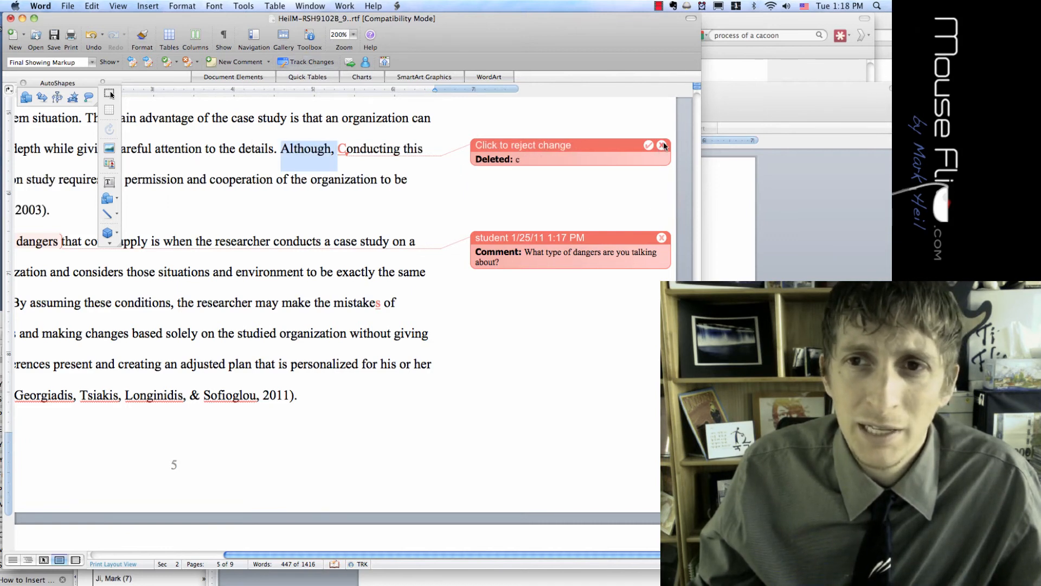
{"action": "left_click", "coordinate": [659, 149]}
{"action": "left_click", "coordinate": [662, 238]}
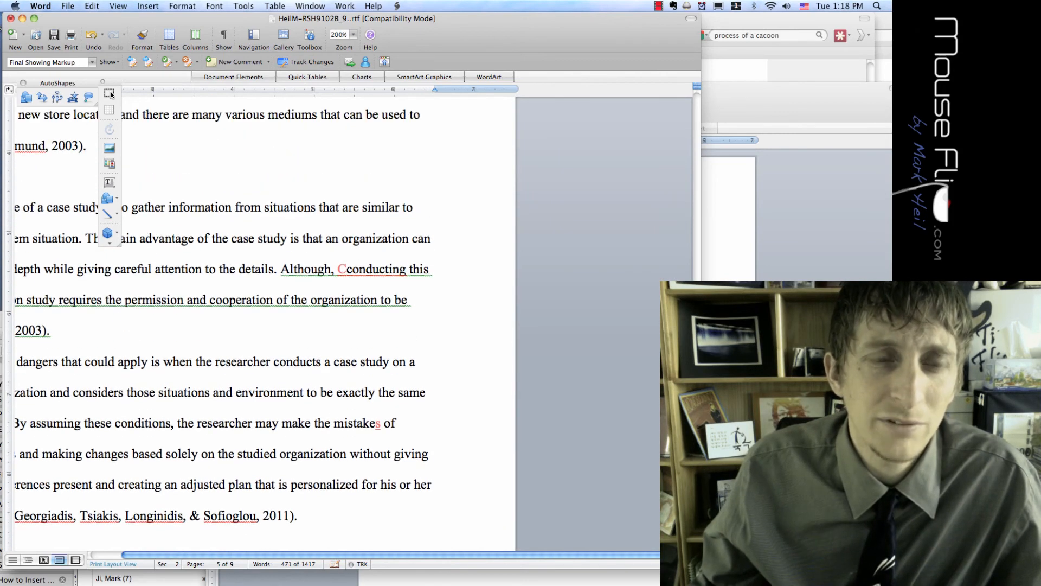
{"action": "key", "text": "BackSpace"}
{"action": "key", "text": "BackSpace"}
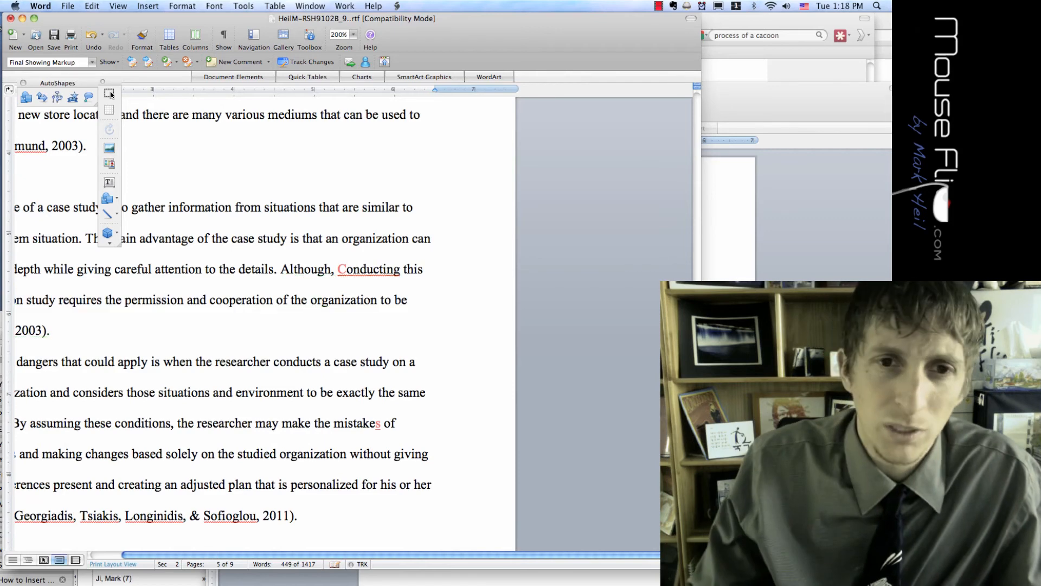
{"action": "type", "text": "c"}
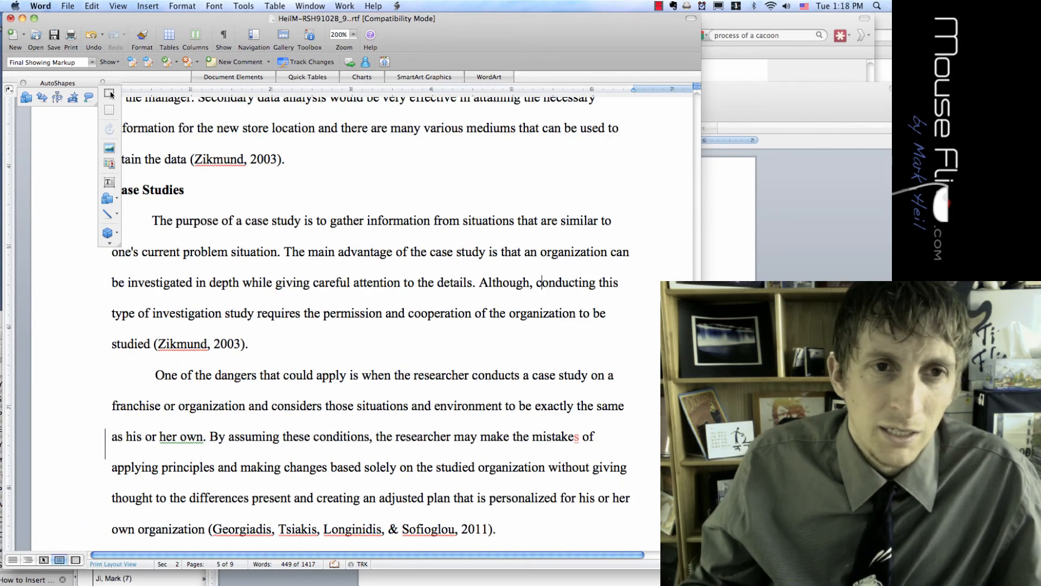
Open Word Preferences to the Spelling and Grammar pane
{"action": "left_click", "coordinate": [244, 6]}
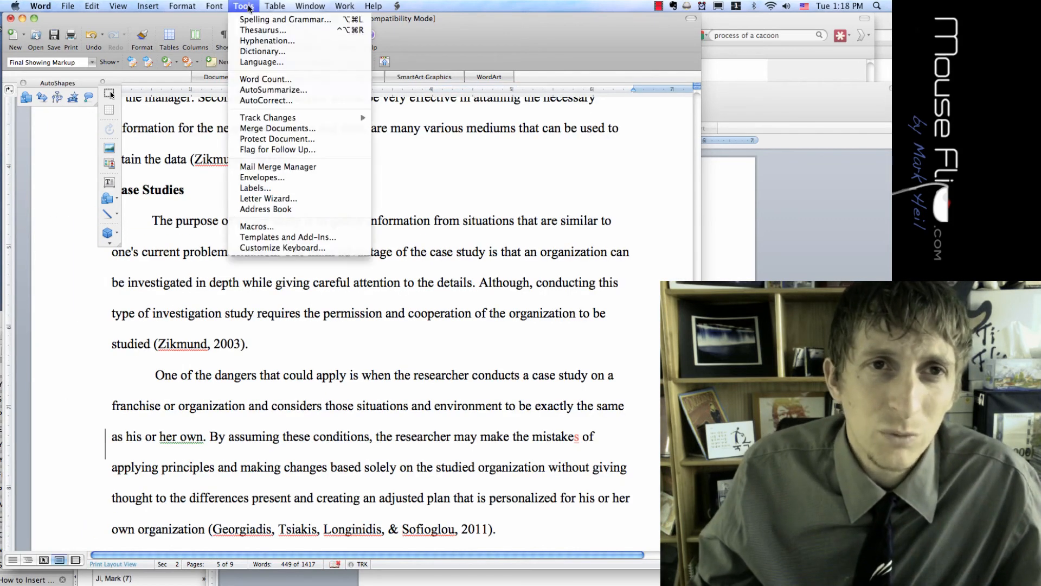
{"action": "left_click", "coordinate": [244, 6]}
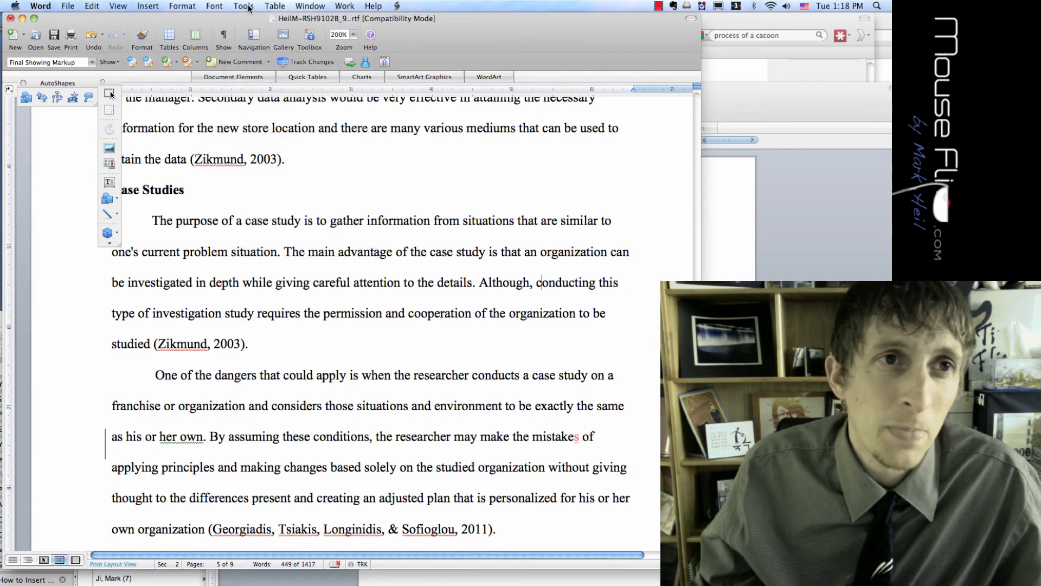
{"action": "left_click", "coordinate": [53, 8]}
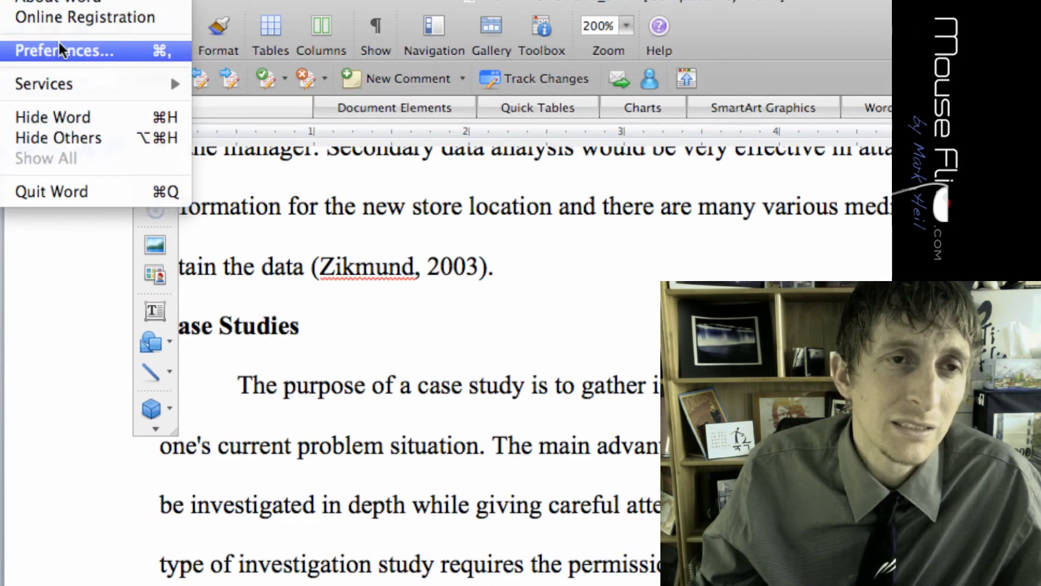
{"action": "left_click", "coordinate": [61, 50]}
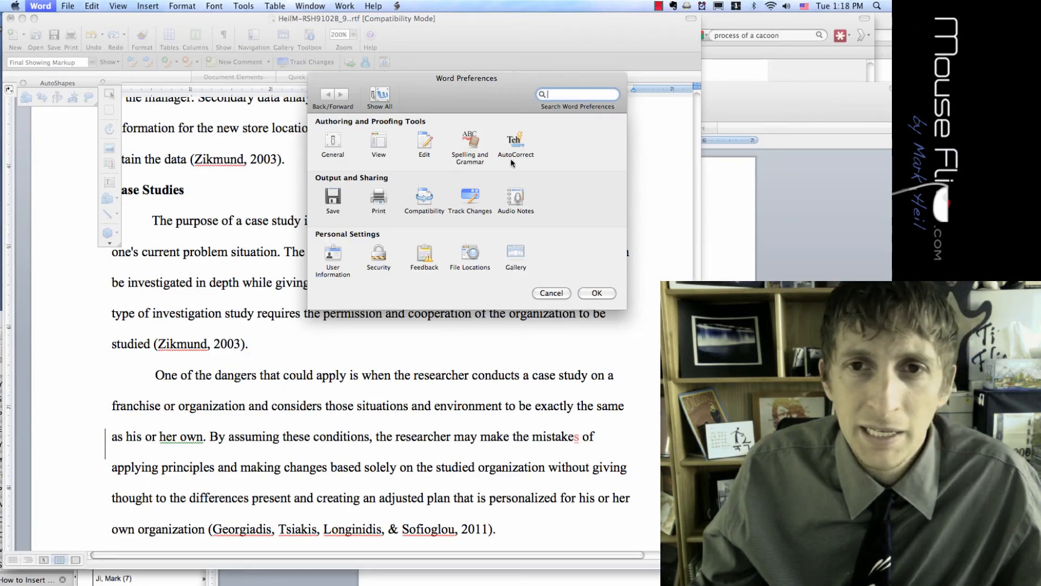
{"action": "left_click_drag", "start_coordinate": [457, 93], "coordinate": [359, 94]}
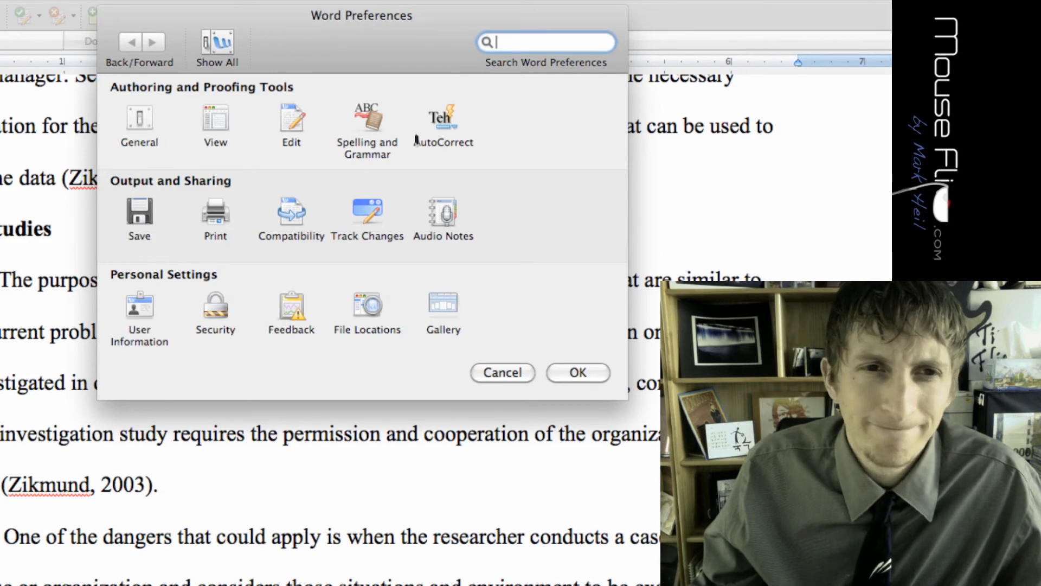
{"action": "left_click", "coordinate": [300, 126]}
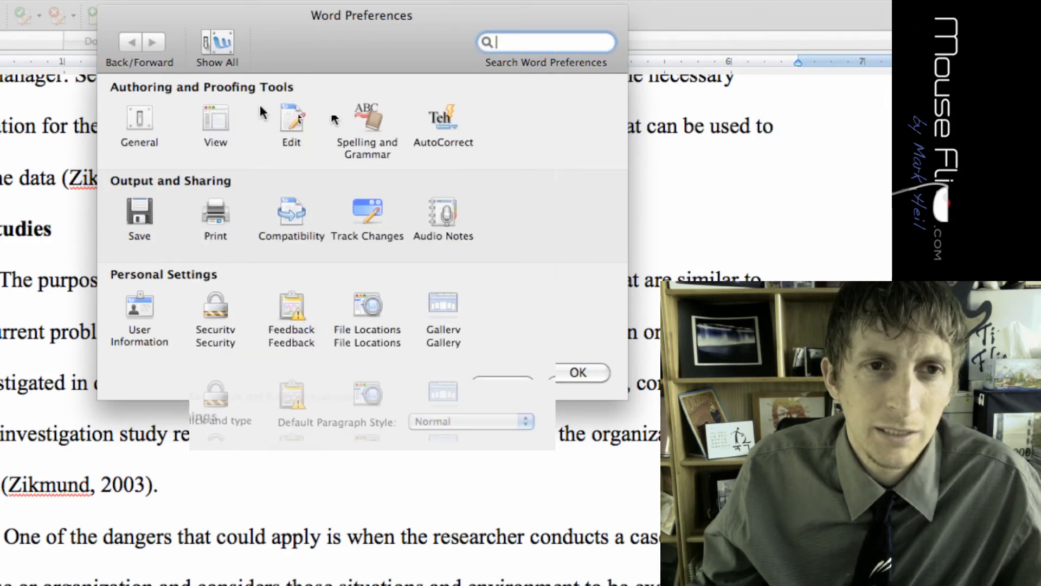
{"action": "left_click", "coordinate": [356, 124]}
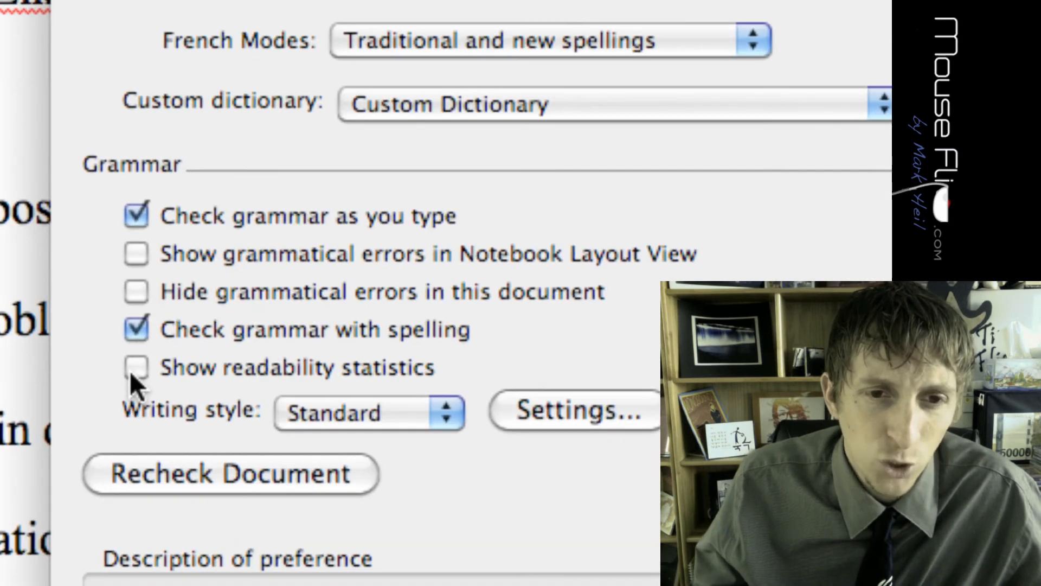
Enable readability statistics, keep the Standard writing style, and reset ignored words with Recheck Document
{"action": "left_click", "coordinate": [132, 370]}
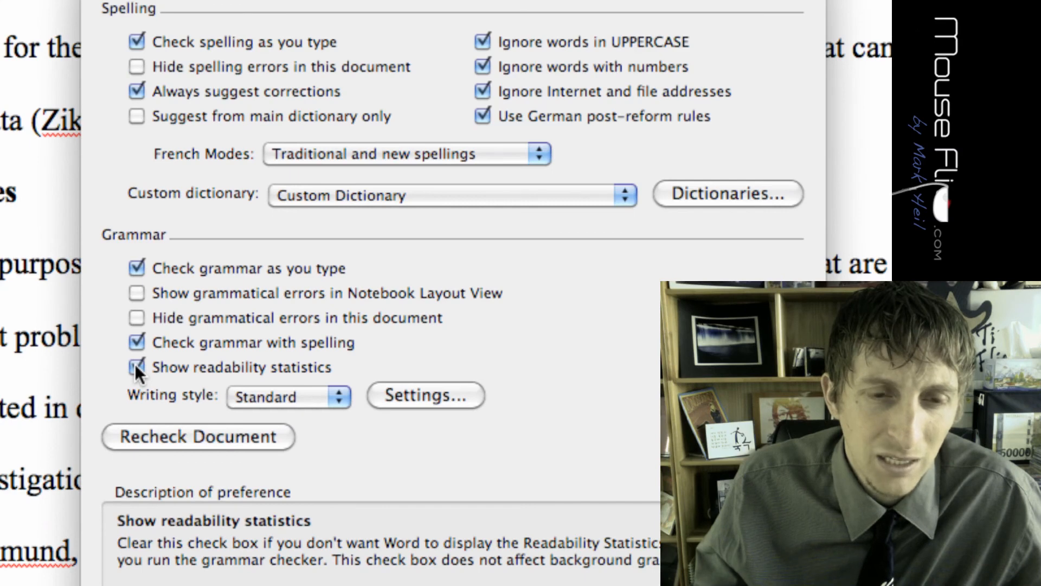
{"action": "left_click", "coordinate": [279, 399]}
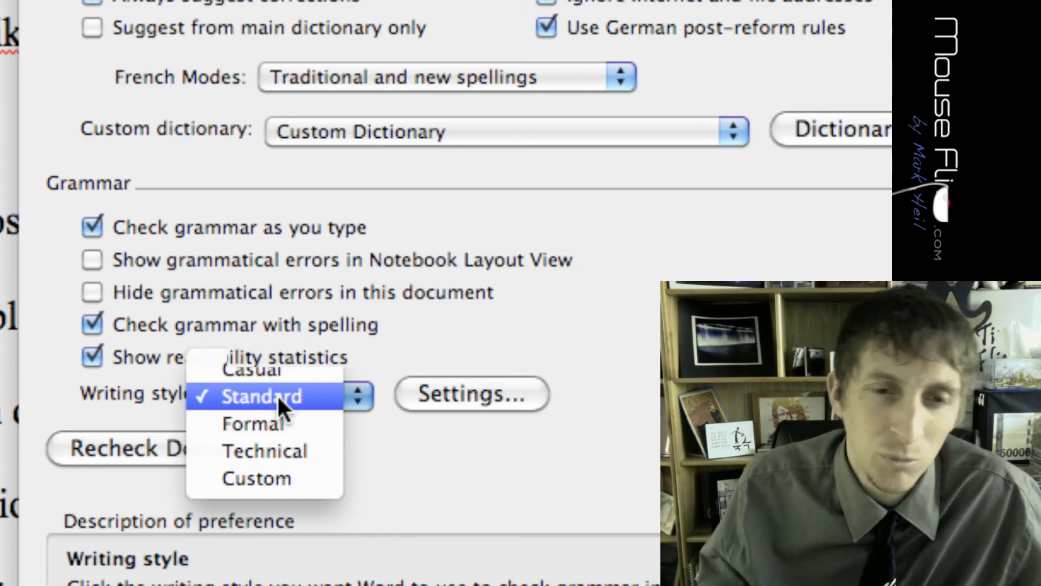
{"action": "left_click", "coordinate": [279, 398]}
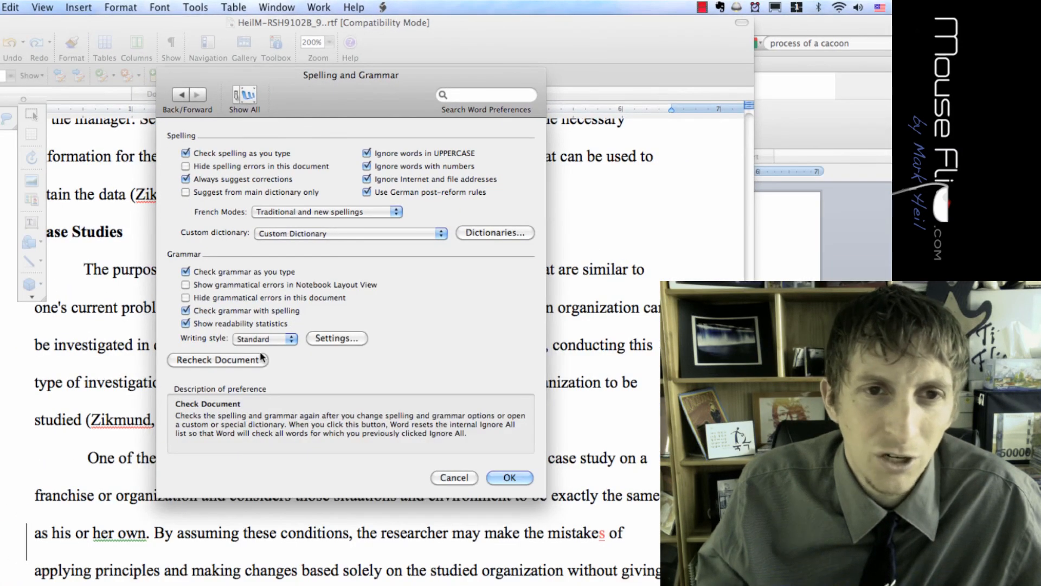
{"action": "left_click", "coordinate": [233, 360]}
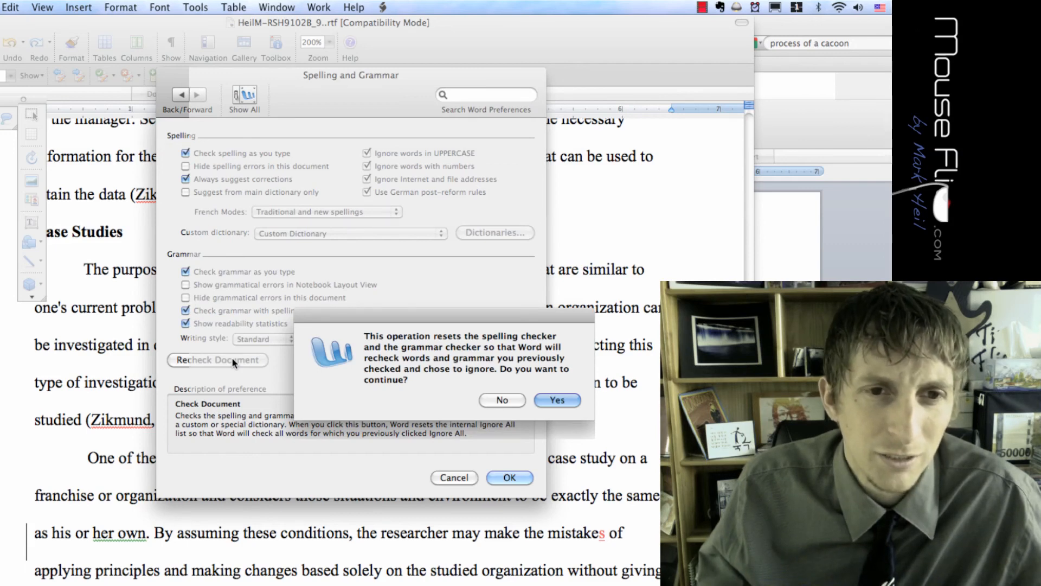
{"action": "left_click", "coordinate": [565, 400]}
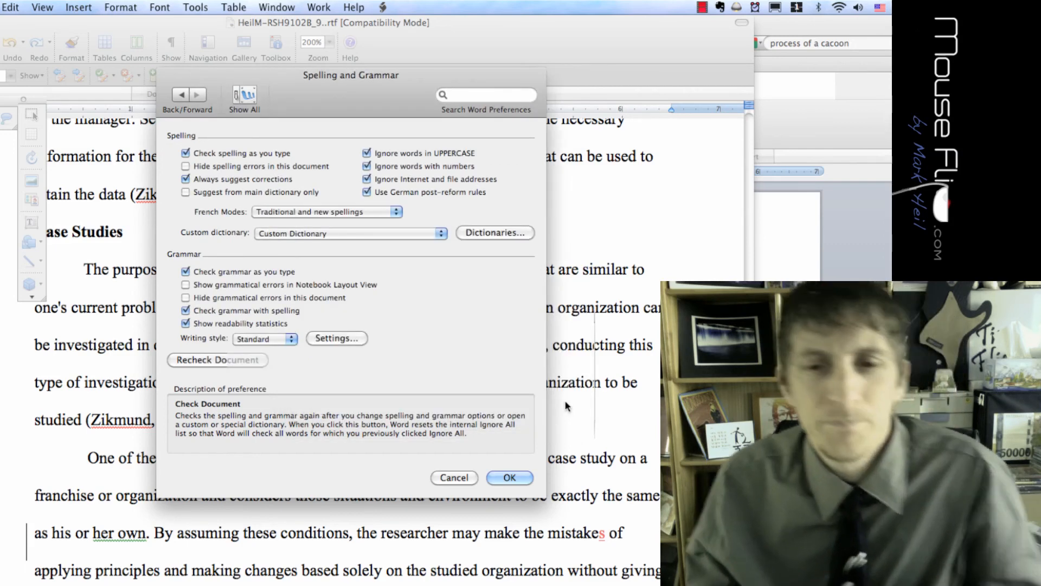
{"action": "key", "text": "Return"}
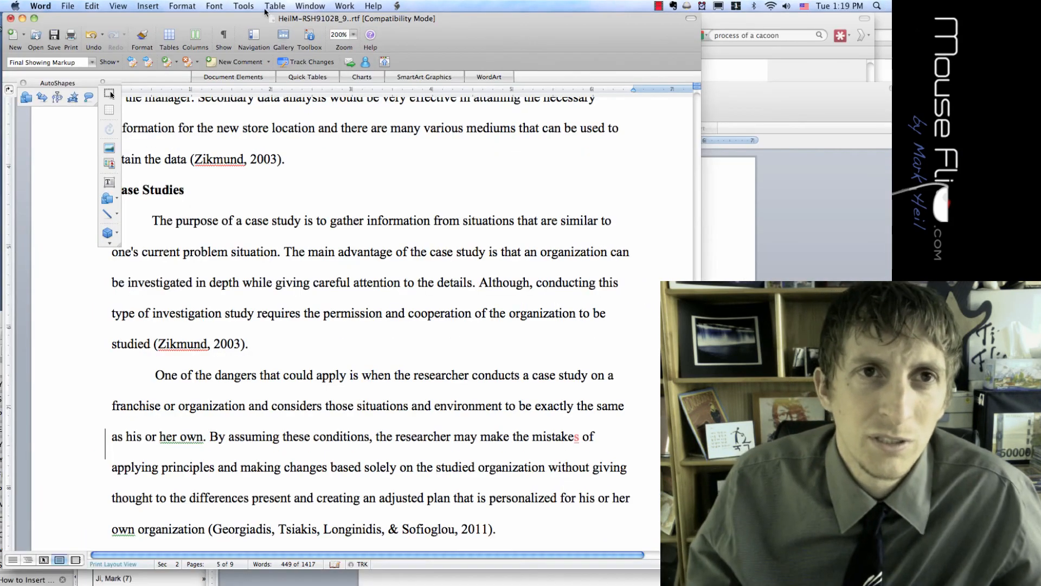
Start the spelling and grammar check, ignoring the cited surnames, co-author names and 'his or her own' phrasing
{"action": "left_click", "coordinate": [209, 8]}
{"action": "left_click", "coordinate": [259, 20]}
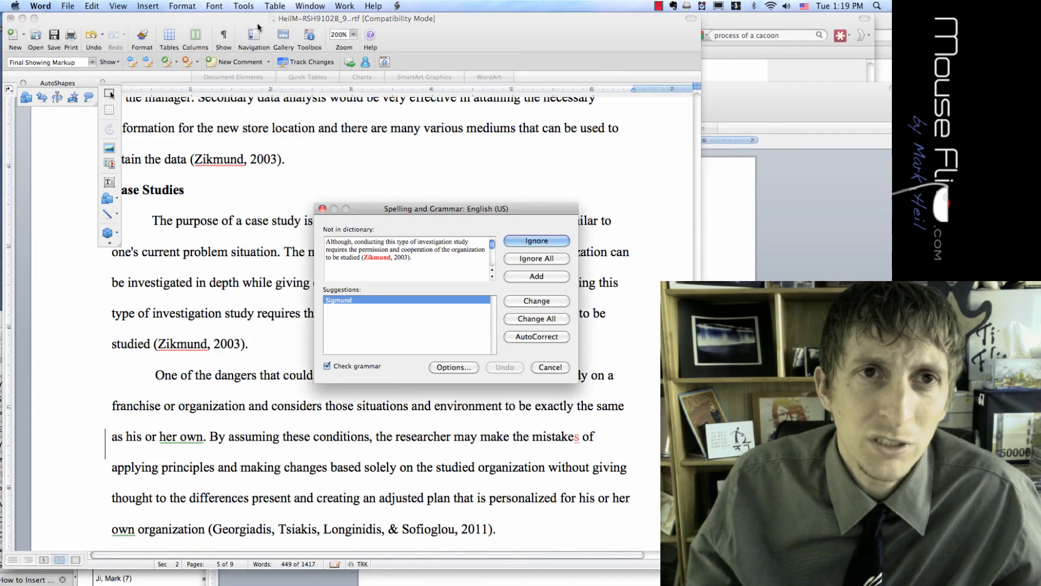
{"action": "left_click", "coordinate": [533, 241]}
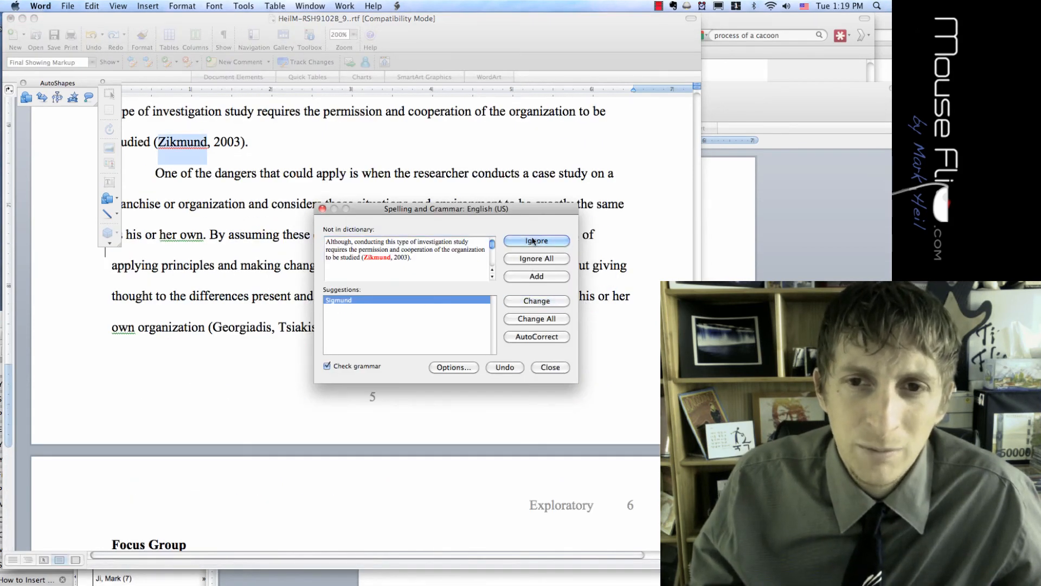
{"action": "left_click", "coordinate": [533, 241]}
{"action": "left_click", "coordinate": [533, 241]}
{"action": "left_click", "coordinate": [532, 259]}
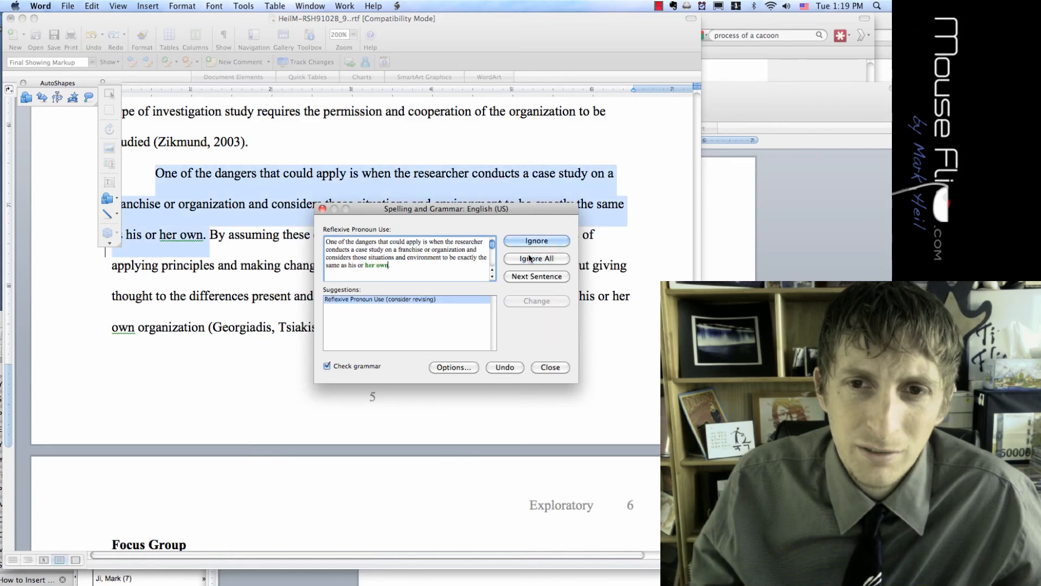
{"action": "left_click", "coordinate": [527, 242]}
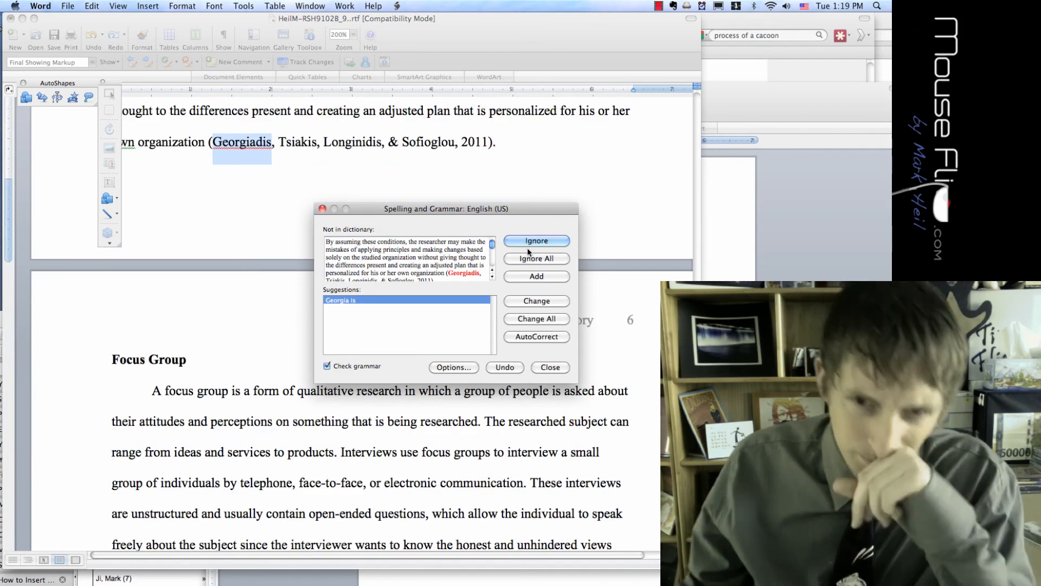
{"action": "left_click", "coordinate": [530, 241]}
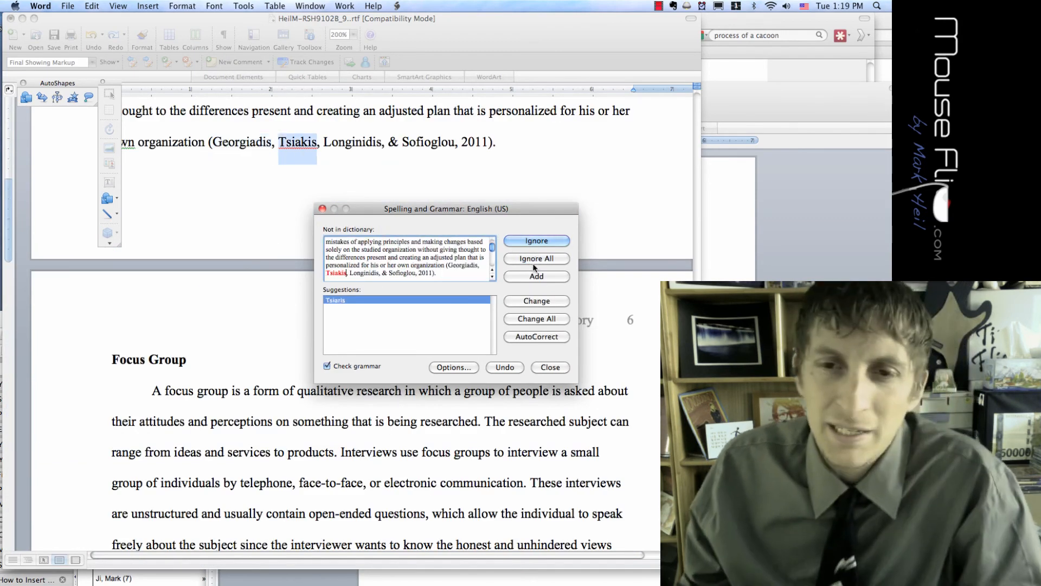
{"action": "left_click", "coordinate": [534, 259]}
{"action": "left_click", "coordinate": [535, 241]}
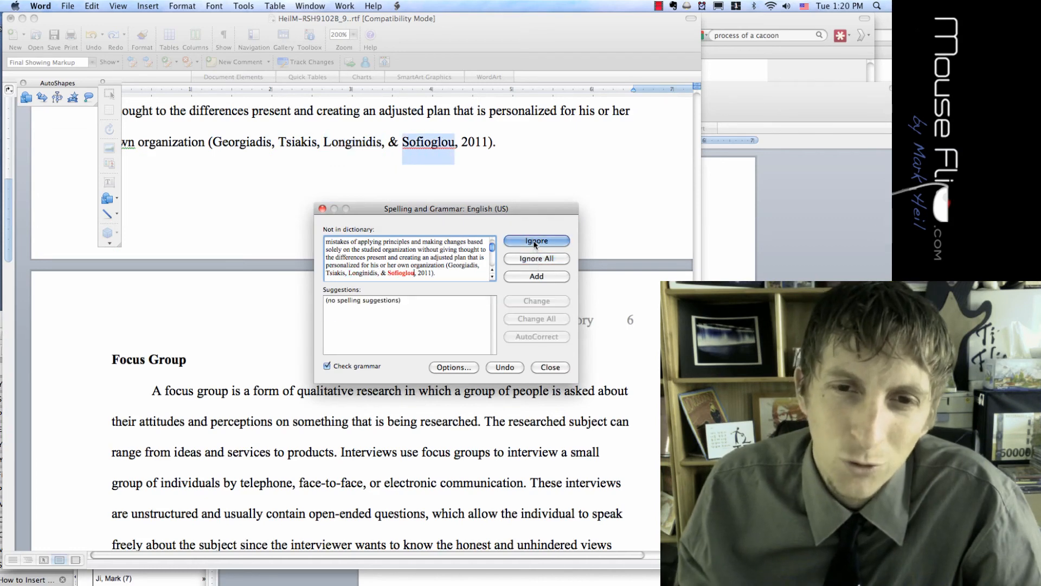
{"action": "left_click", "coordinate": [534, 244]}
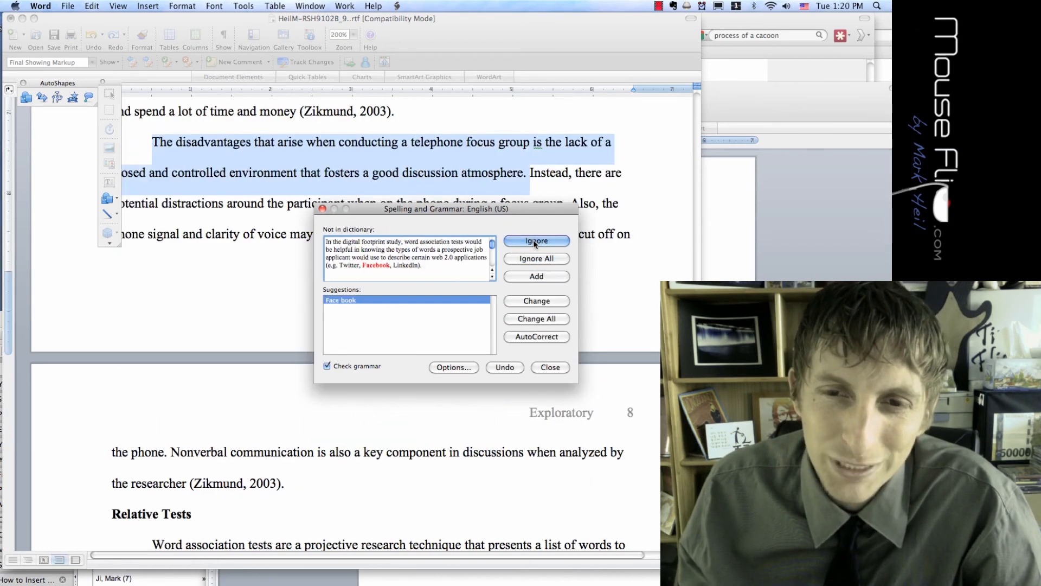
Ignore Facebook, the flagged sentences and reference entries until the check finishes
{"action": "left_click", "coordinate": [531, 259]}
{"action": "left_click", "coordinate": [530, 244]}
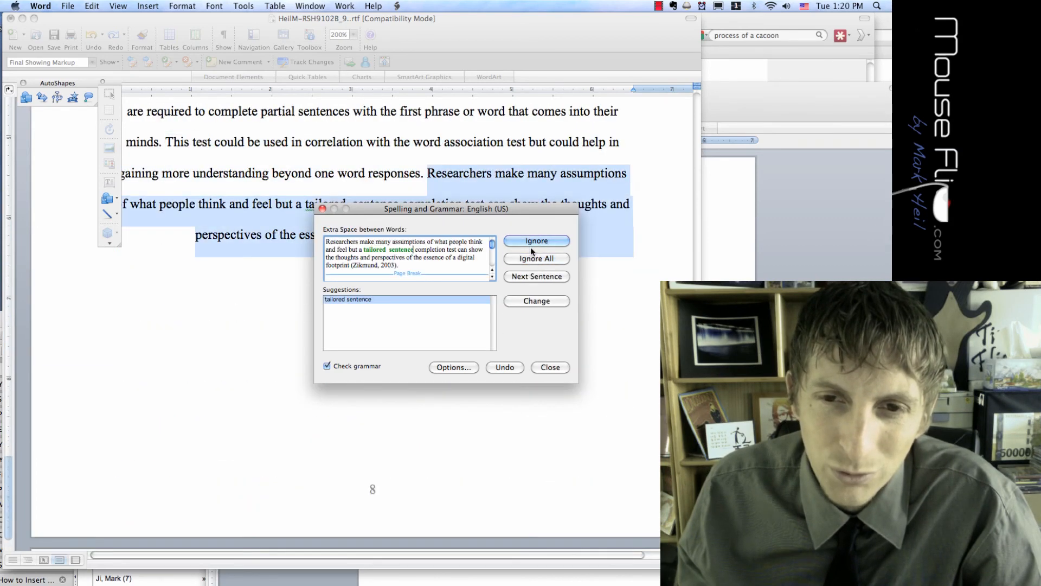
{"action": "left_click", "coordinate": [530, 246]}
{"action": "left_click", "coordinate": [534, 255]}
{"action": "left_click", "coordinate": [533, 255]}
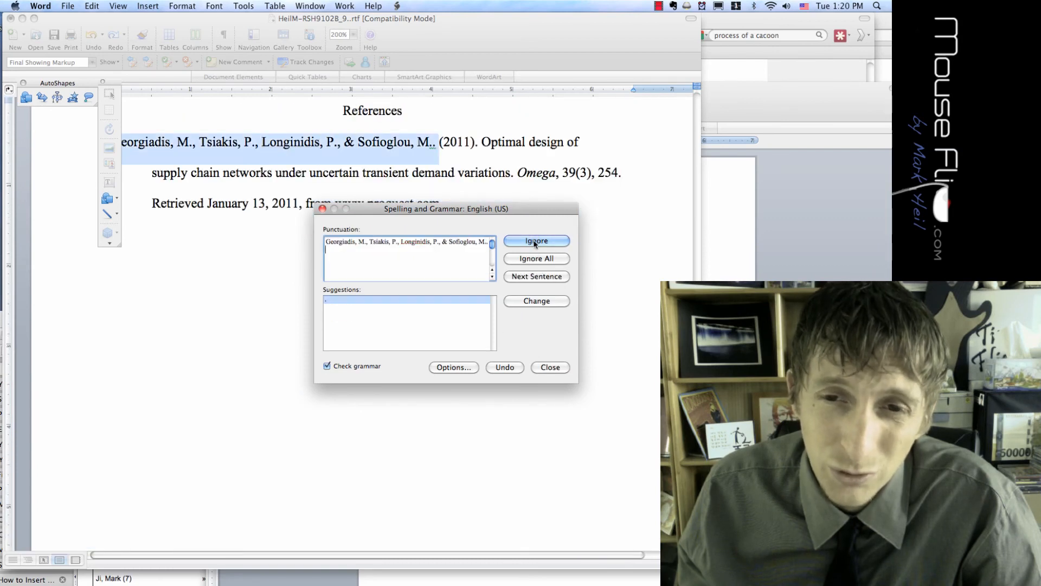
{"action": "left_click", "coordinate": [534, 258]}
{"action": "left_click", "coordinate": [533, 242]}
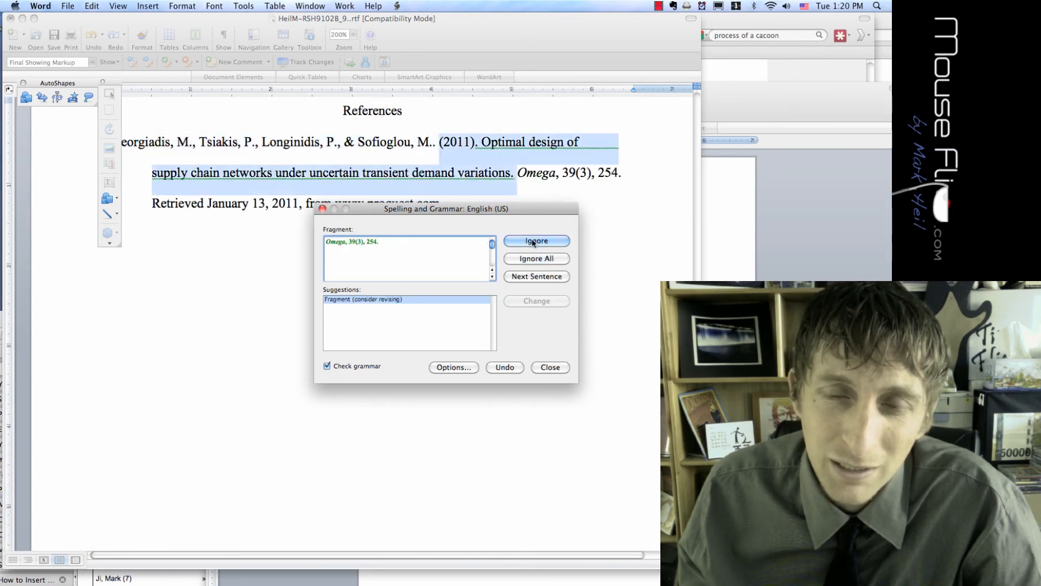
{"action": "left_click", "coordinate": [534, 241]}
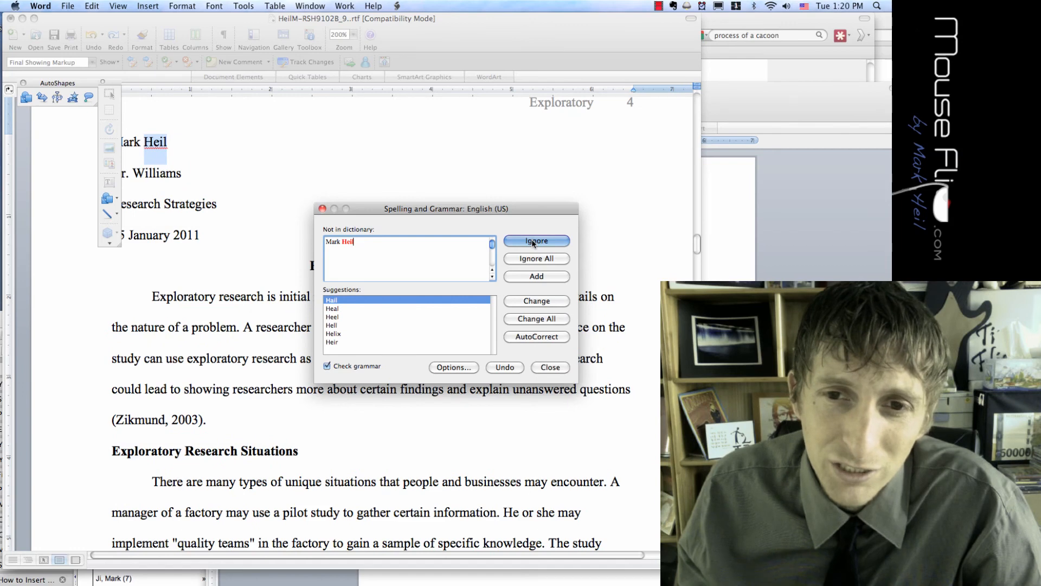
{"action": "left_click", "coordinate": [533, 242]}
{"action": "left_click", "coordinate": [539, 323]}
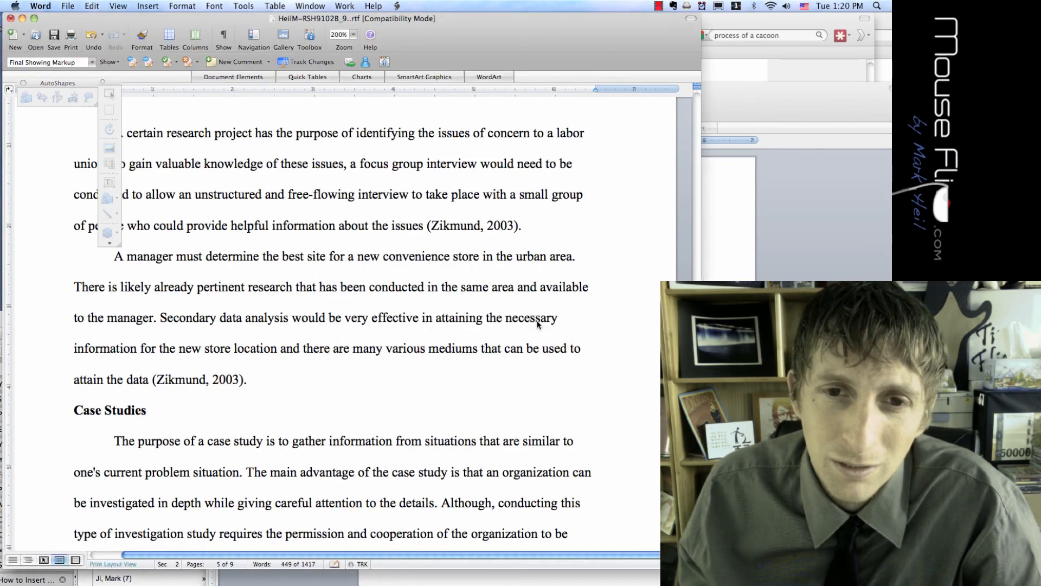
Bring Readability Statistics into view: 1414 words, Flesch Reading Ease 37.4, Grade Level 12.0
{"action": "left_click_drag", "start_coordinate": [453, 226], "coordinate": [268, 99]}
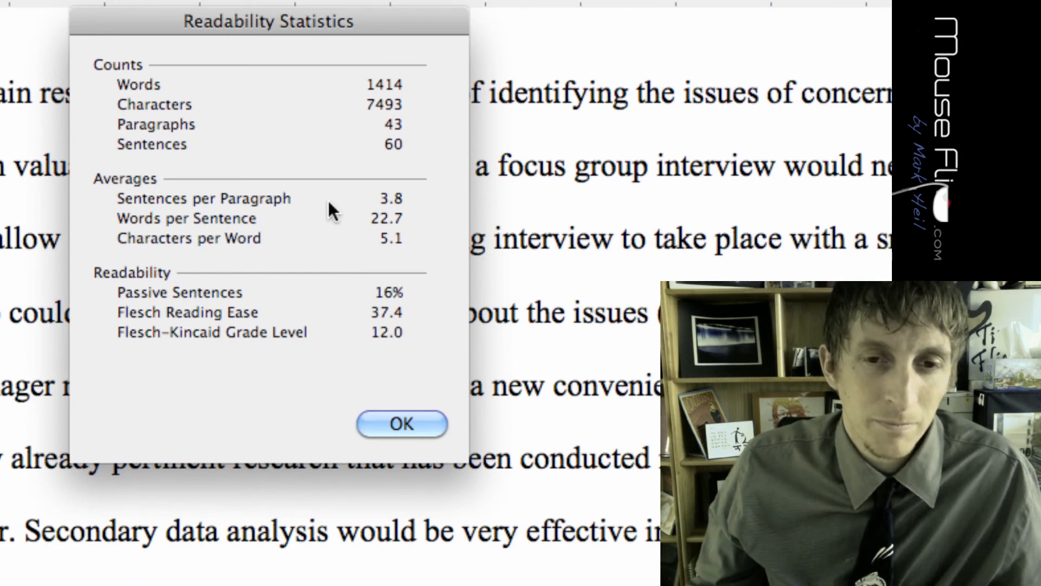
Close Readability Statistics, scroll to the page 7 Telephone Focus Groups section, and switch to Camtasia
{"action": "left_click", "coordinate": [399, 424]}
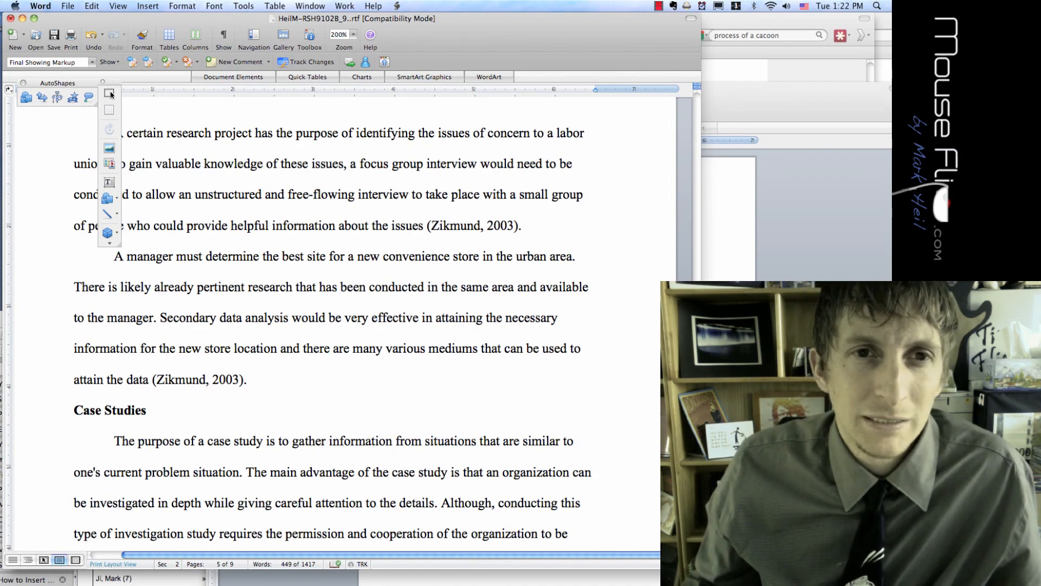
{"action": "scroll", "coordinate": [111, 95], "scroll_direction": "down", "scroll_amount": 20}
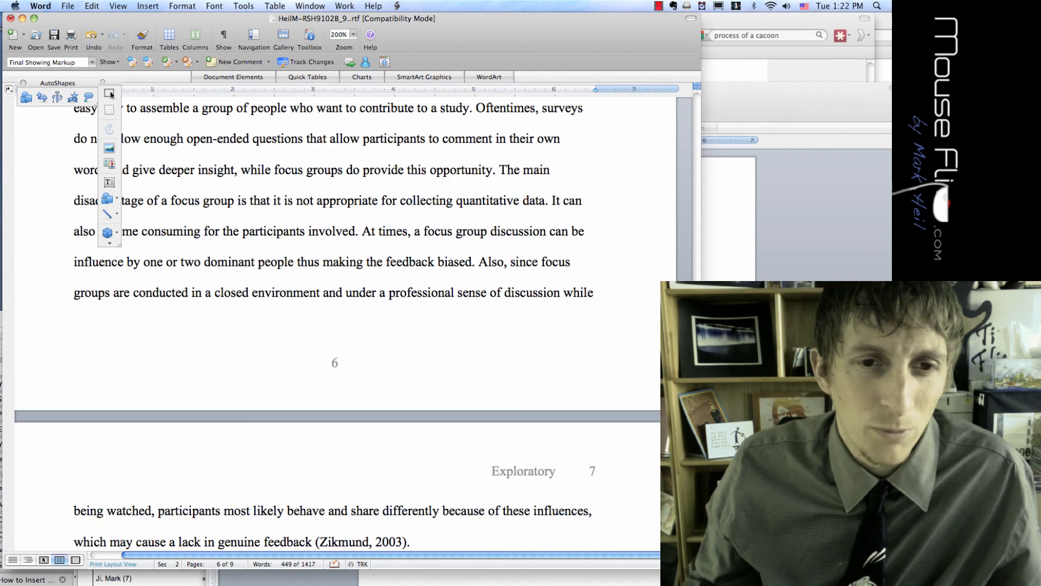
{"action": "scroll", "coordinate": [111, 94], "scroll_direction": "down", "scroll_amount": 15}
{"action": "scroll", "coordinate": [111, 94], "scroll_direction": "left", "scroll_amount": 2}
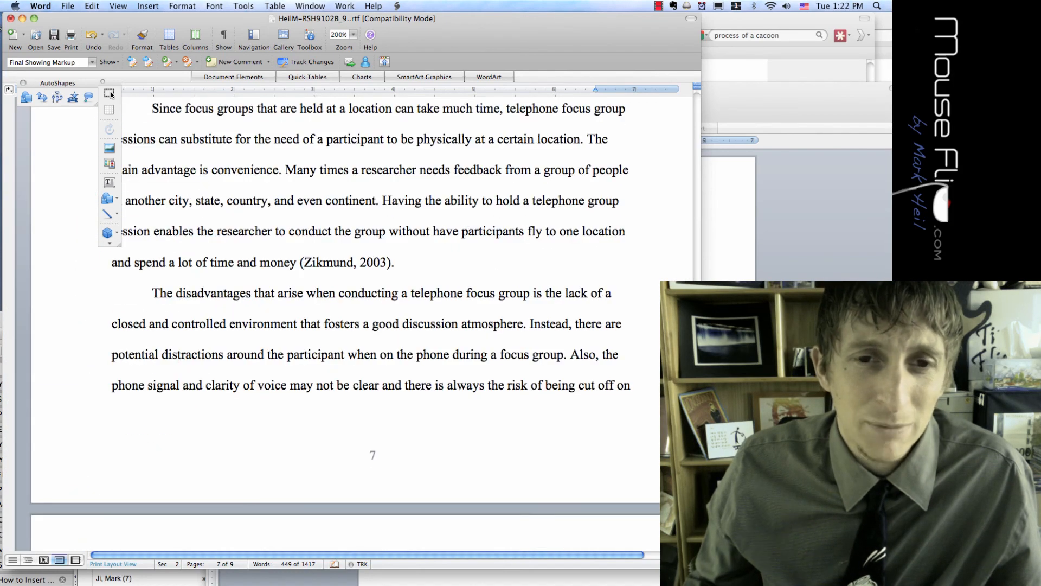
{"action": "scroll", "coordinate": [110, 95], "scroll_direction": "up", "scroll_amount": 5}
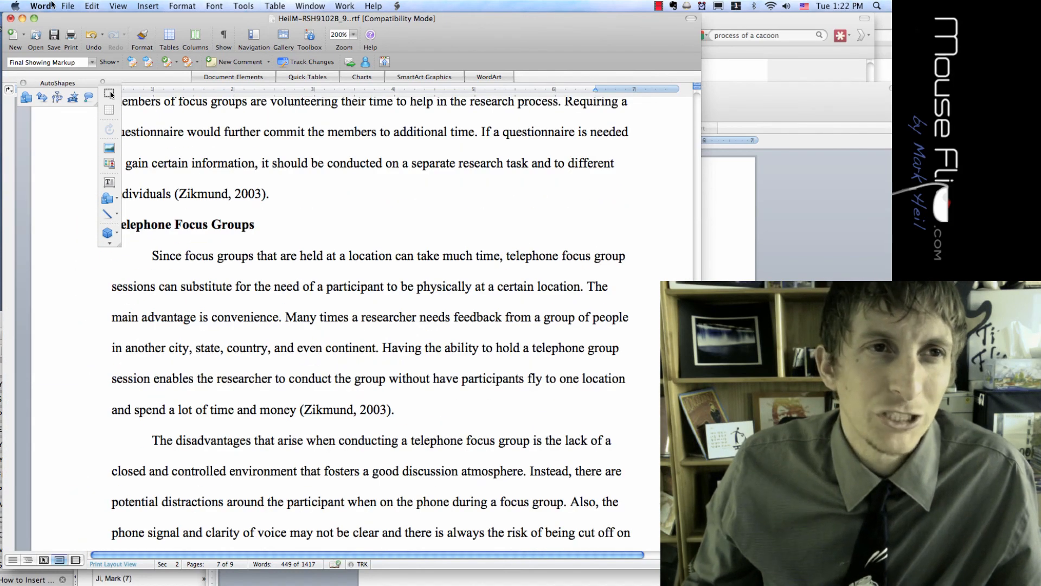
{"action": "key", "text": "super+Tab"}
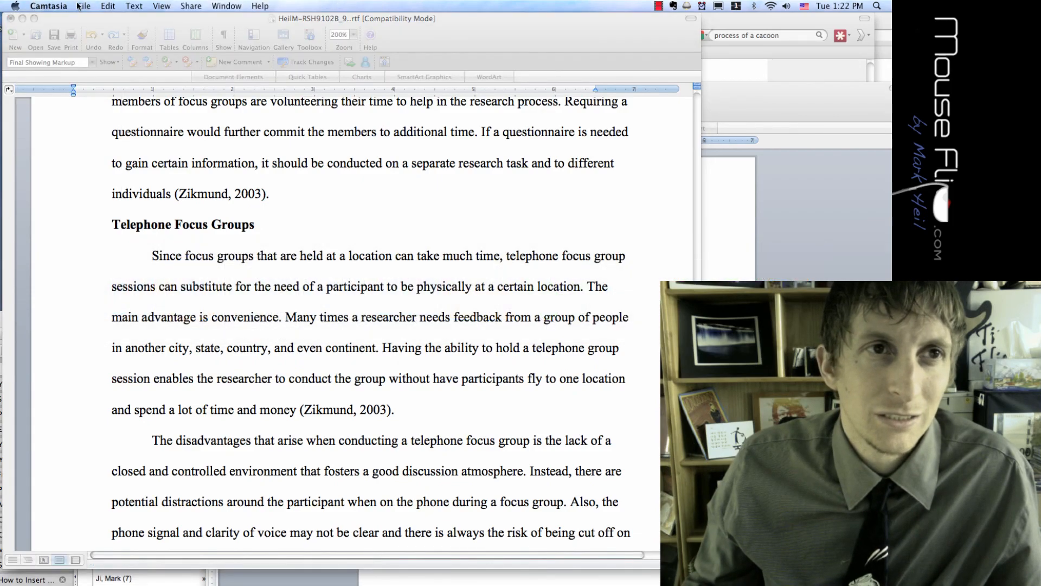